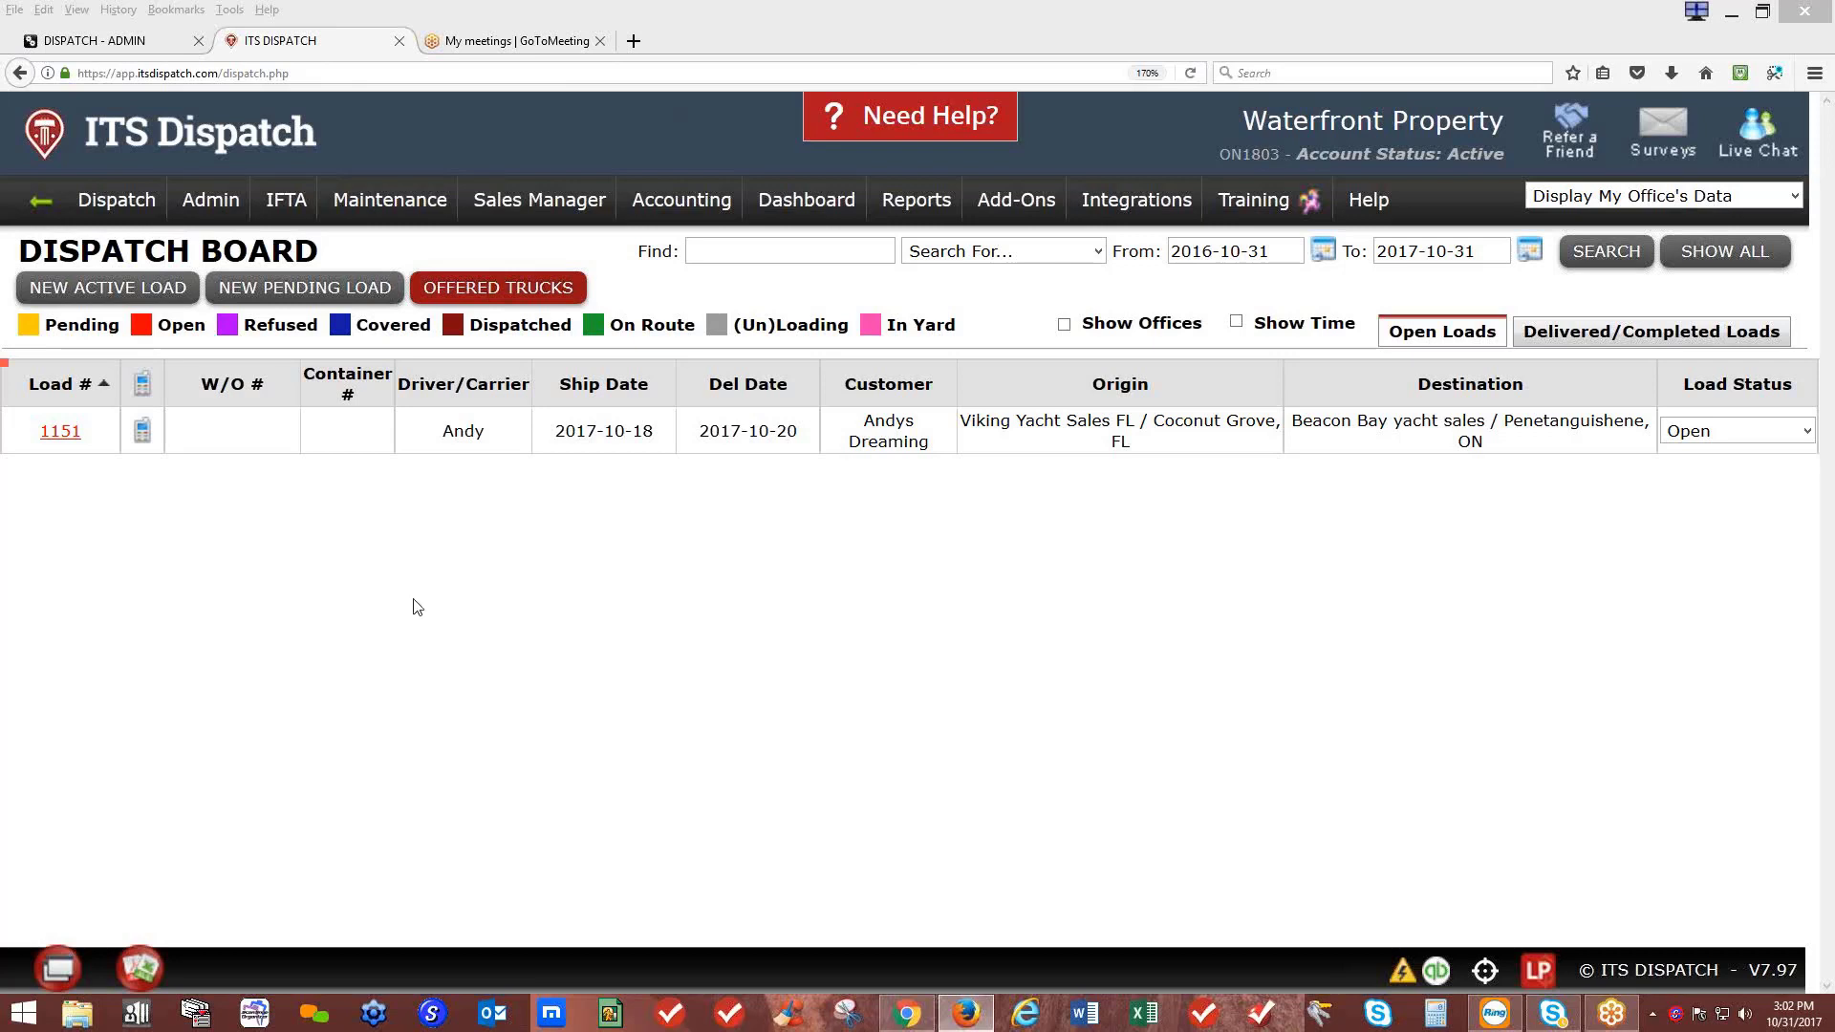
Step: Start a new customer record from the customer list and try to add a notification before filling in the required fields
mouse_move(226, 209)
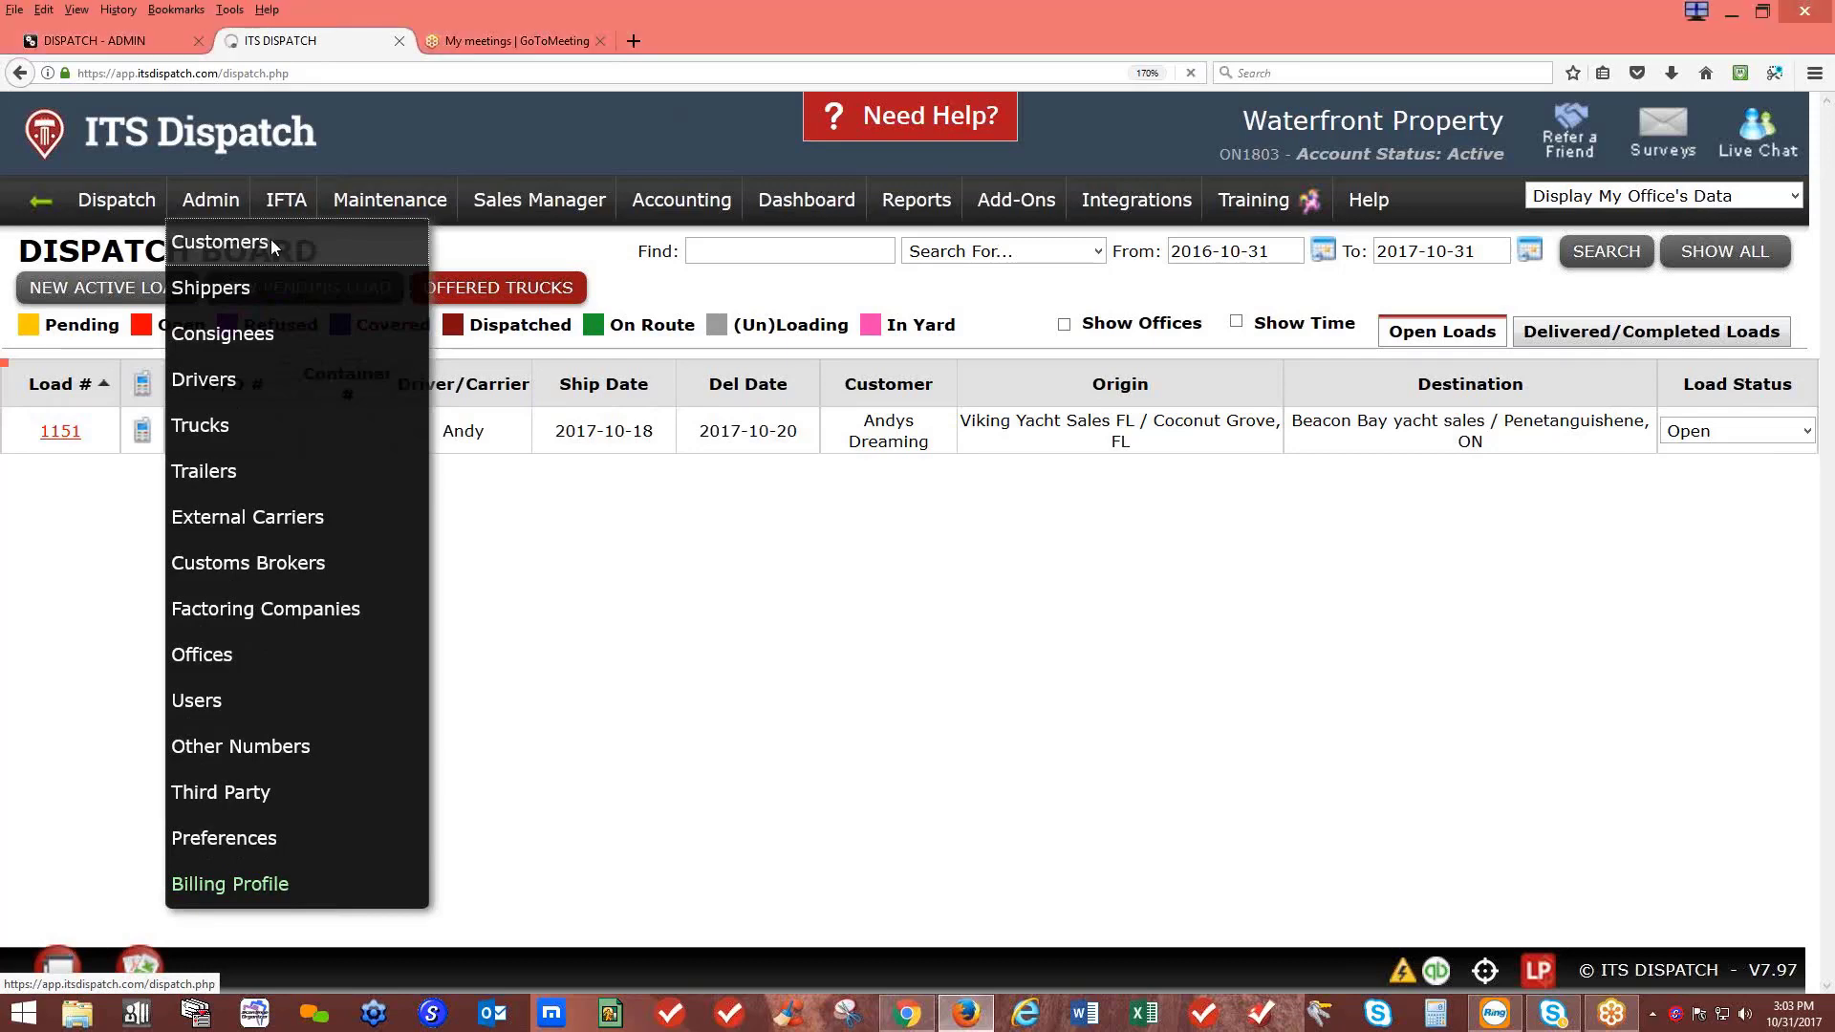
left_click(273, 244)
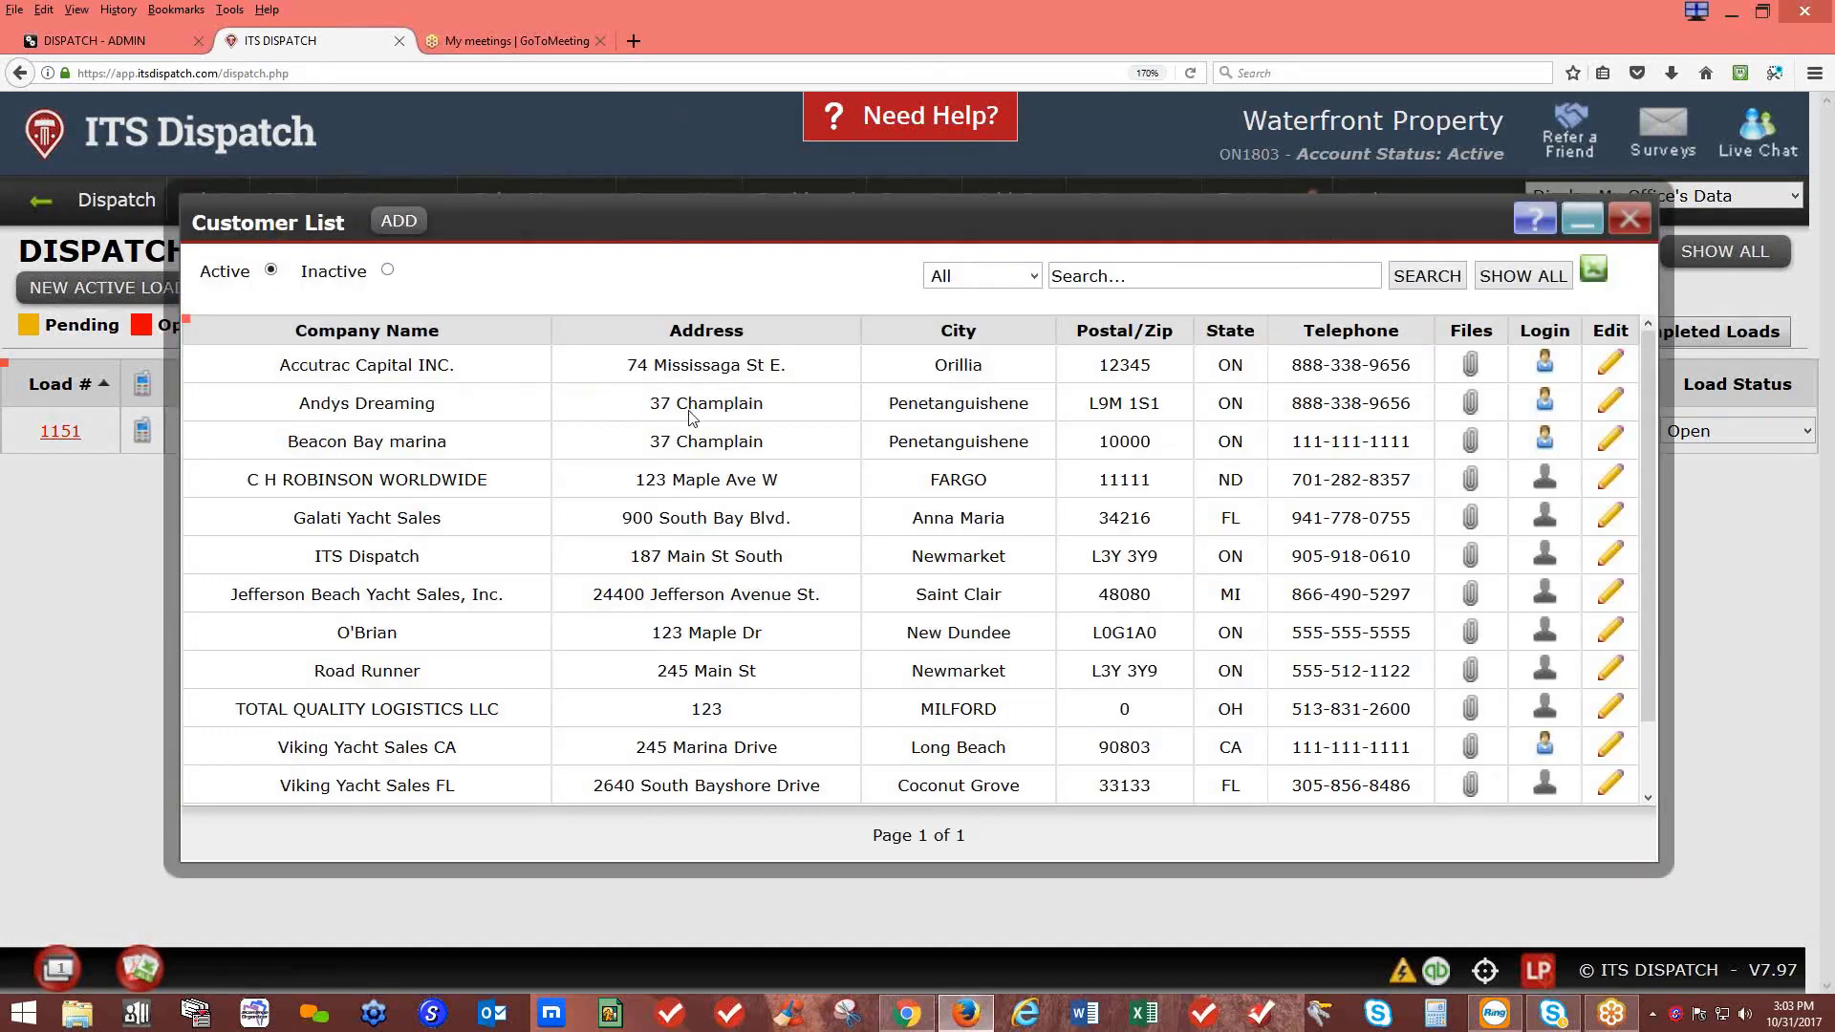
left_click(399, 220)
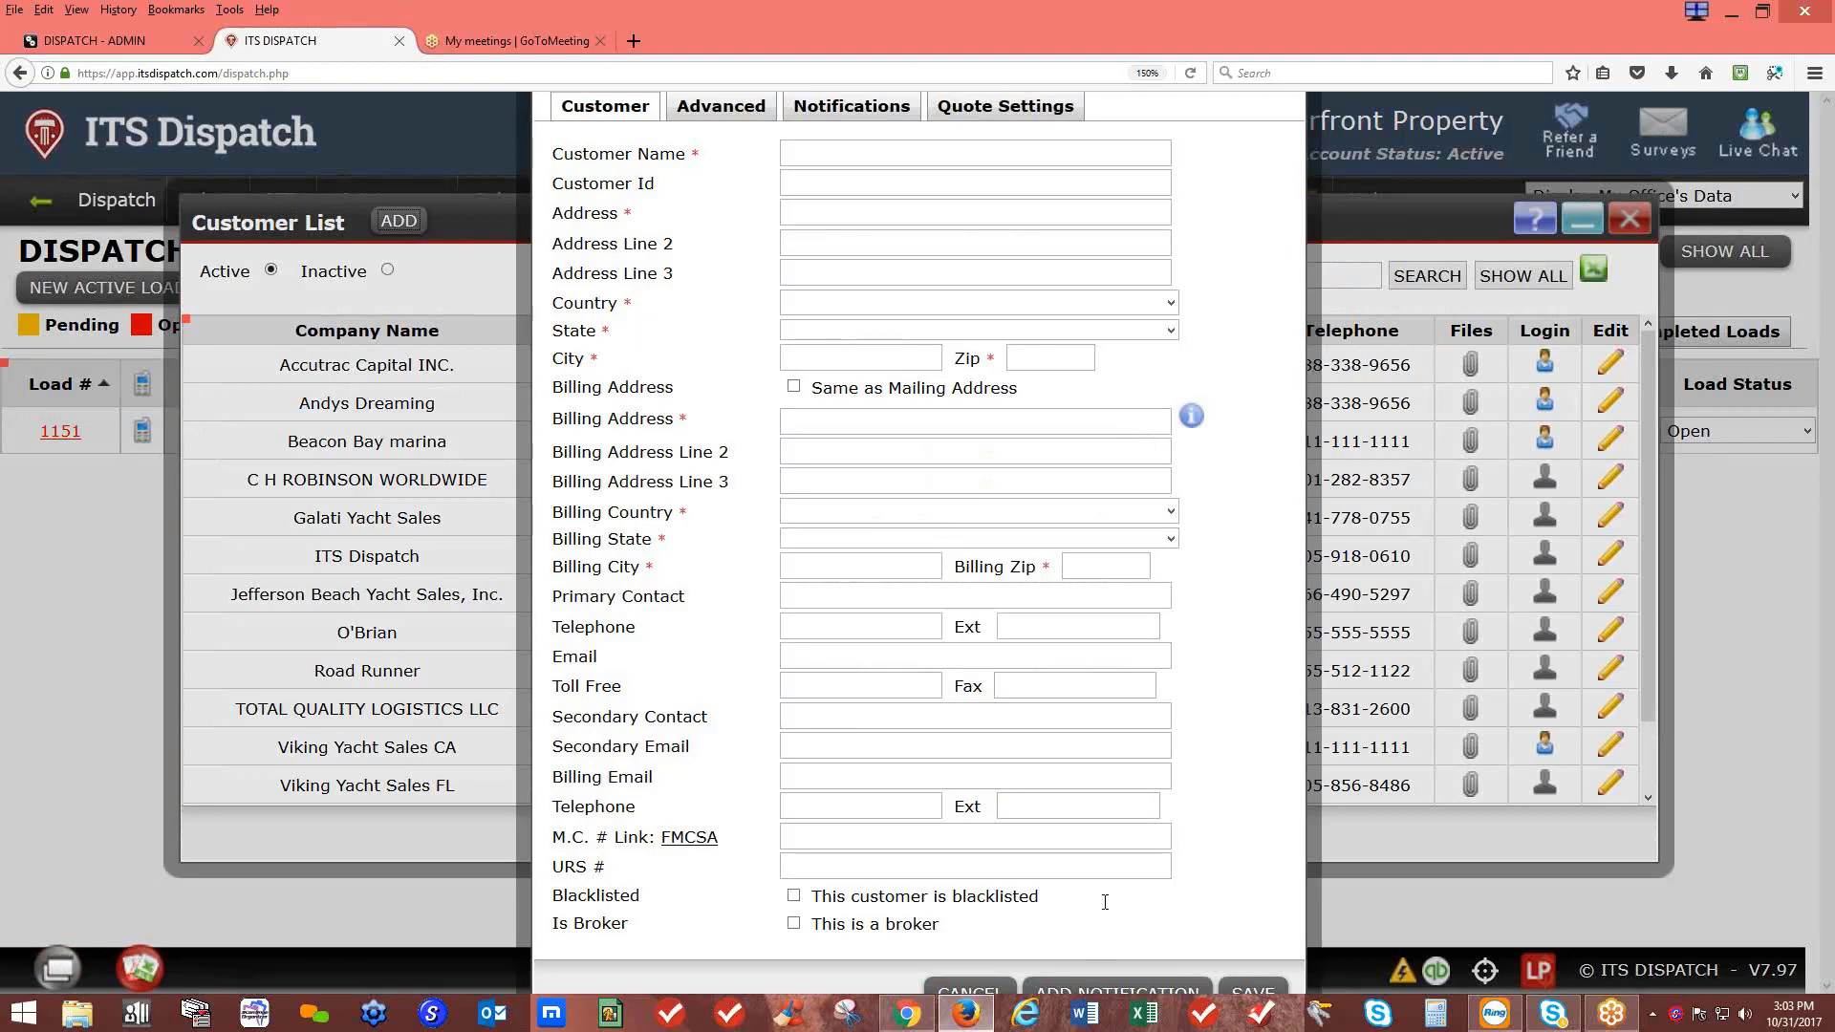
key("ctrl+minus")
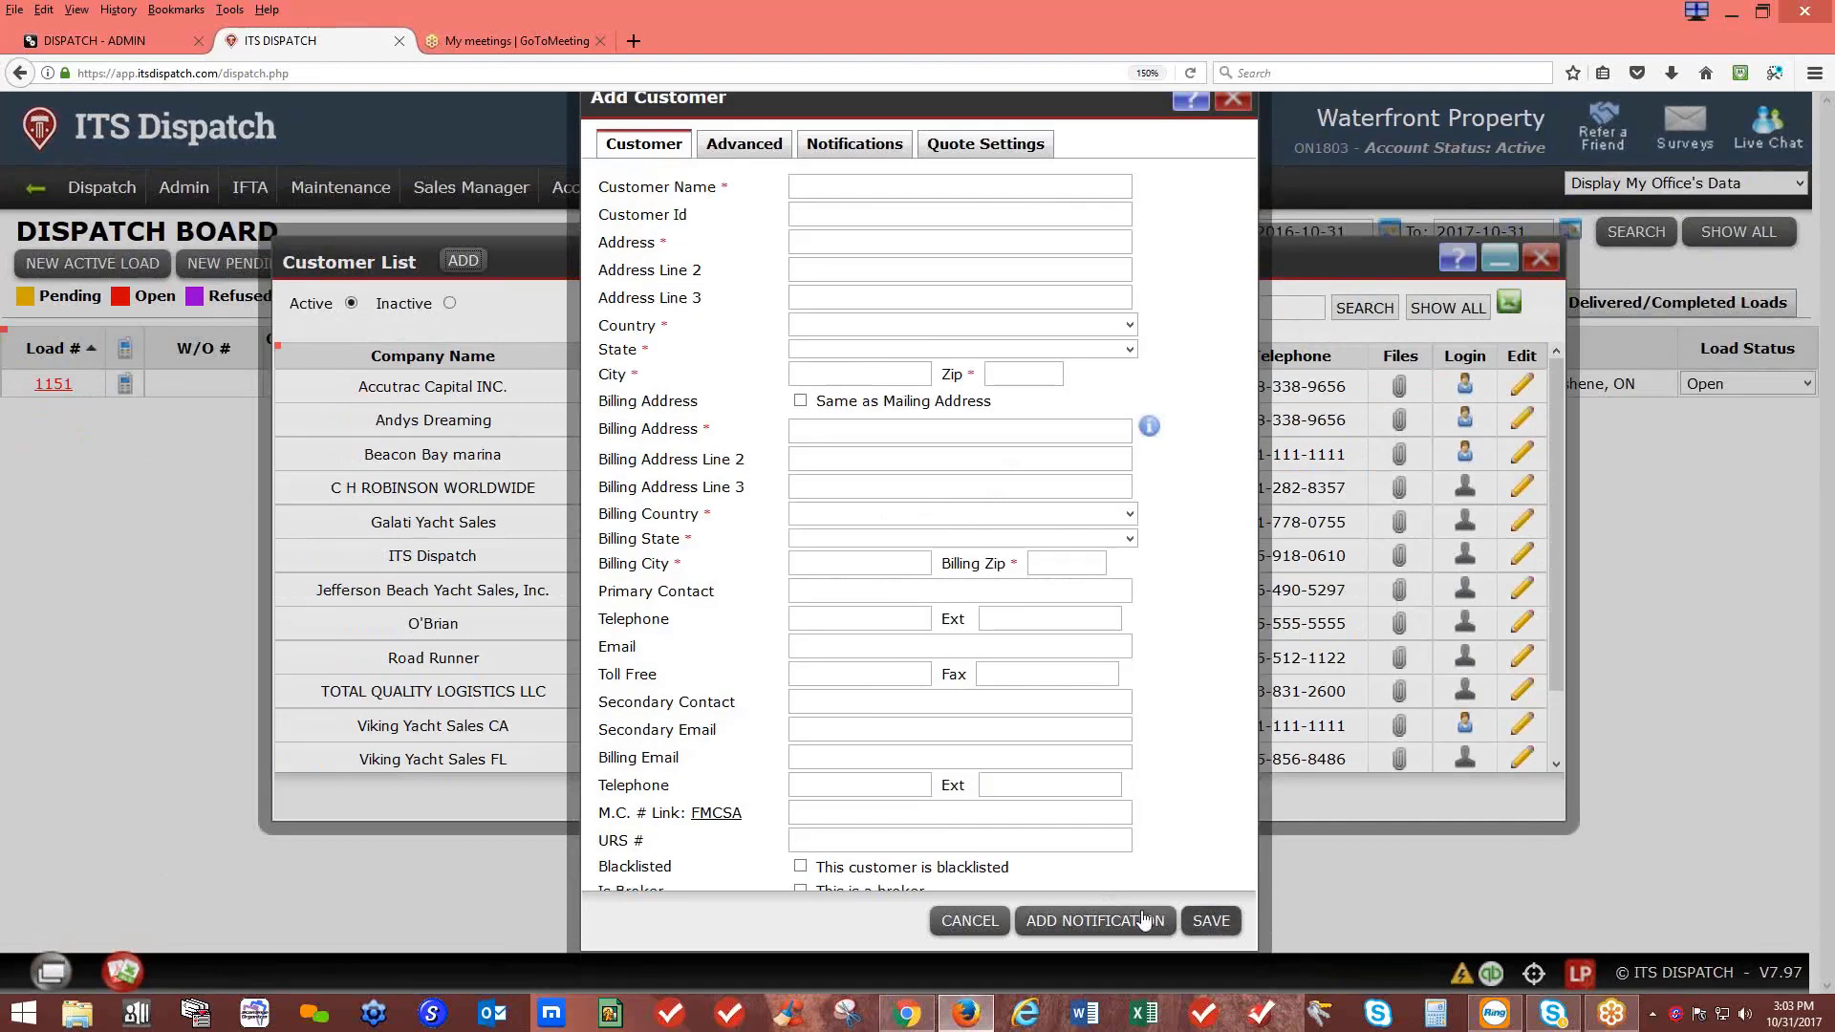
left_click(1144, 920)
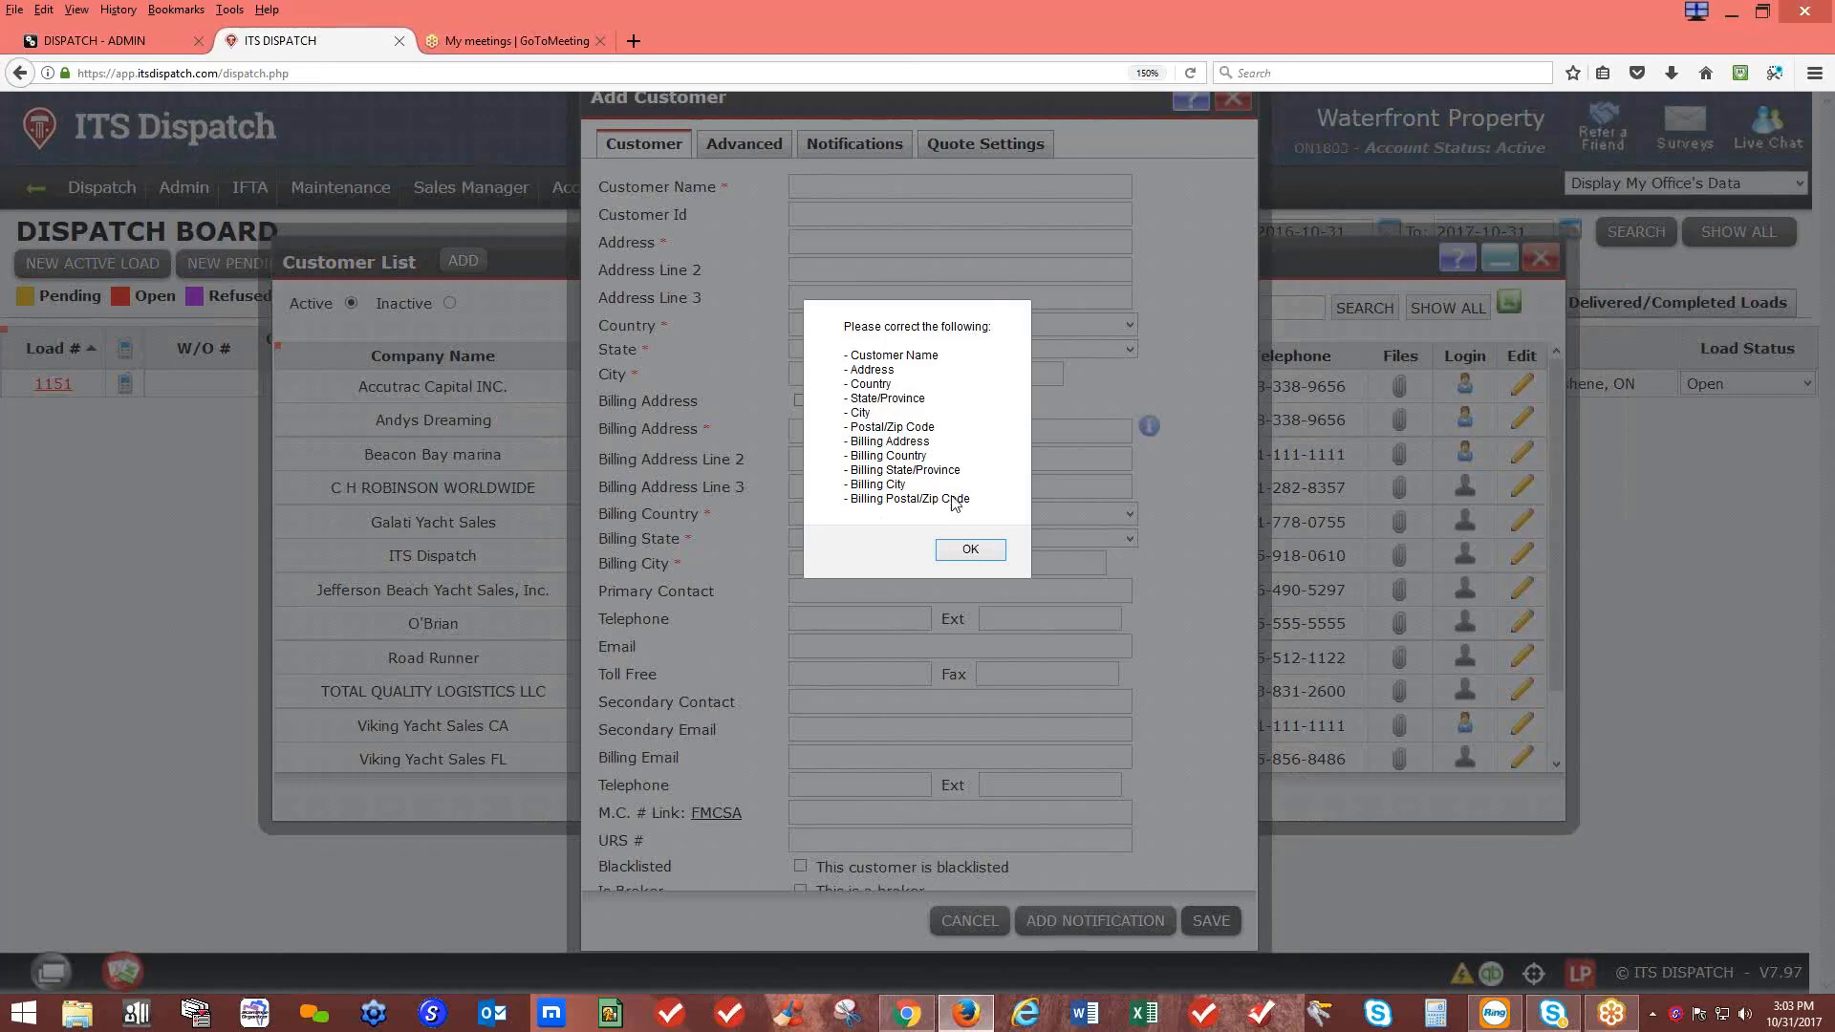
left_click(968, 547)
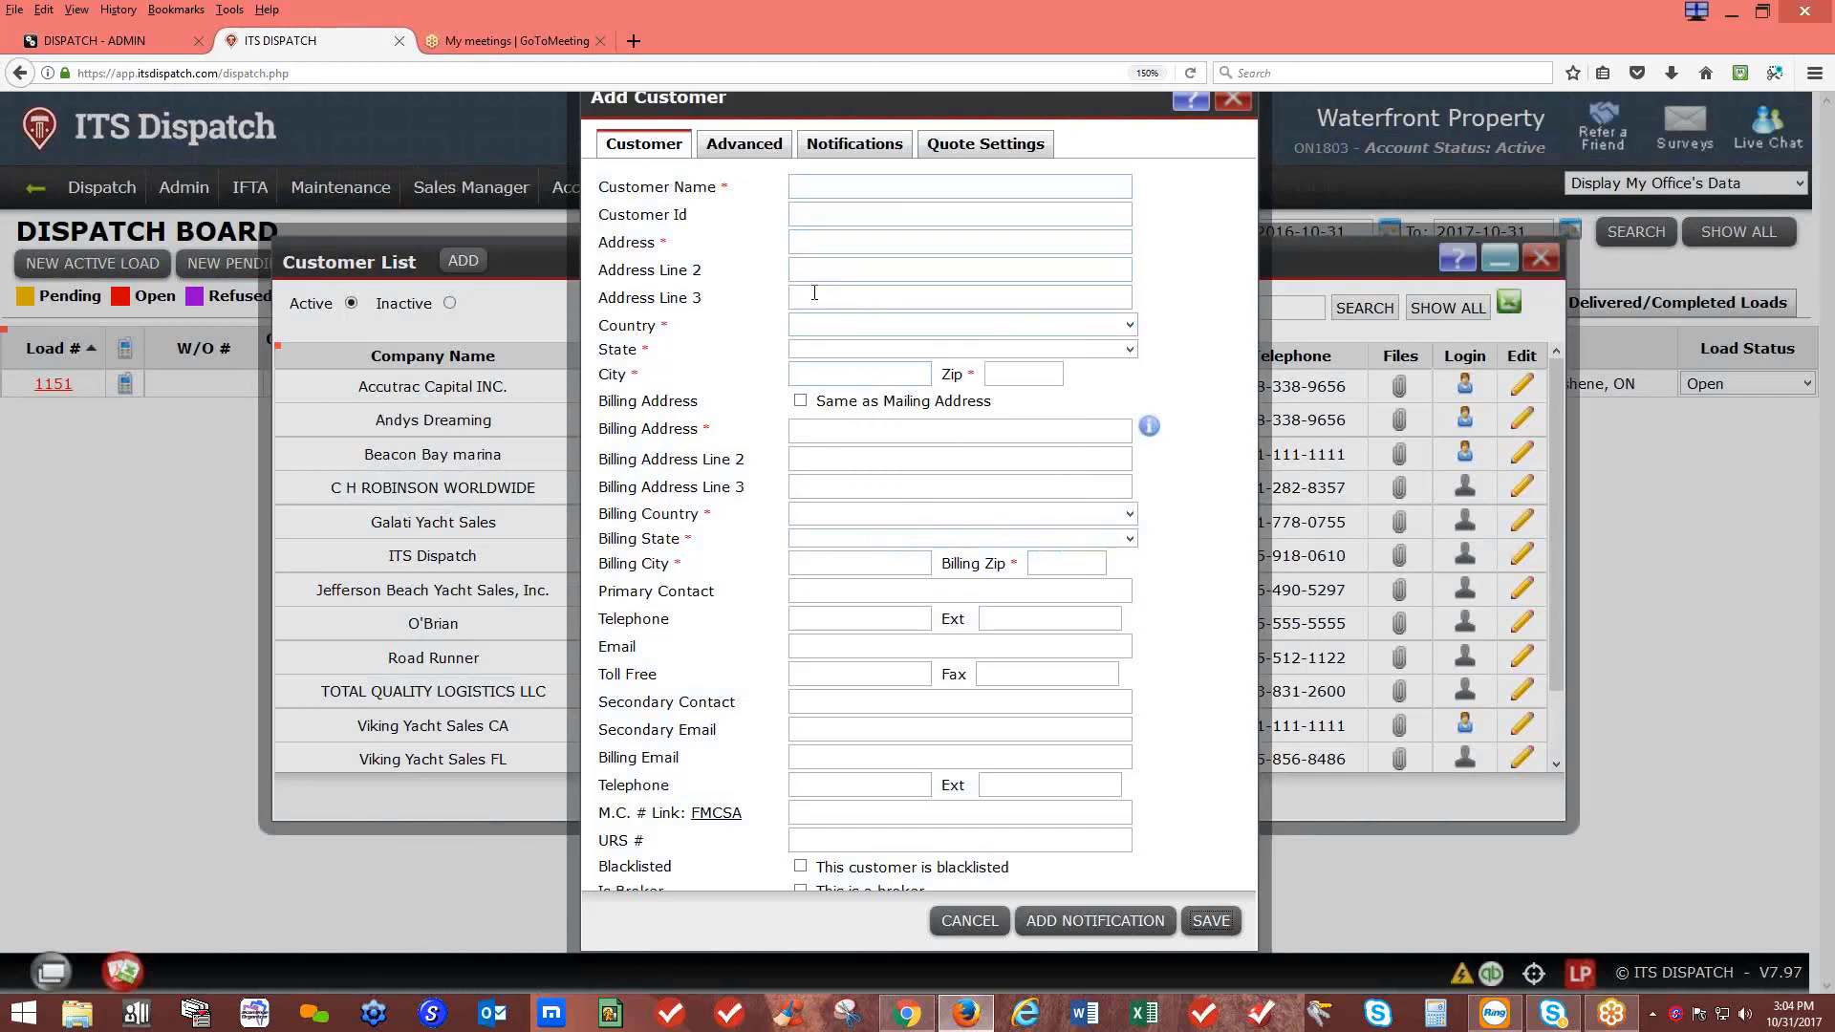
Step: Set the new customer's country to USA, state to CA and city to Ontario
left_click(810, 325)
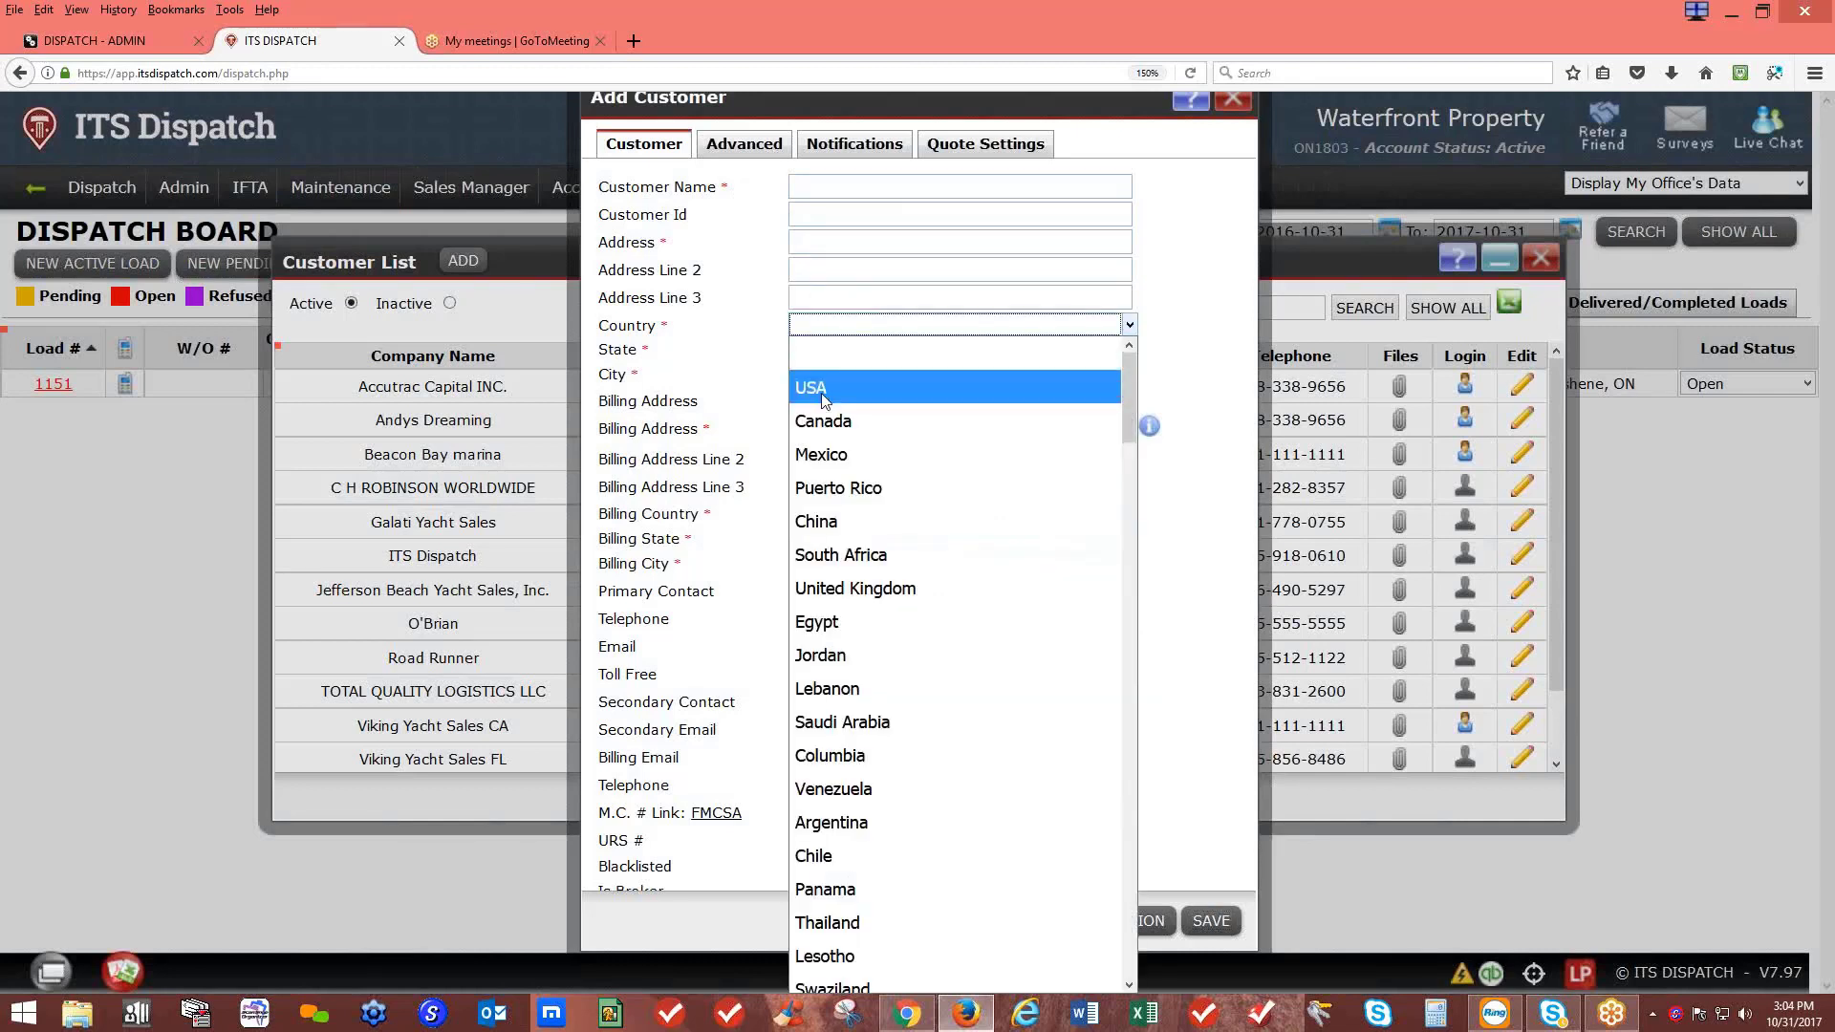
left_click(822, 393)
left_click(823, 351)
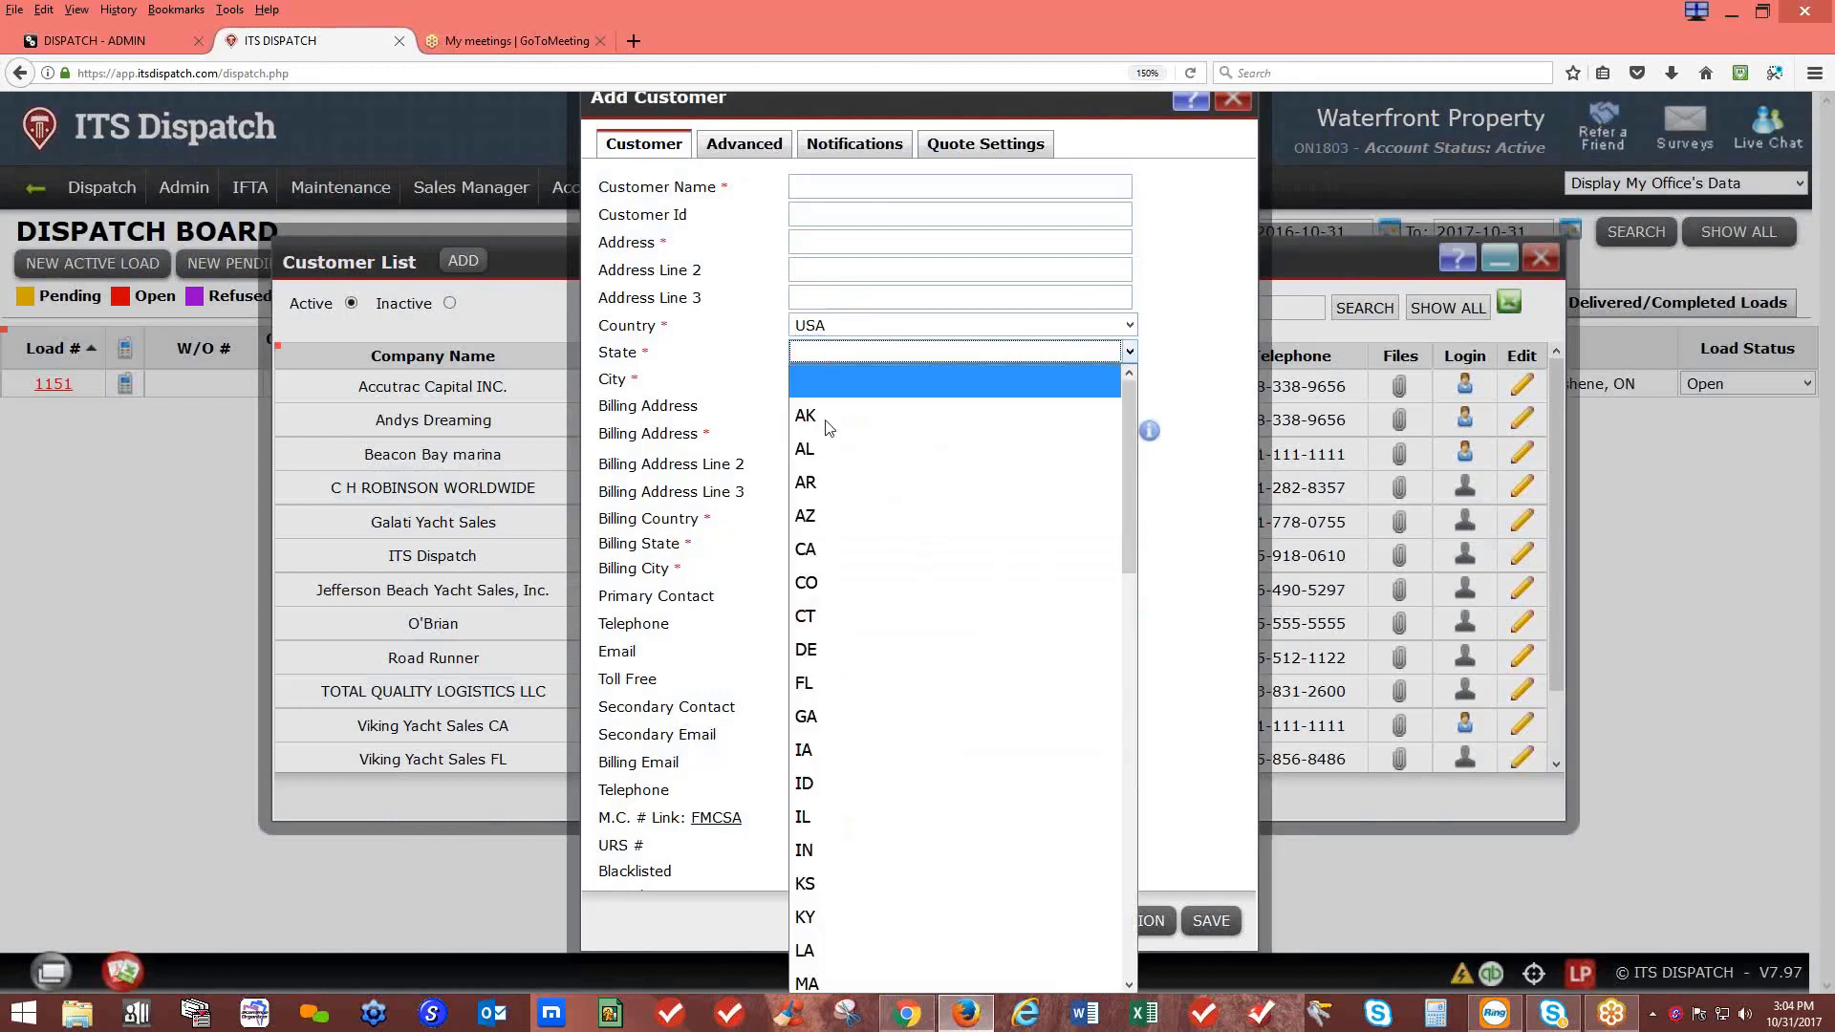
left_click(819, 552)
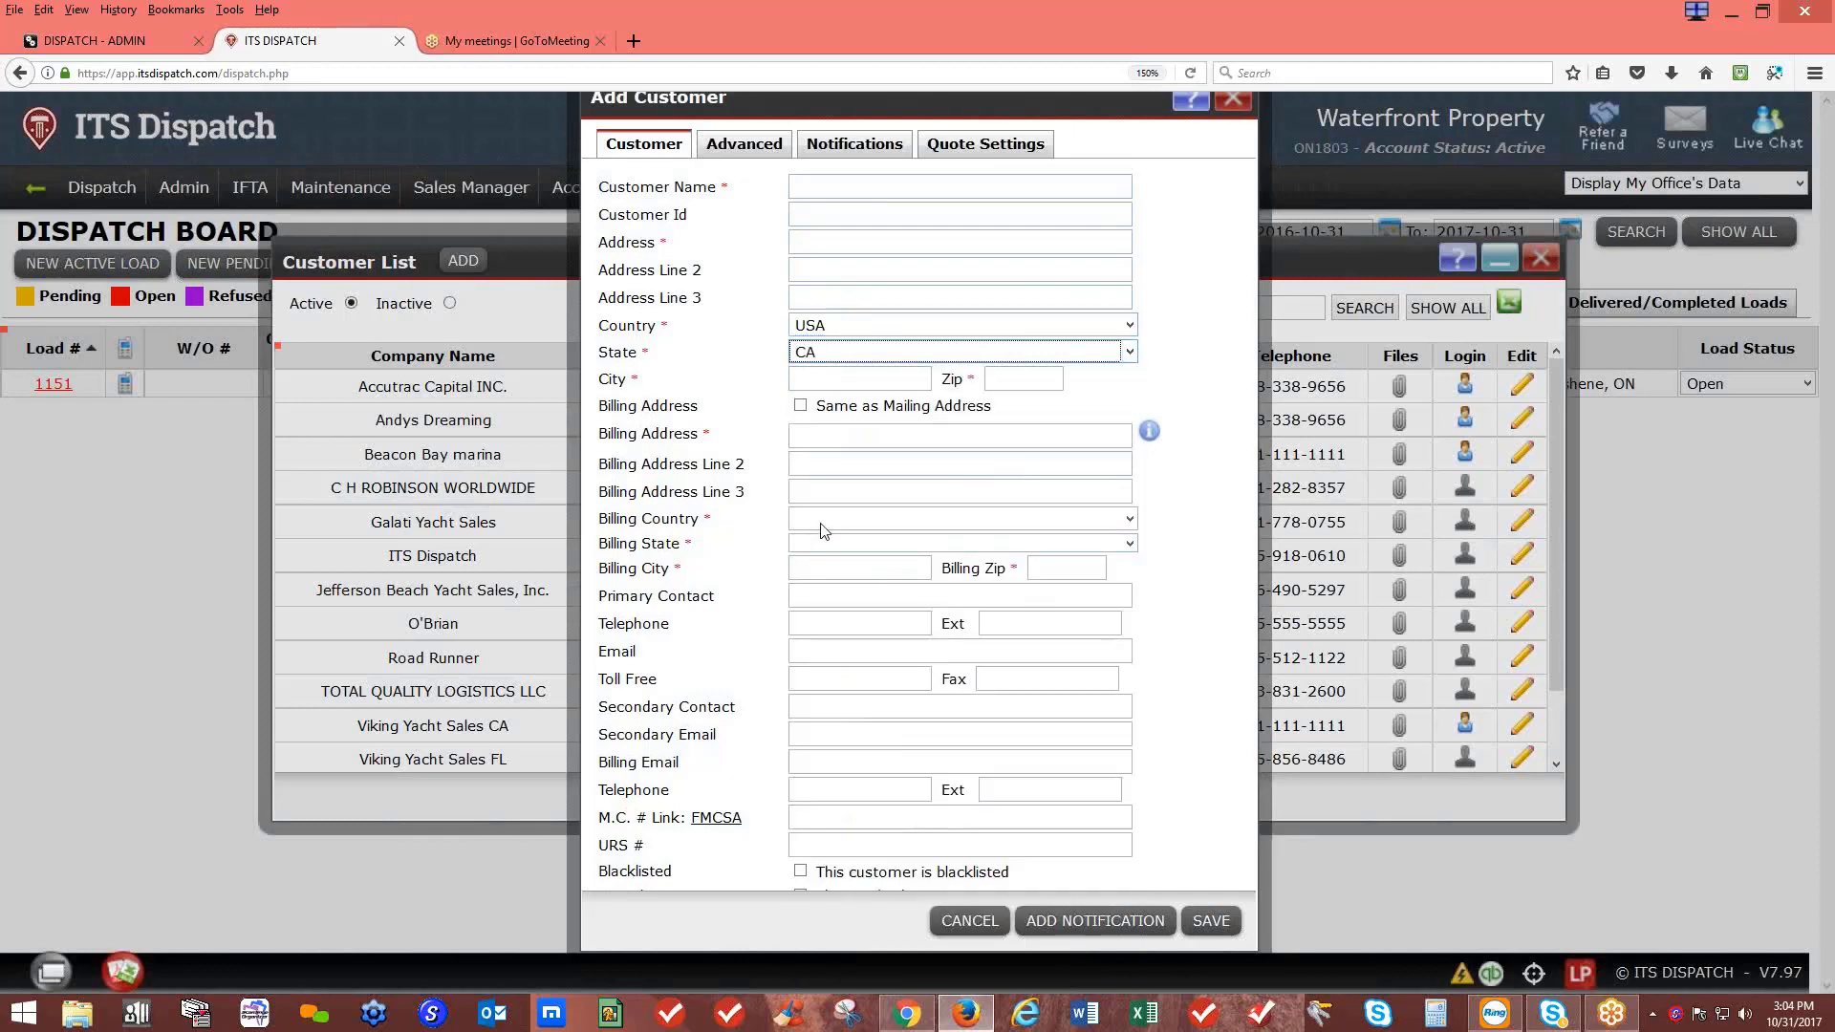
left_click(825, 378)
type("o")
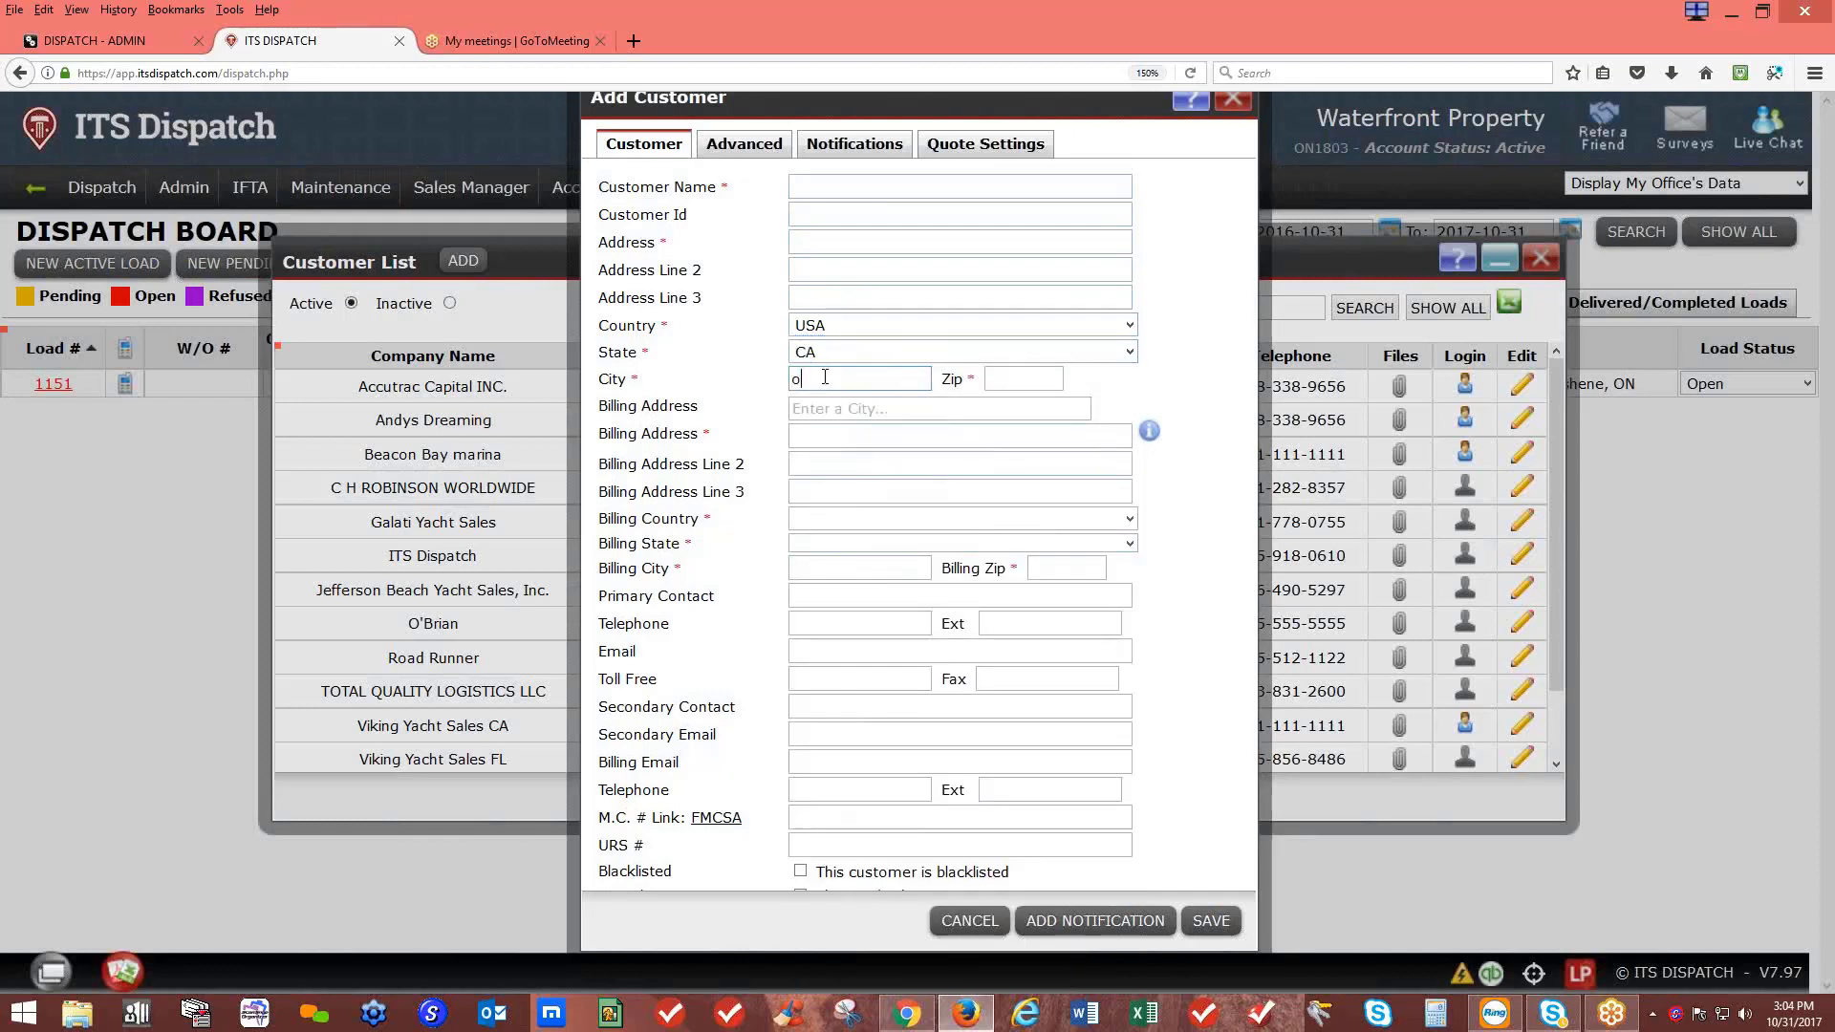
type("nt")
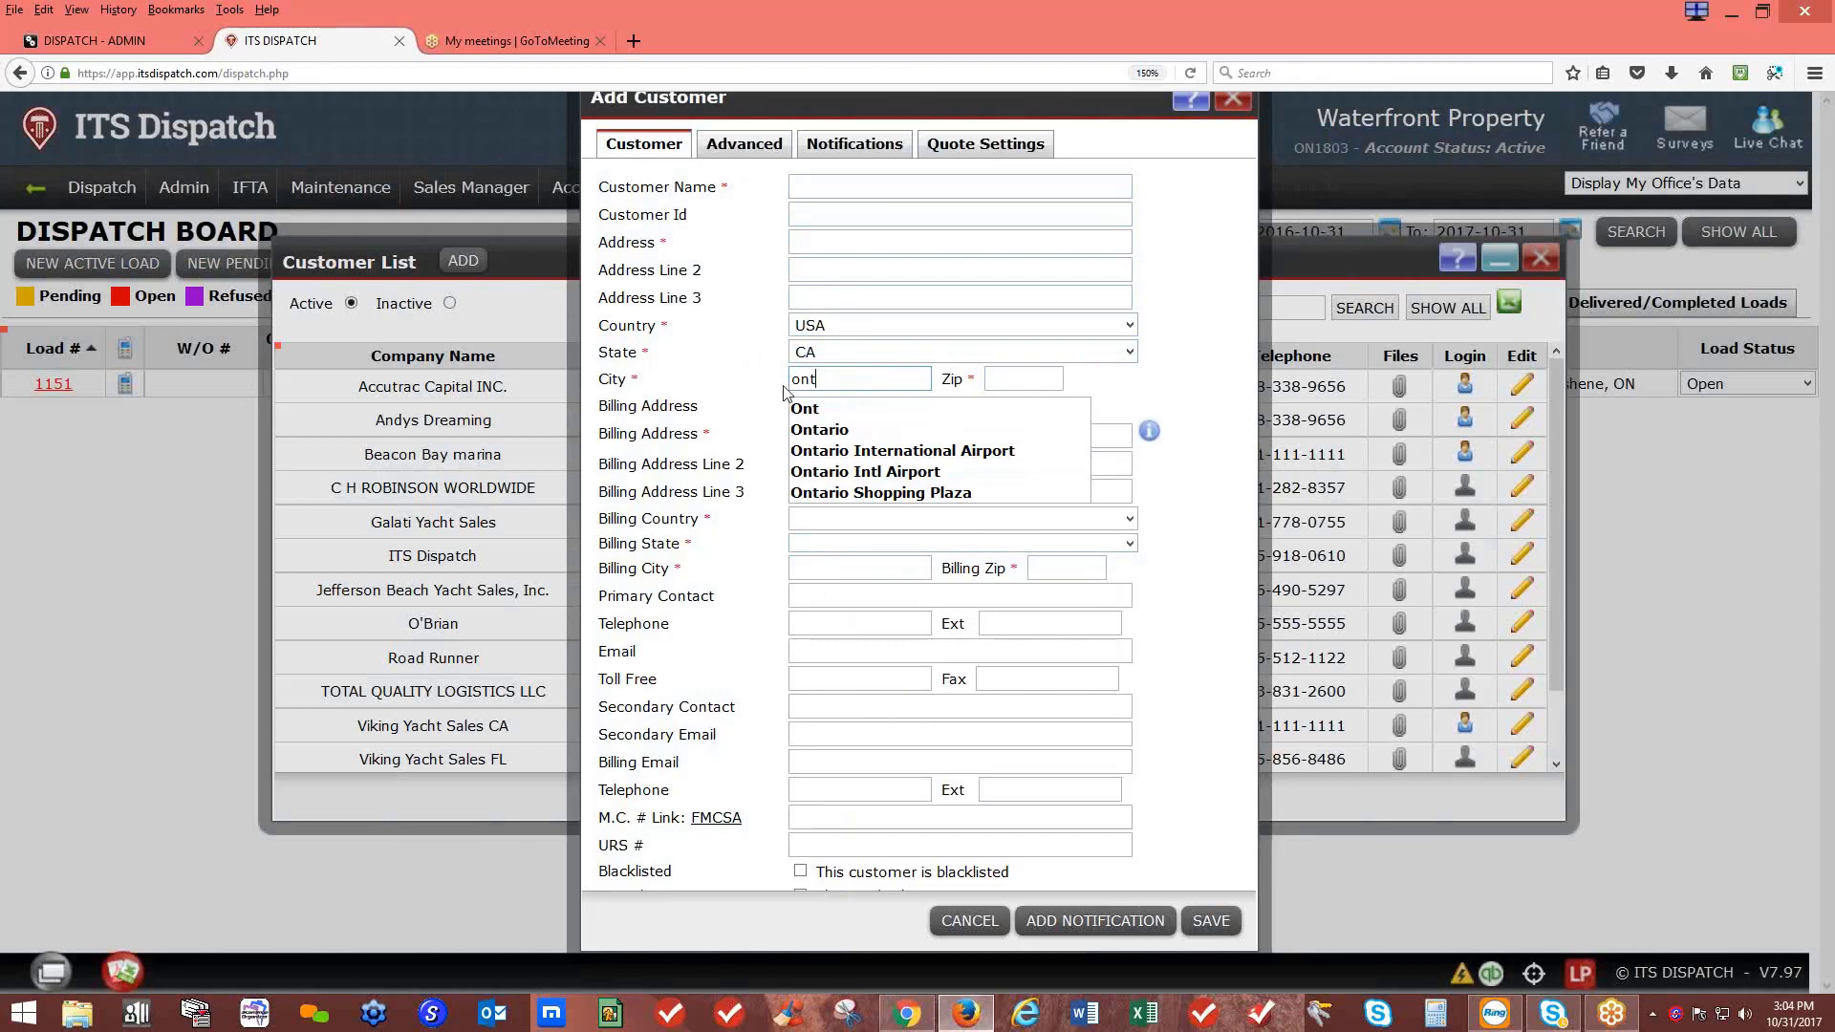
left_click(831, 432)
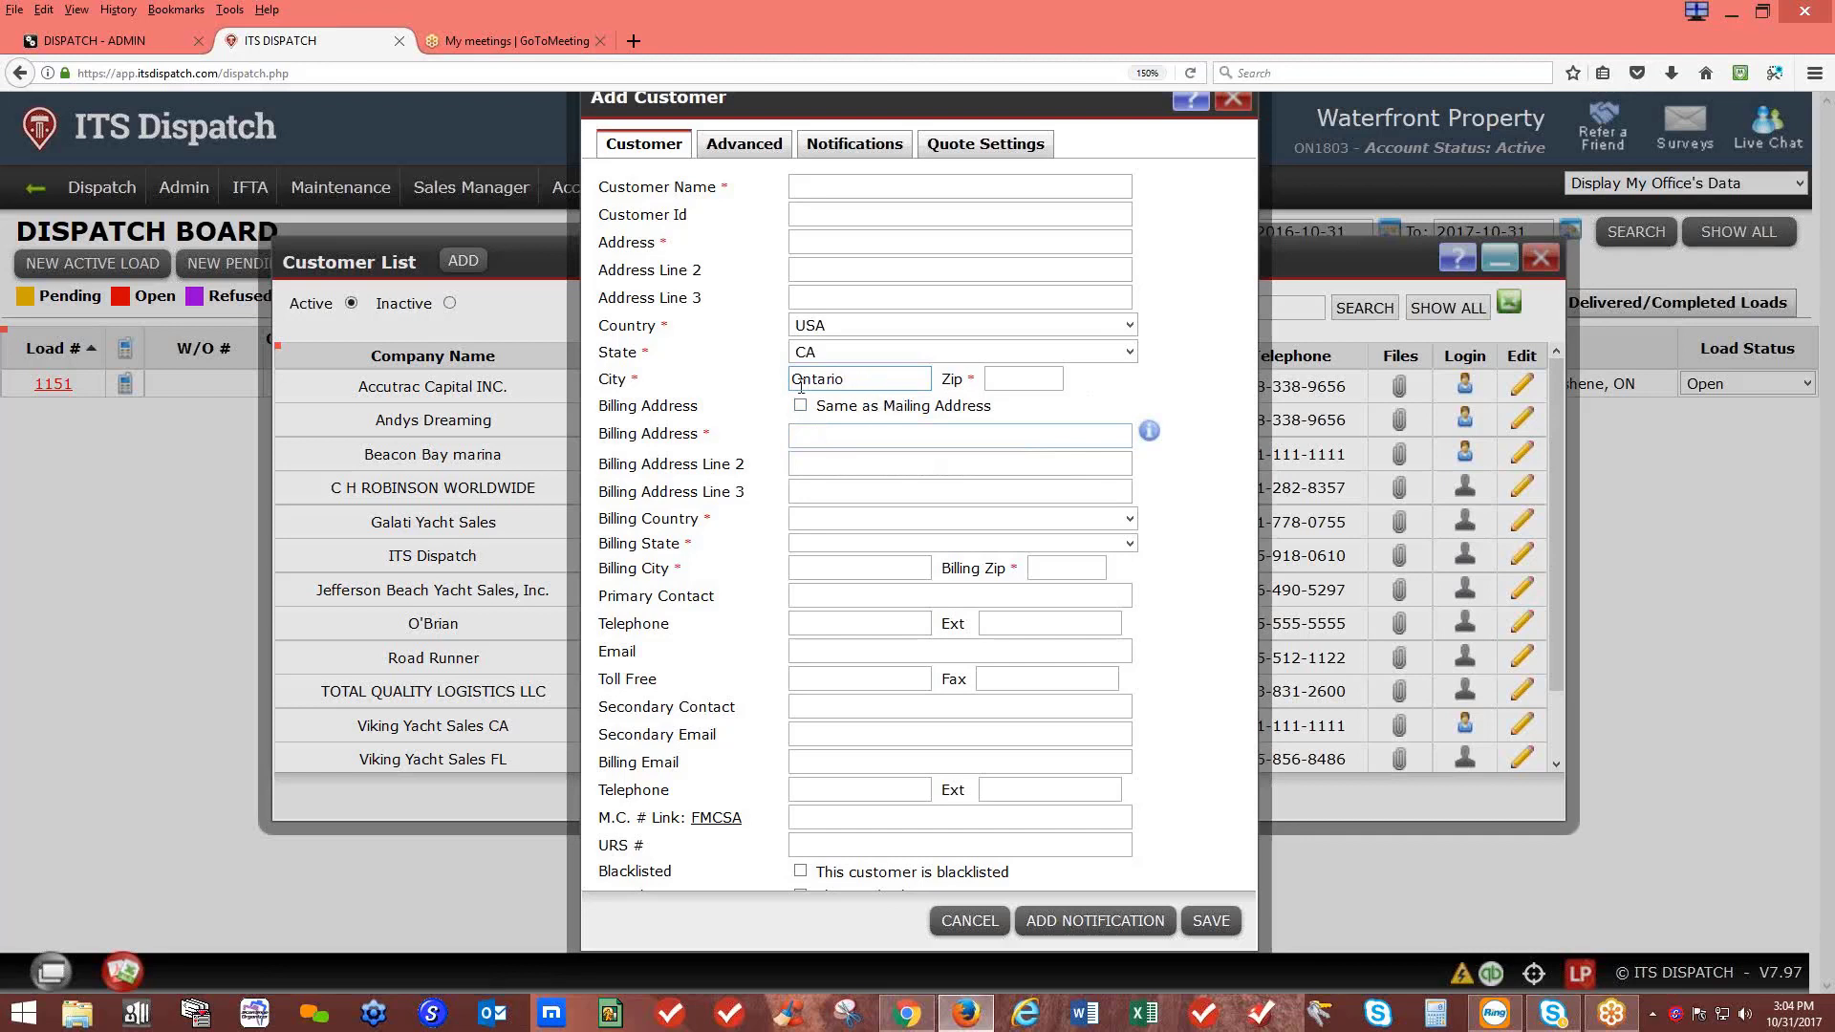
Step: Enter 000 as the customer's zip code and make the billing address the same as the mailing address
left_click(1004, 387)
type("000")
left_click(801, 406)
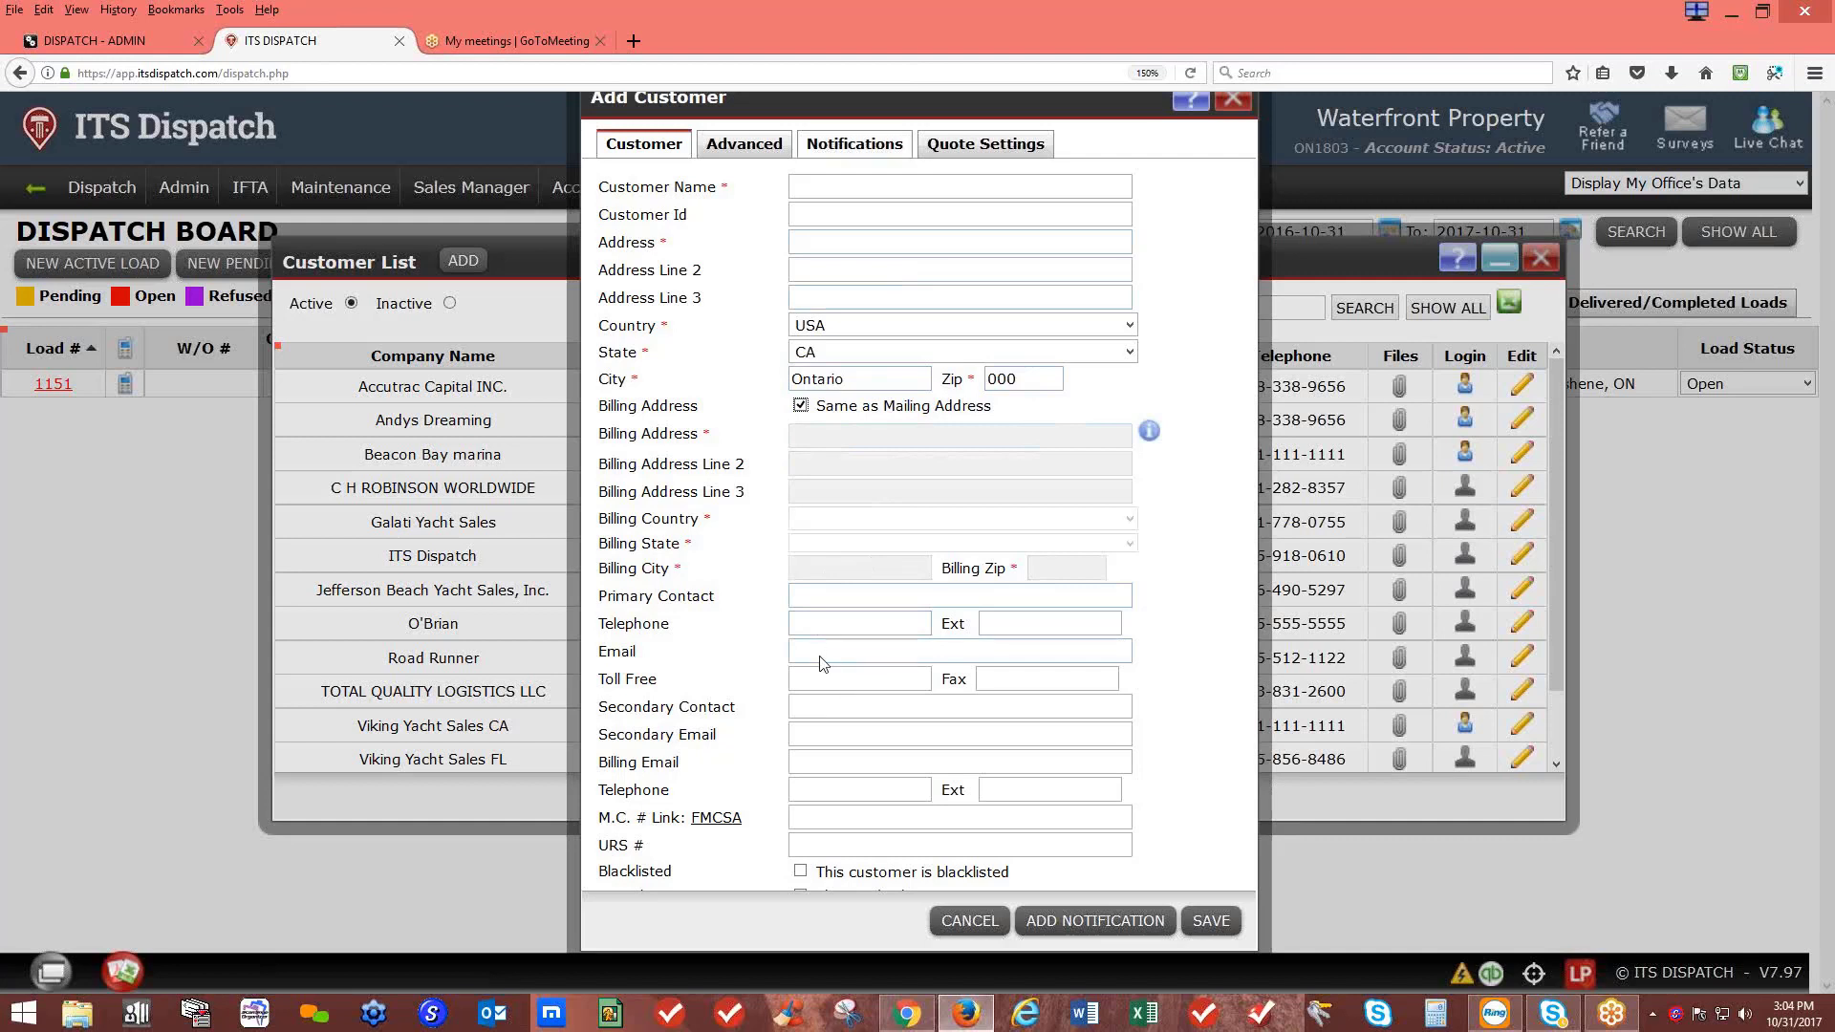
Step: In the customer's advanced settings, set the currency to American Dollars and the payment terms to Net 30
left_click(712, 142)
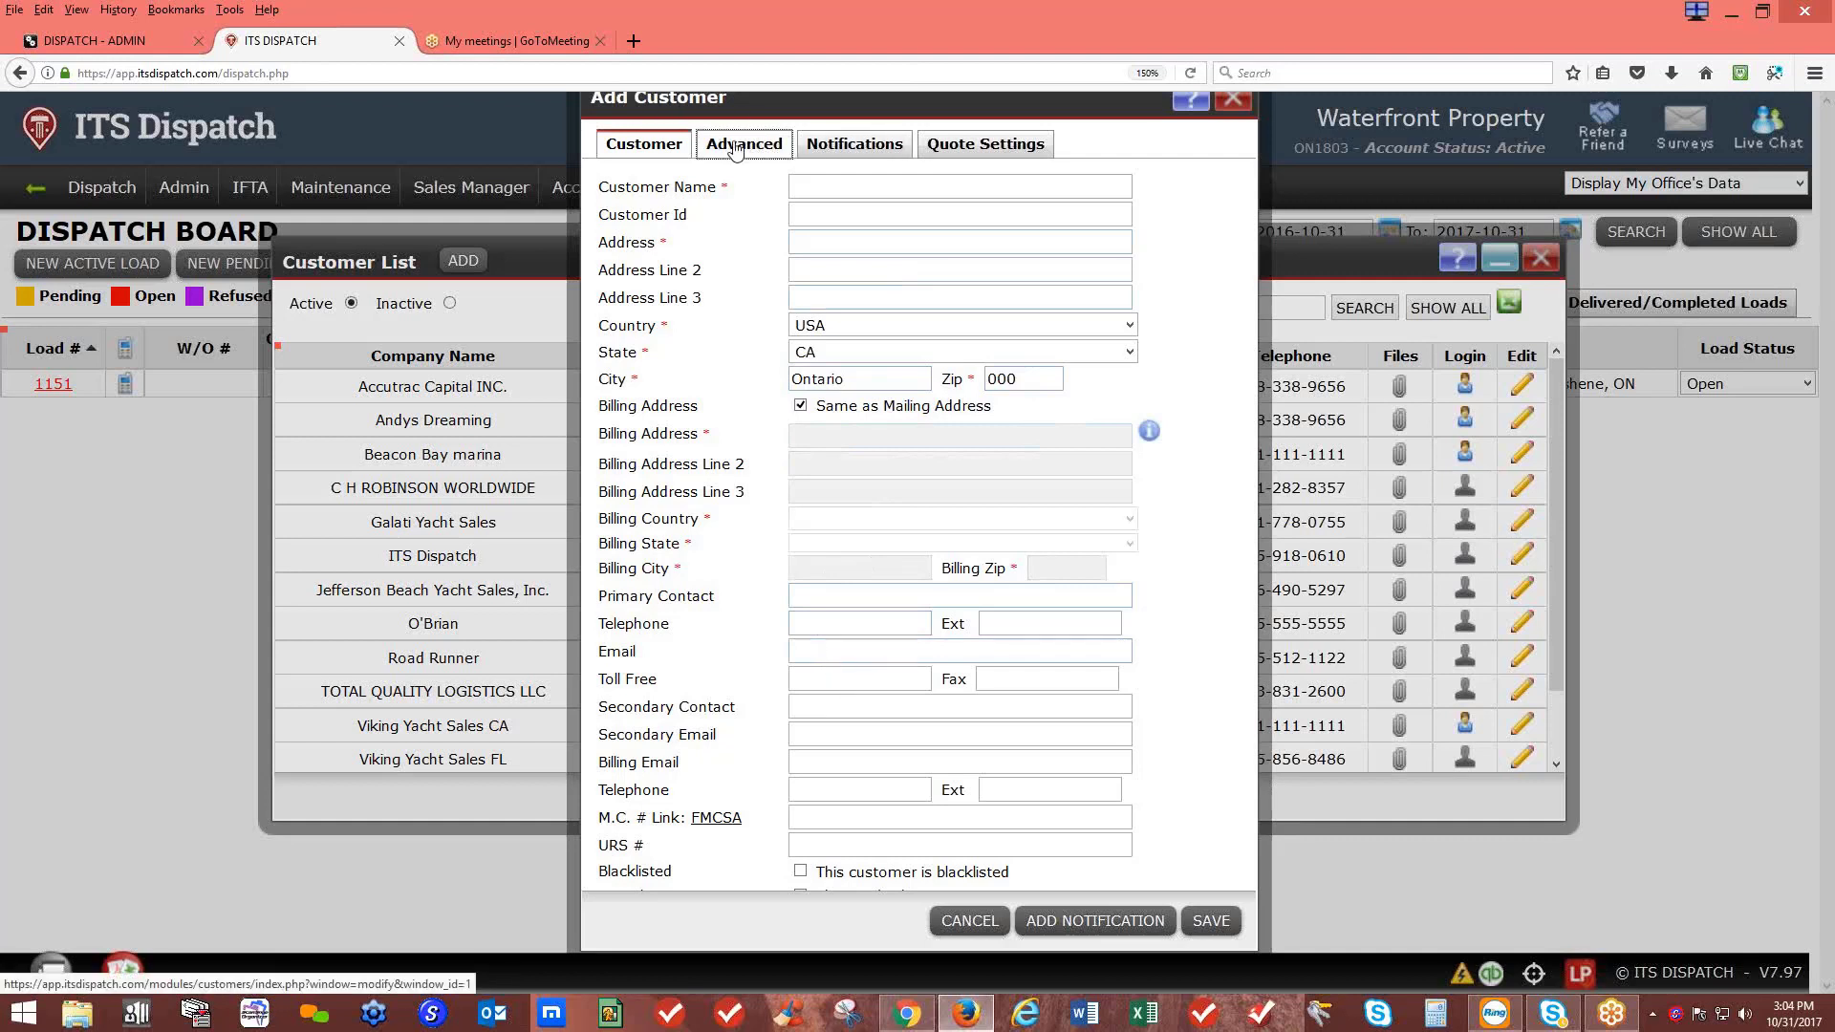
left_click(810, 187)
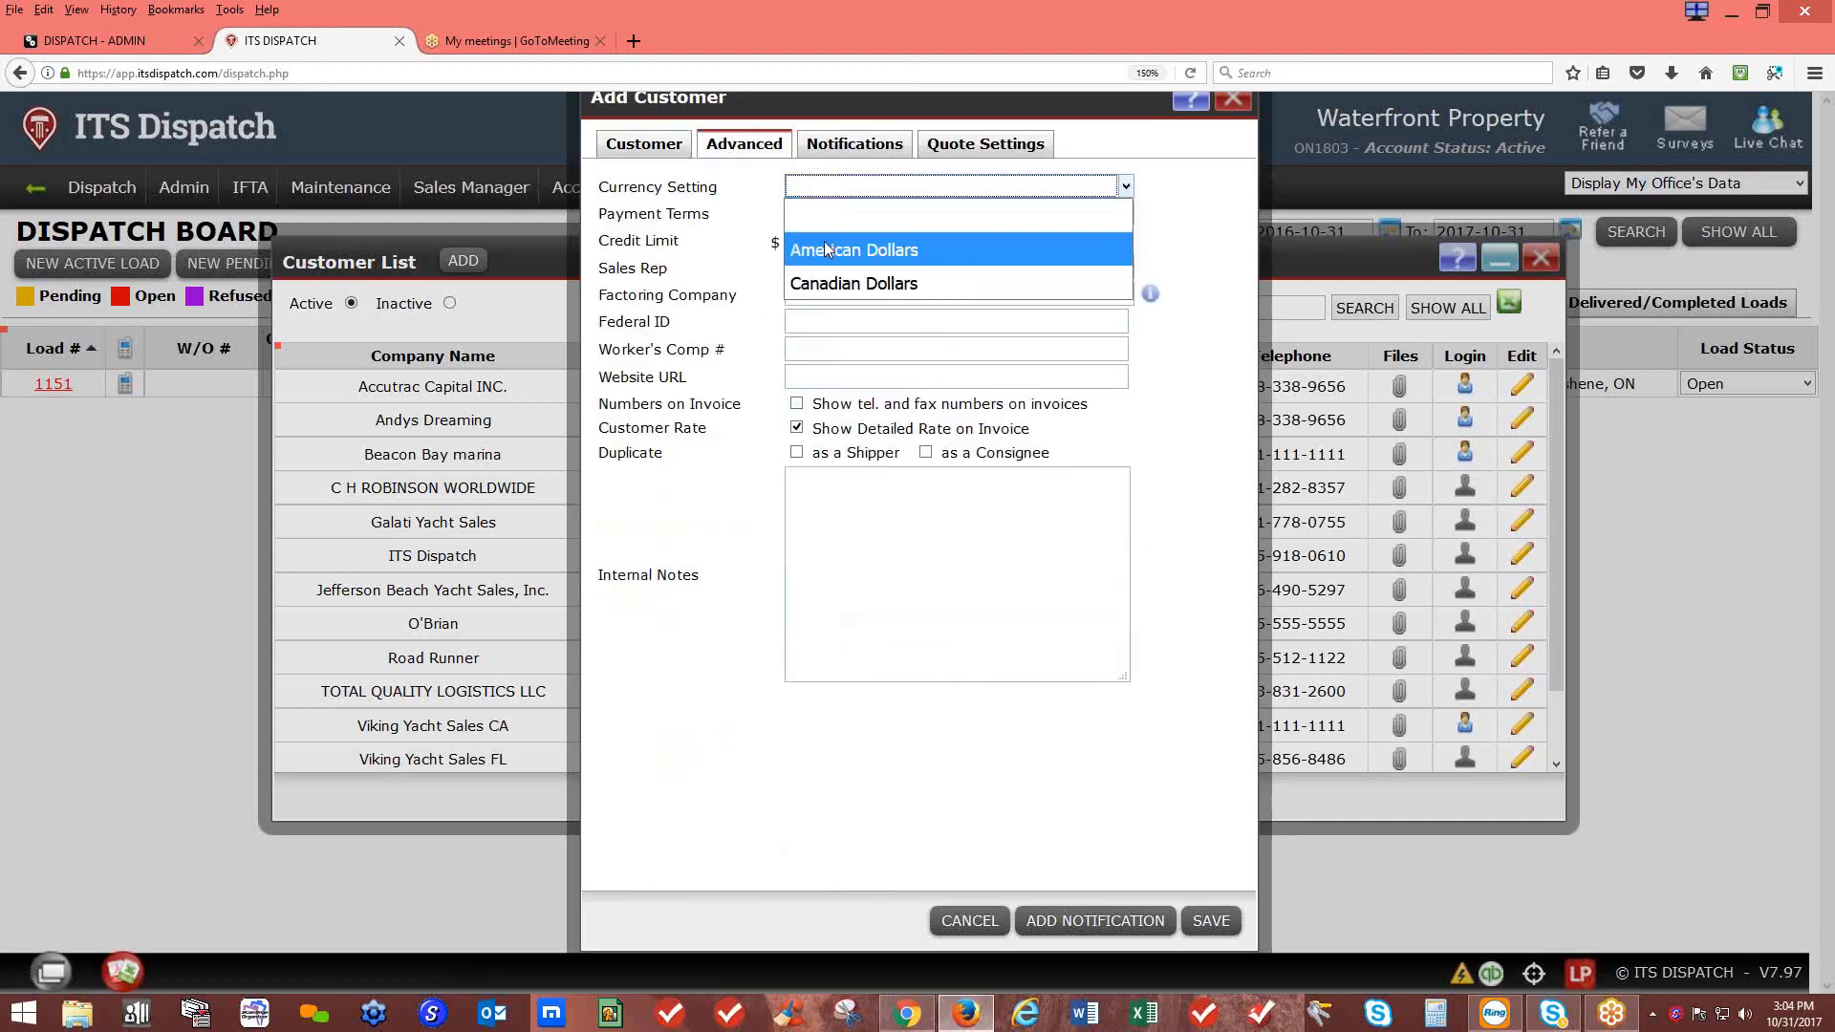
left_click(828, 250)
left_click(835, 218)
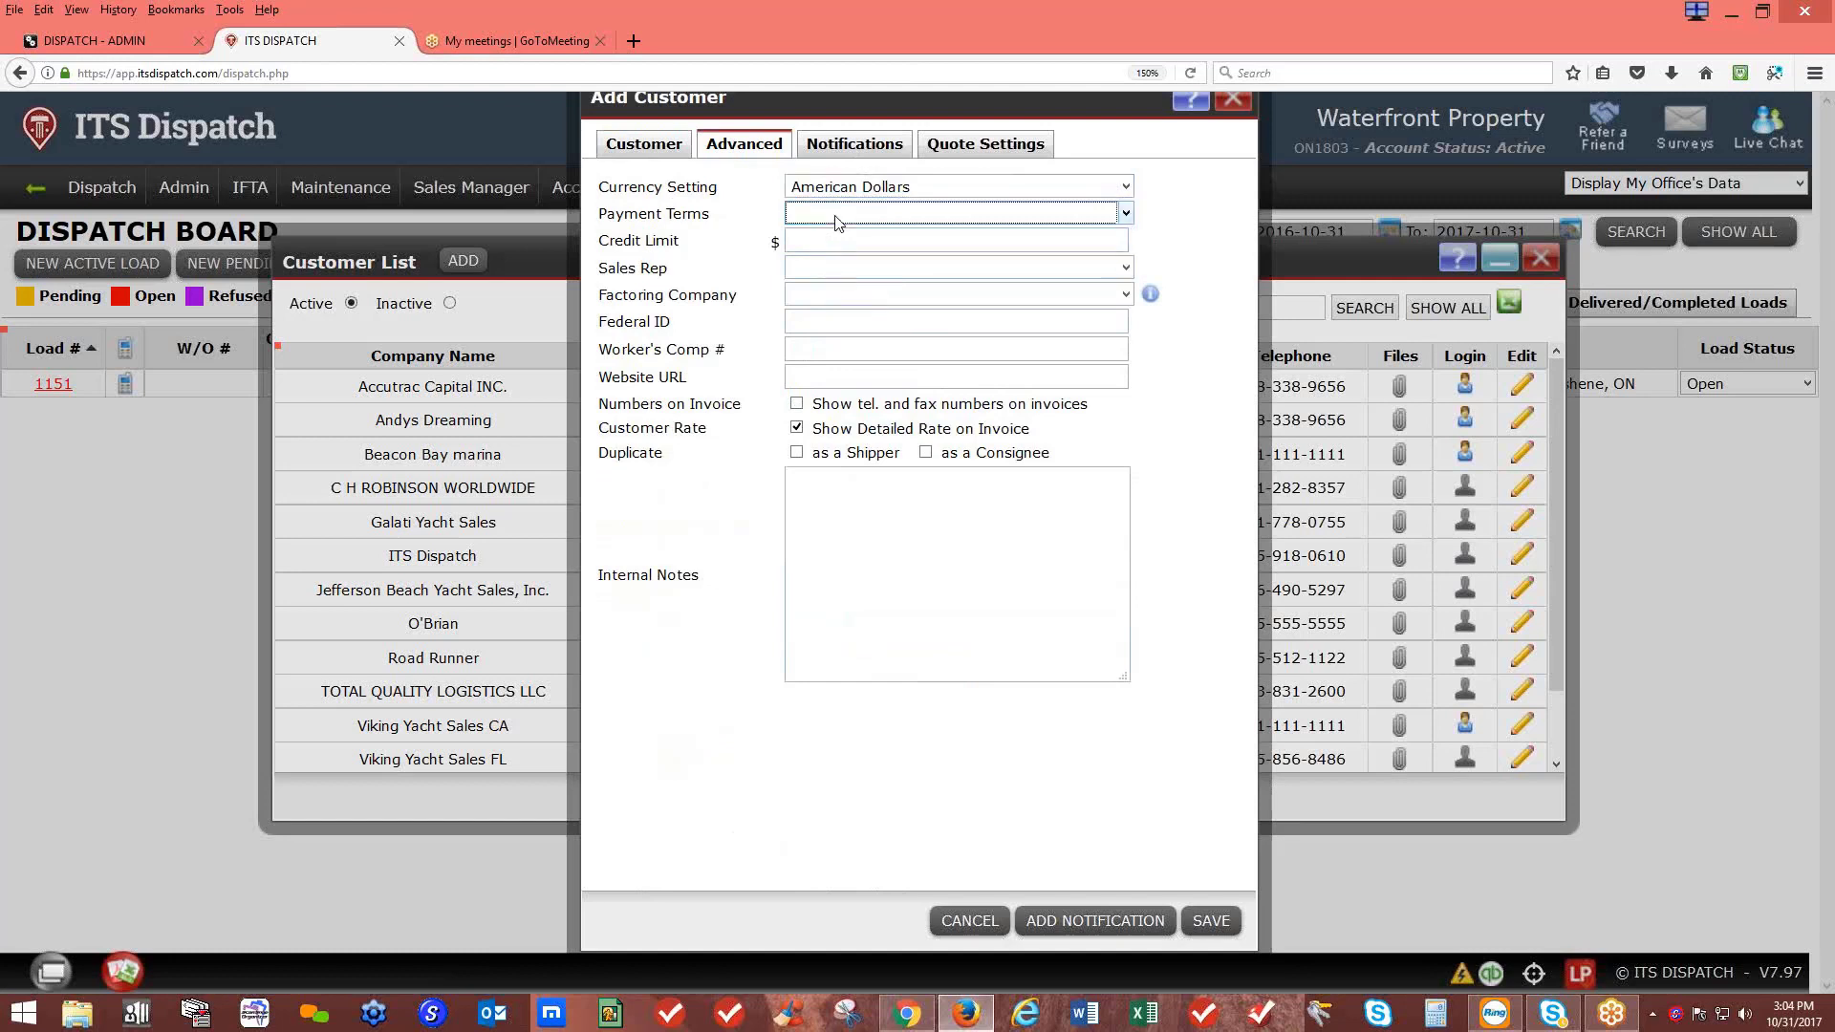
scroll(865, 497, "down", 5)
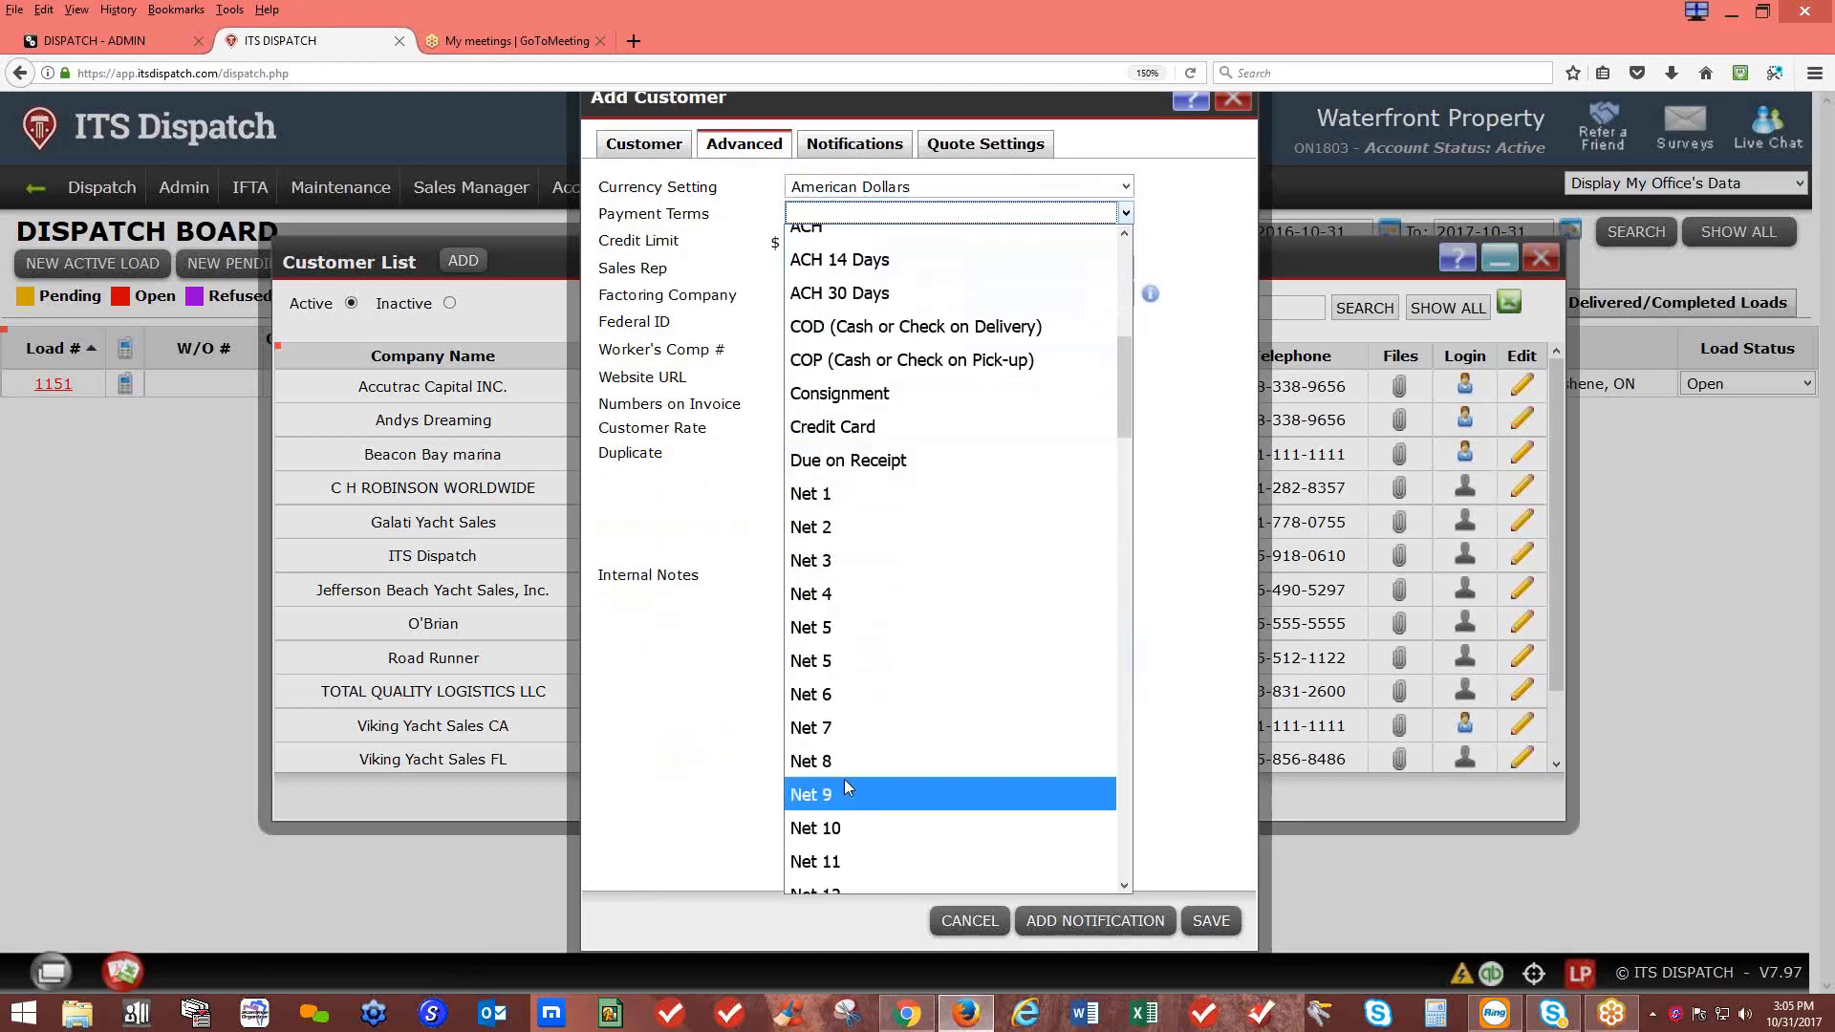
scroll(846, 764, "down", 4)
scroll(847, 756, "down", 3)
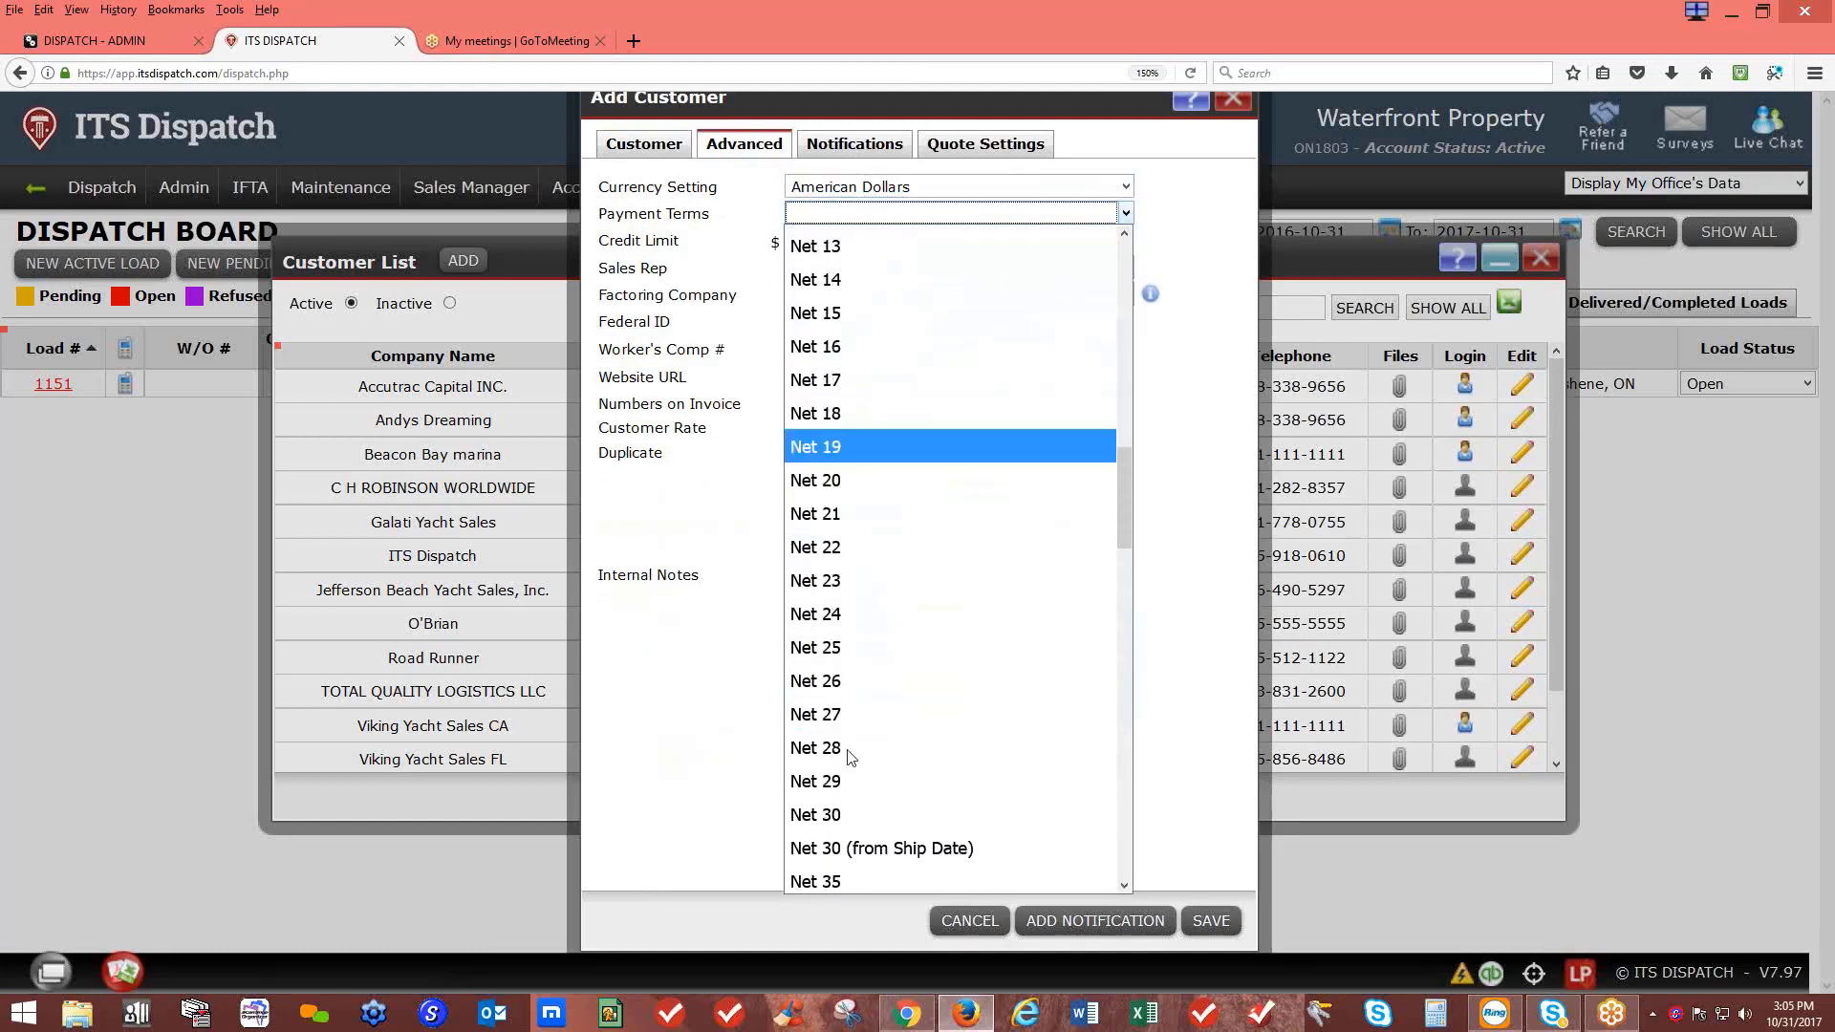
left_click(830, 816)
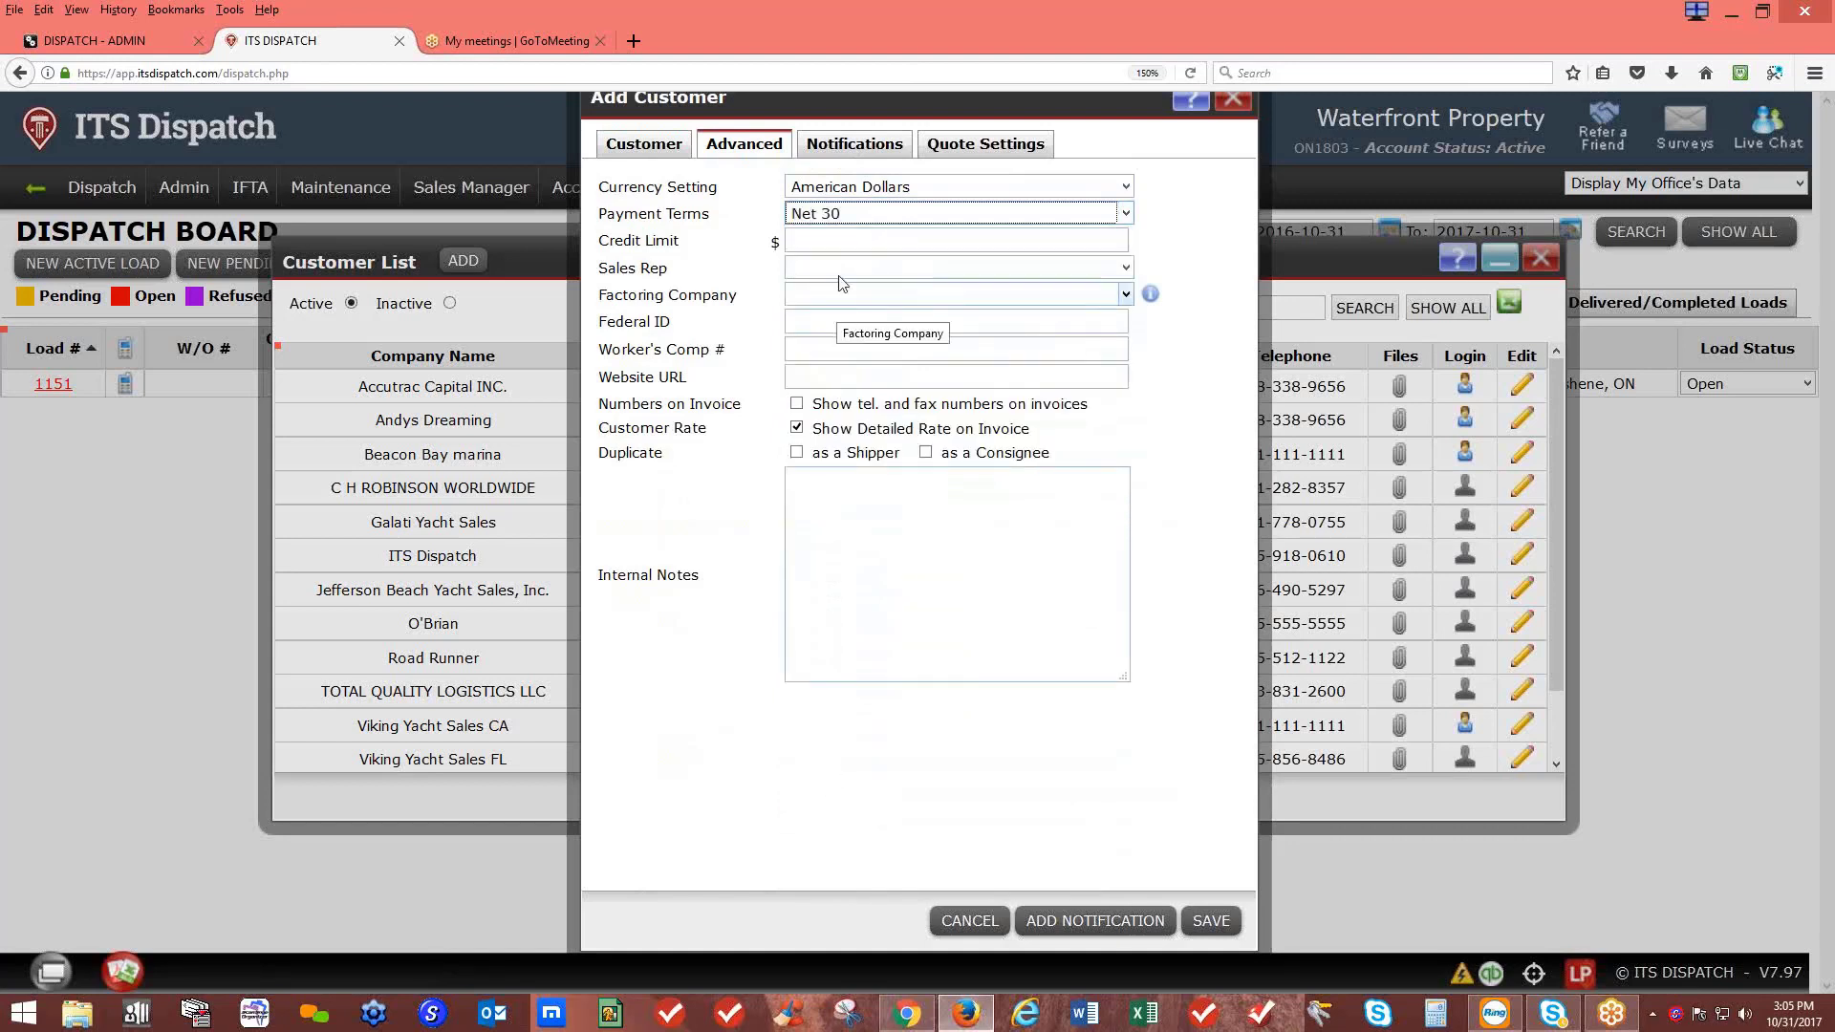
Step: Leave the credit limit blank and assign the first listed sales representative to the customer
key("Tab")
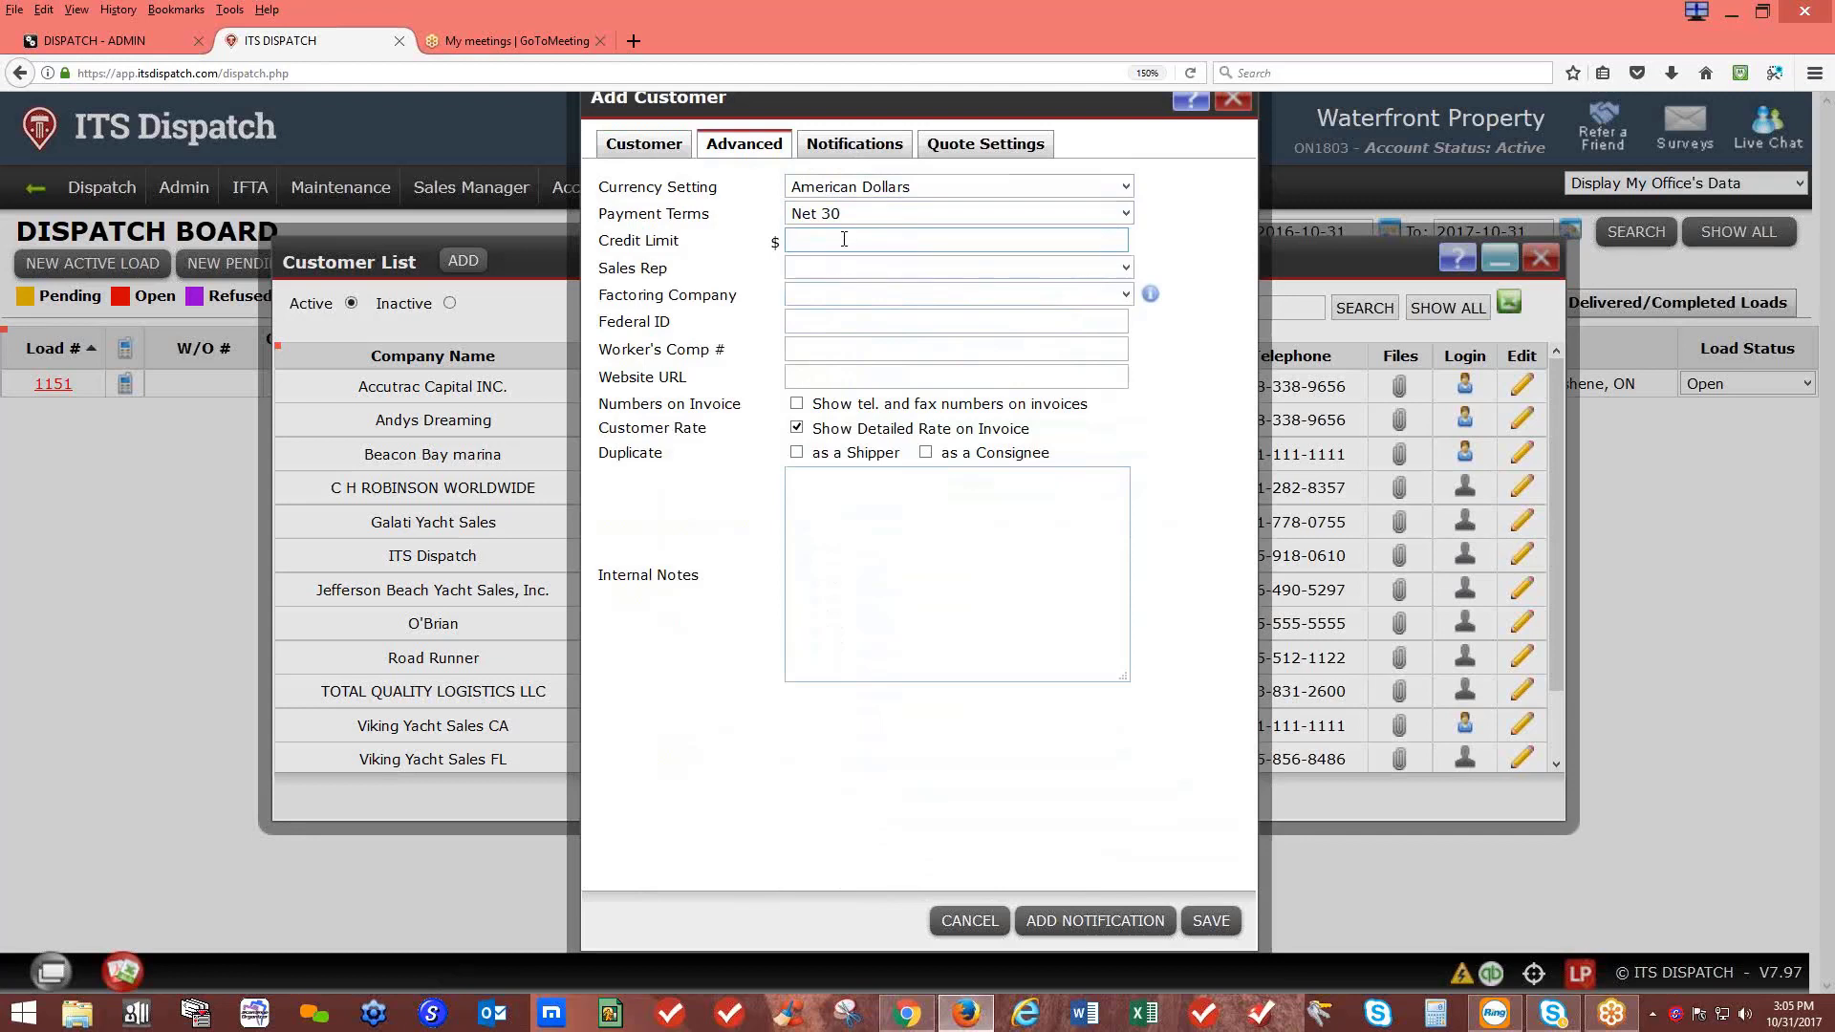
key("Tab")
key("alt+Down")
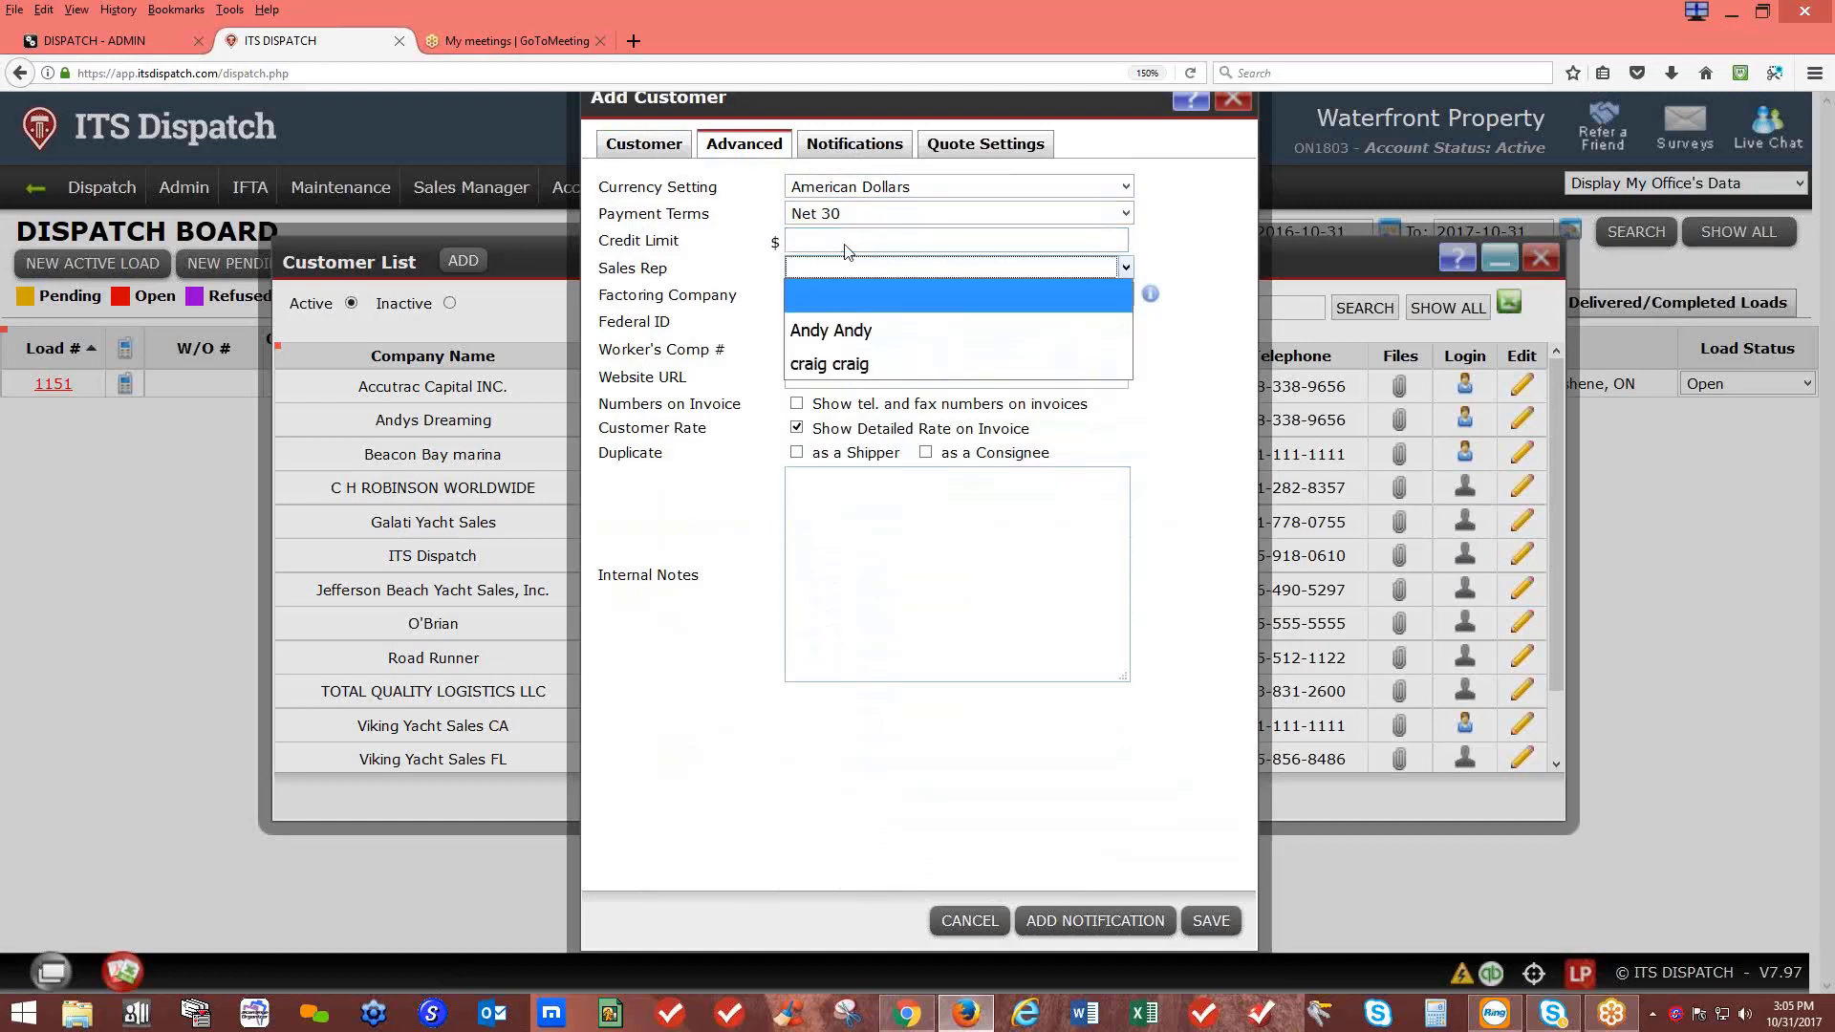
left_click(849, 328)
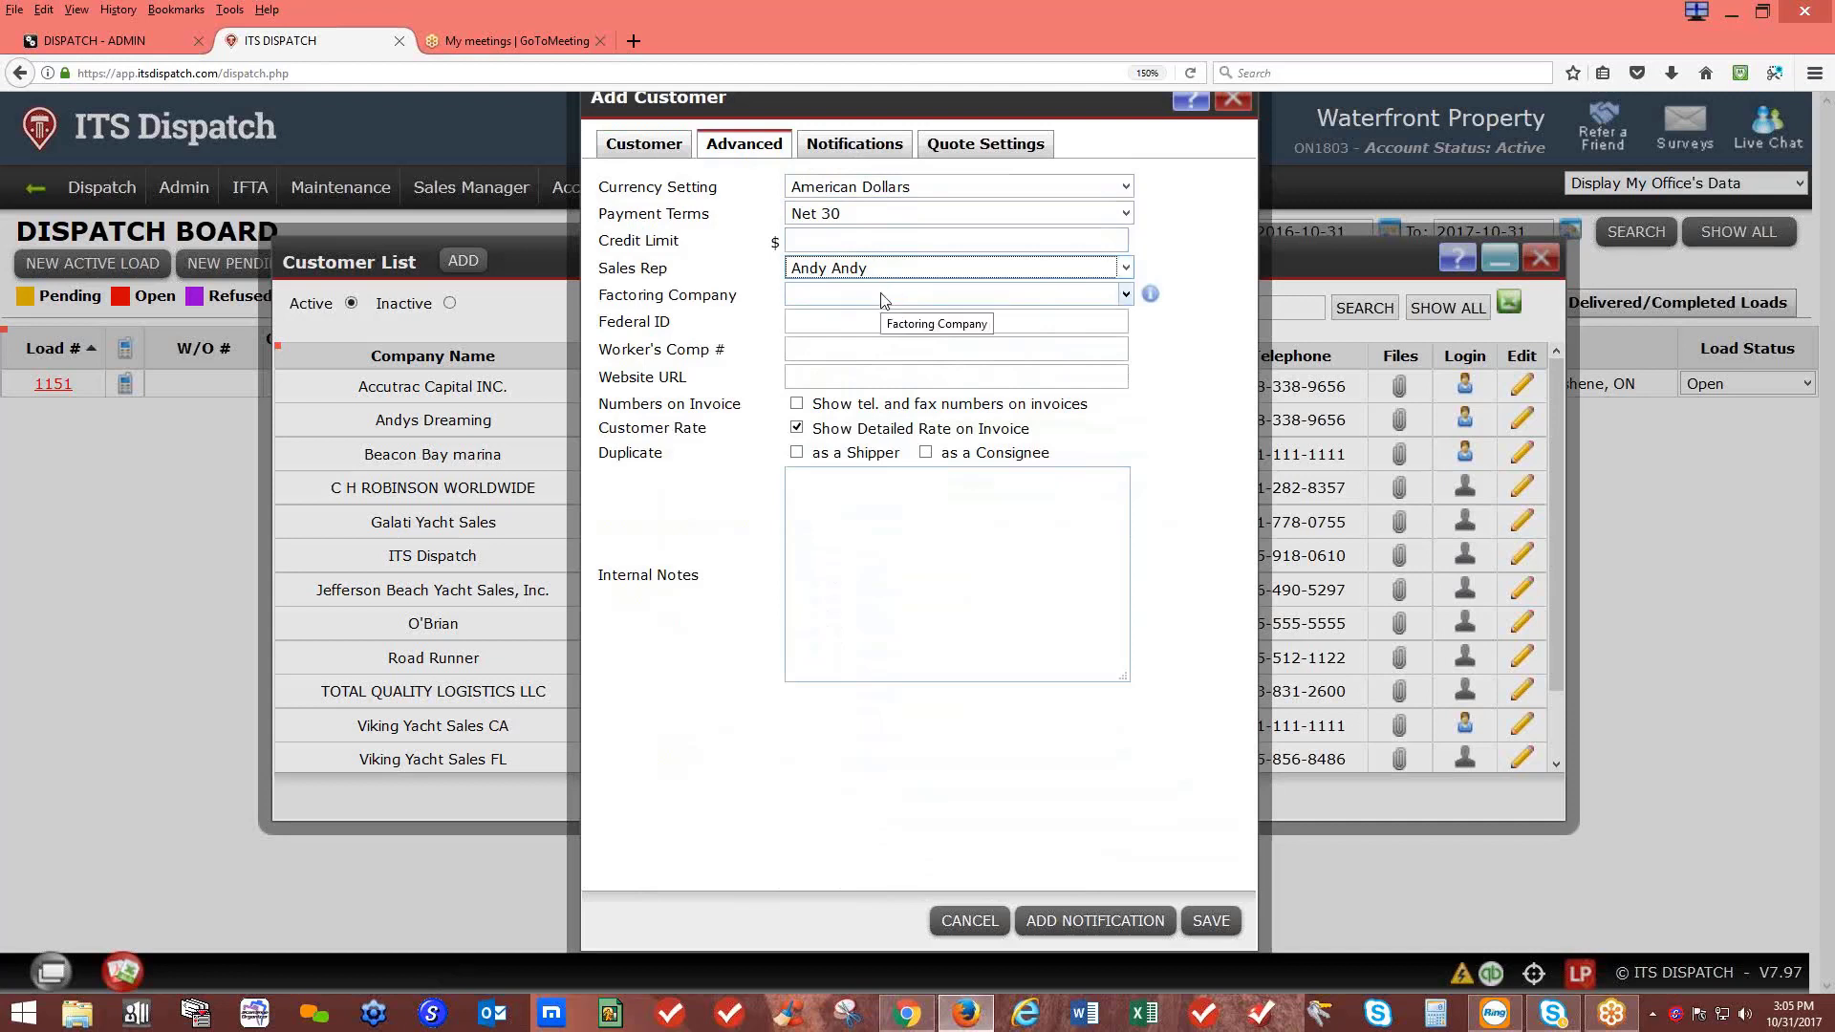
Step: Assign Accutrac Capital Solutions as the customer's factoring company, and clear that choice again
left_click(880, 294)
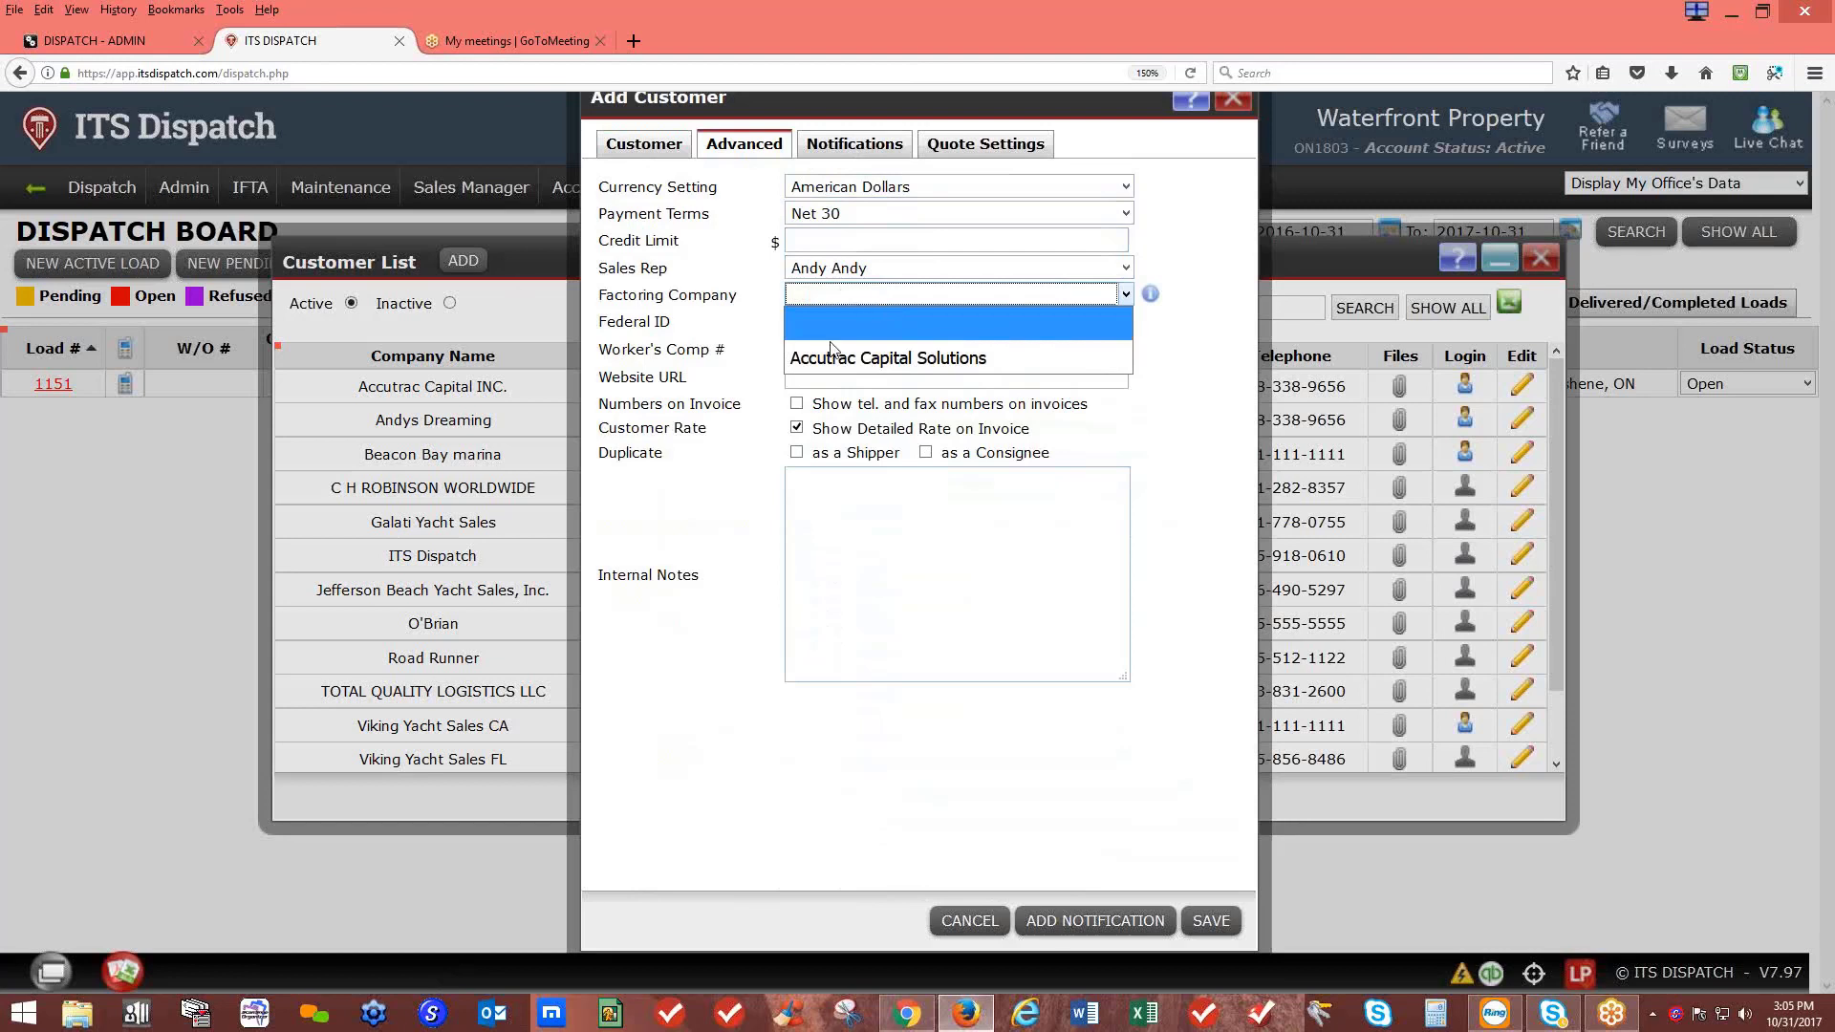
left_click(860, 358)
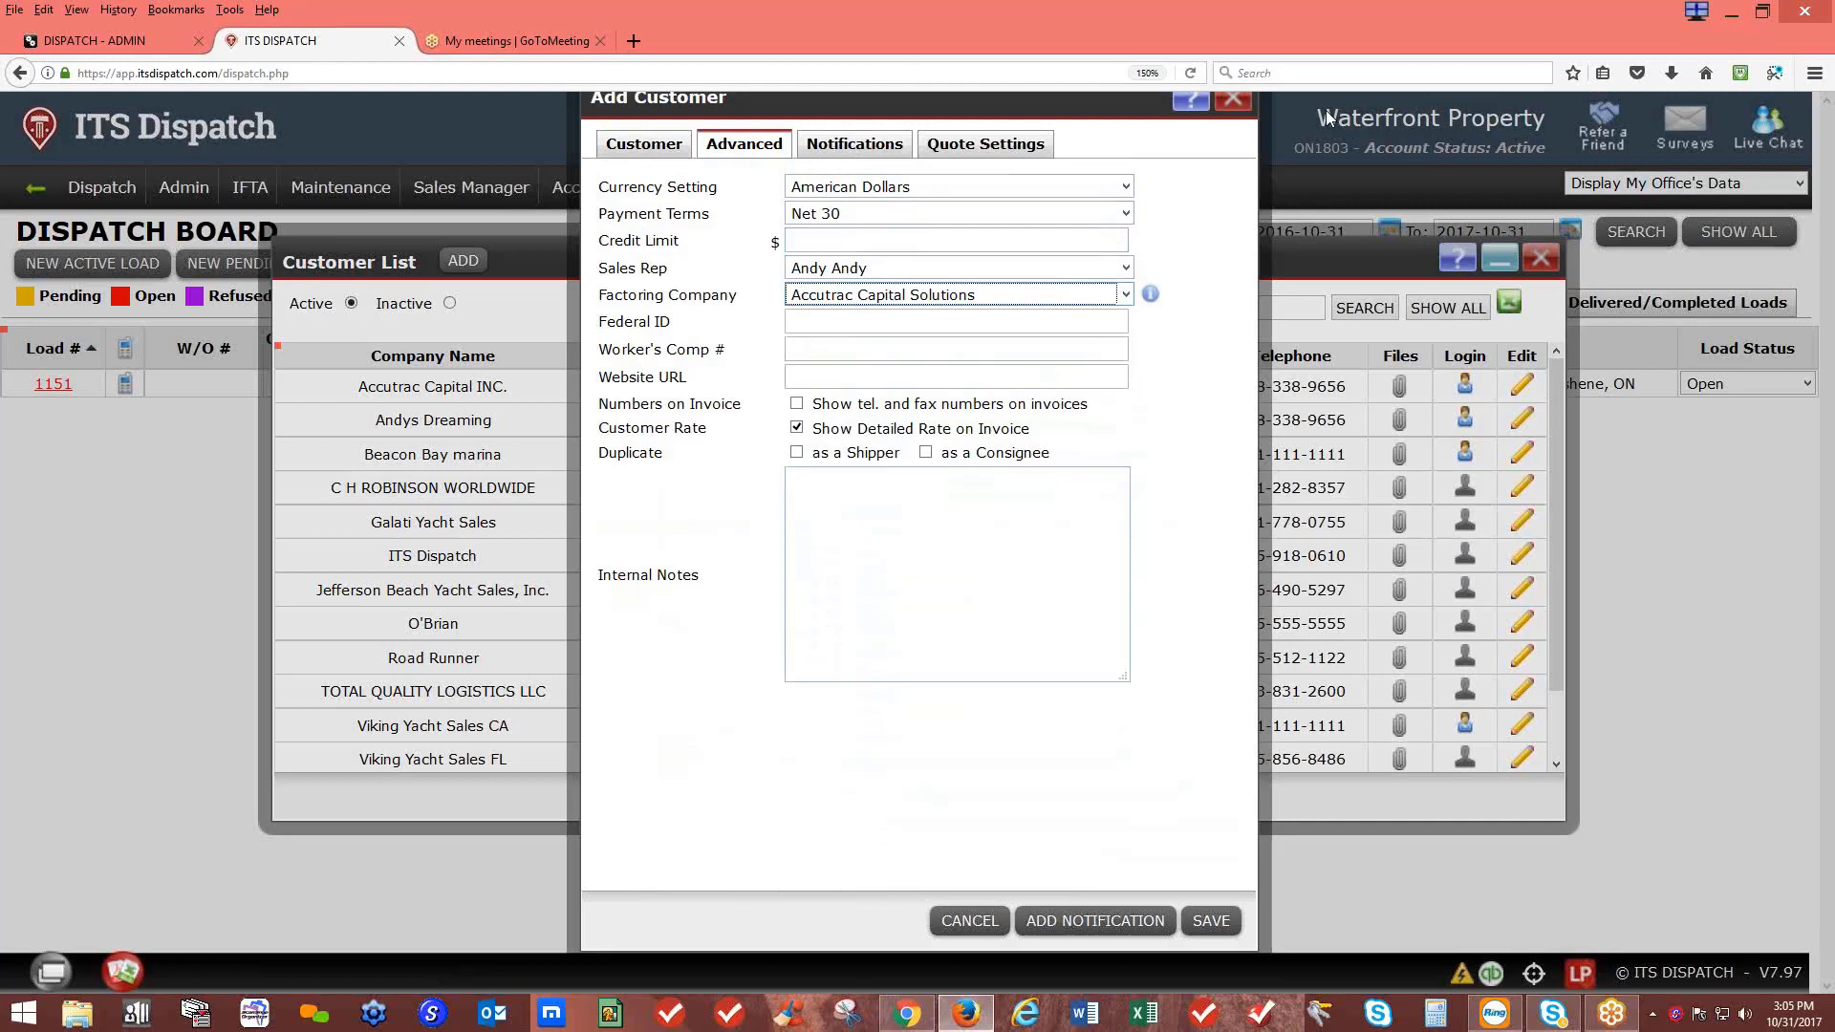
left_click(1001, 299)
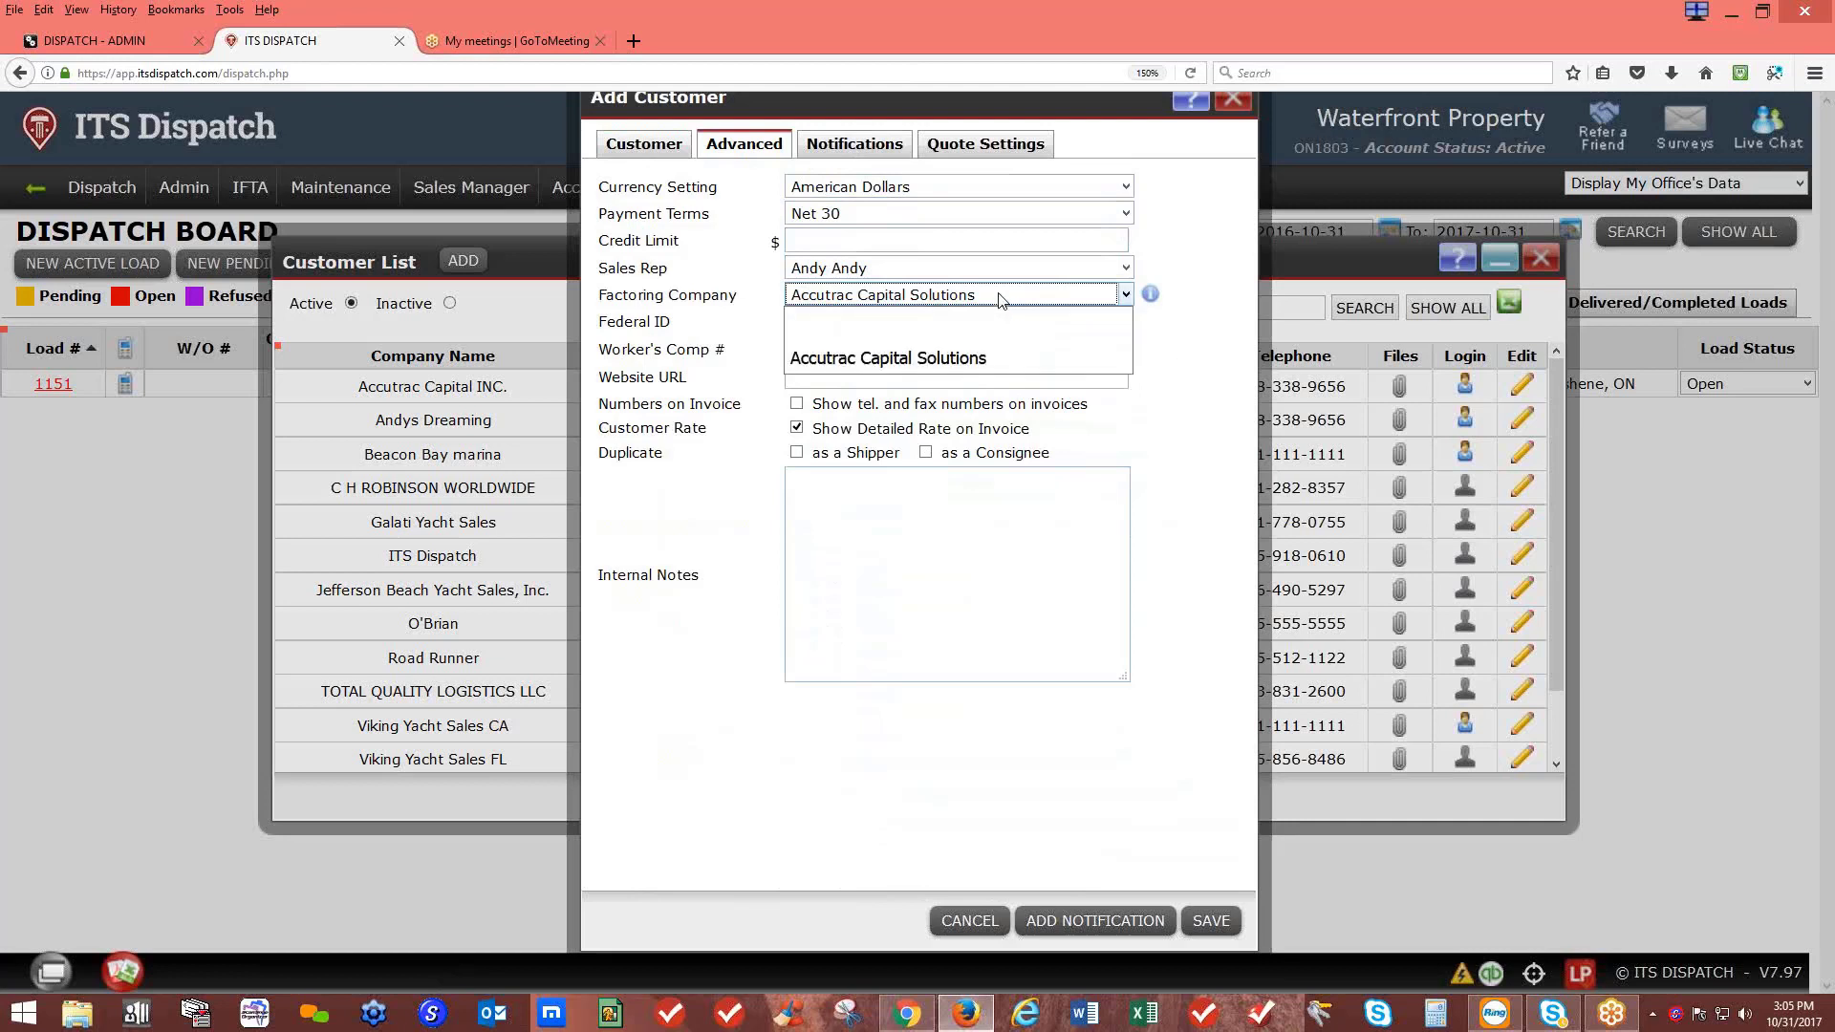
left_click(925, 331)
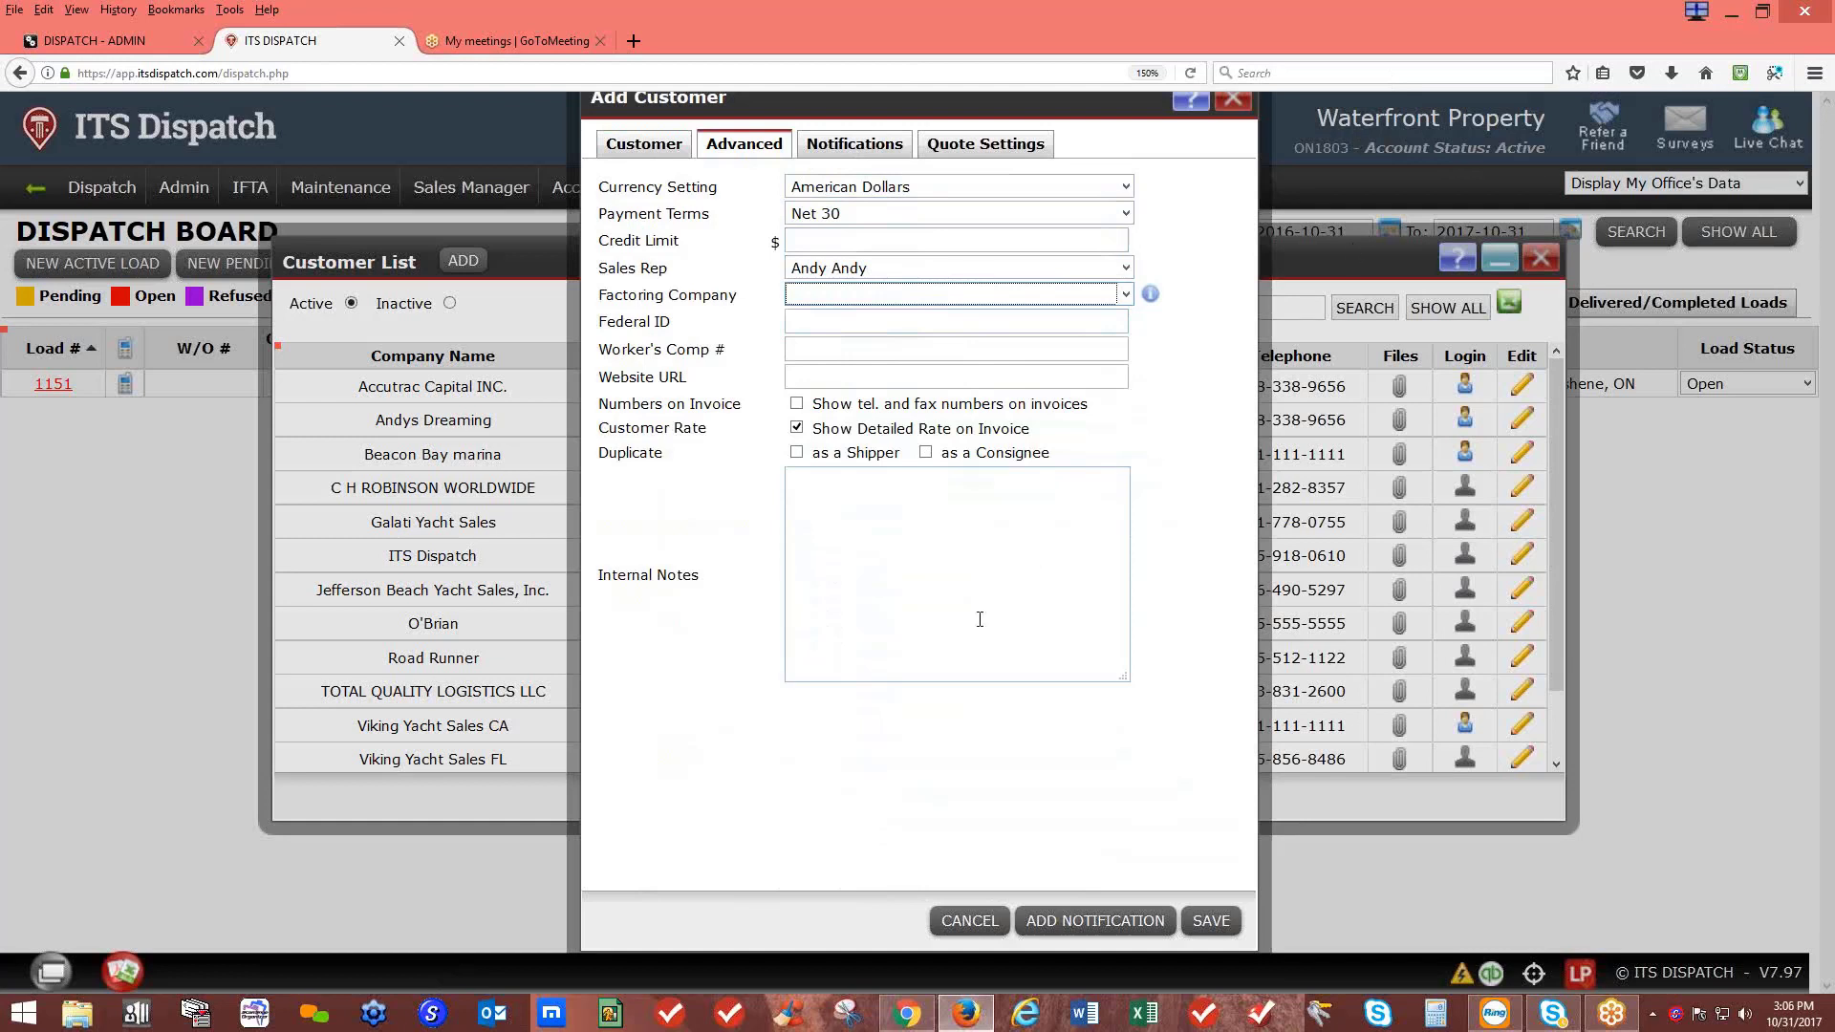
Step: Set up a customer email notification for Dispatched, On Route, Delivered and Completed statuses, and discard it without entering an email address
left_click(834, 145)
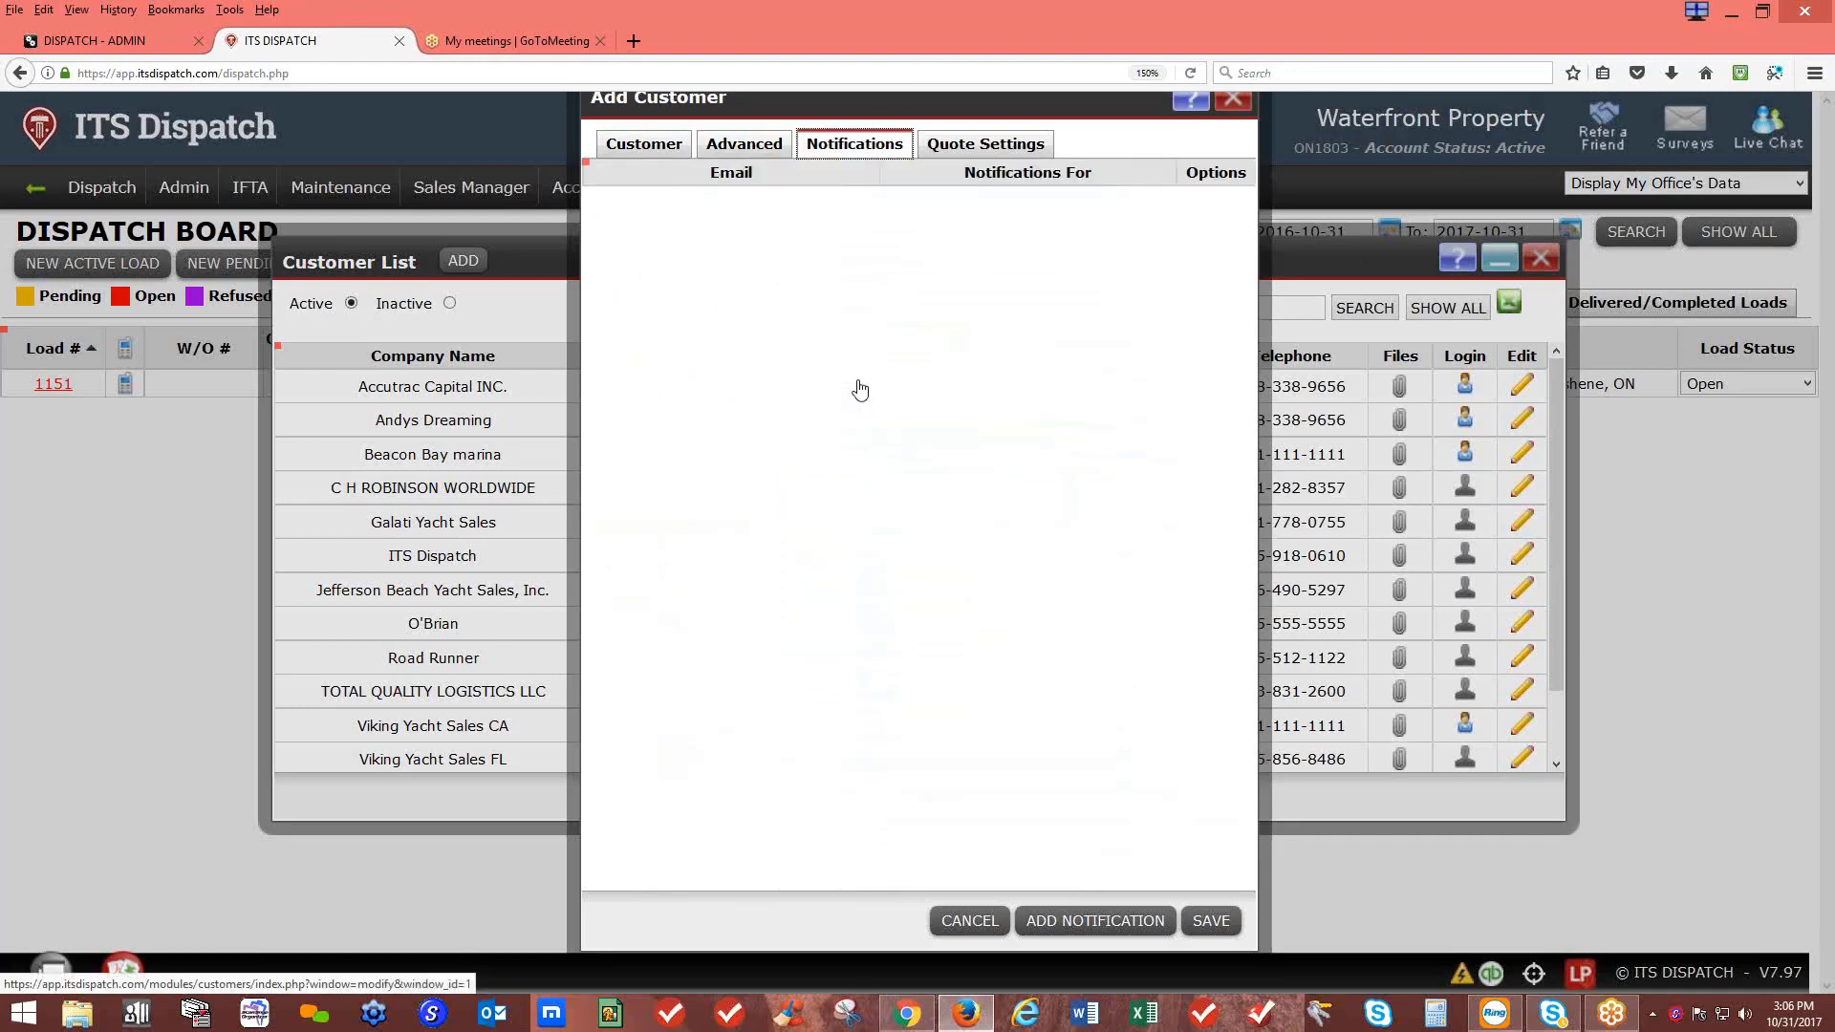
left_click(1116, 926)
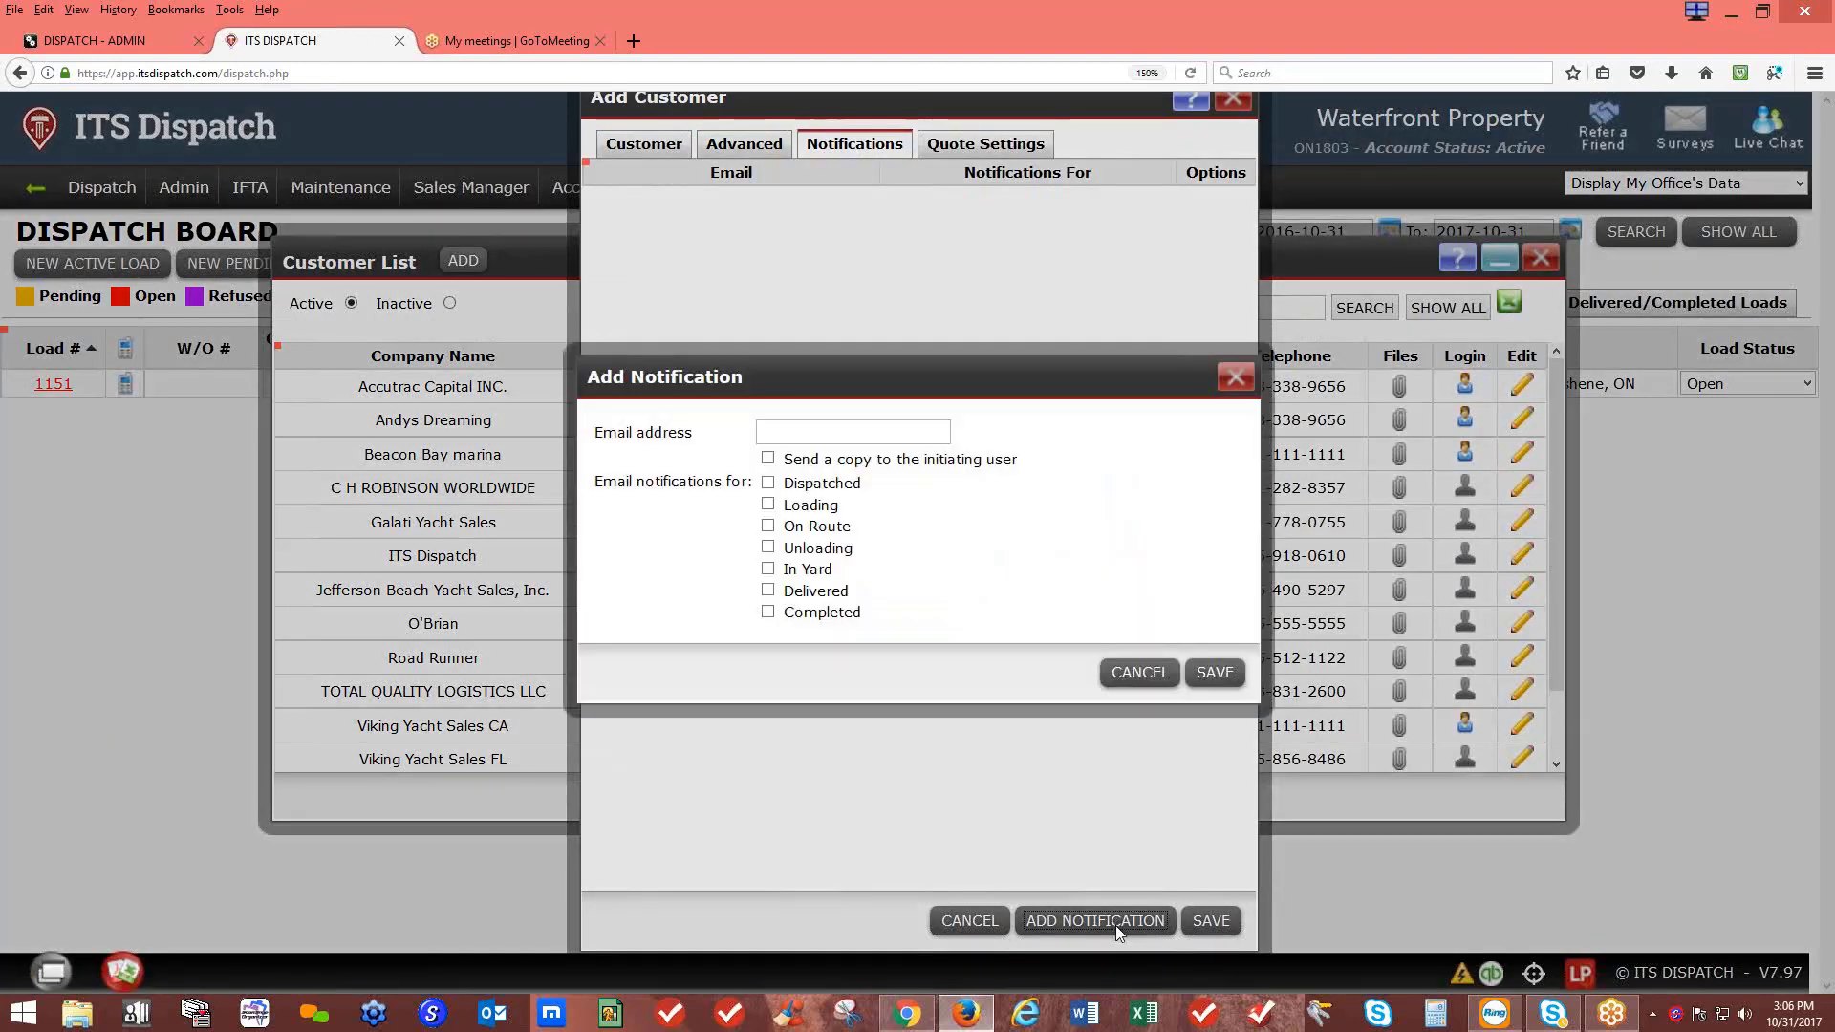
left_click(770, 484)
left_click(769, 525)
left_click(769, 590)
left_click(768, 612)
left_click(781, 433)
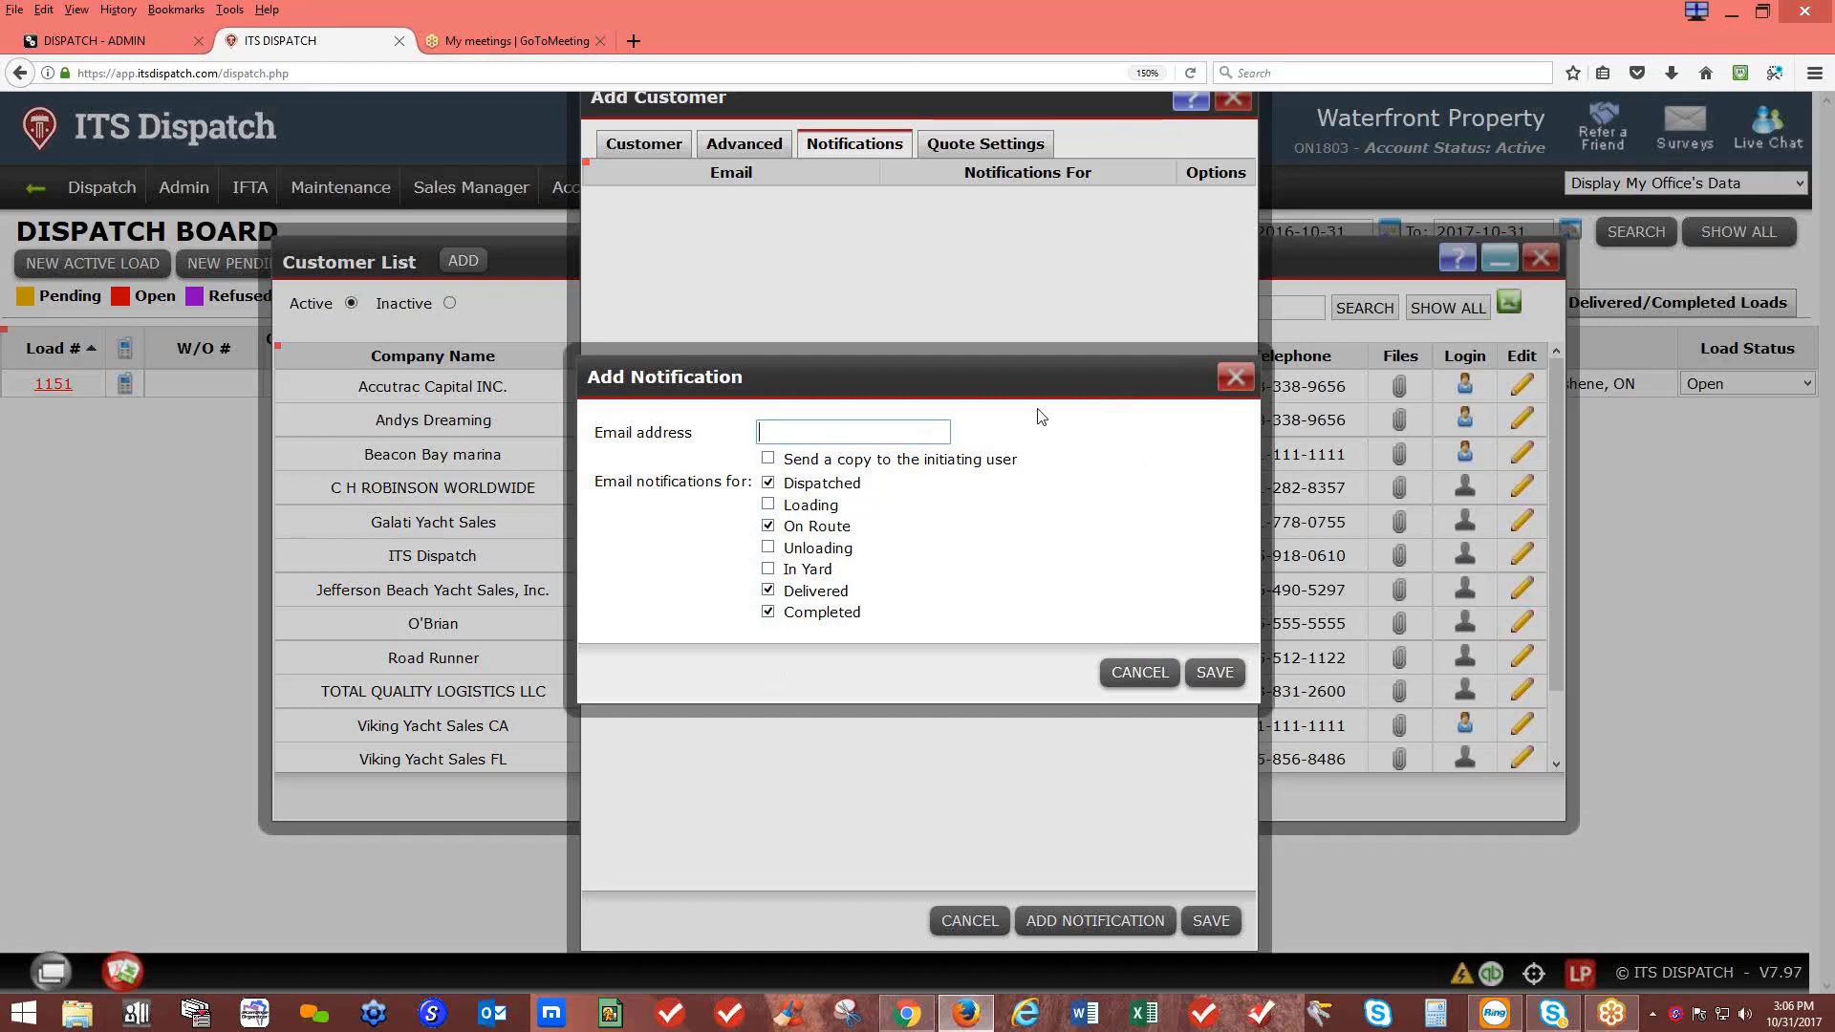
left_click(1235, 378)
left_click(1019, 475)
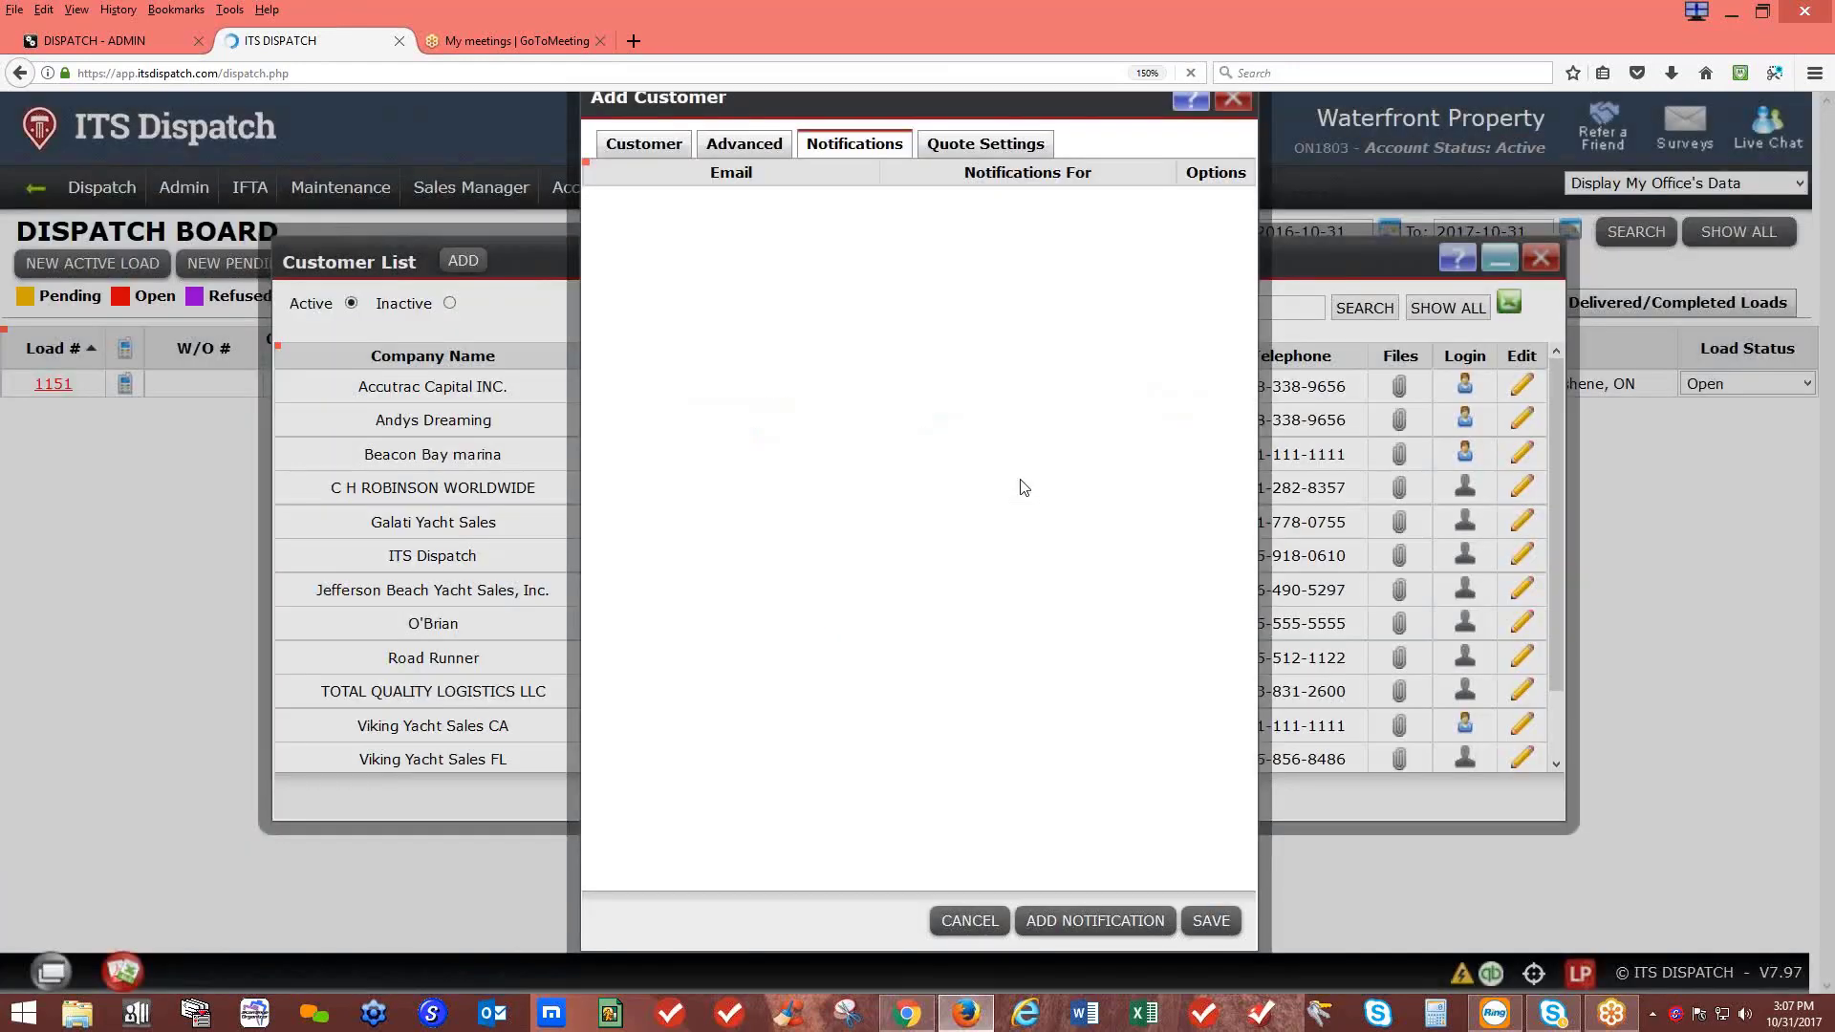
Step: Try to save the new customer without a name and address, and close the form
left_click(1208, 920)
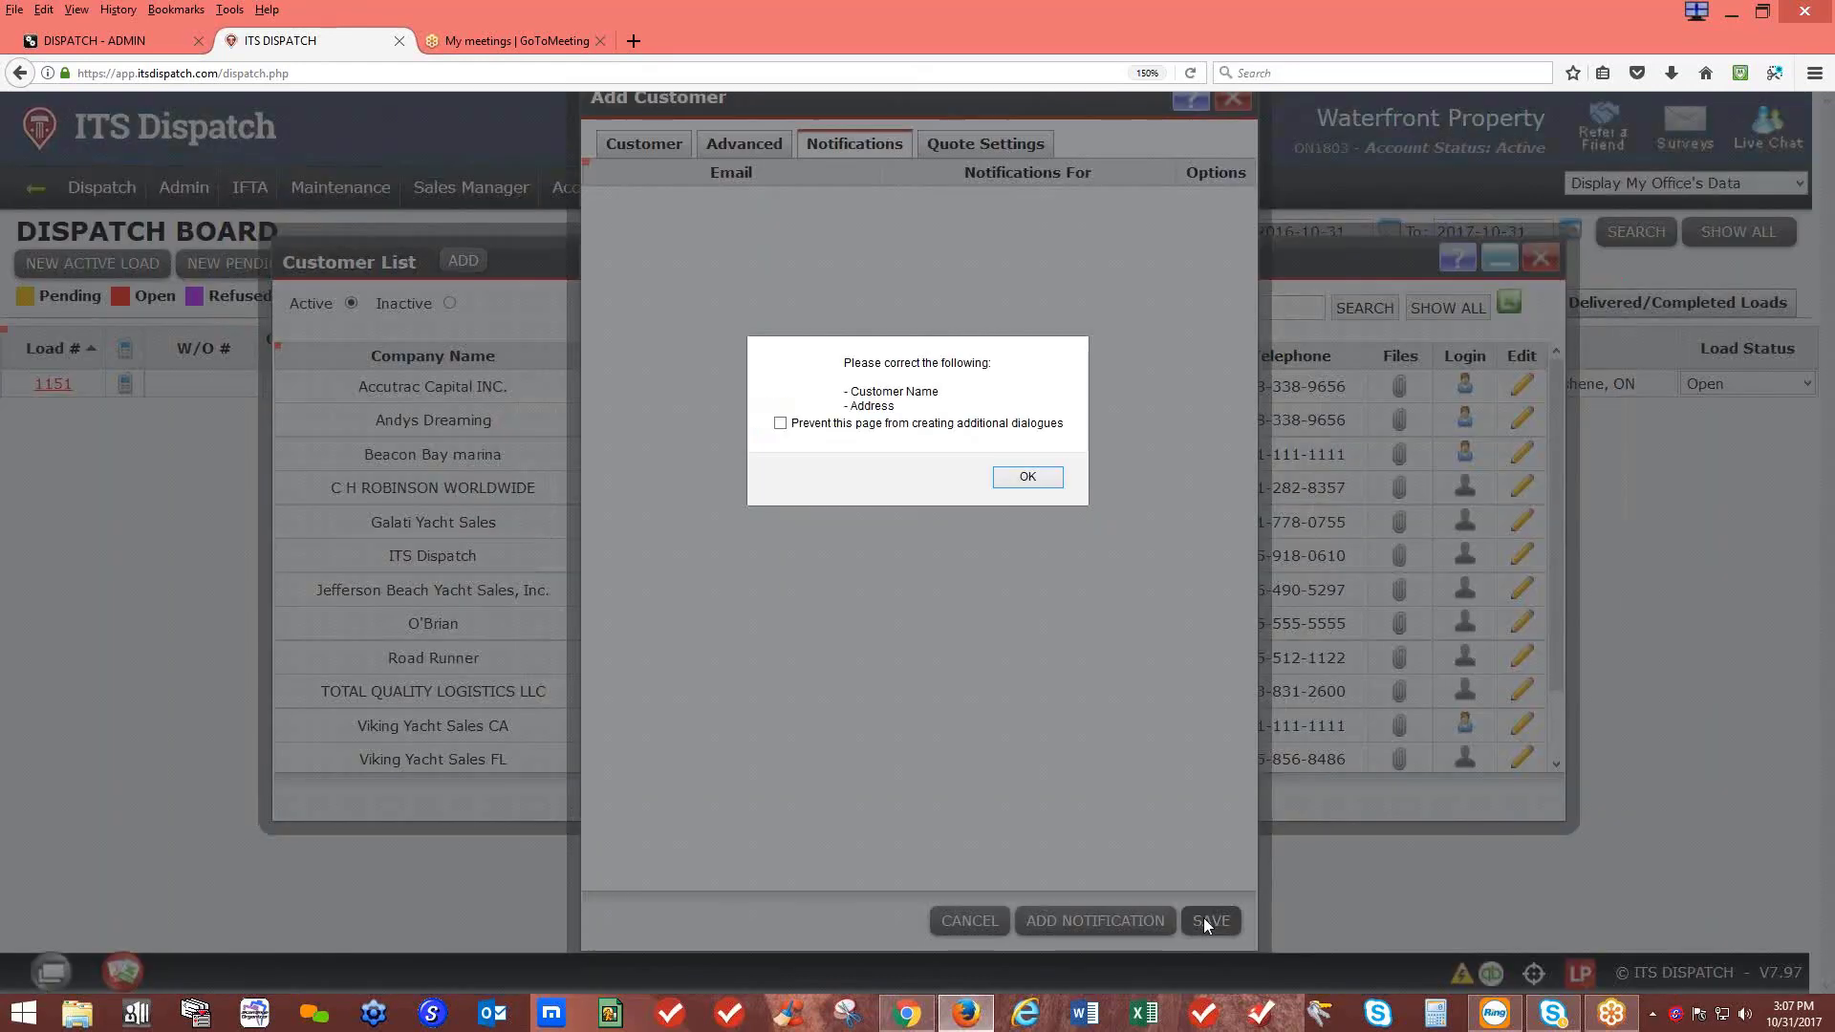
left_click(1027, 476)
left_click(1234, 99)
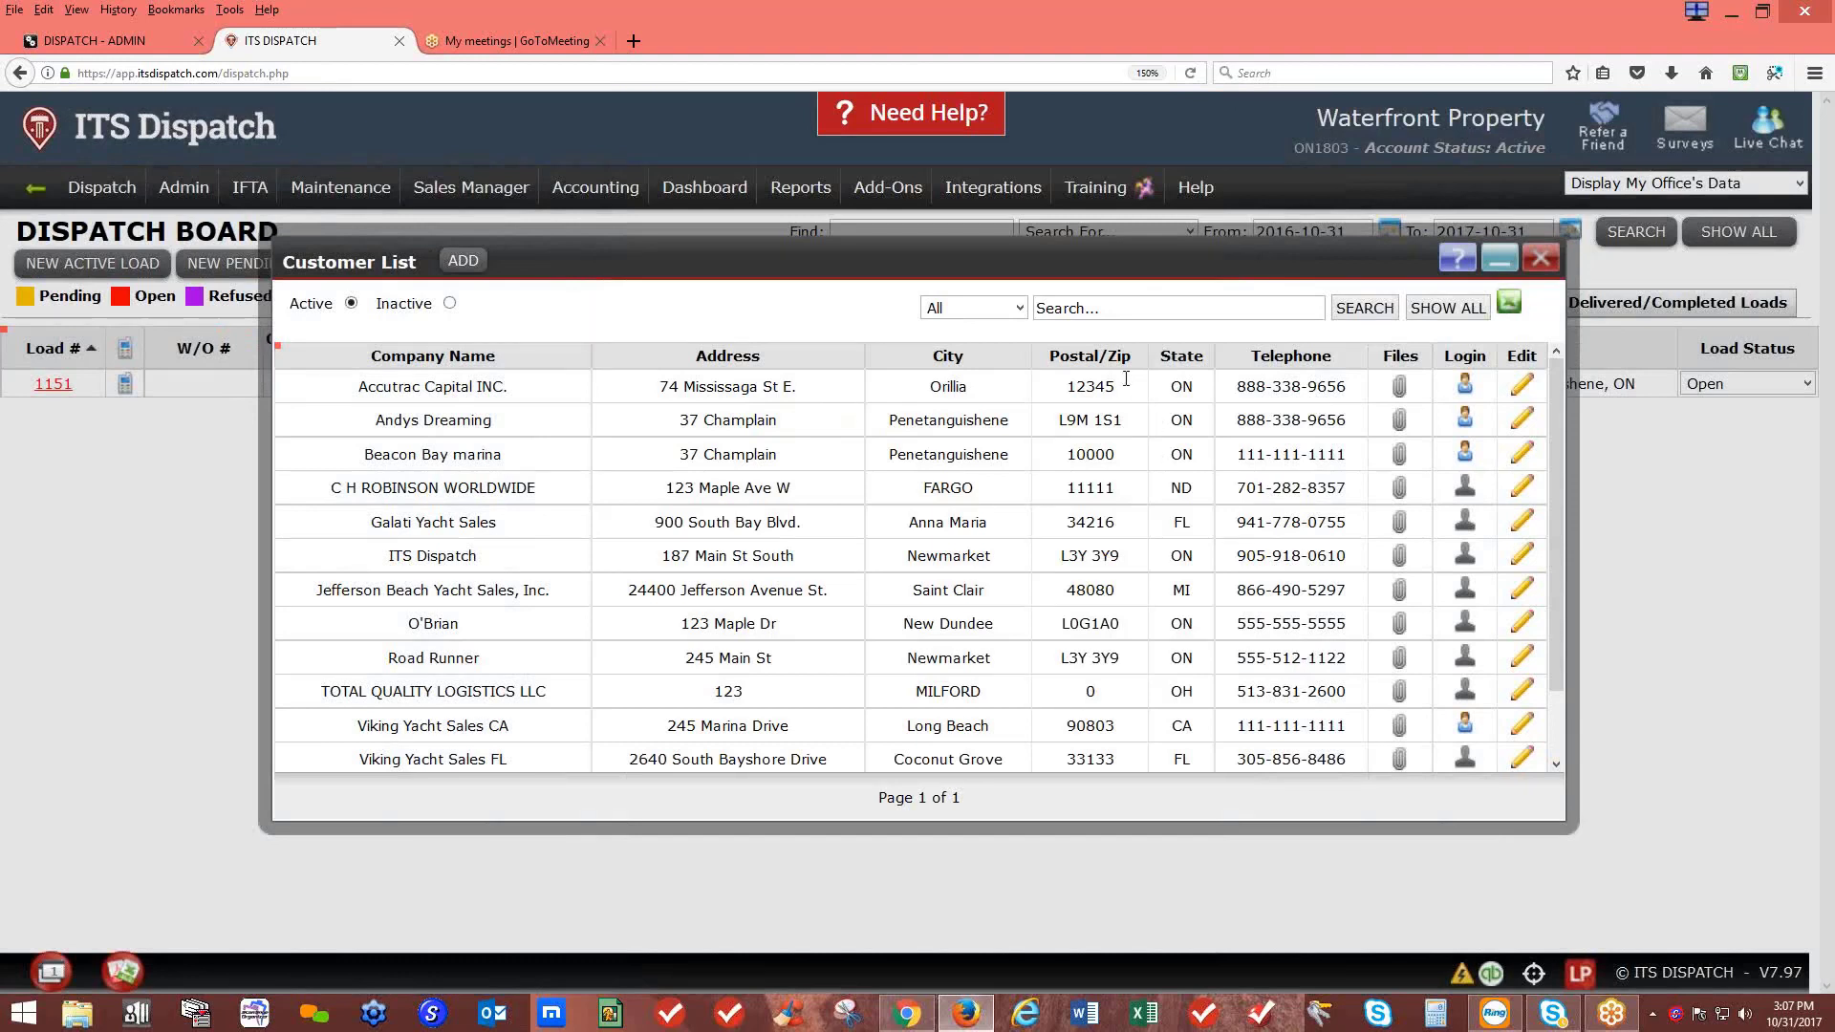
Step: Open the Accutrac Capital INC. customer record to view its details, and close both the record and the customer list
left_click(1529, 389)
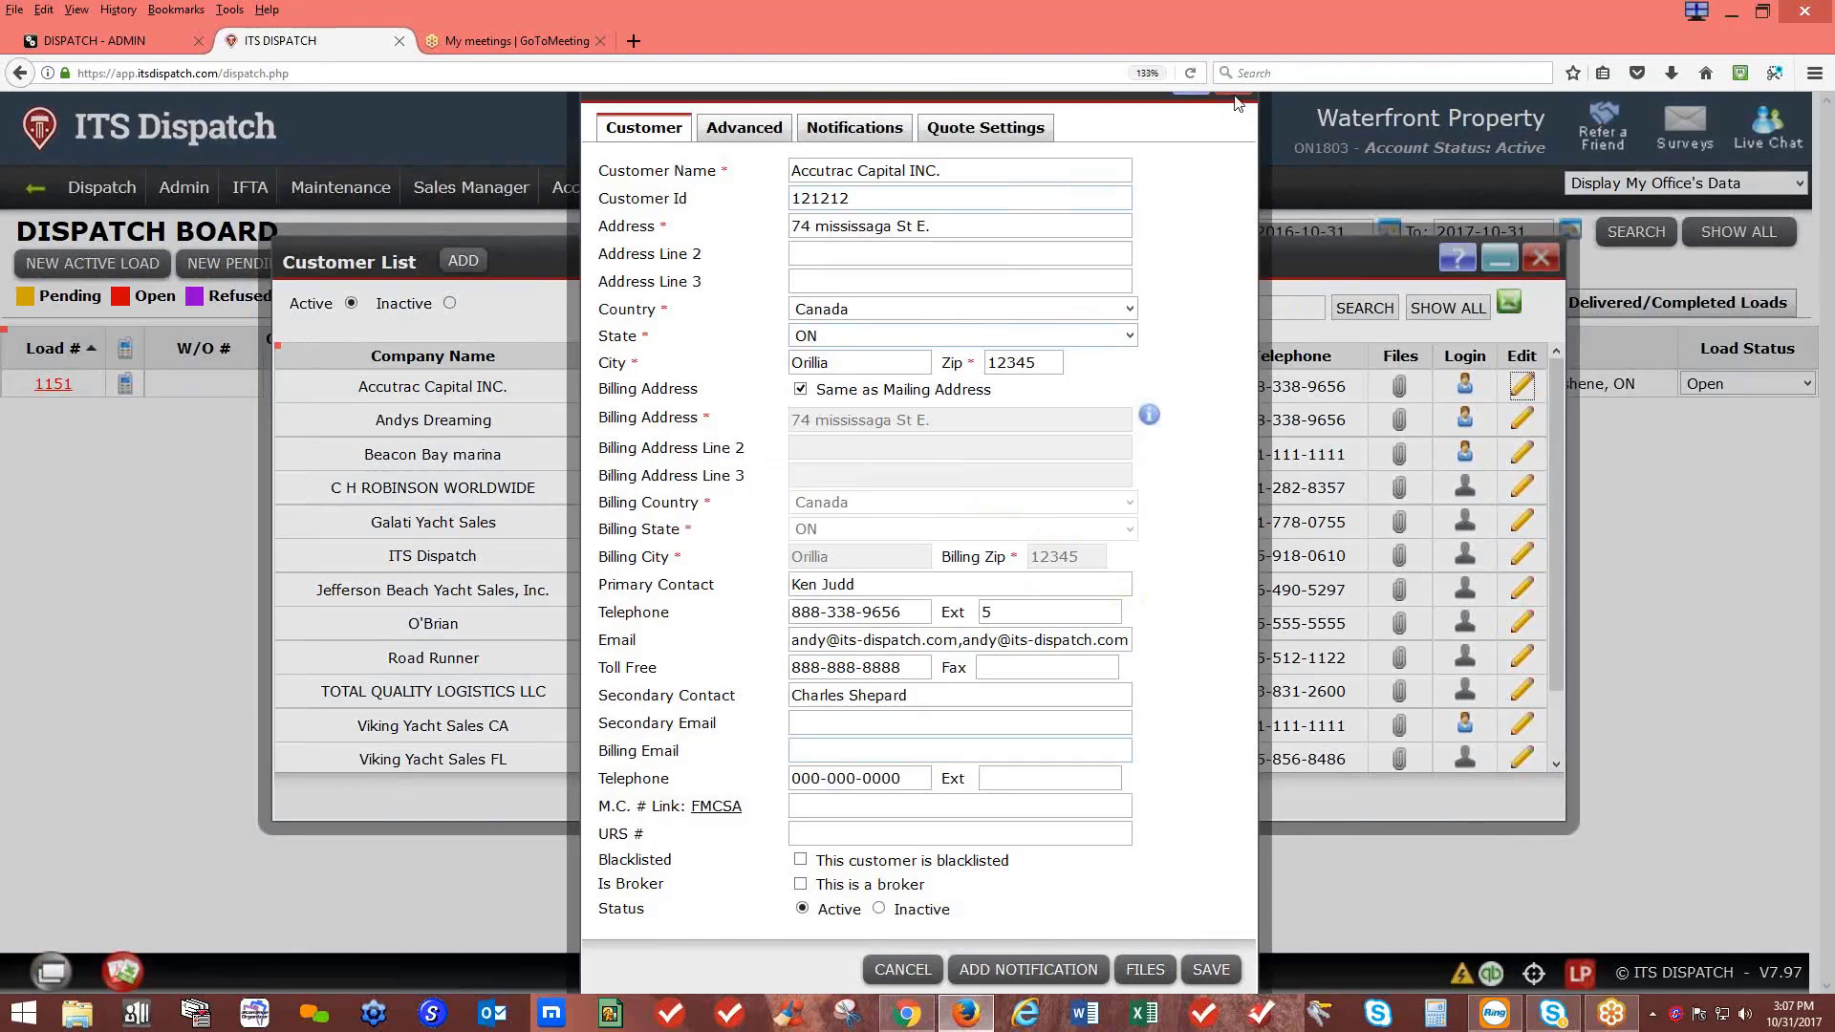
key("ctrl+minus")
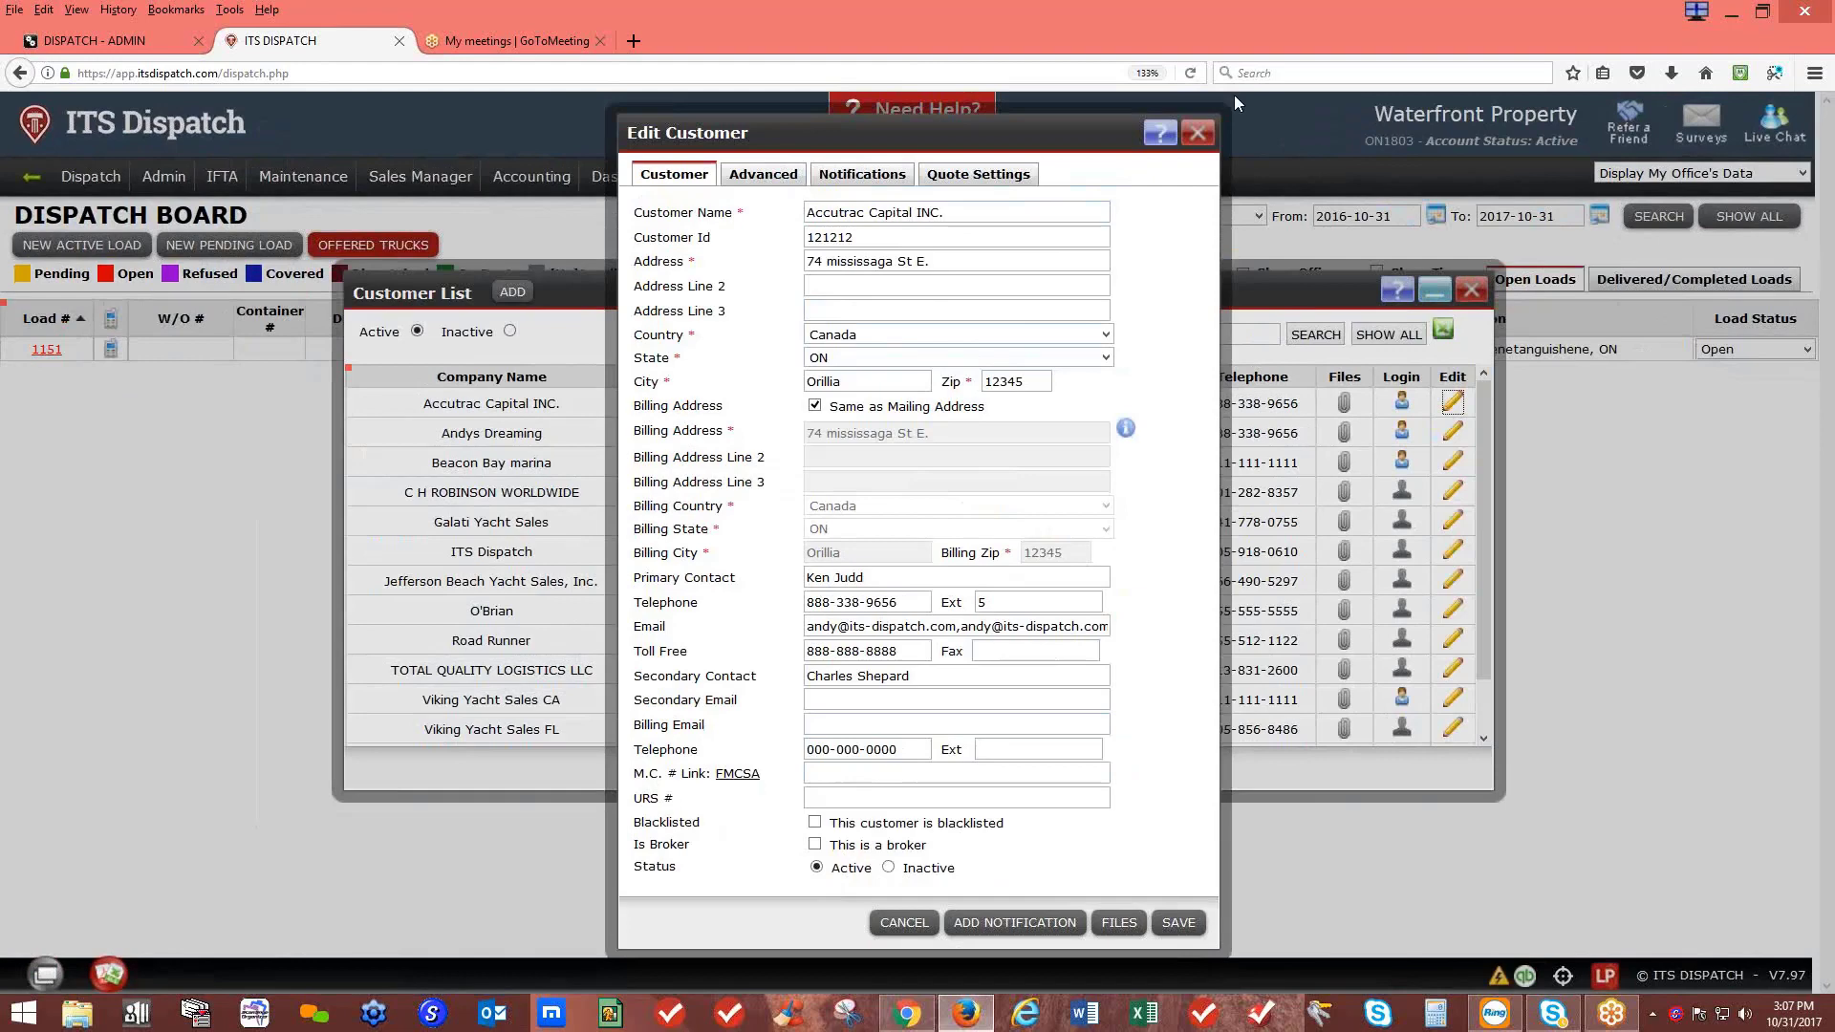
left_click(1190, 131)
left_click(1472, 284)
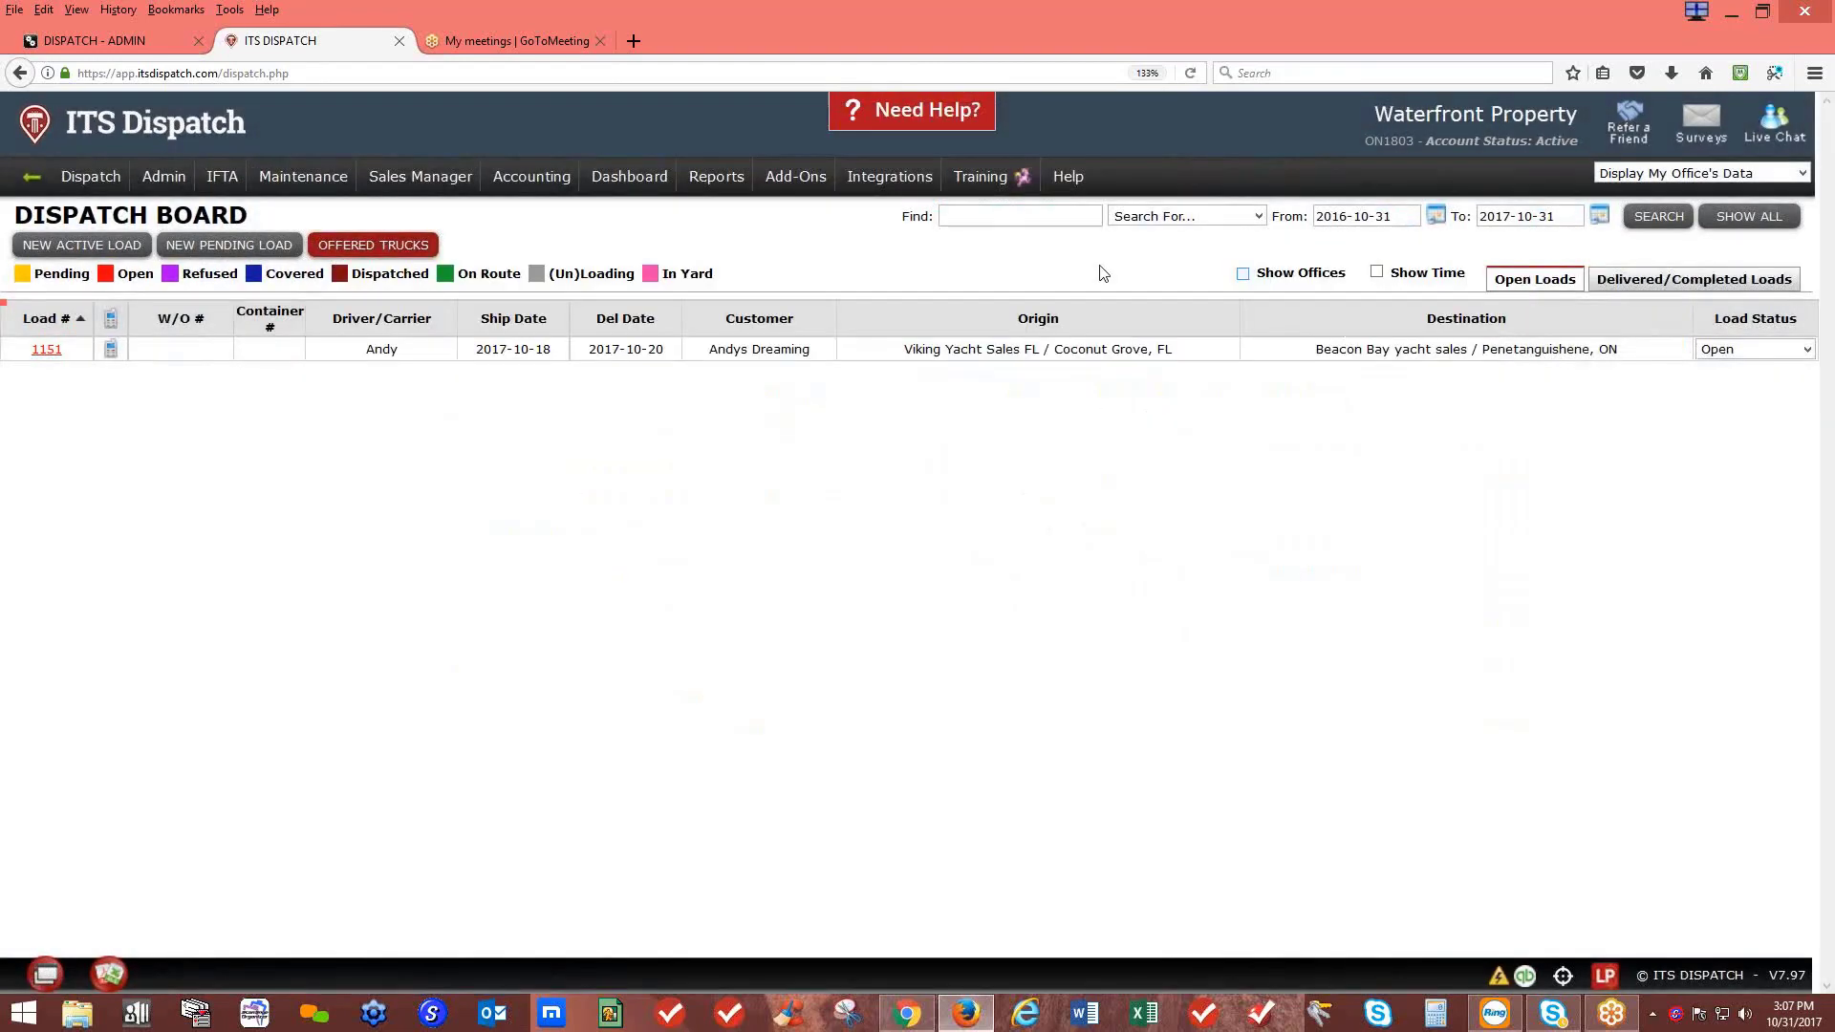
Step: Open the Andys Dreaming shipper record to review its details and notes, and close both the record and the shipper list
mouse_move(148, 188)
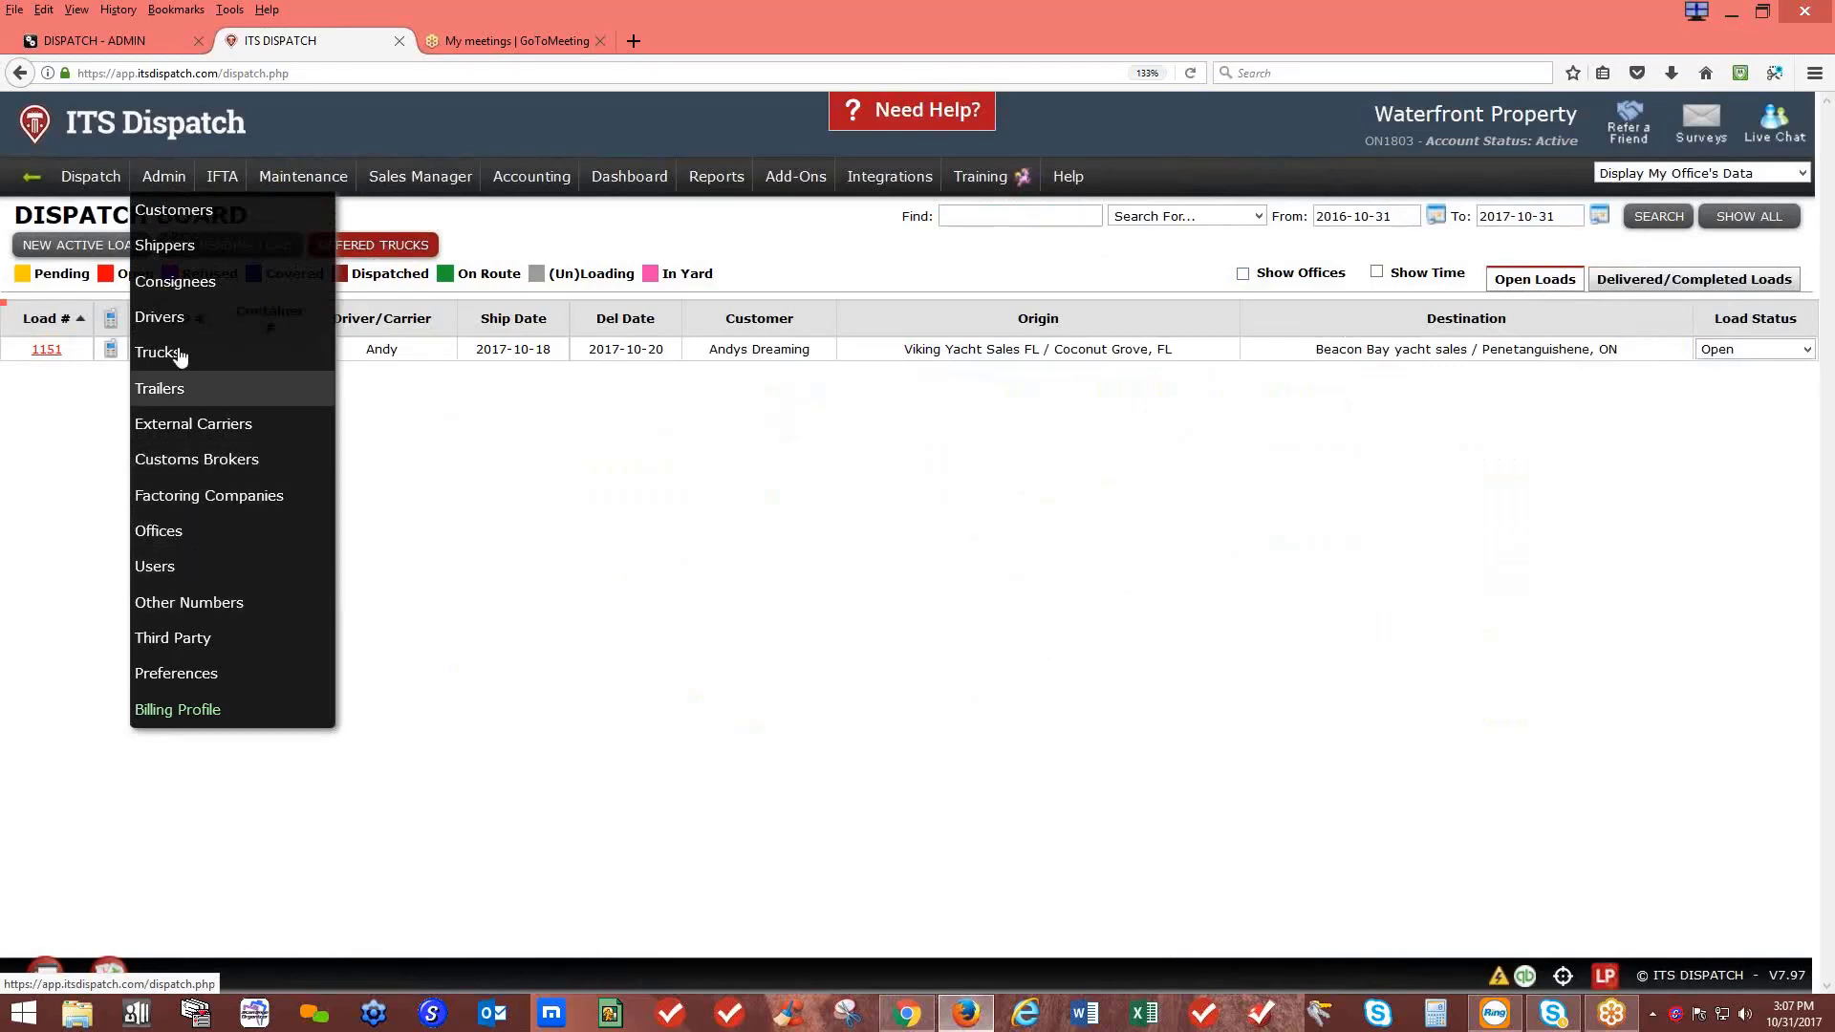
left_click(183, 250)
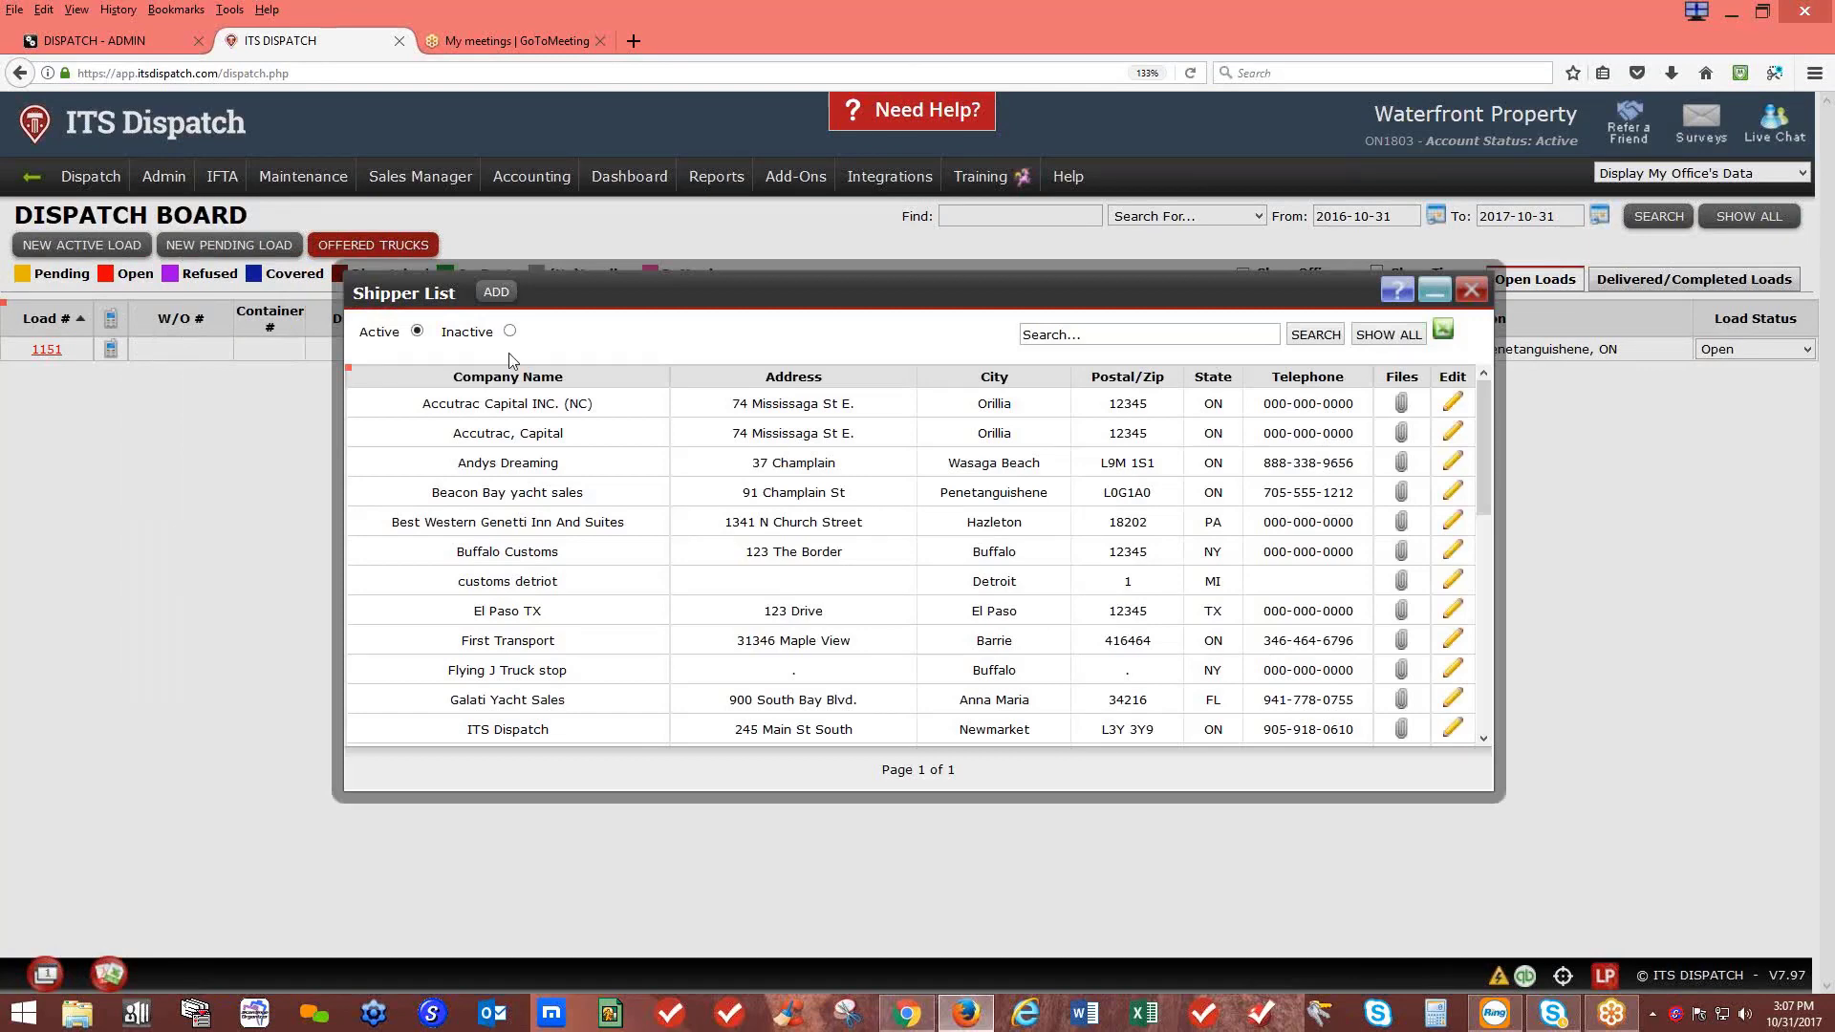
left_click(1454, 463)
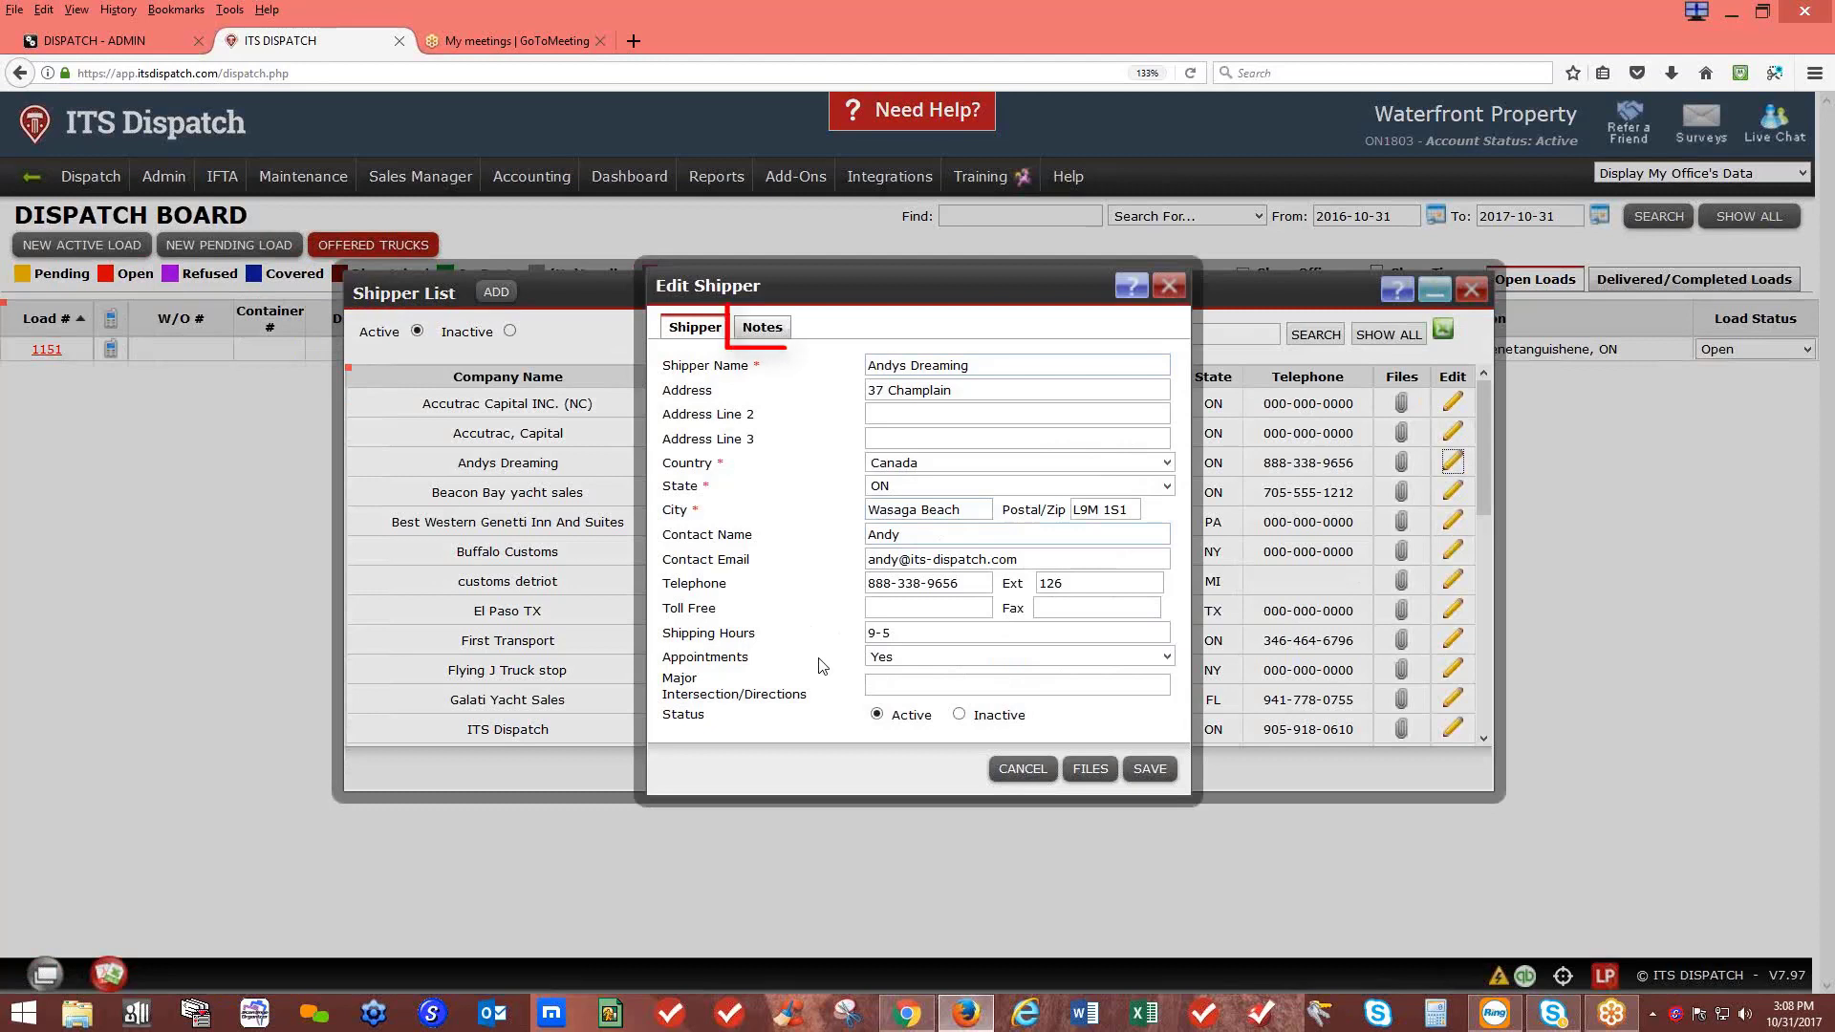
left_click(765, 330)
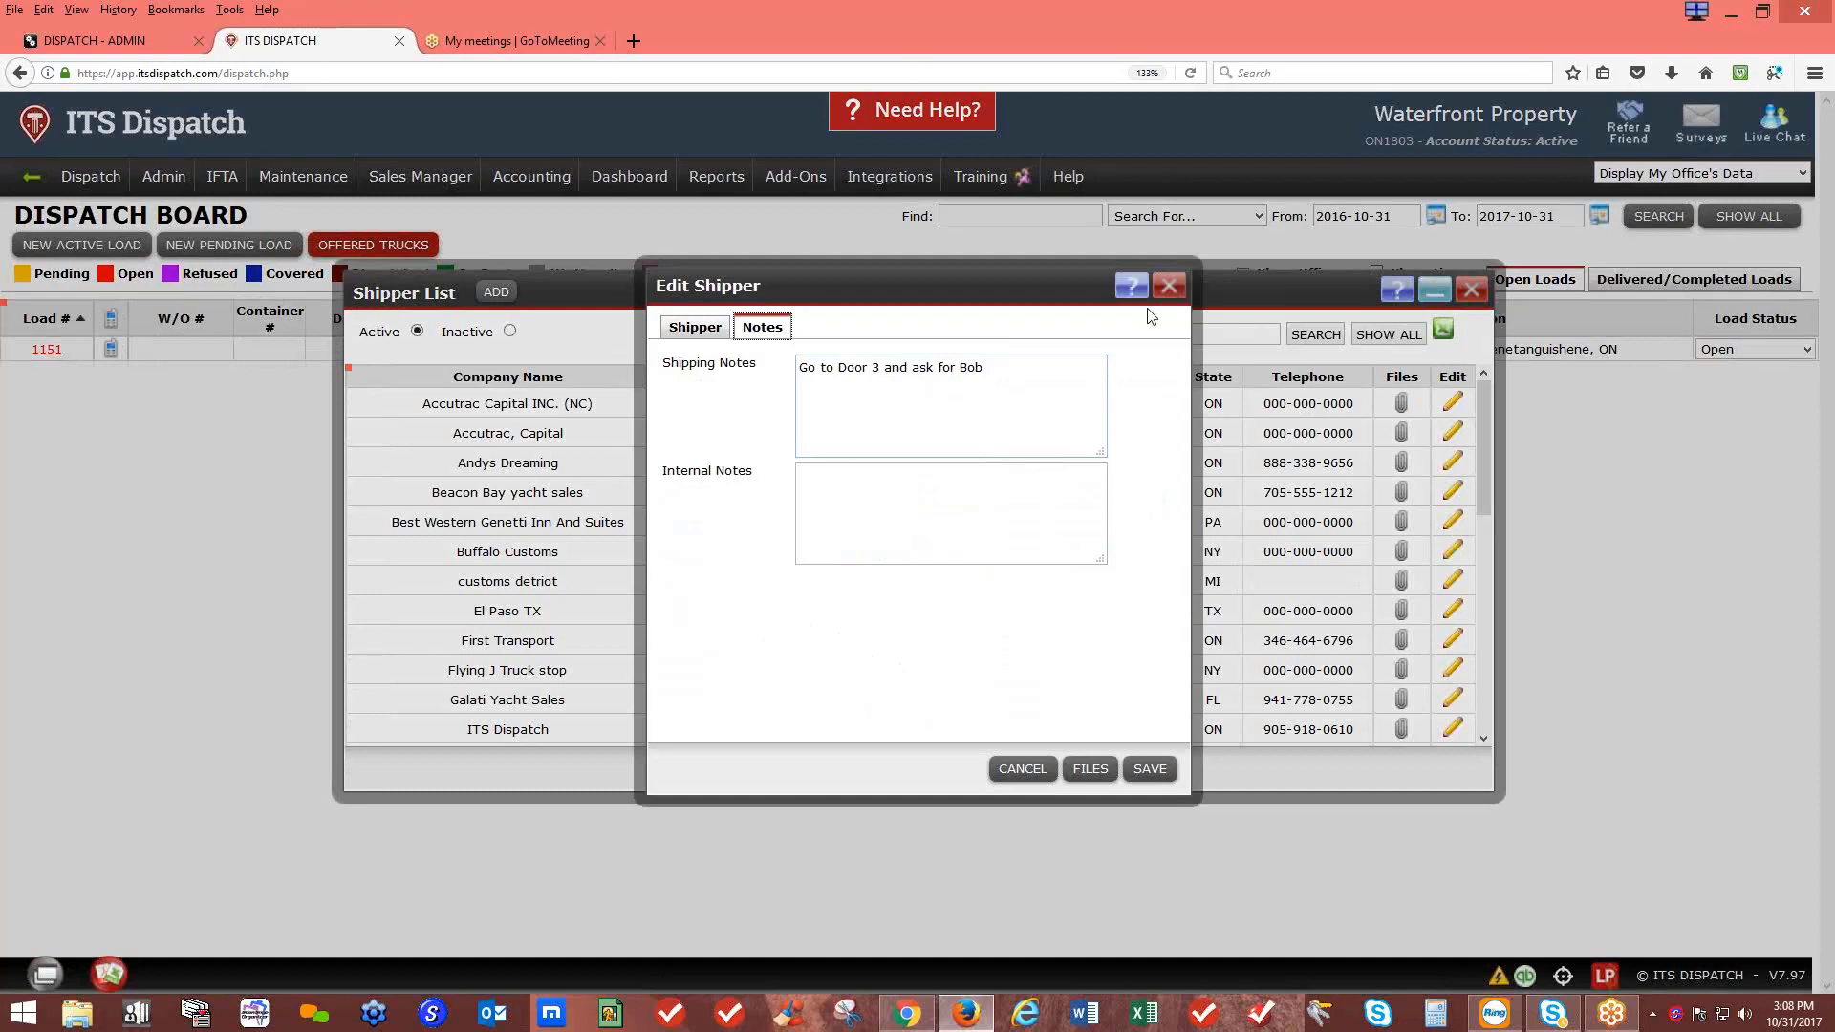
left_click(1168, 287)
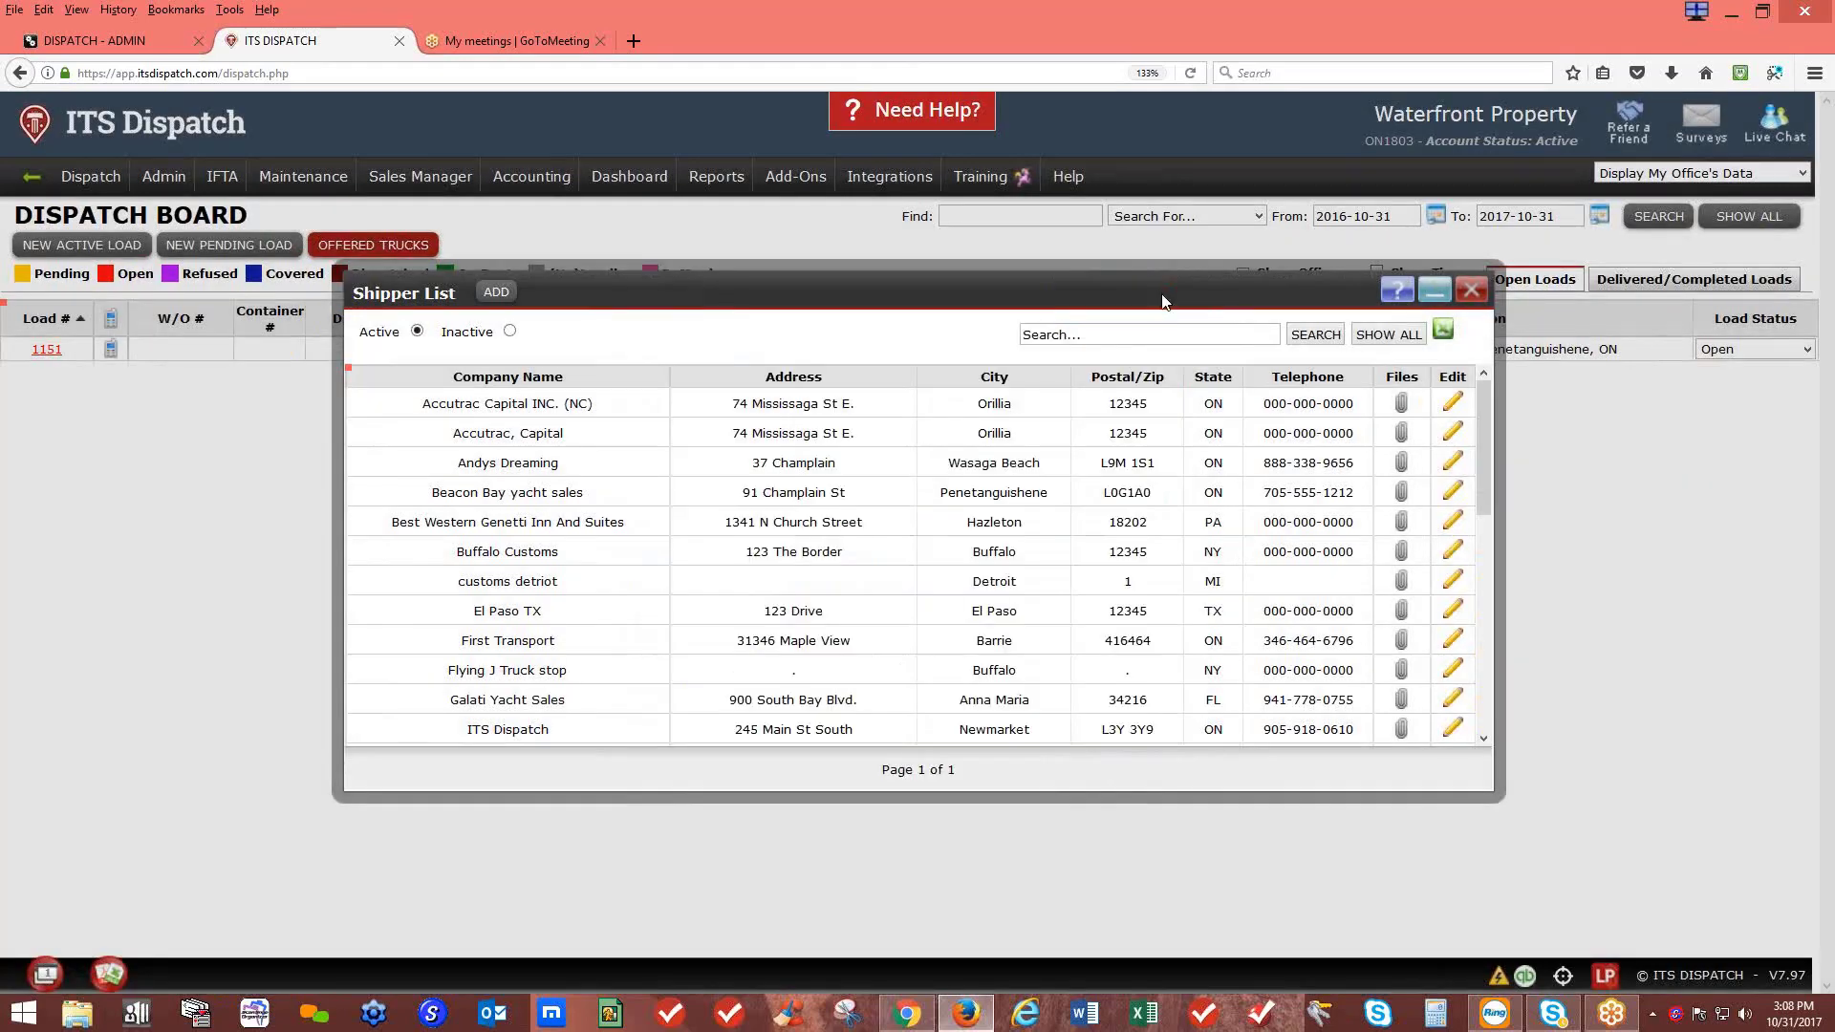
left_click(1473, 295)
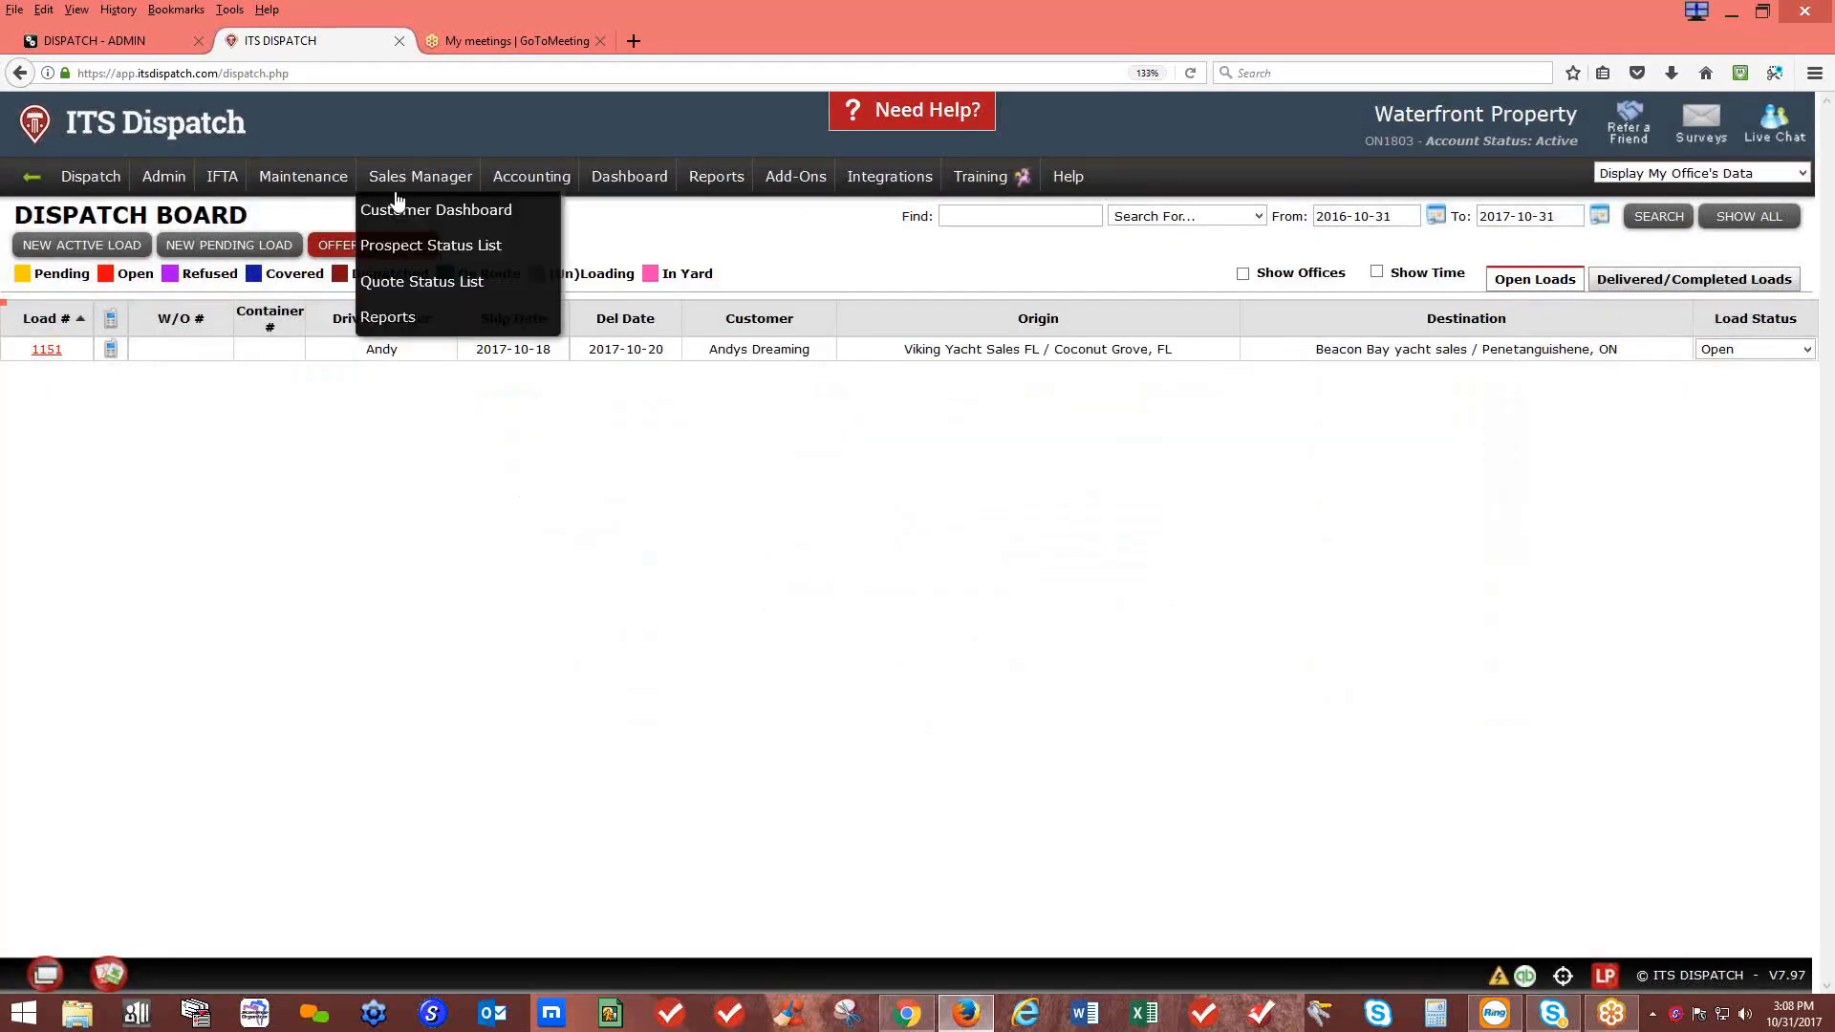
Step: Open the consignee list to view its entries, and close it again
mouse_move(175, 194)
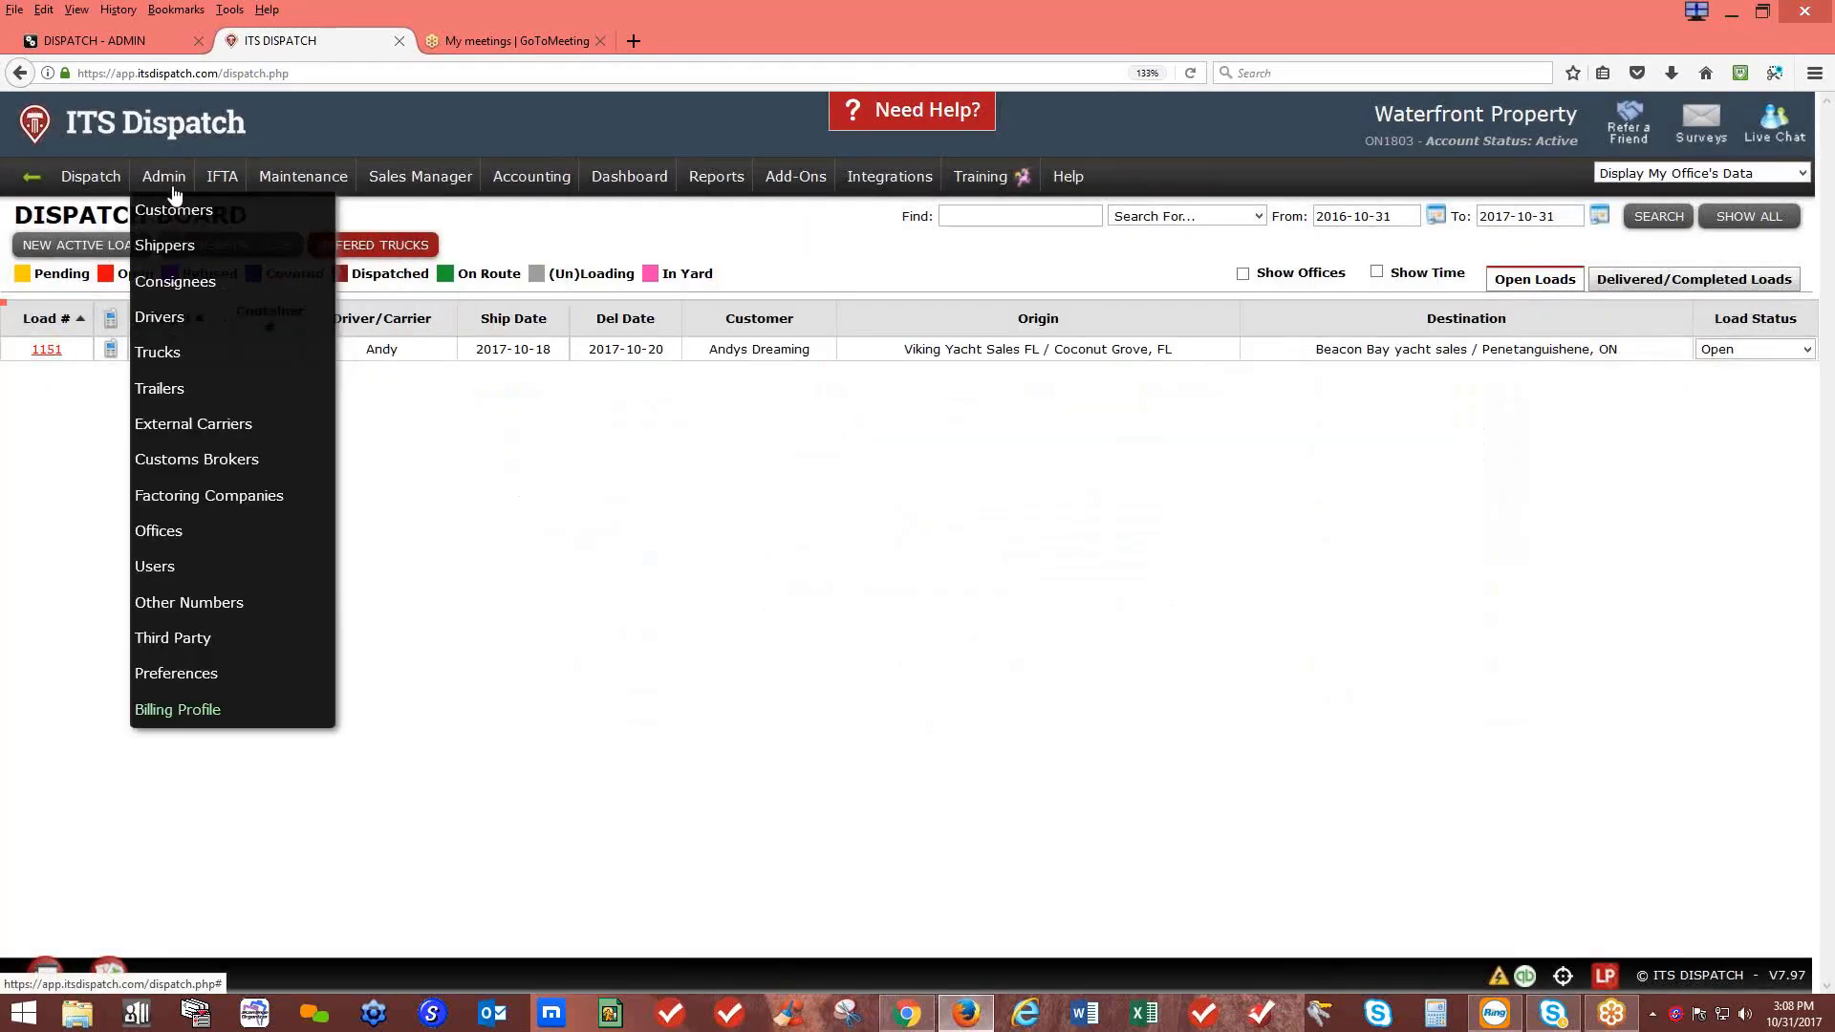
left_click(194, 280)
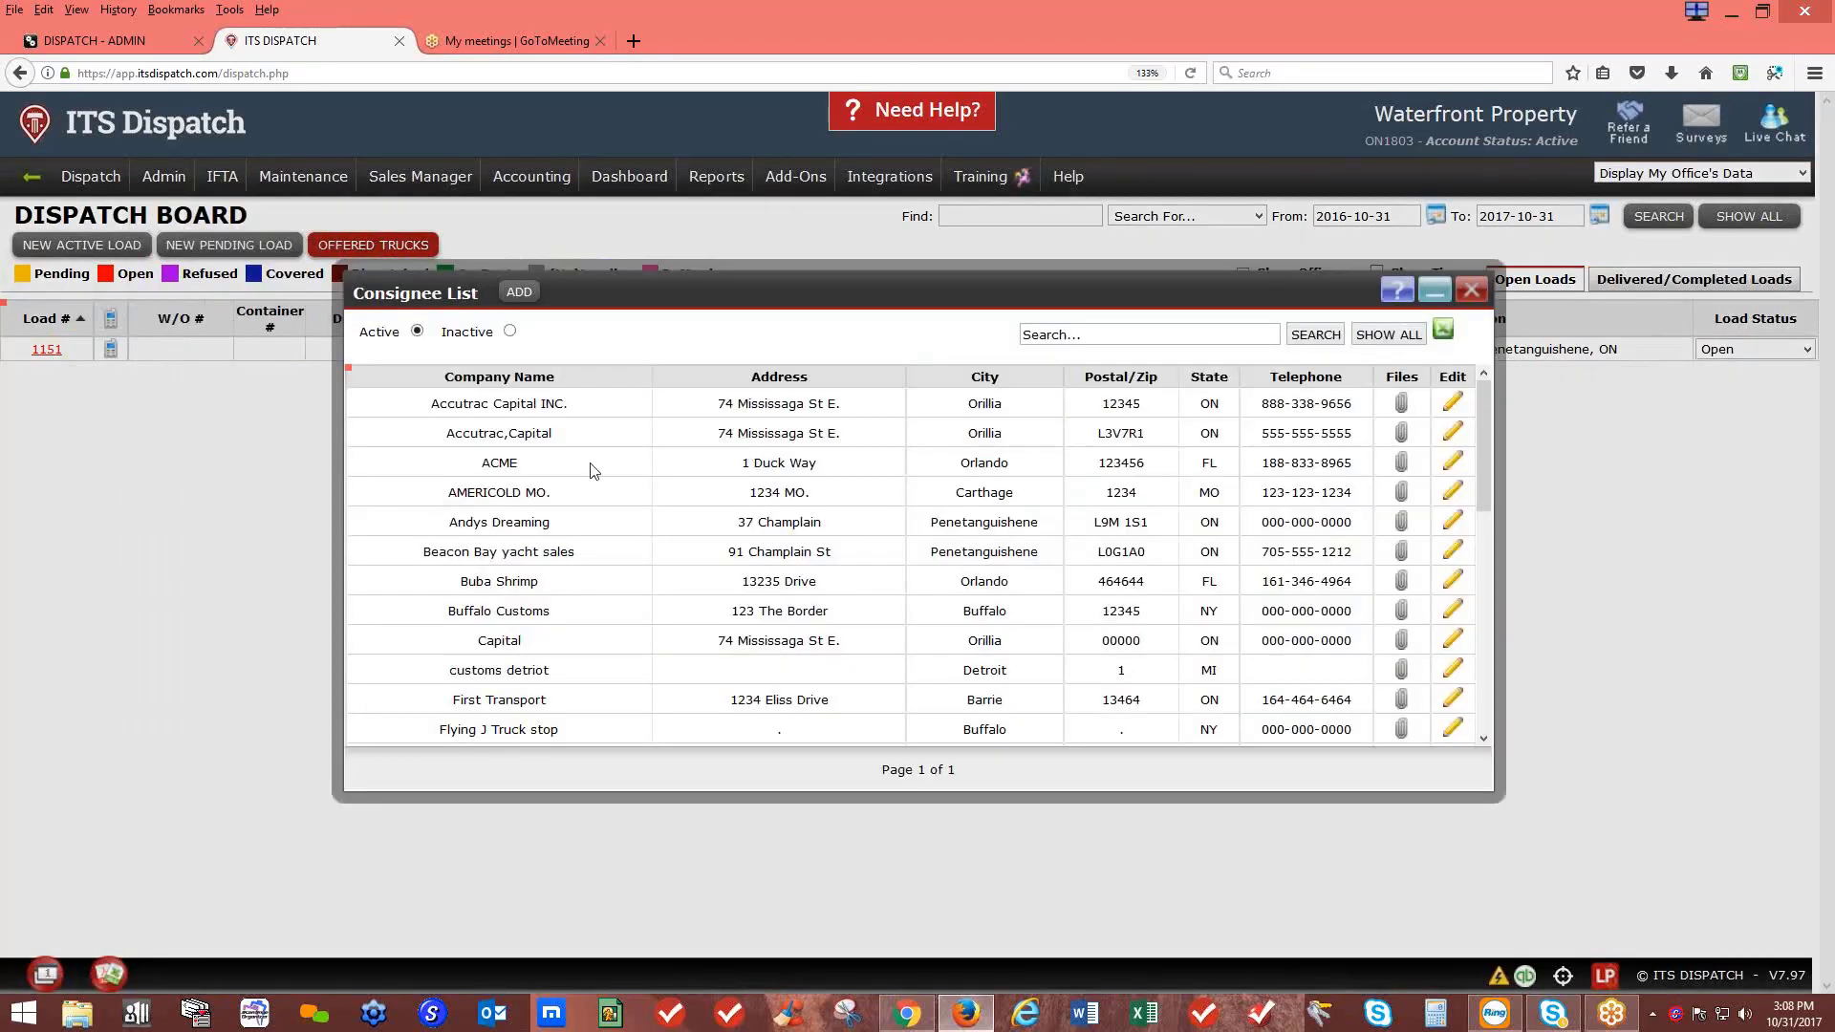
left_click(1468, 291)
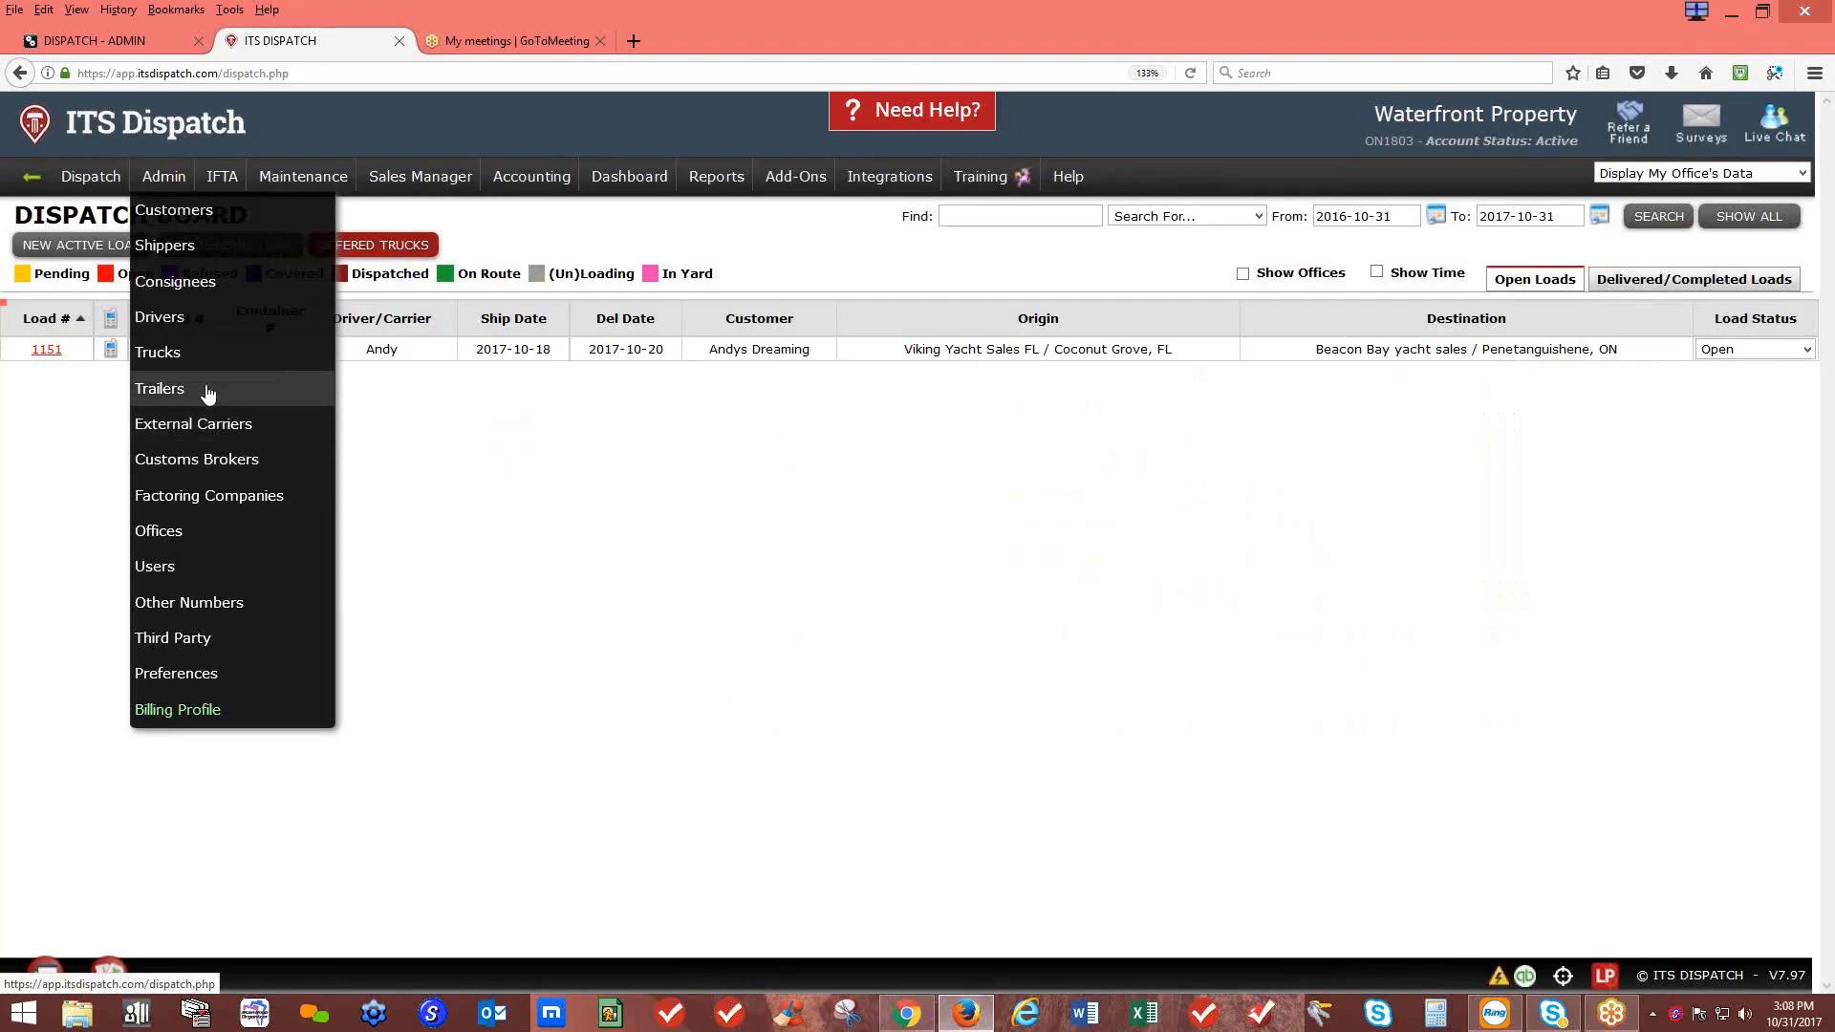
Step: Open the first driver's record to review the driver type and pay settings, and close both the record and the driver list
left_click(183, 325)
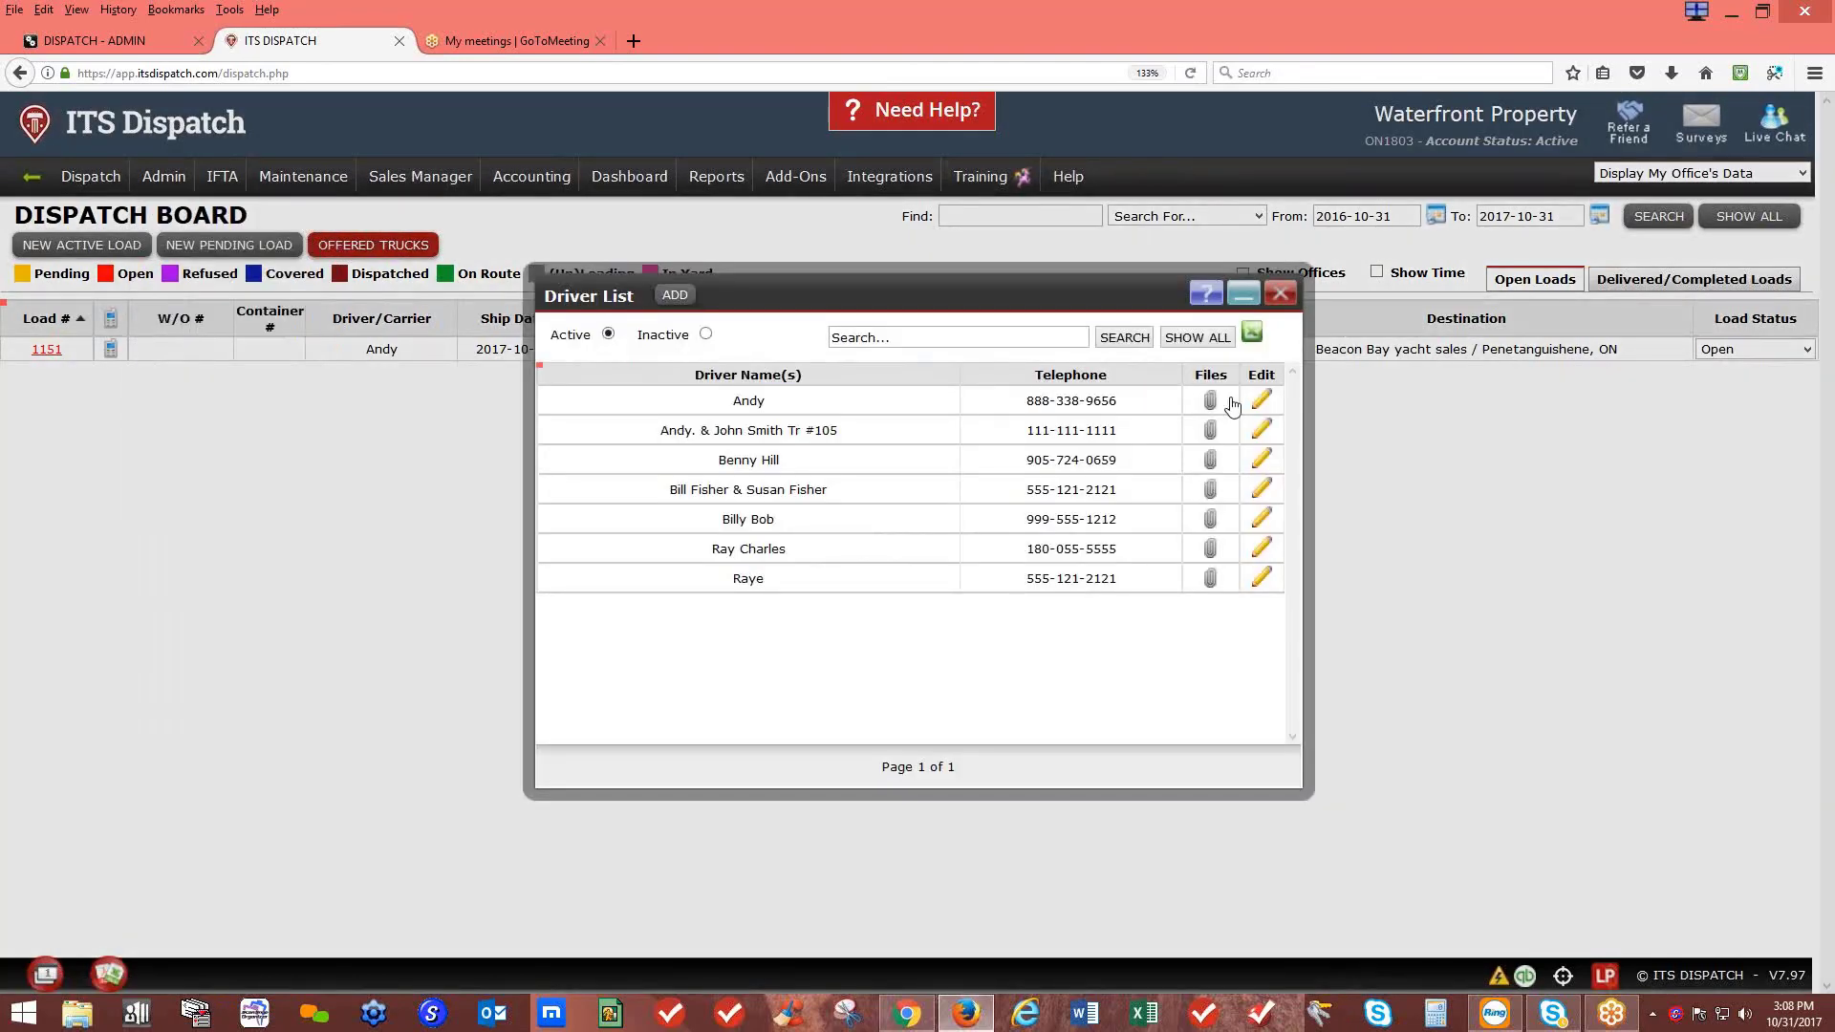
left_click(1259, 401)
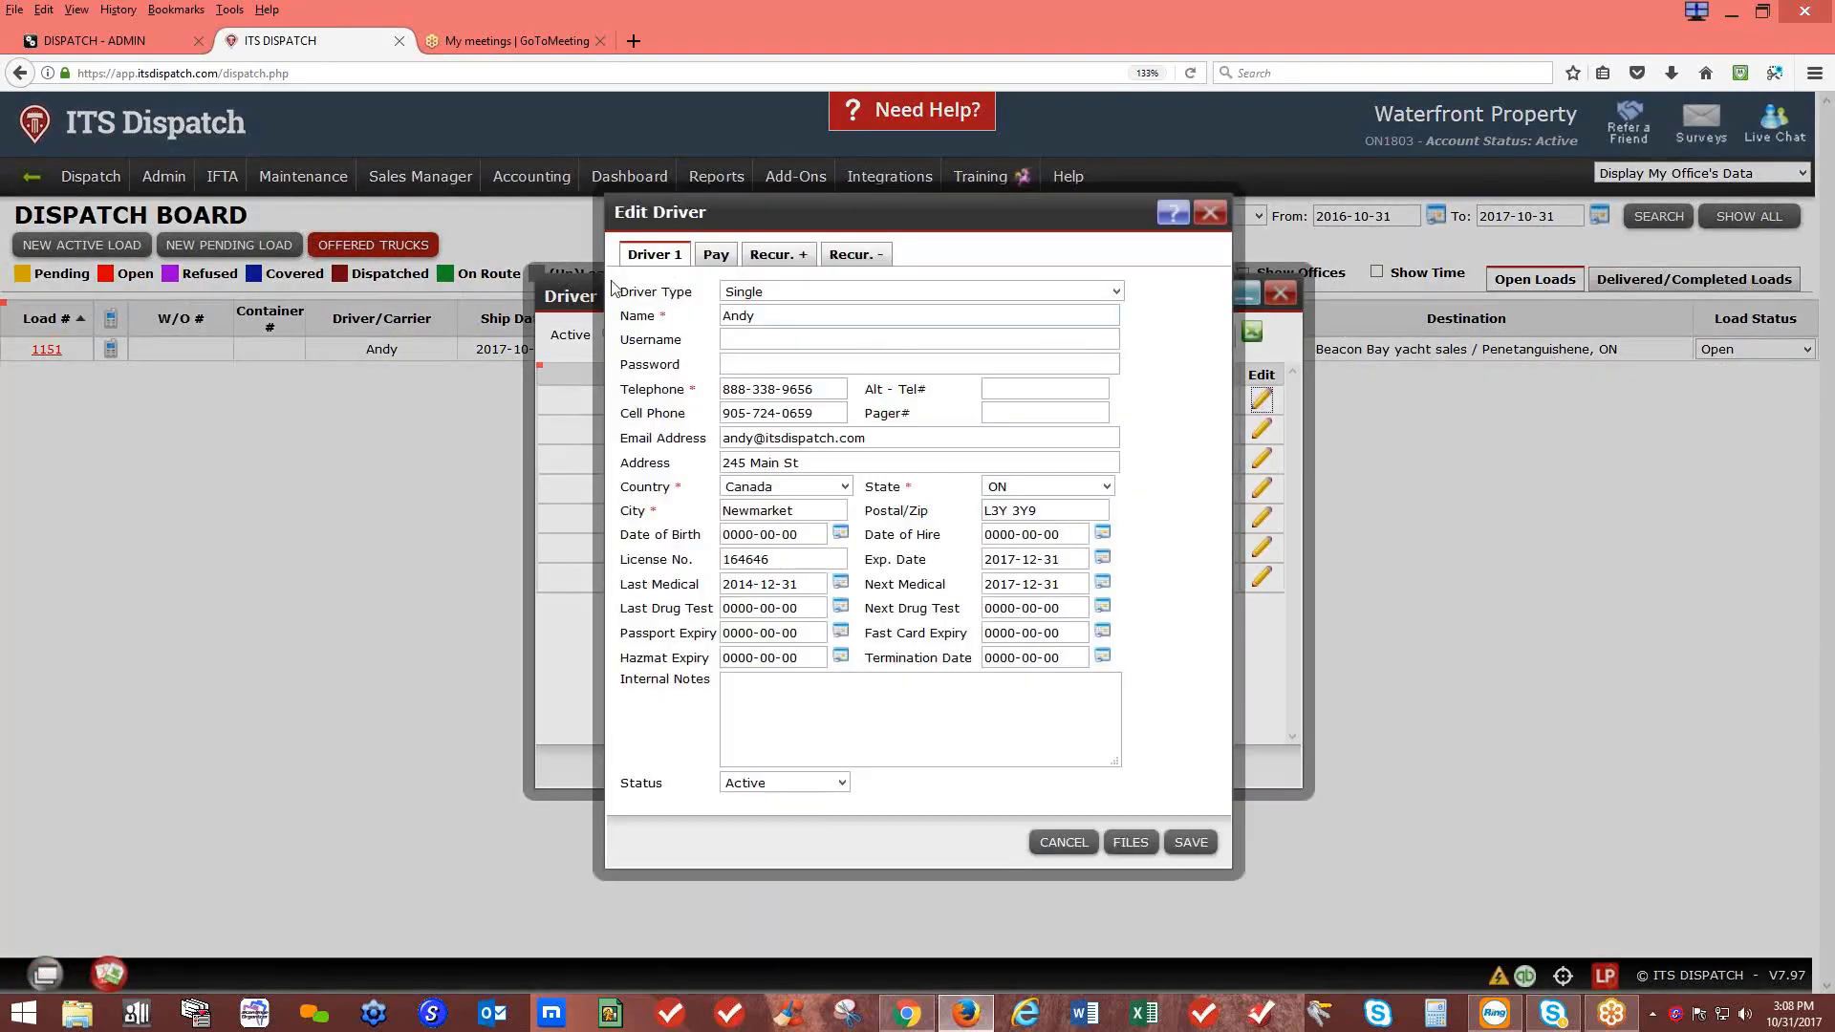
left_click(765, 292)
left_click(766, 292)
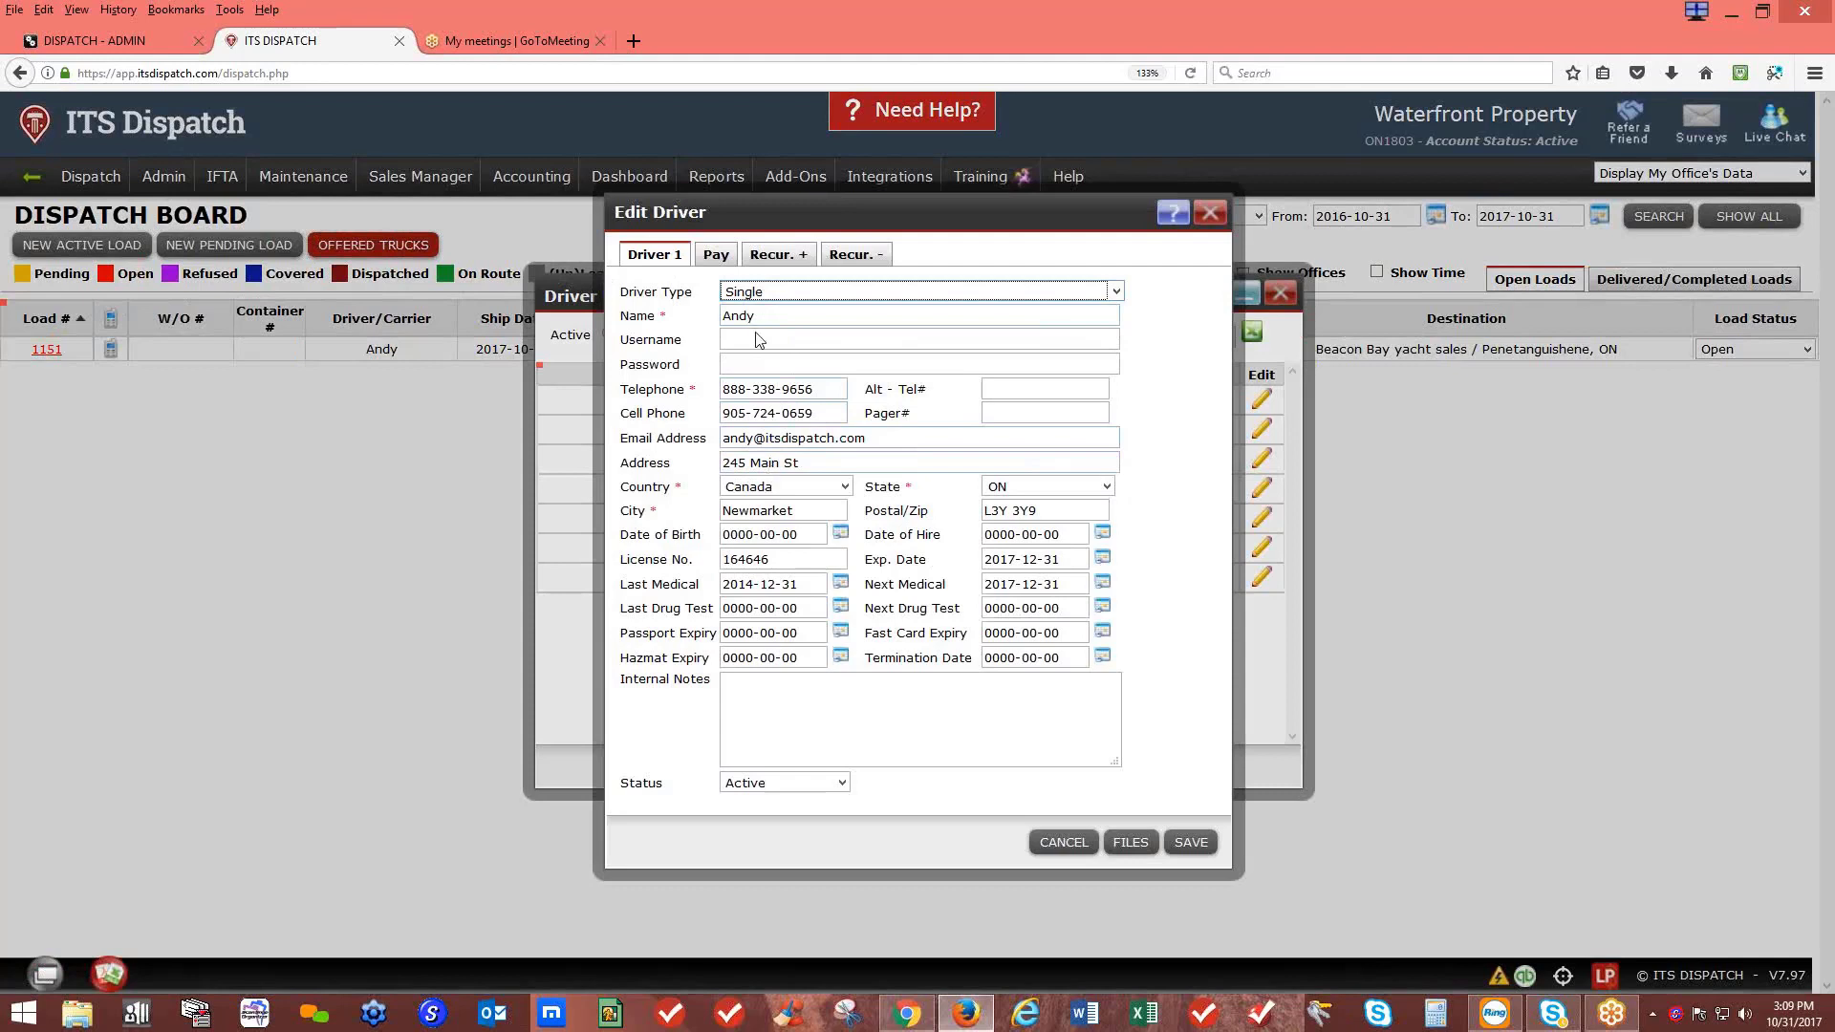
left_click(718, 258)
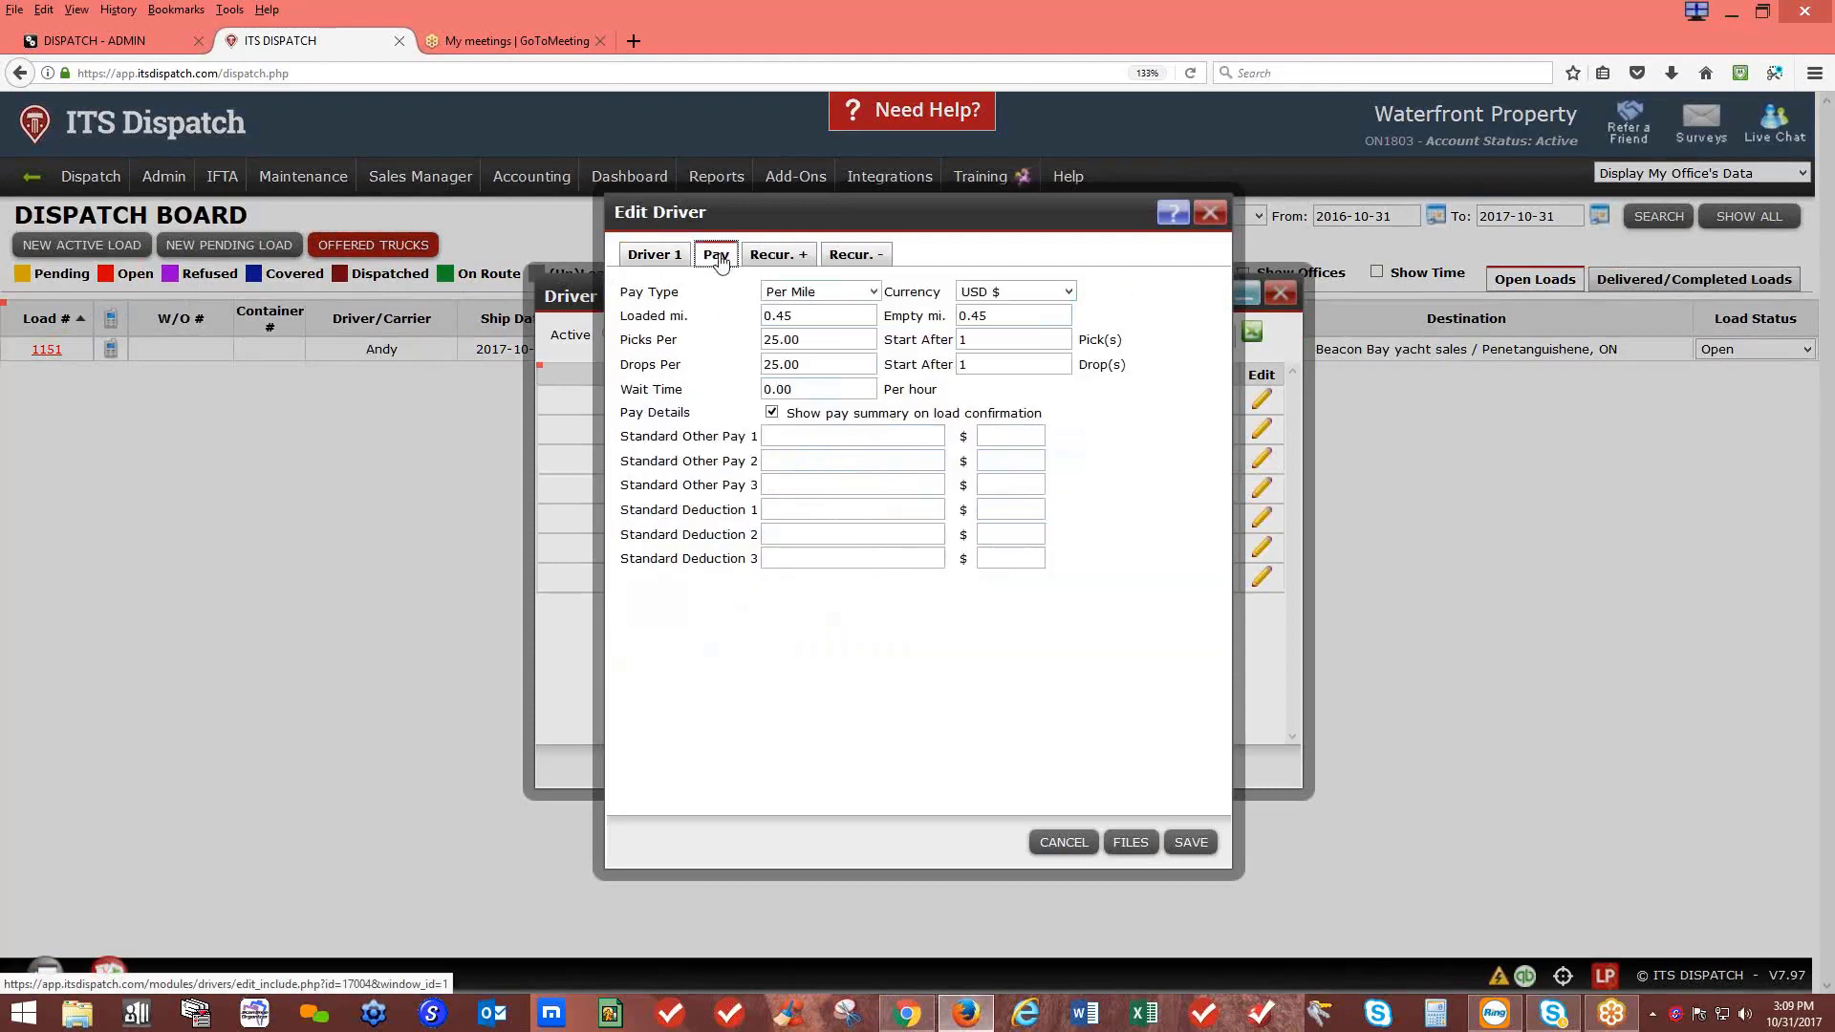
left_click(815, 292)
left_click(816, 292)
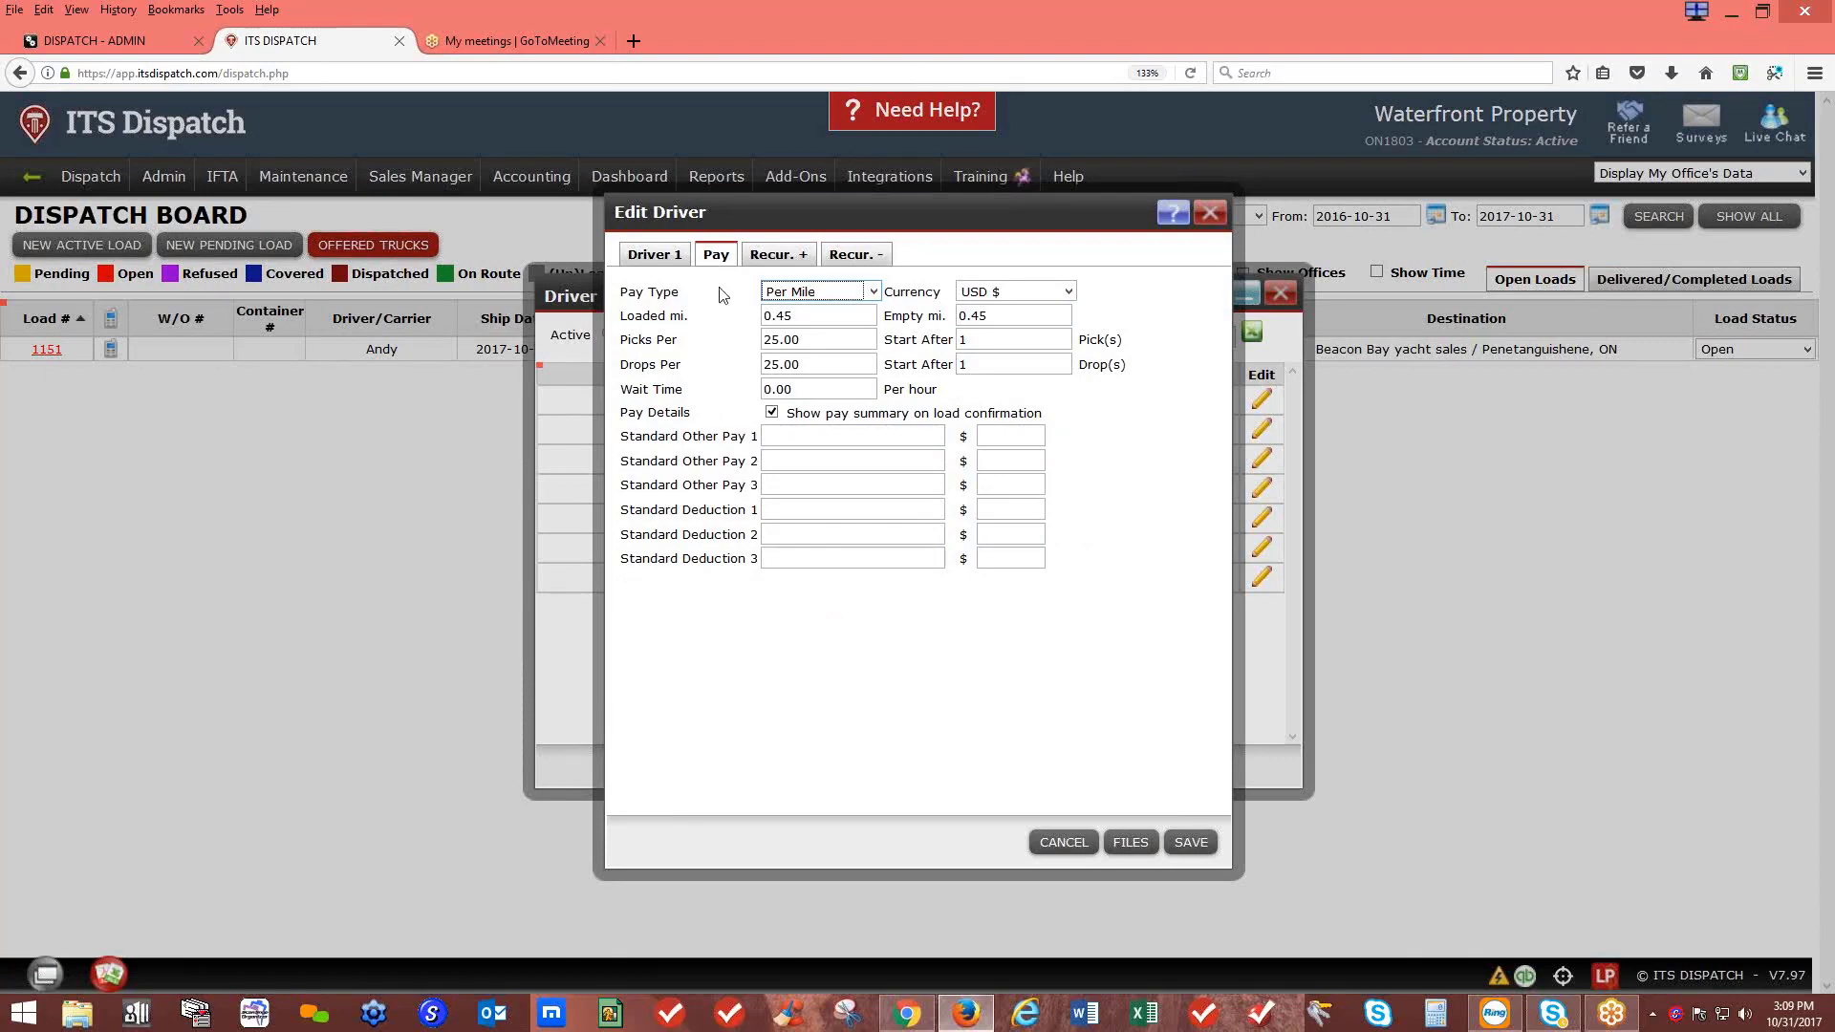
left_click(1209, 216)
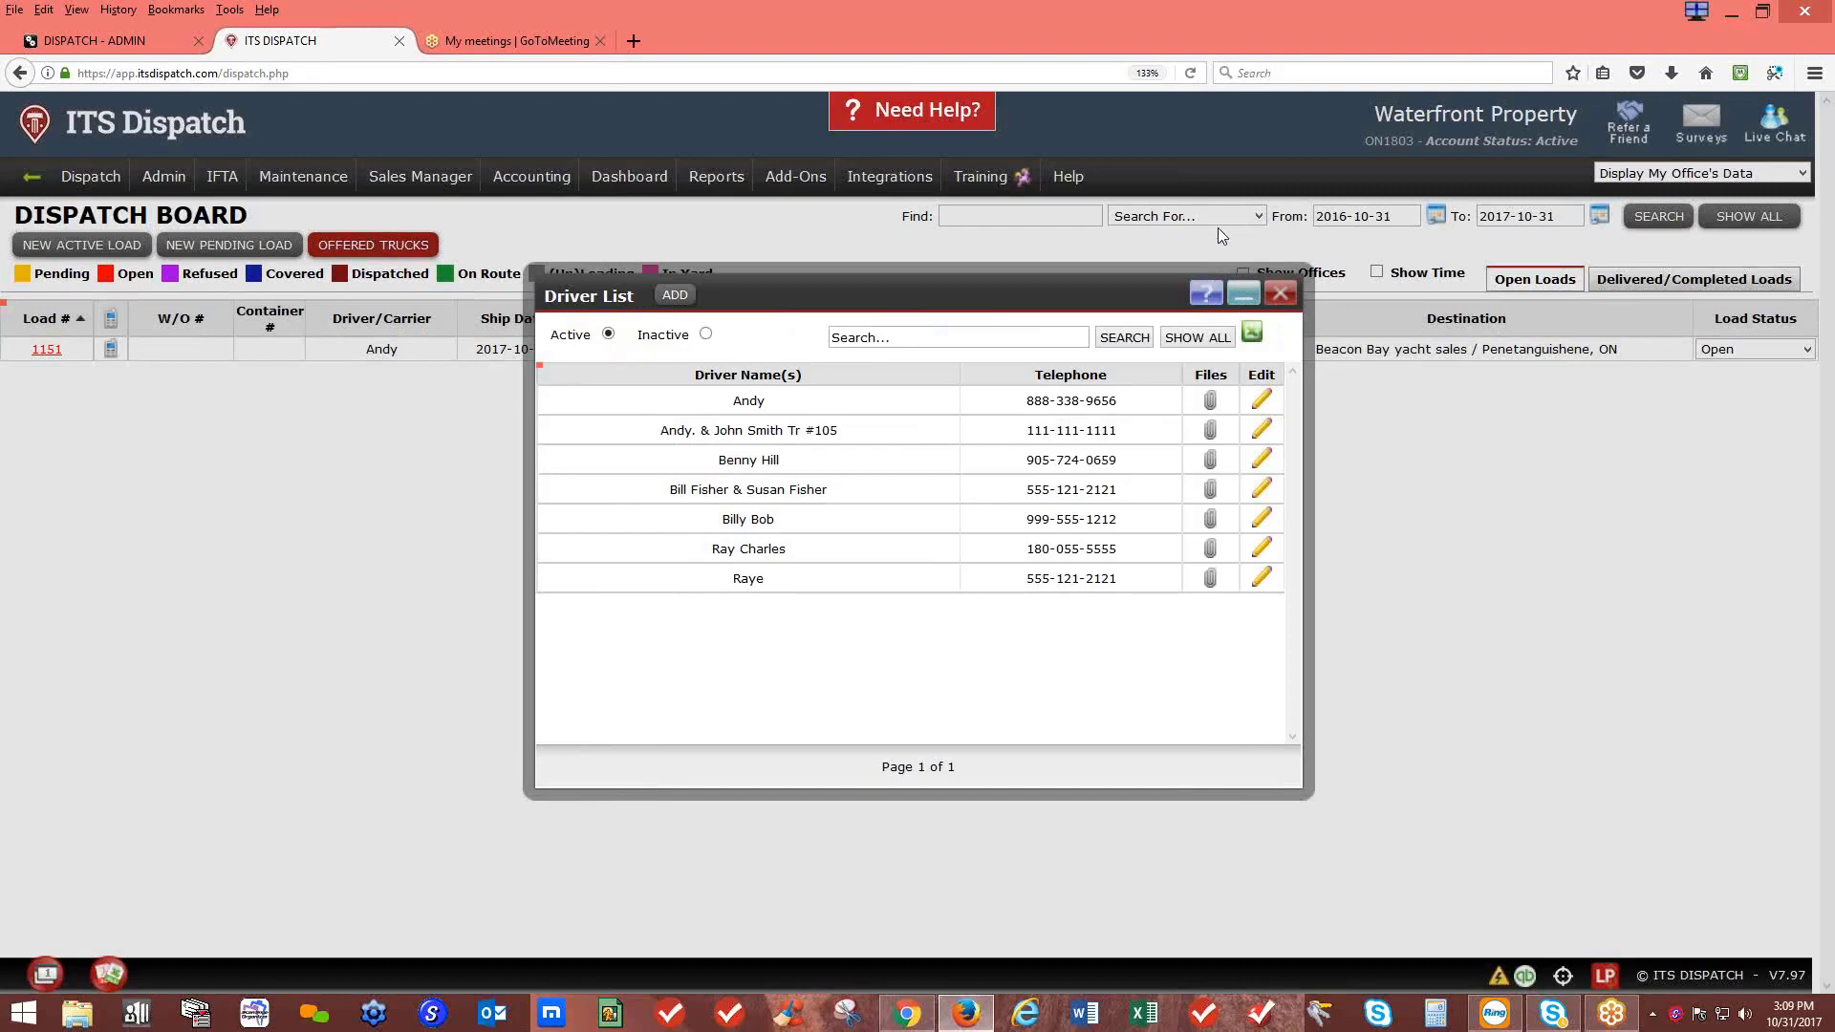
left_click(1281, 292)
Step: Browse the list of online training videos, and close it
mouse_move(1096, 181)
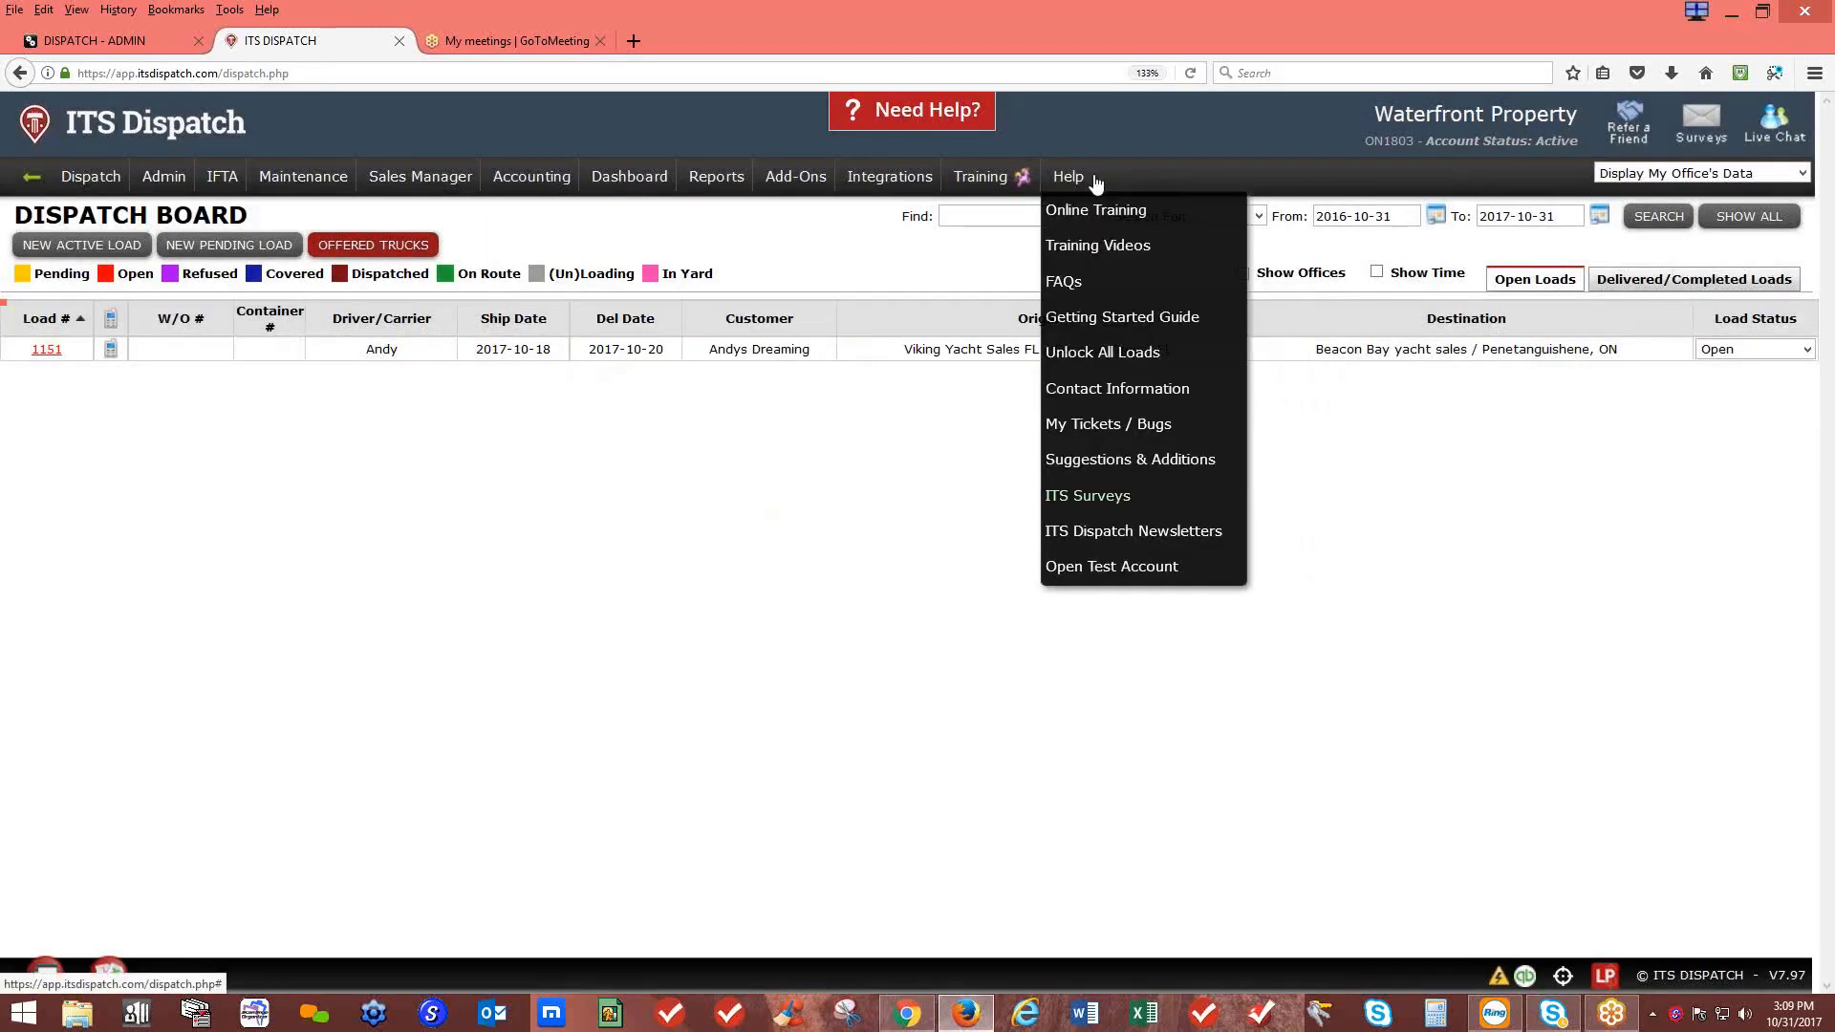
left_click(1098, 242)
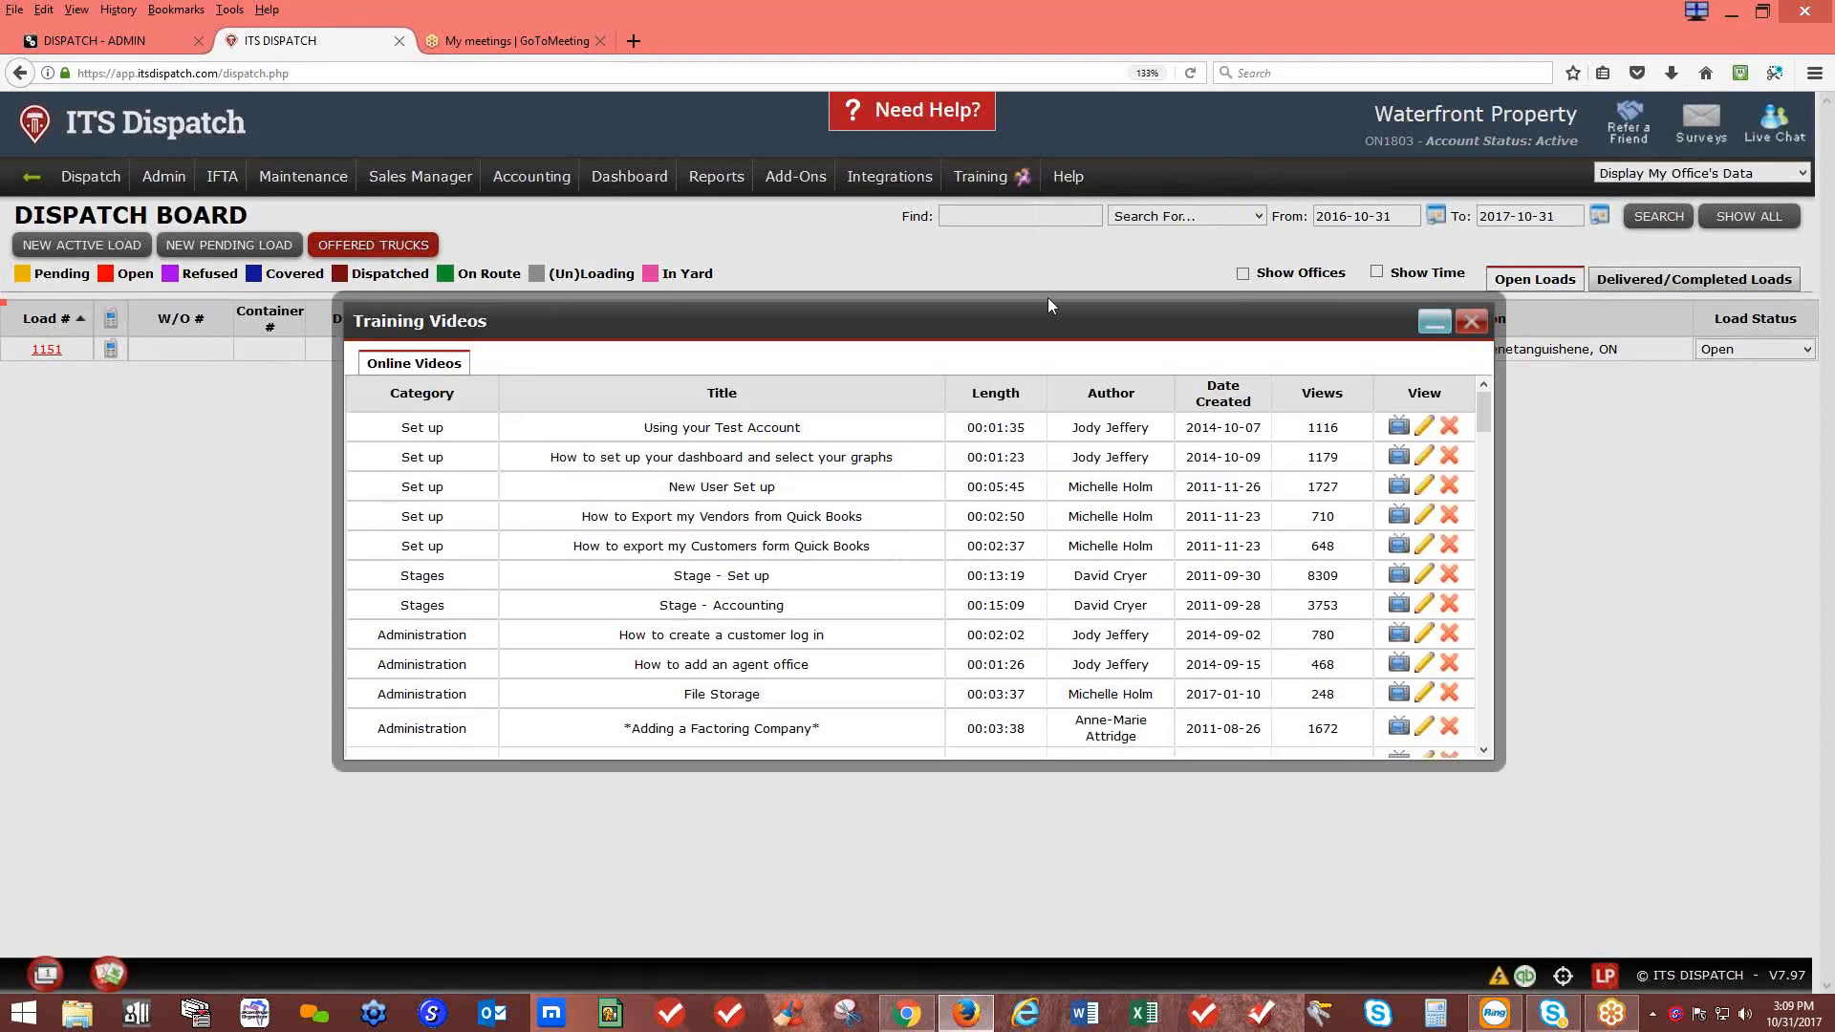
scroll(803, 619, "down", 15)
scroll(806, 620, "up", 1)
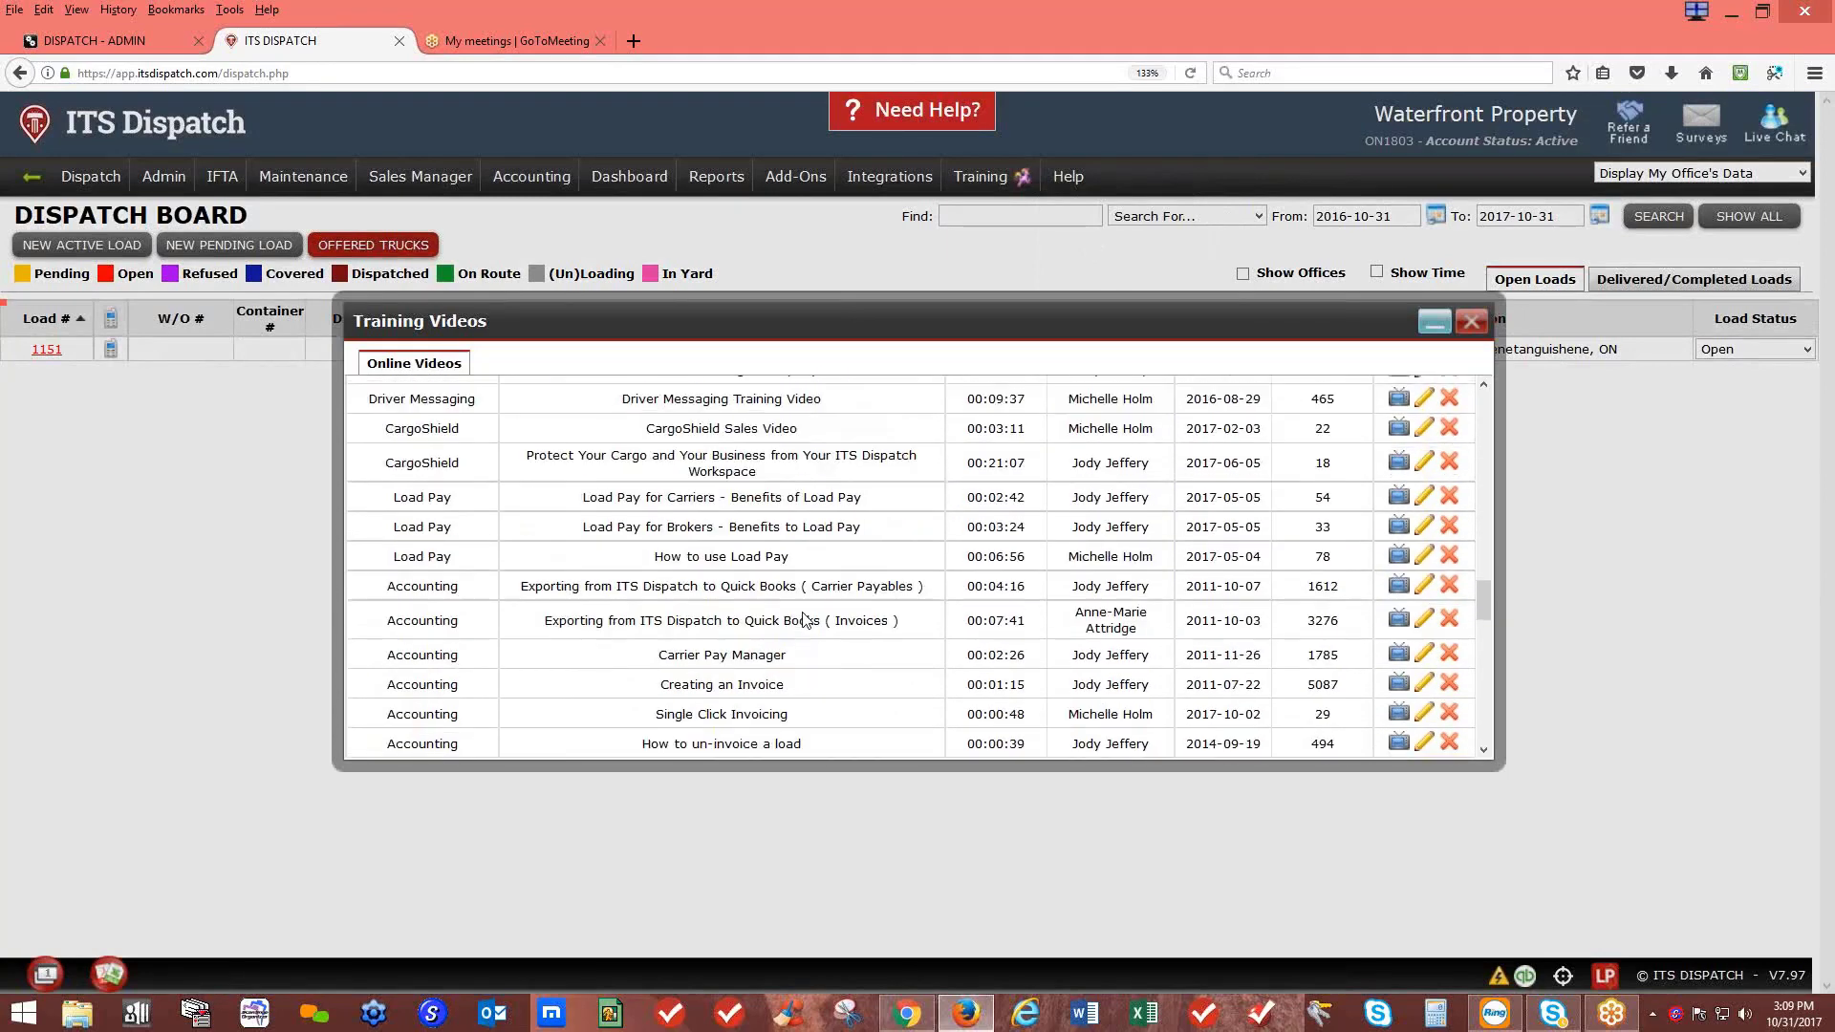
scroll(806, 620, "down", 2)
scroll(804, 612, "up", 4)
scroll(803, 612, "up", 15)
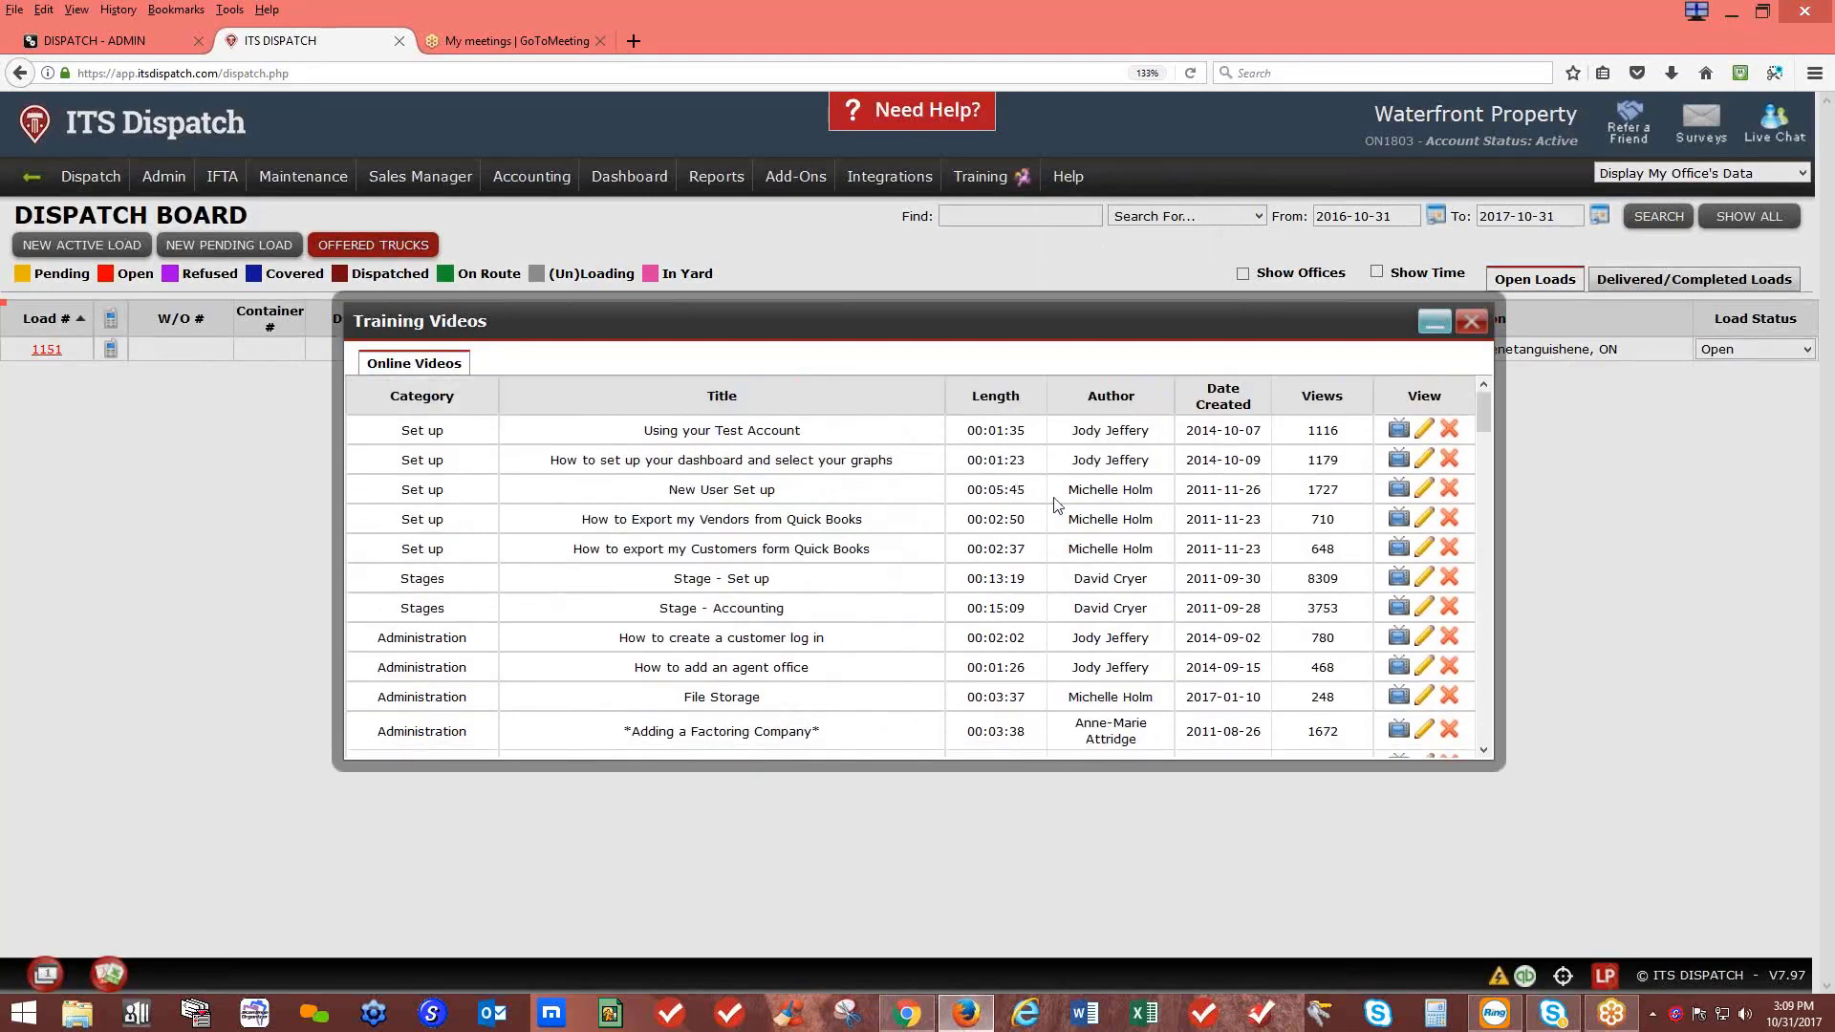
left_click(1471, 321)
Step: Open a blank form for a new truck and examine its basic information fields
mouse_move(163, 181)
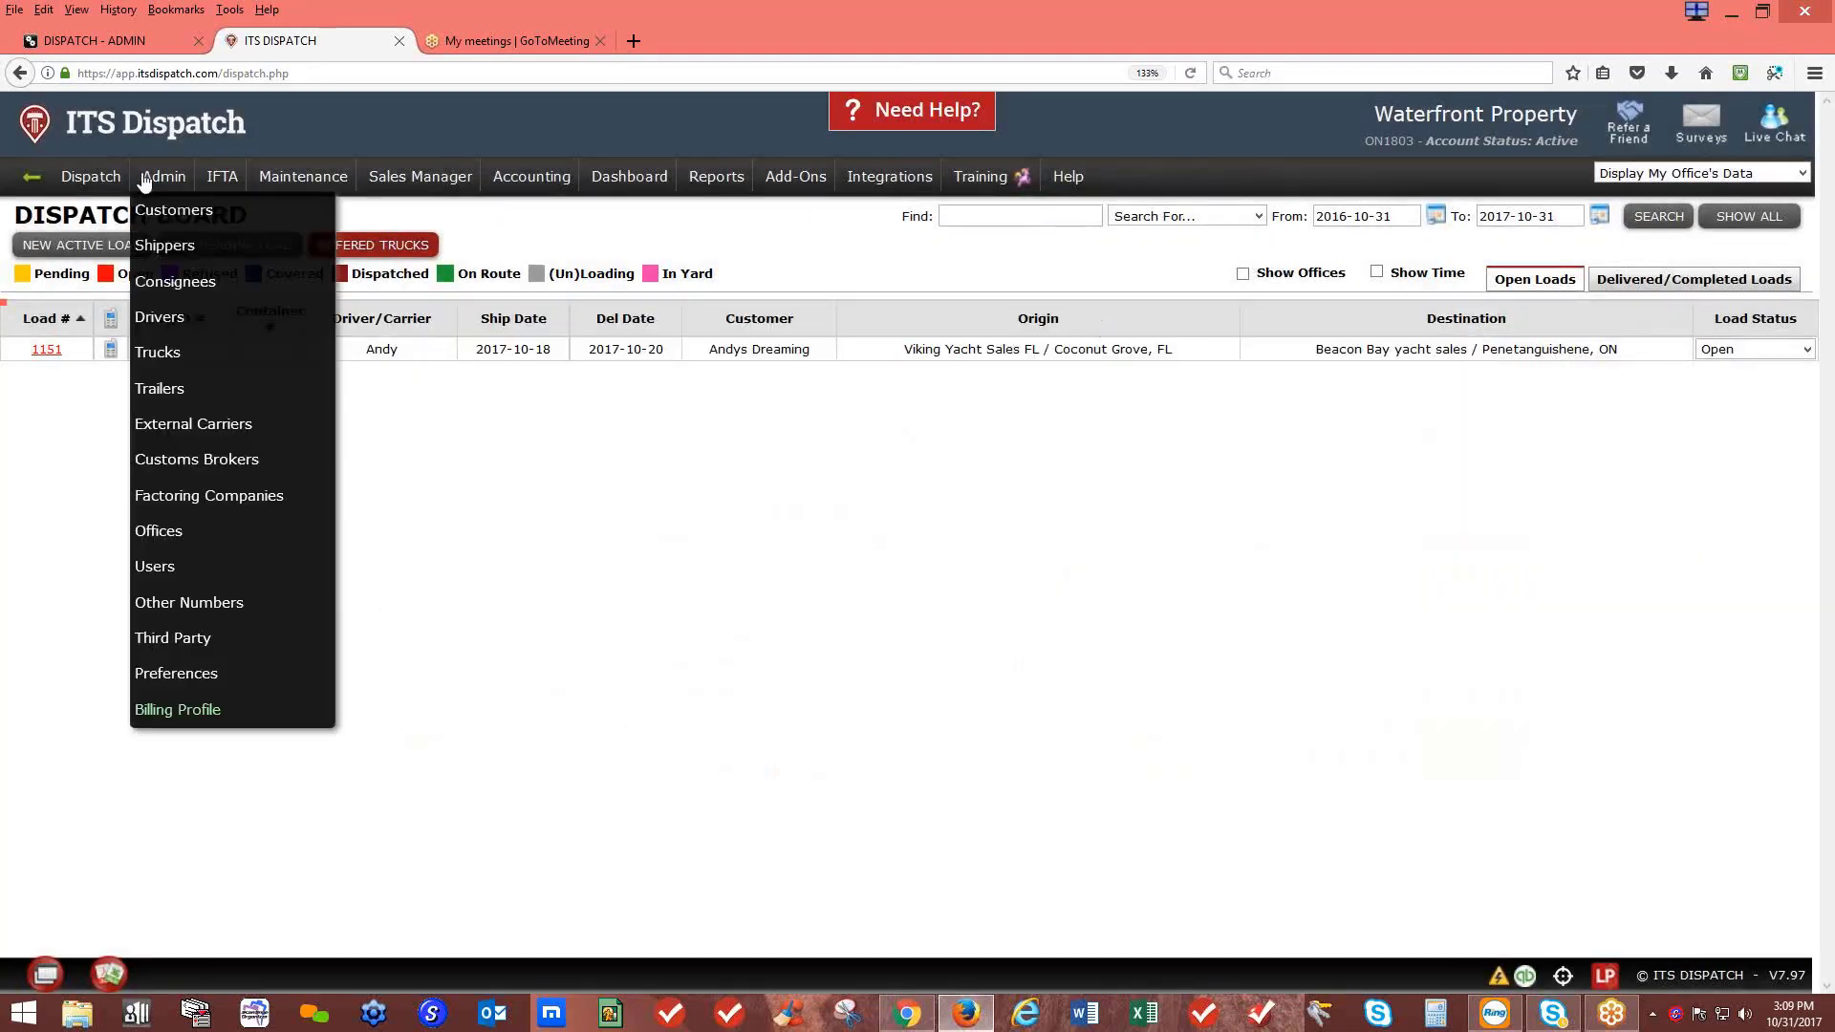
left_click(174, 354)
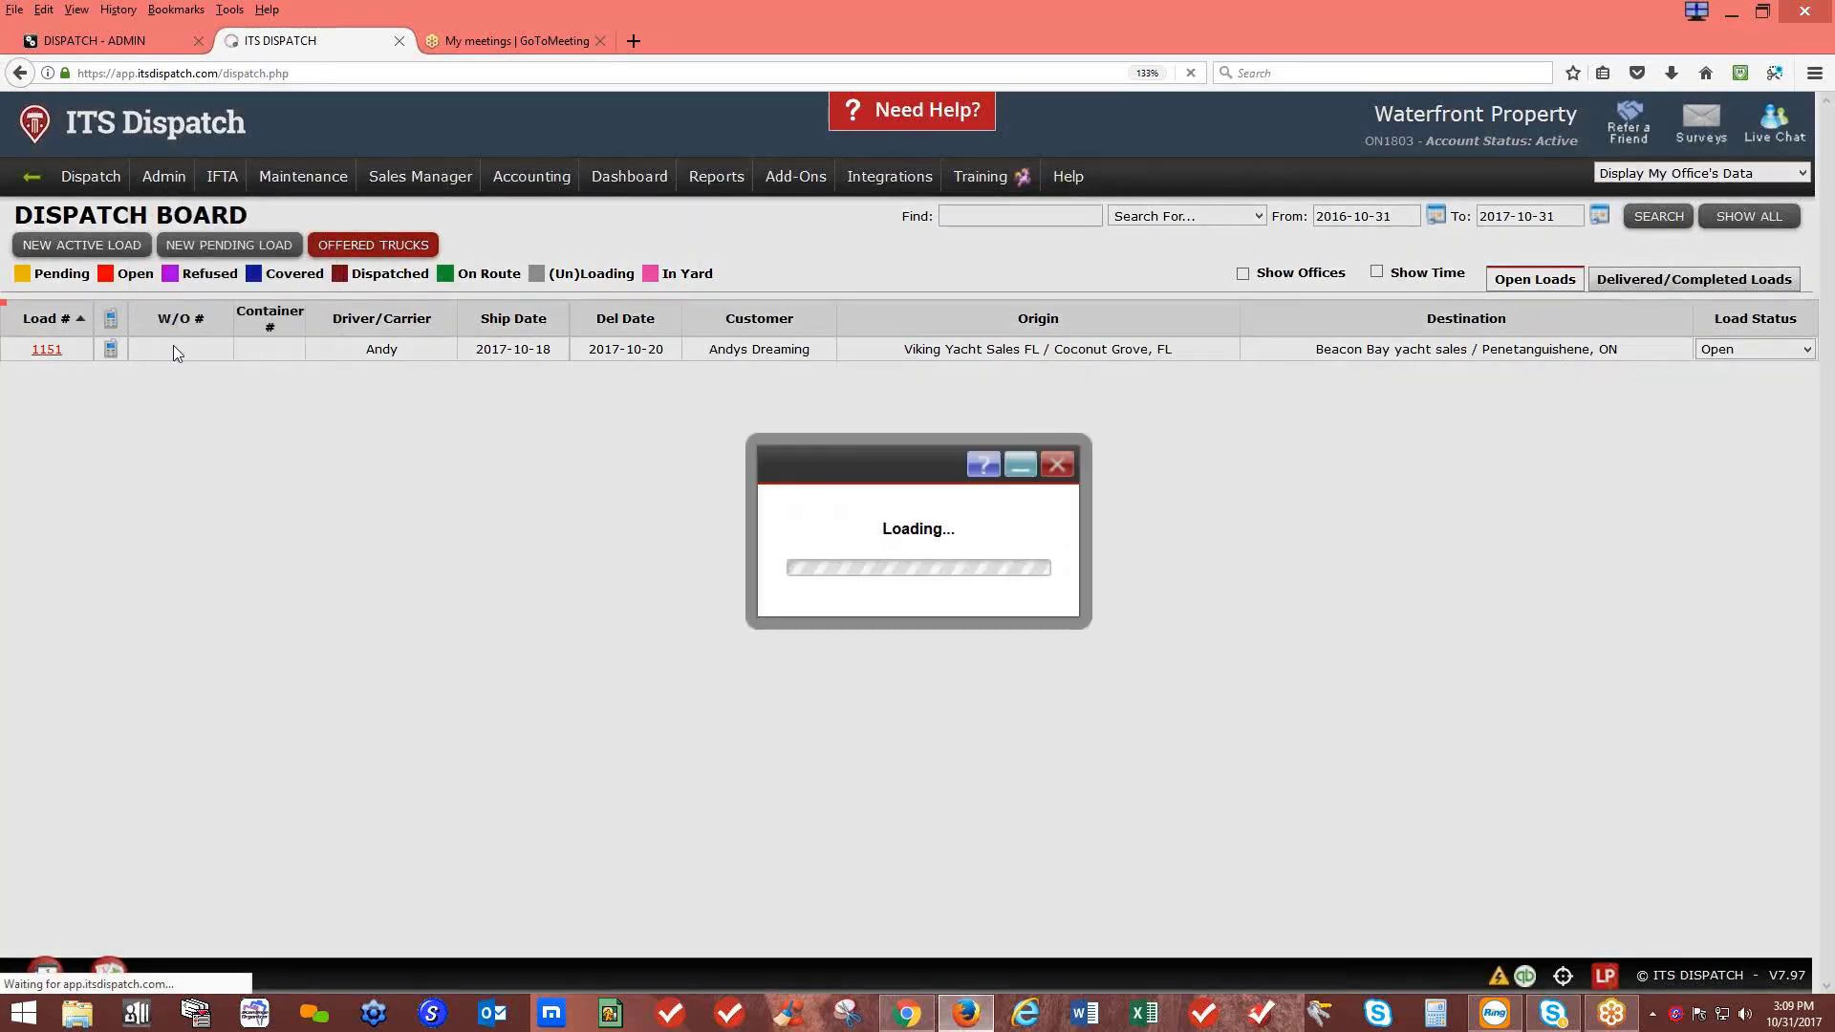
left_click(669, 292)
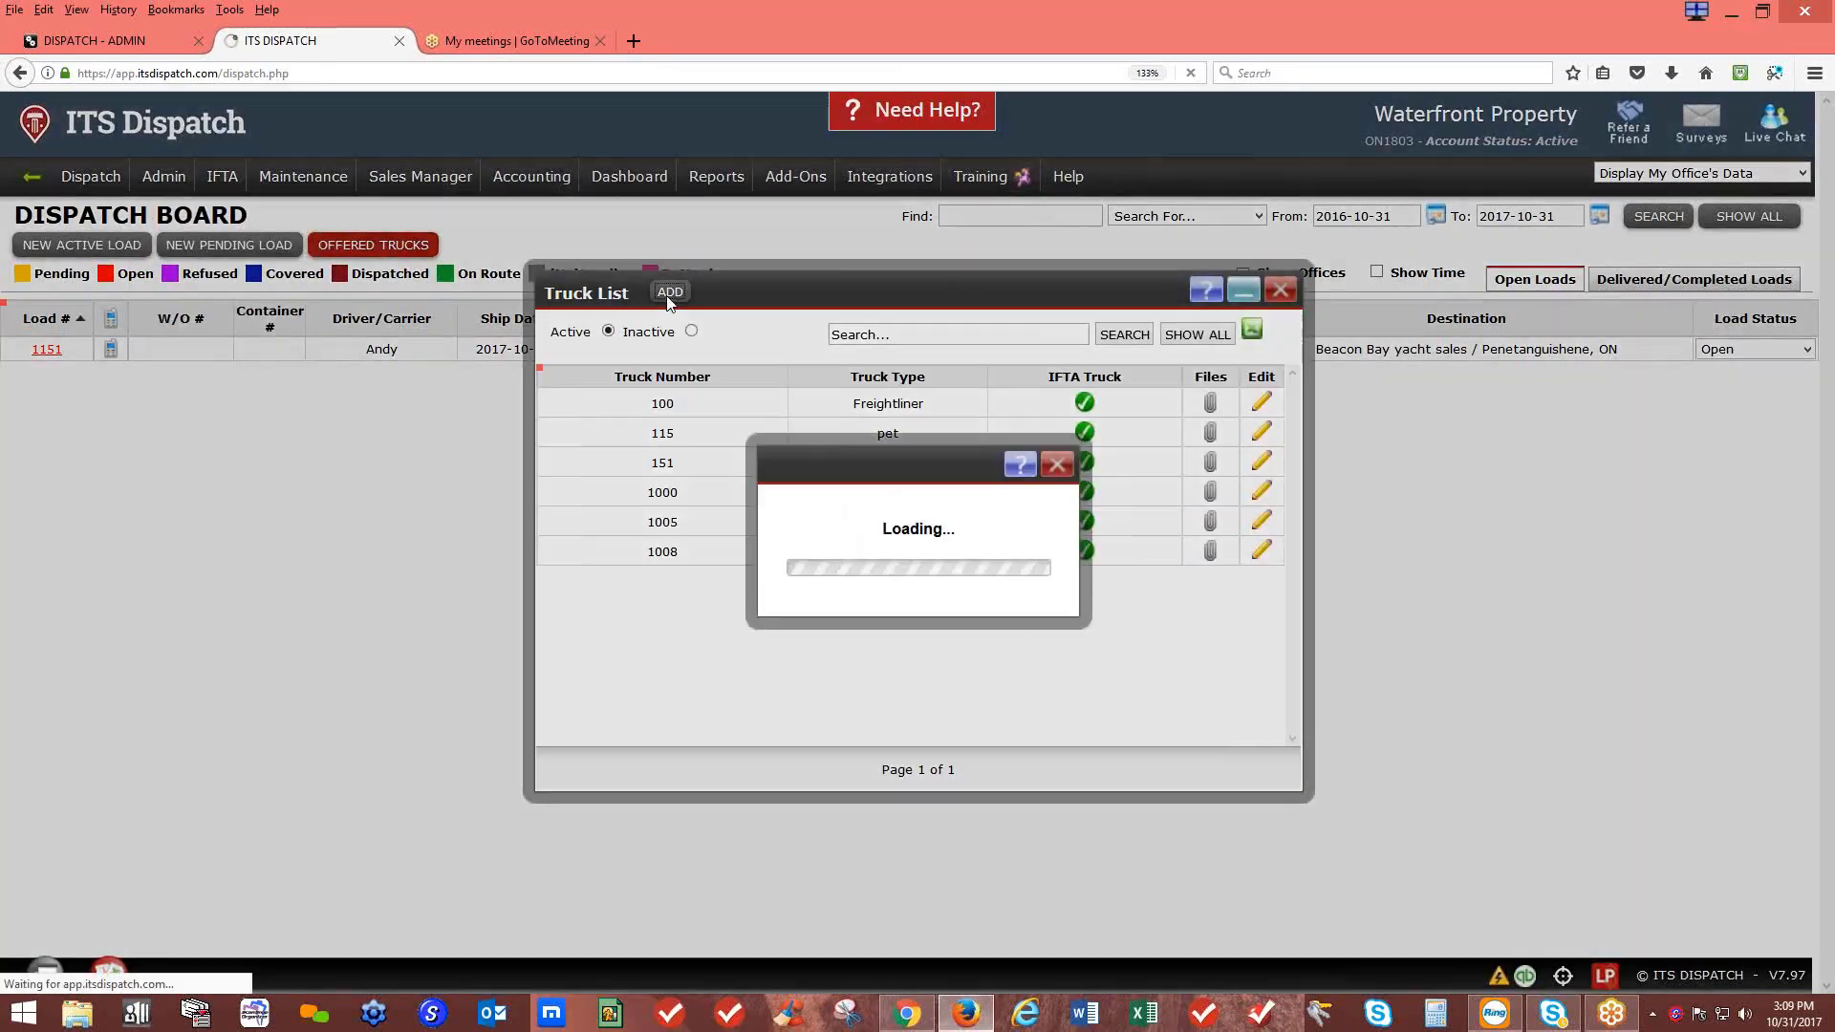
left_click(786, 427)
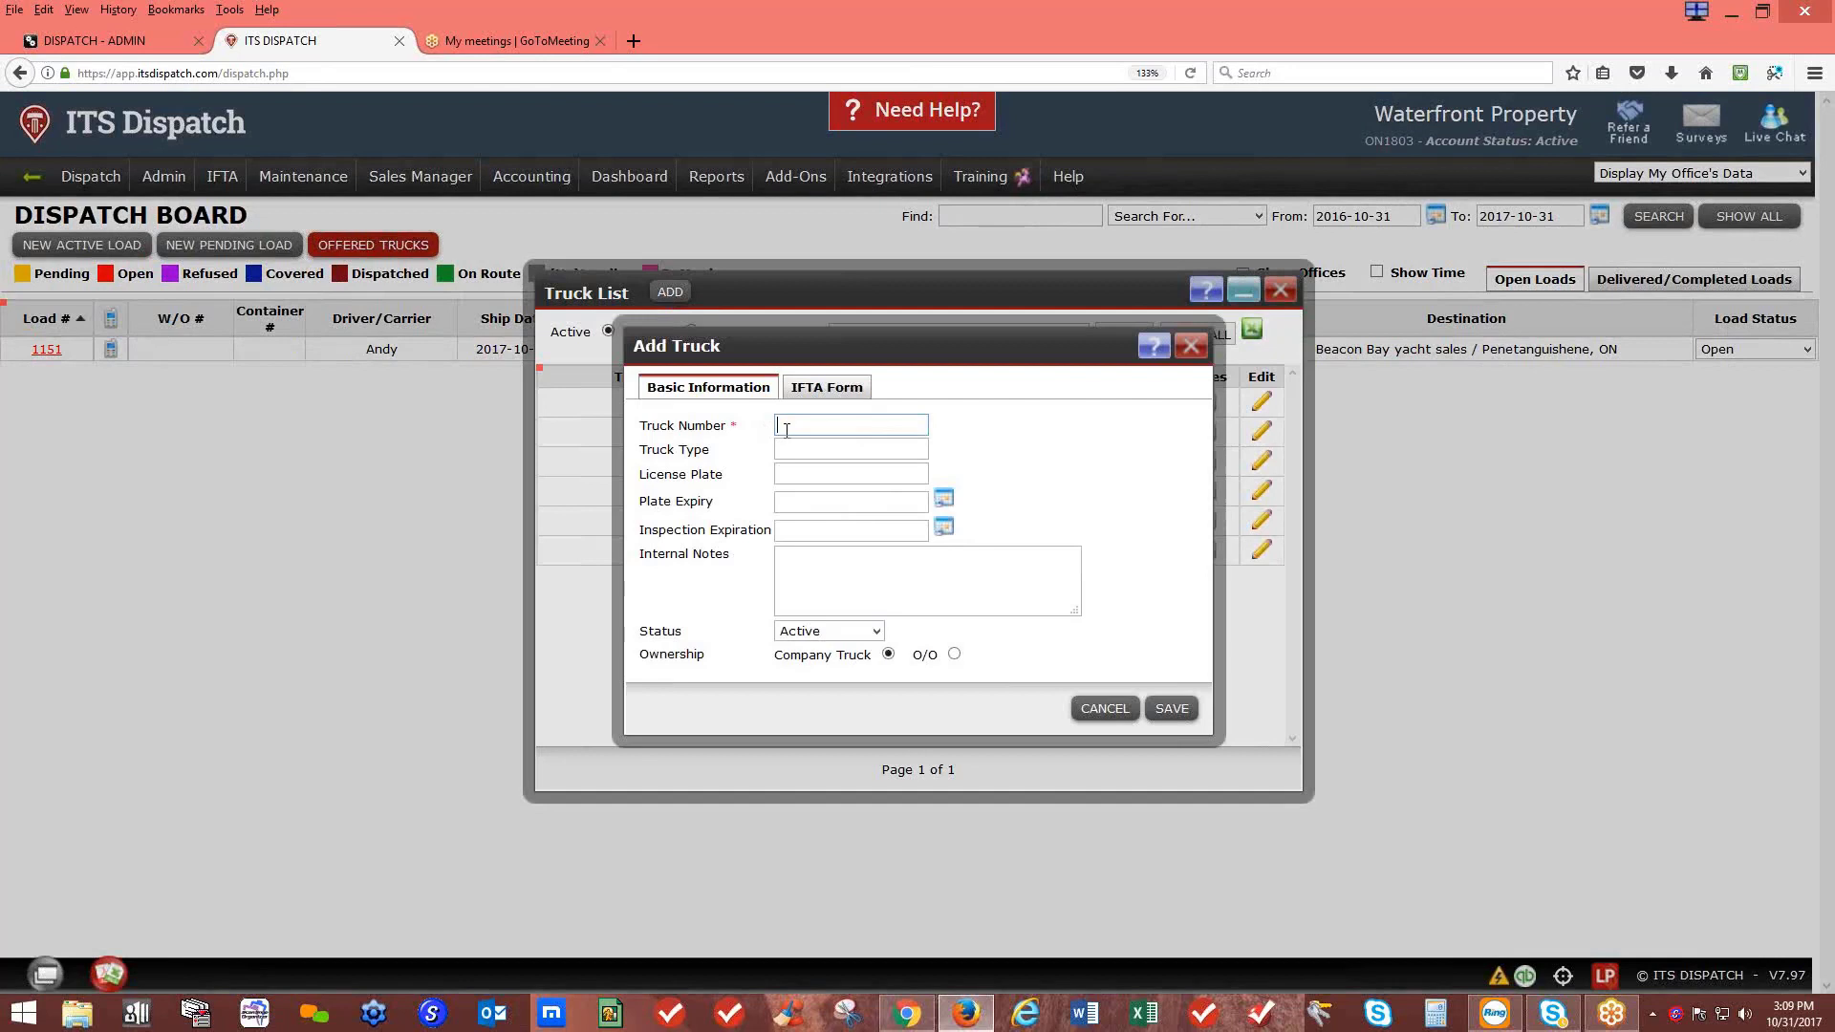
left_click(789, 447)
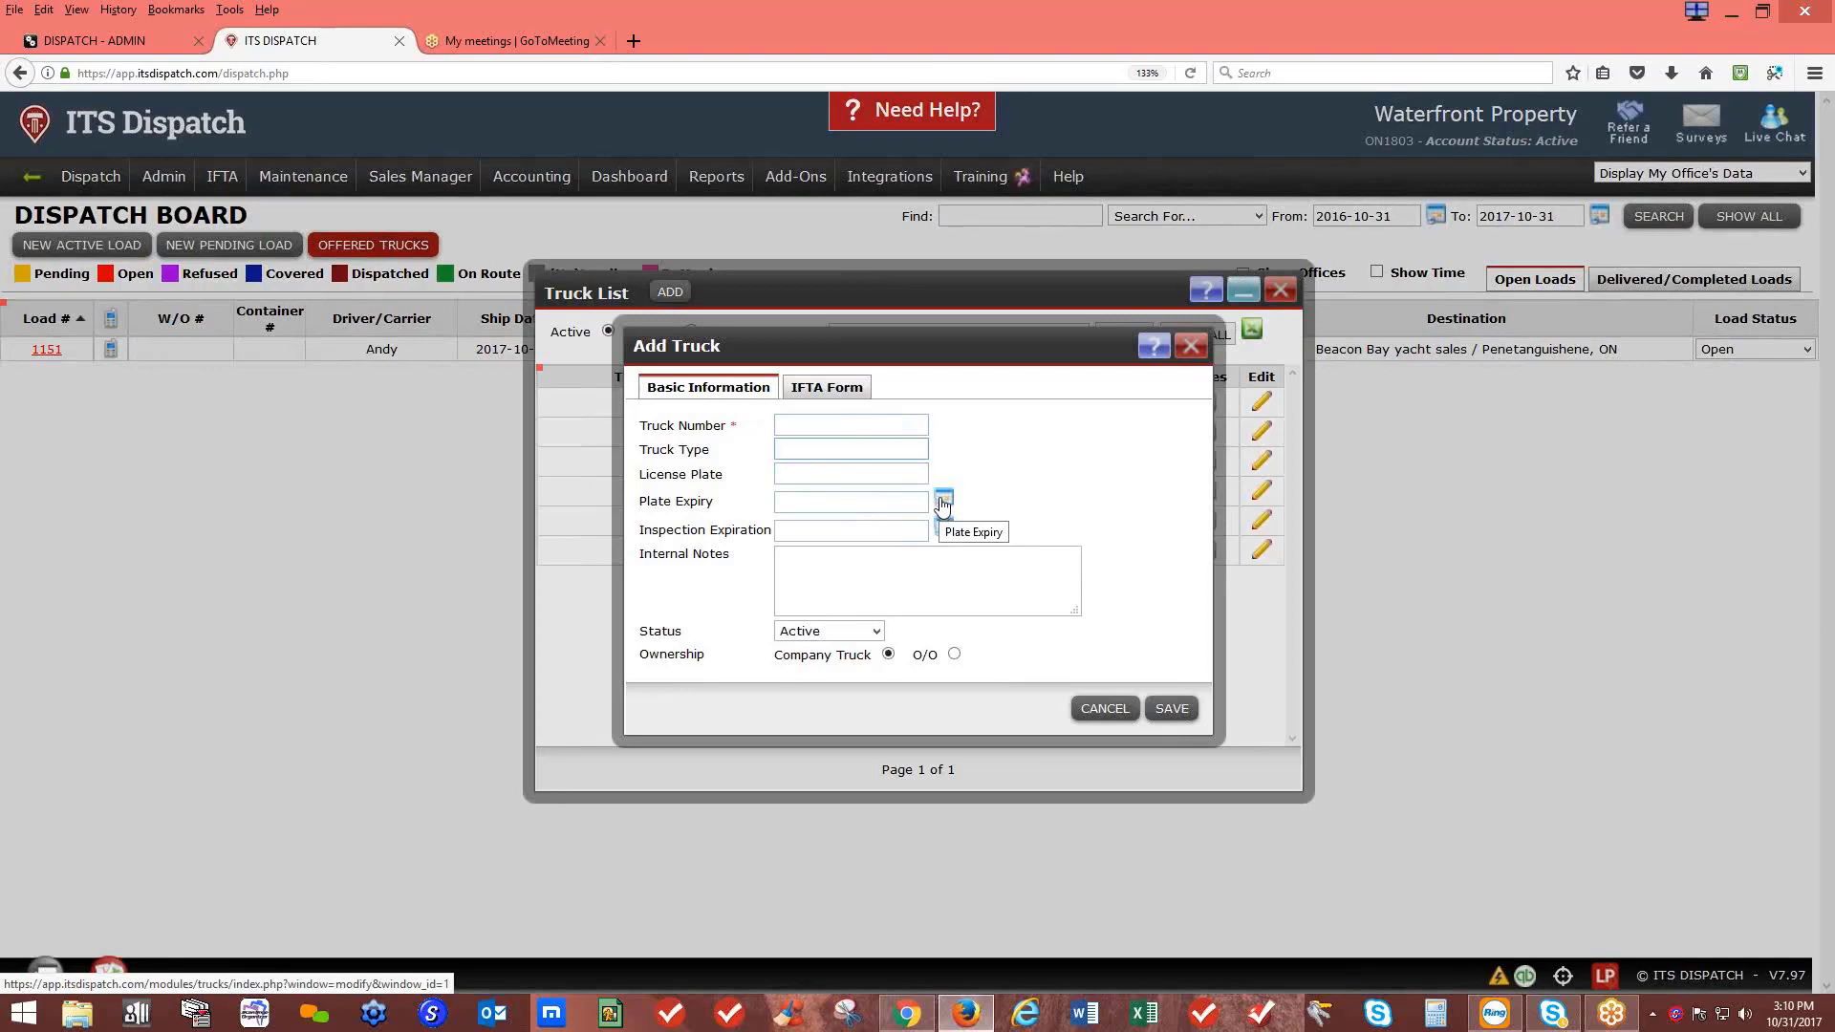
Step: Set the new truck's IFTA details to Diesel fuel, included for IFTA and registered state CA, and close the form and truck list without saving
left_click(847, 394)
left_click(1087, 449)
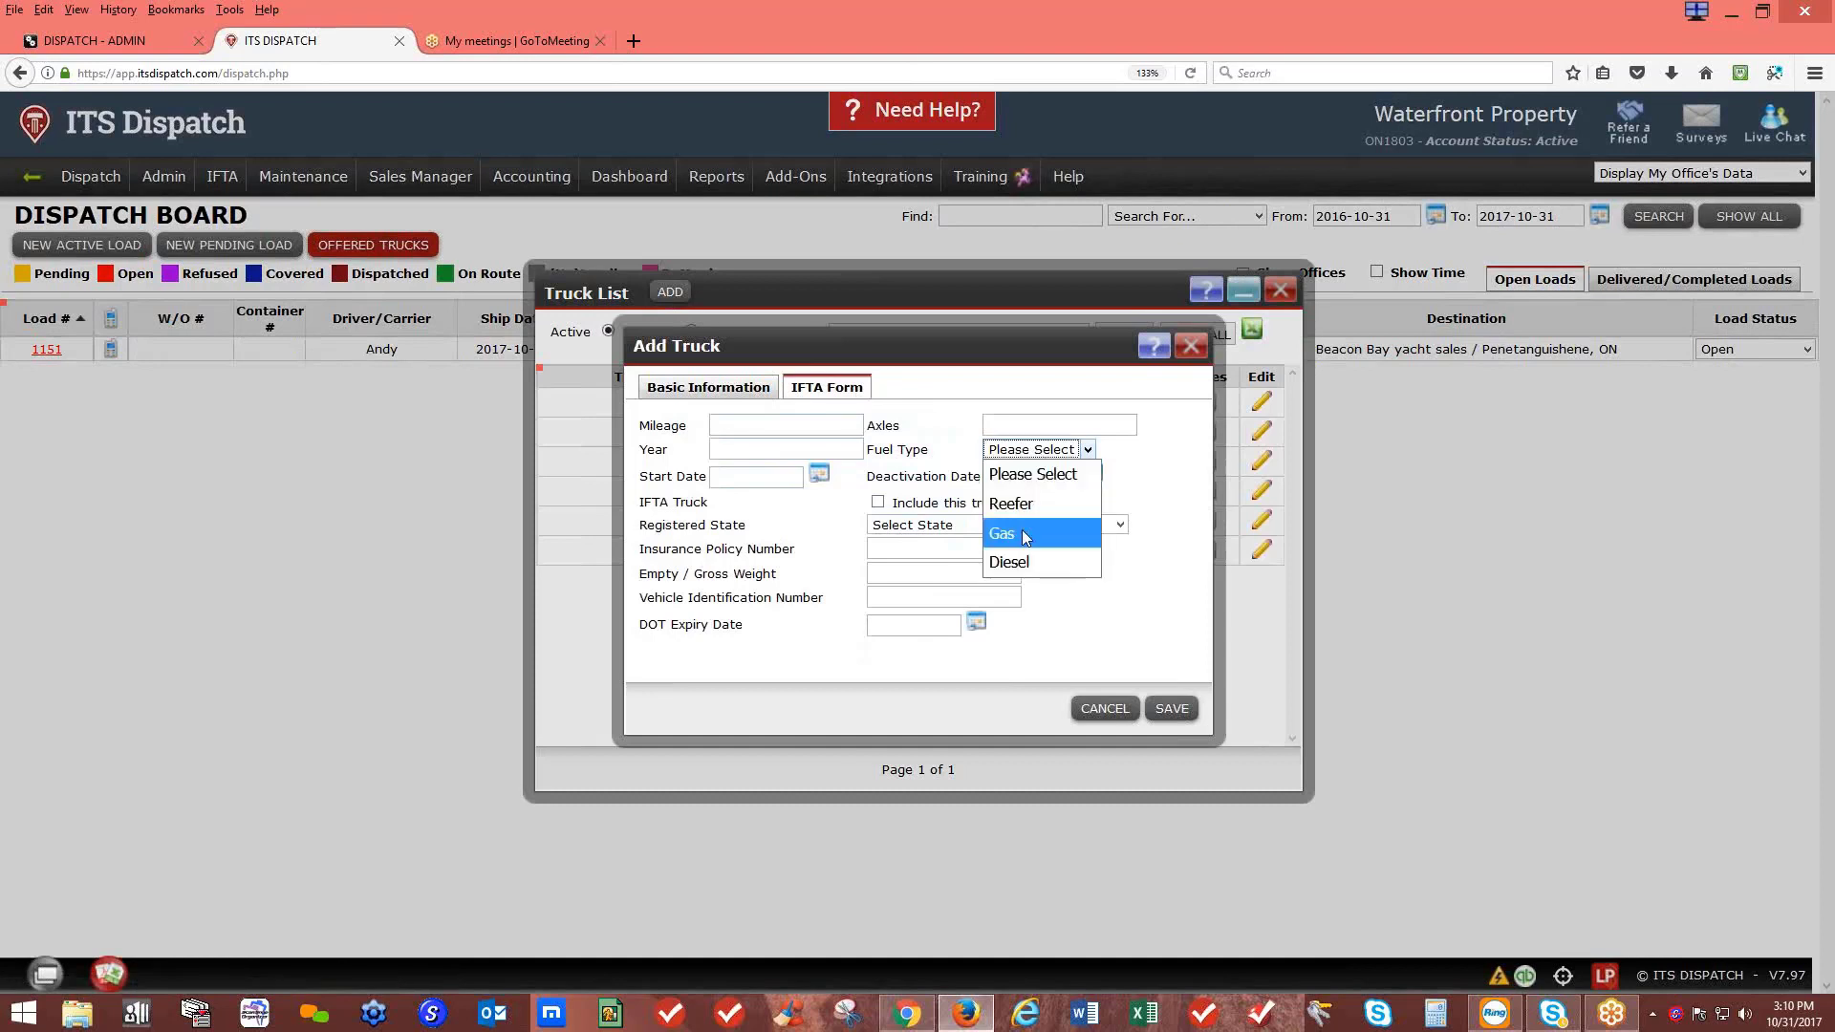
left_click(1015, 562)
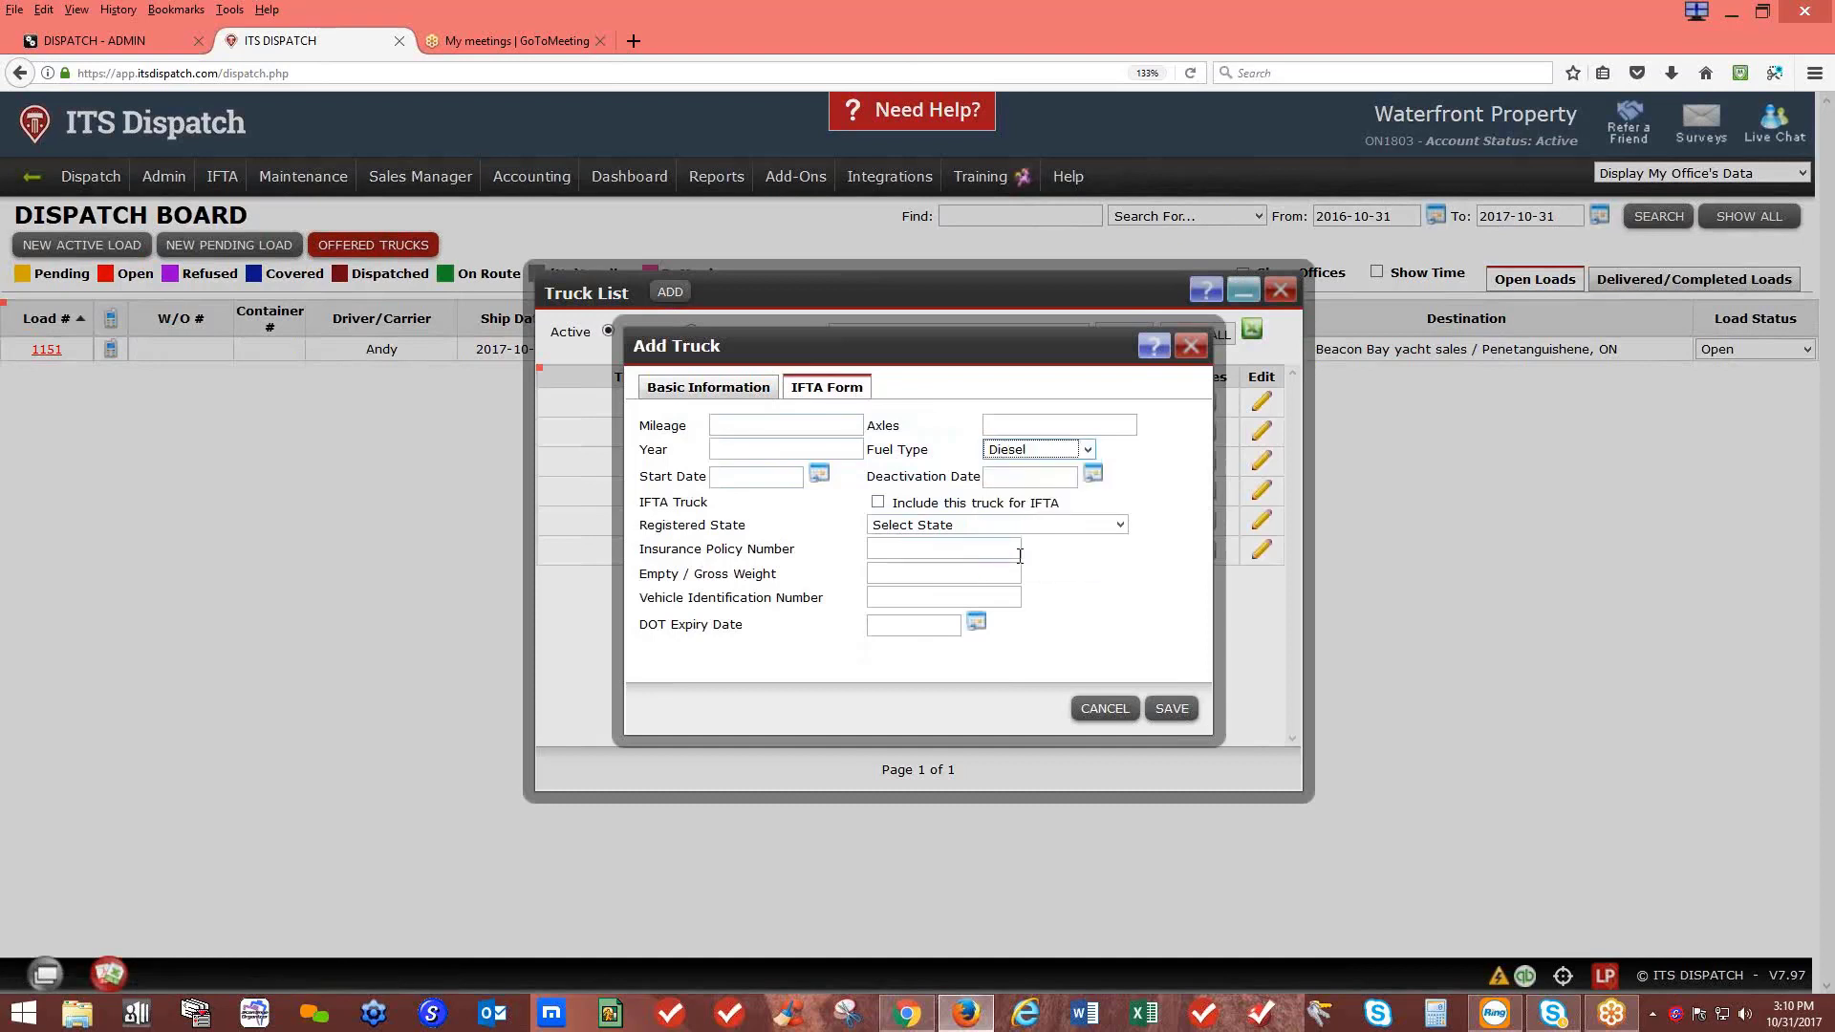
left_click(879, 504)
left_click(904, 526)
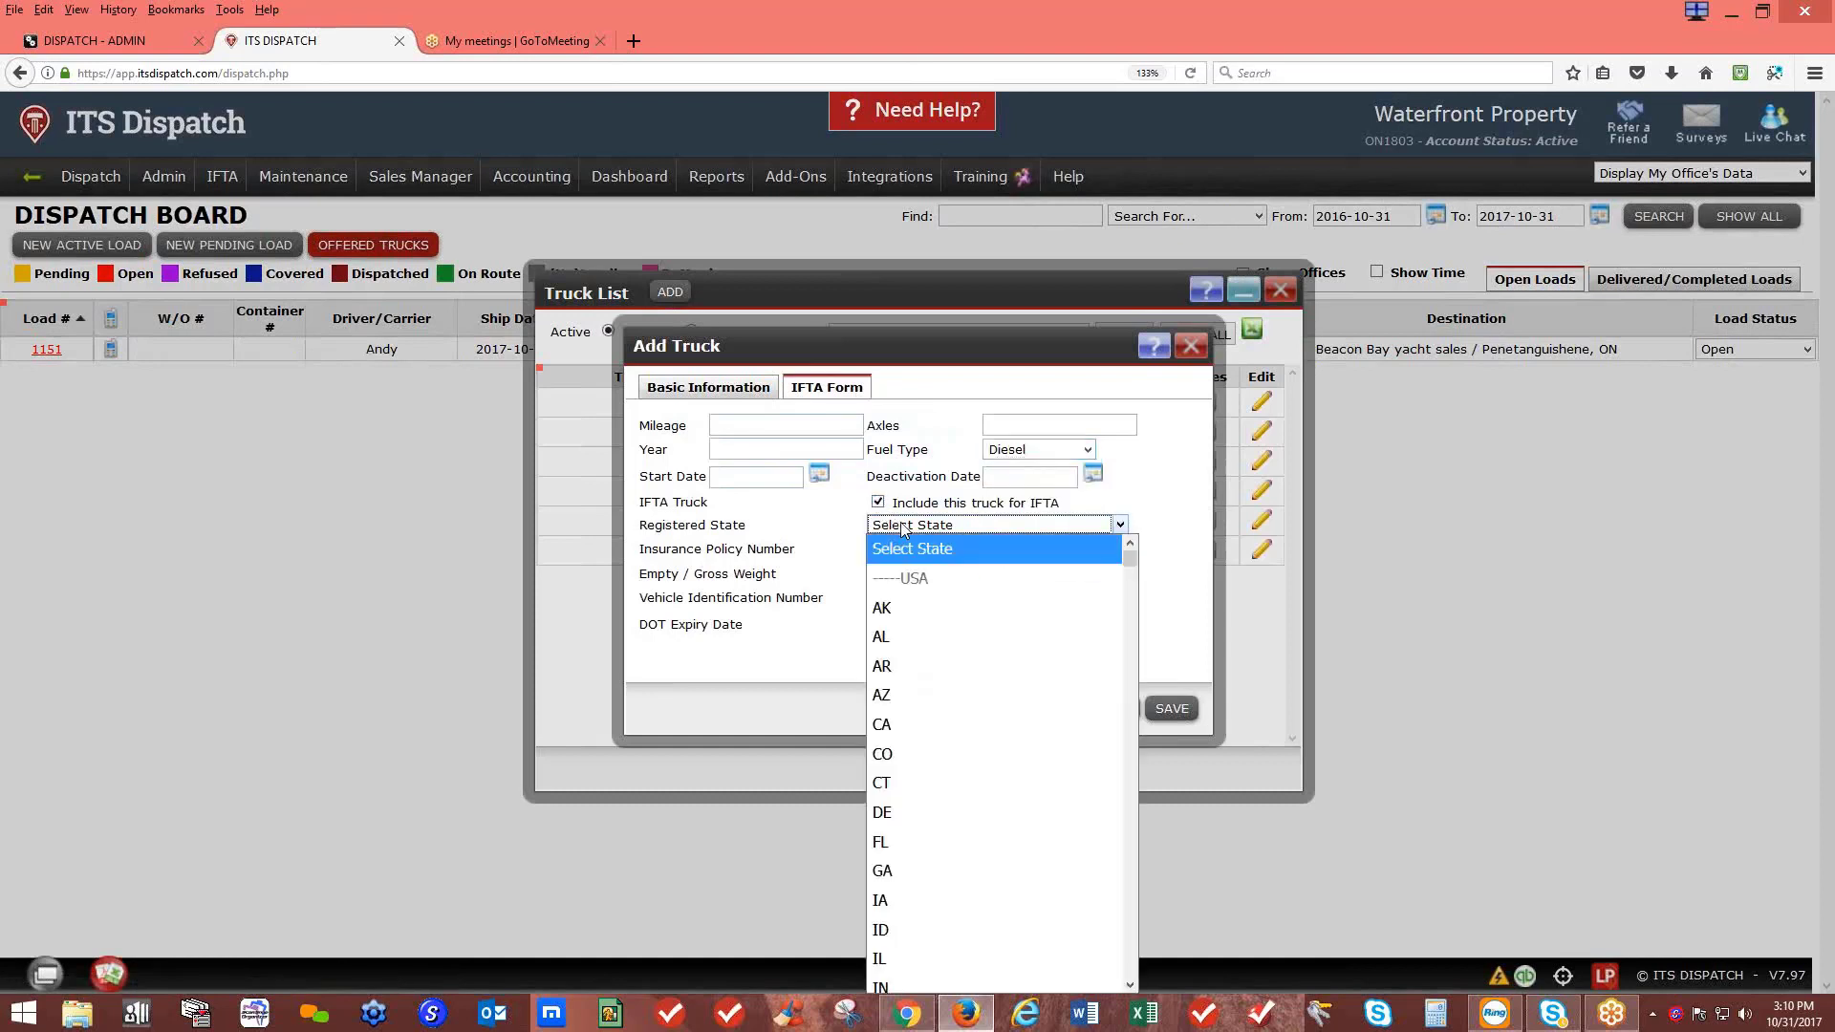
left_click(899, 725)
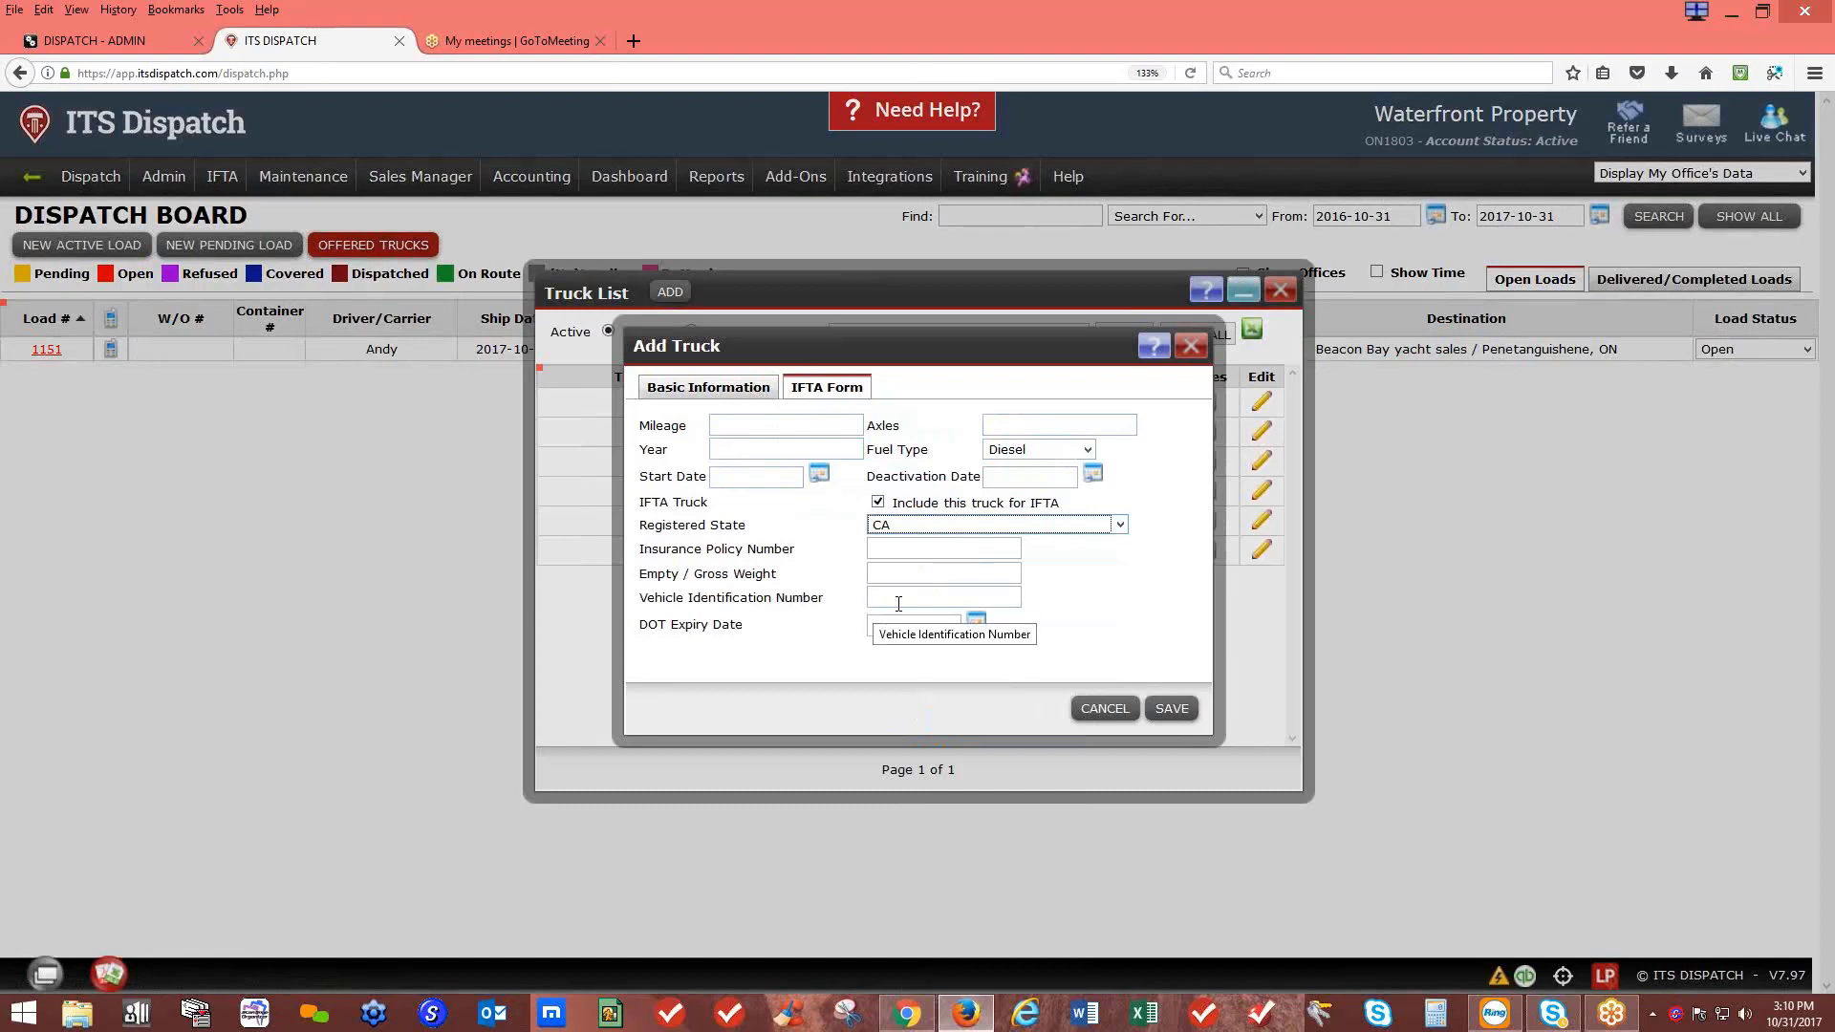
left_click(1194, 348)
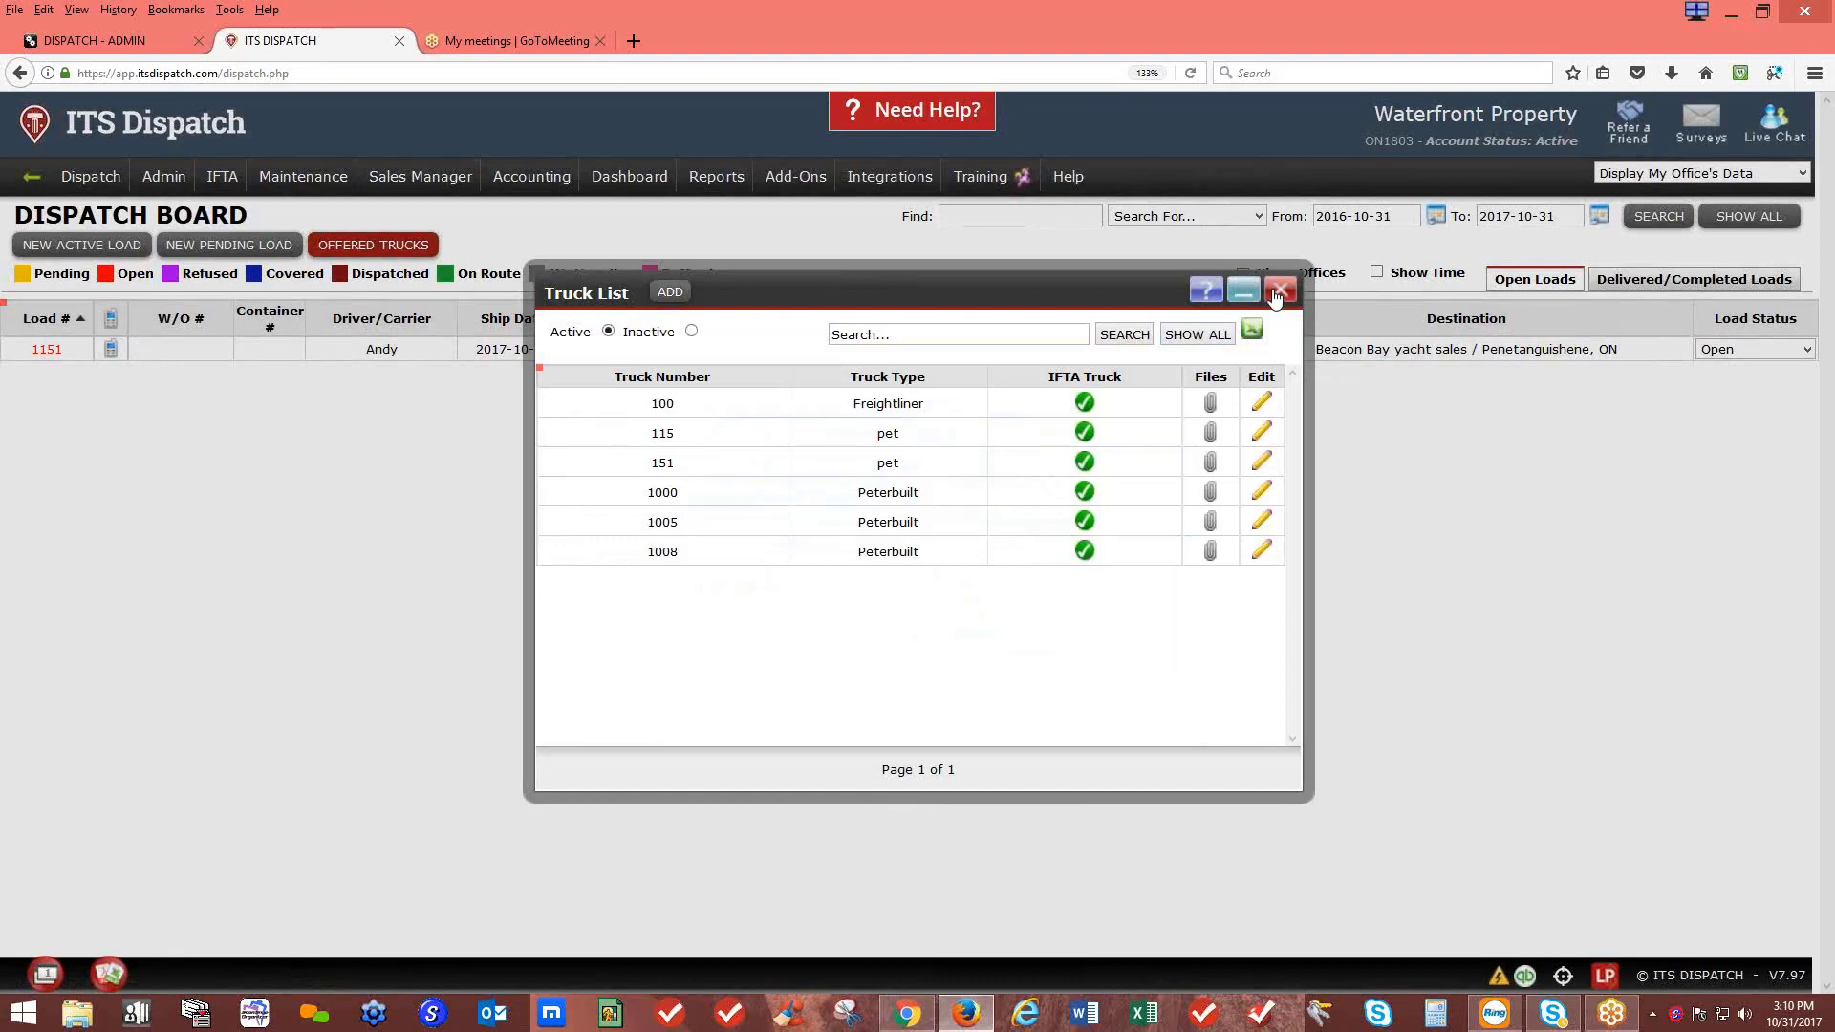
left_click(1280, 290)
Step: Open the Alabound Boat Haulers external carrier record and examine its username and password fields
mouse_move(164, 184)
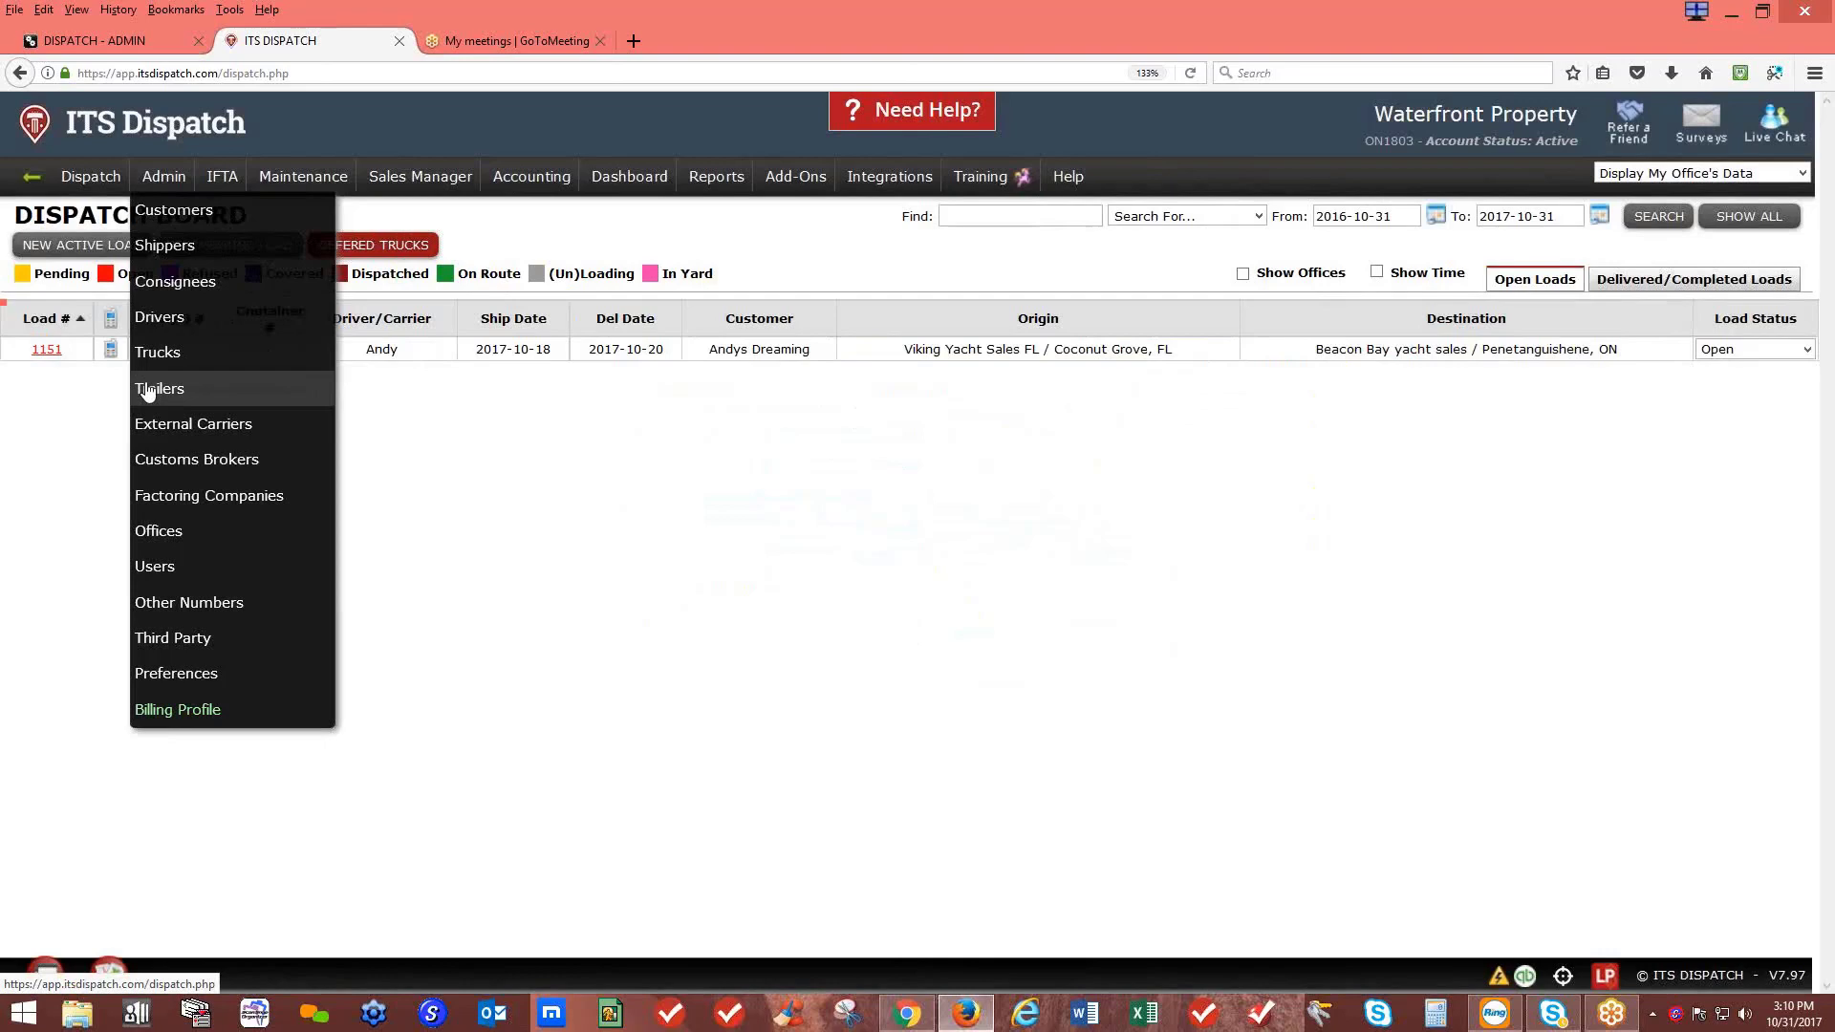
left_click(221, 424)
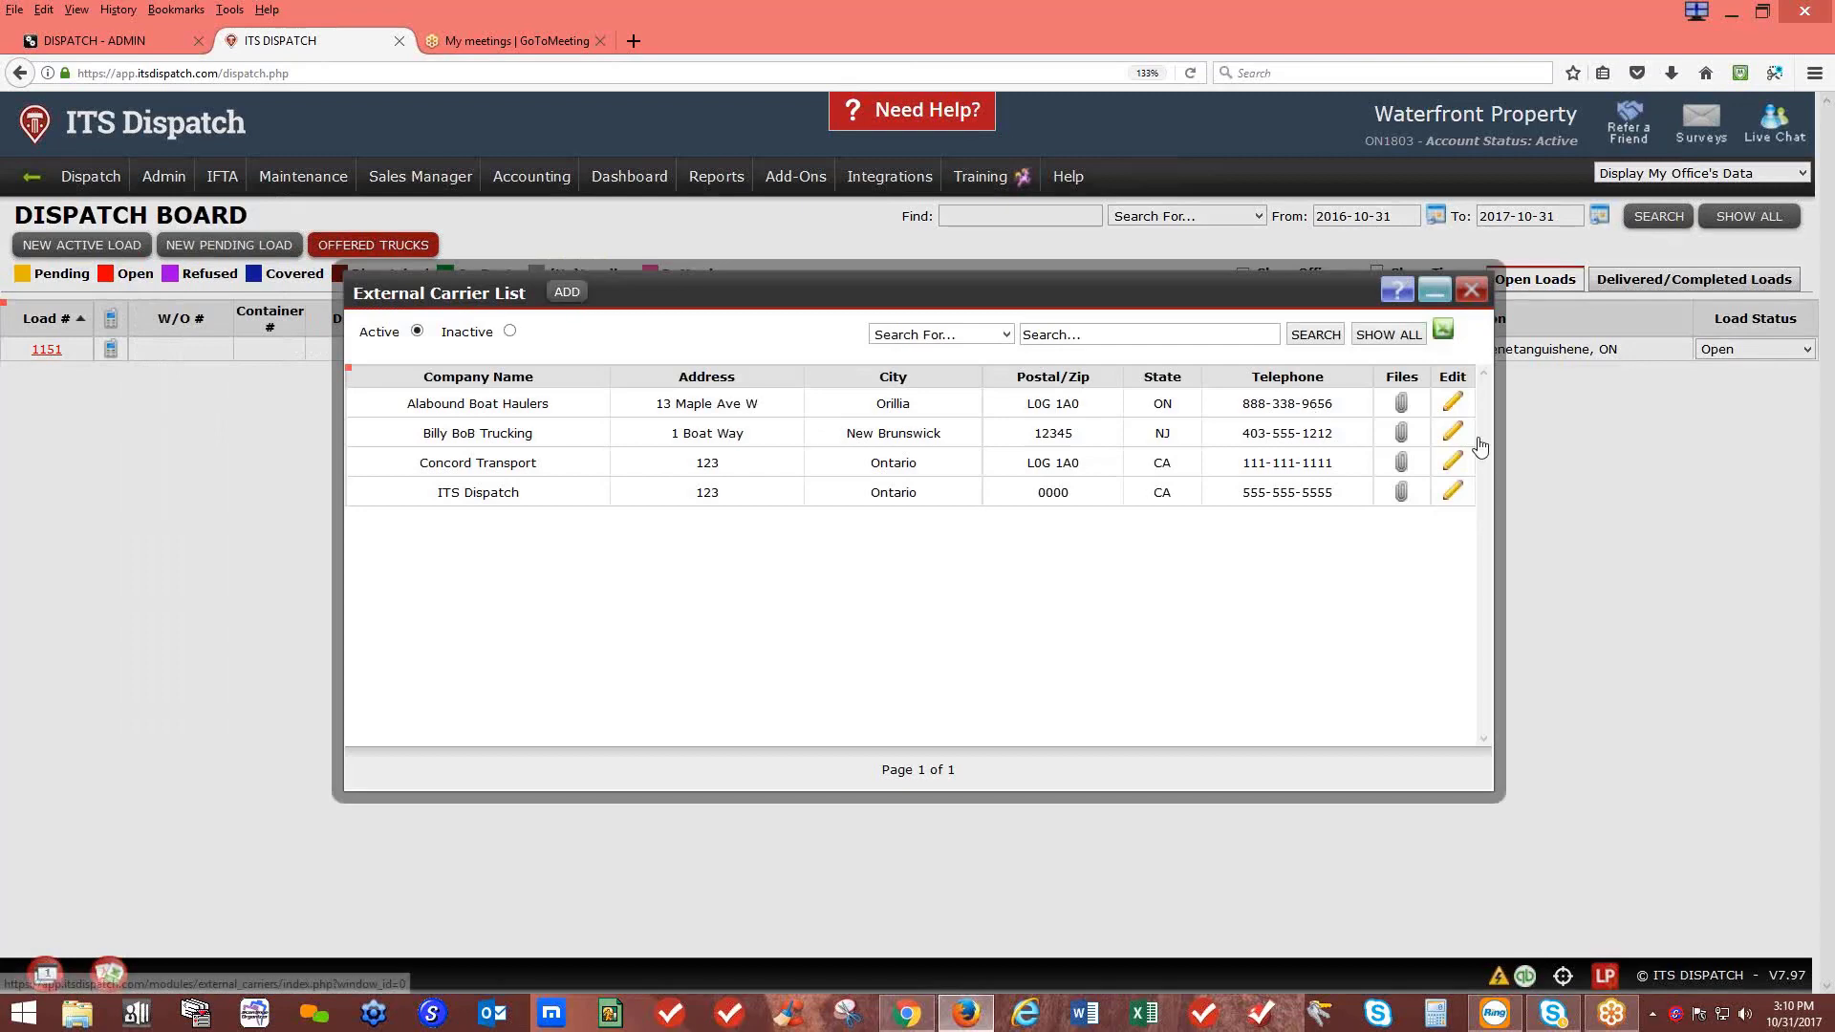
left_click(1452, 403)
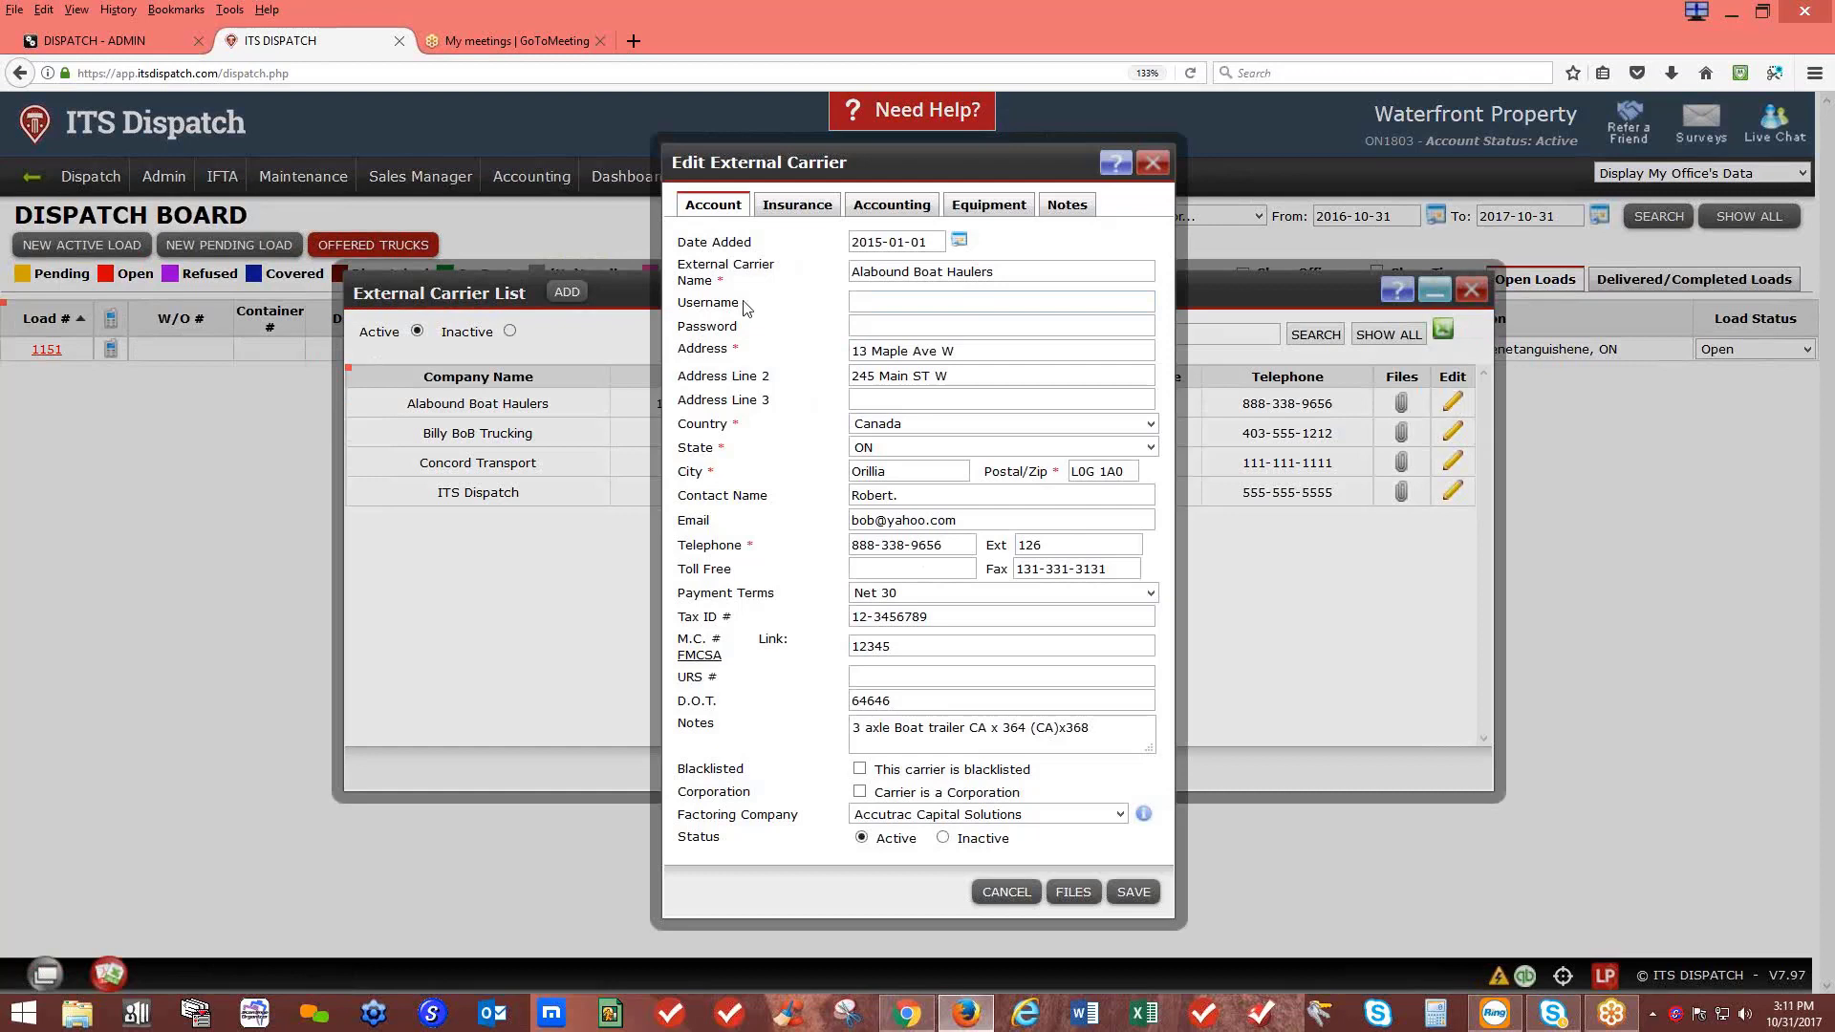
left_click_drag(742, 304, 686, 331)
left_click(751, 312)
left_click_drag(678, 303, 727, 319)
double_click(690, 326)
left_click(930, 304)
Step: Examine the city, email and payment terms fields in the Alabound Boat Haulers carrier account details
left_click(911, 471)
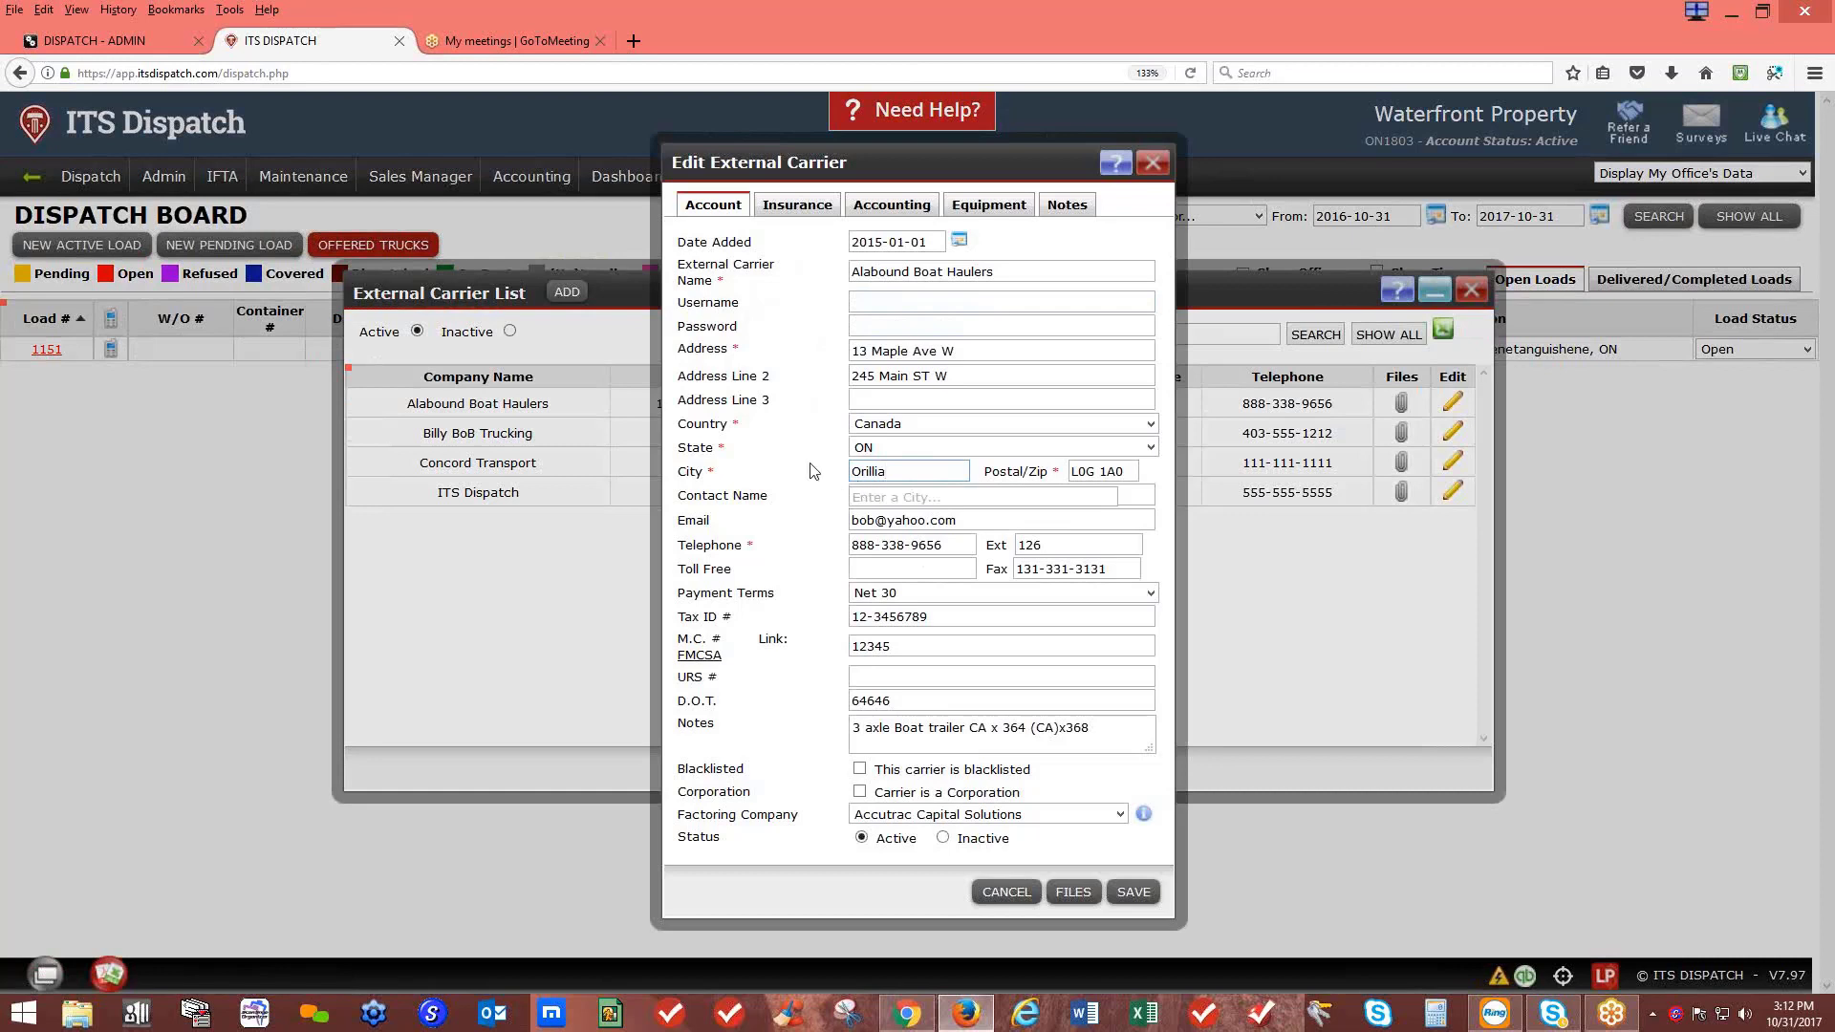
left_click(809, 520)
triple_click(965, 521)
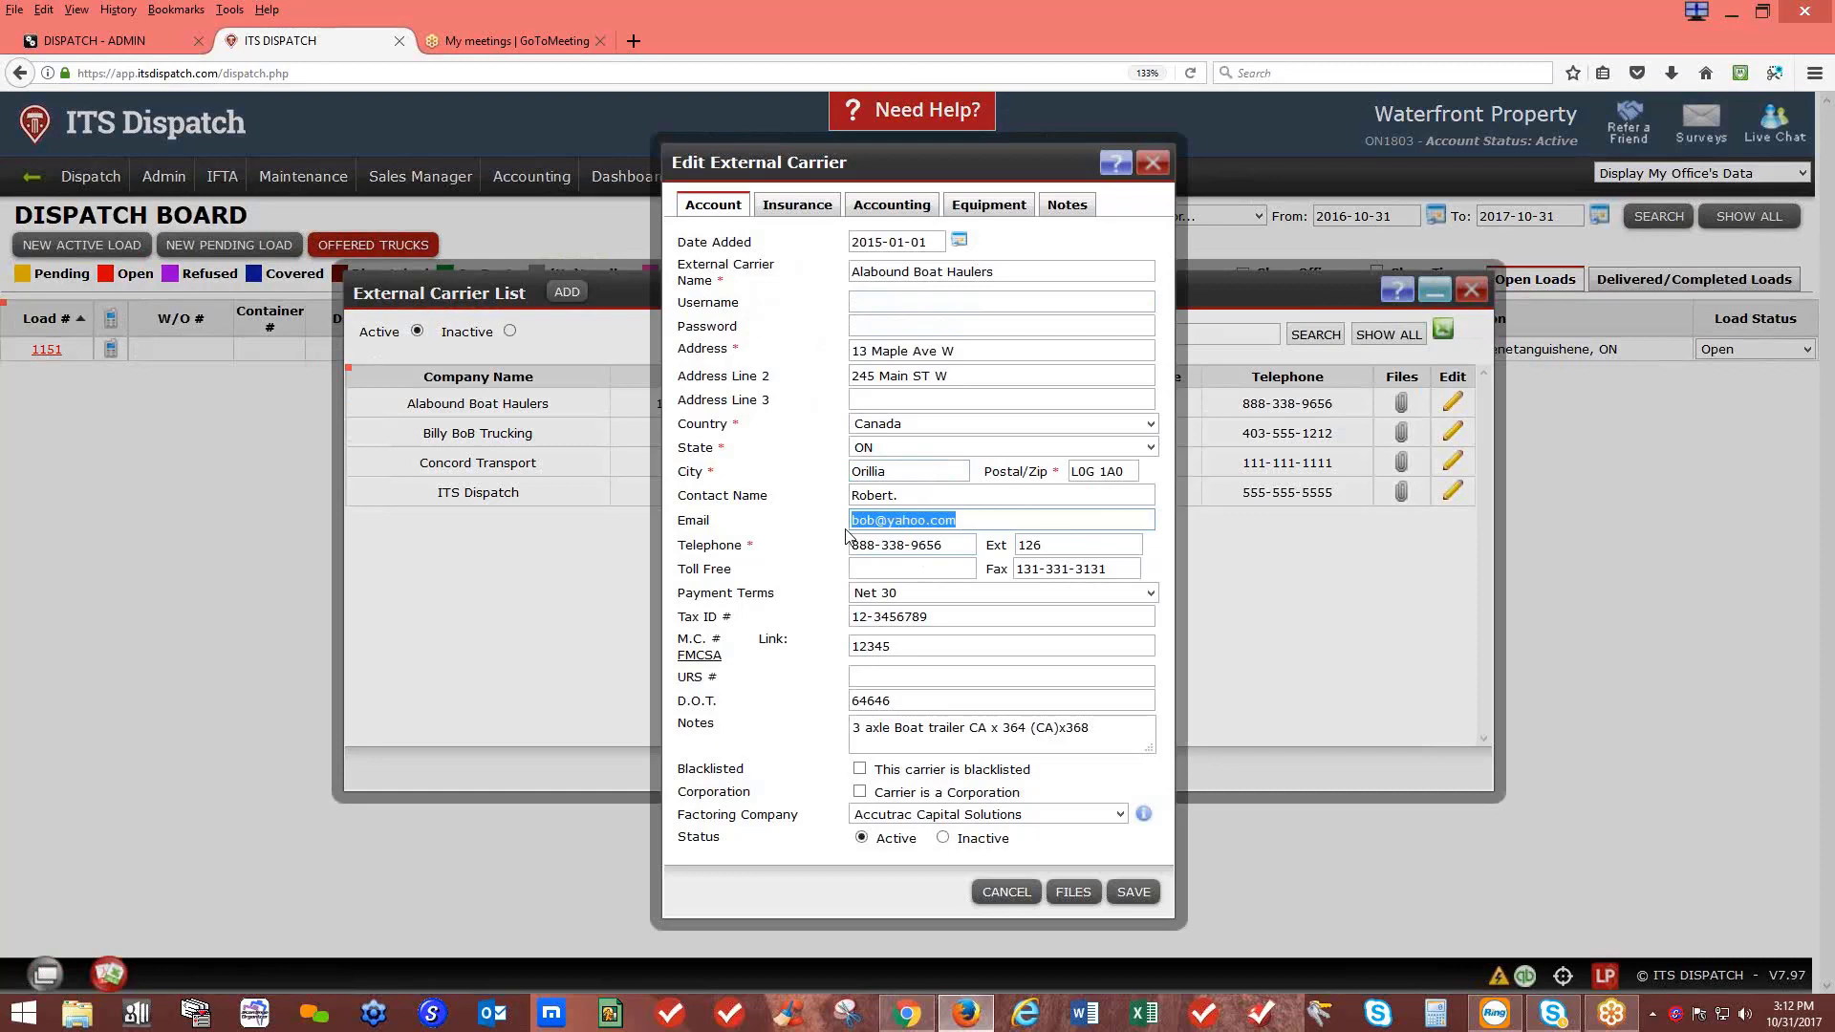
left_click(920, 595)
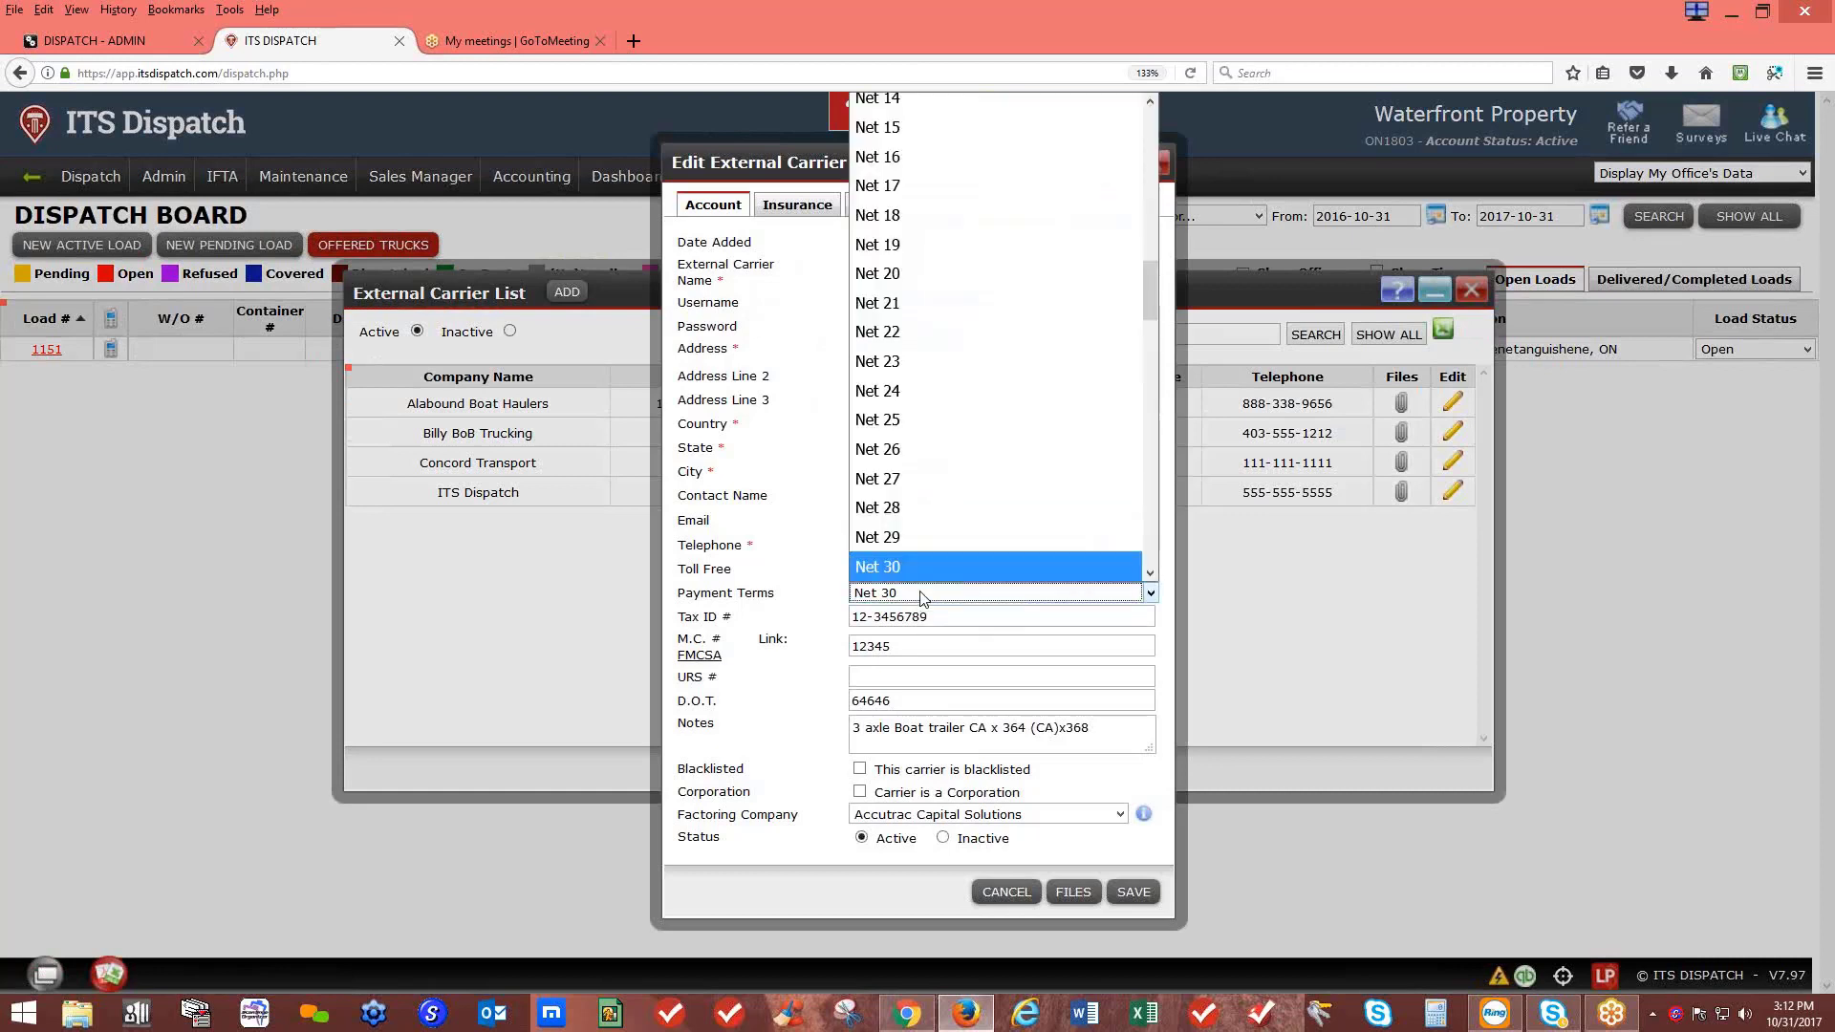
left_click(908, 594)
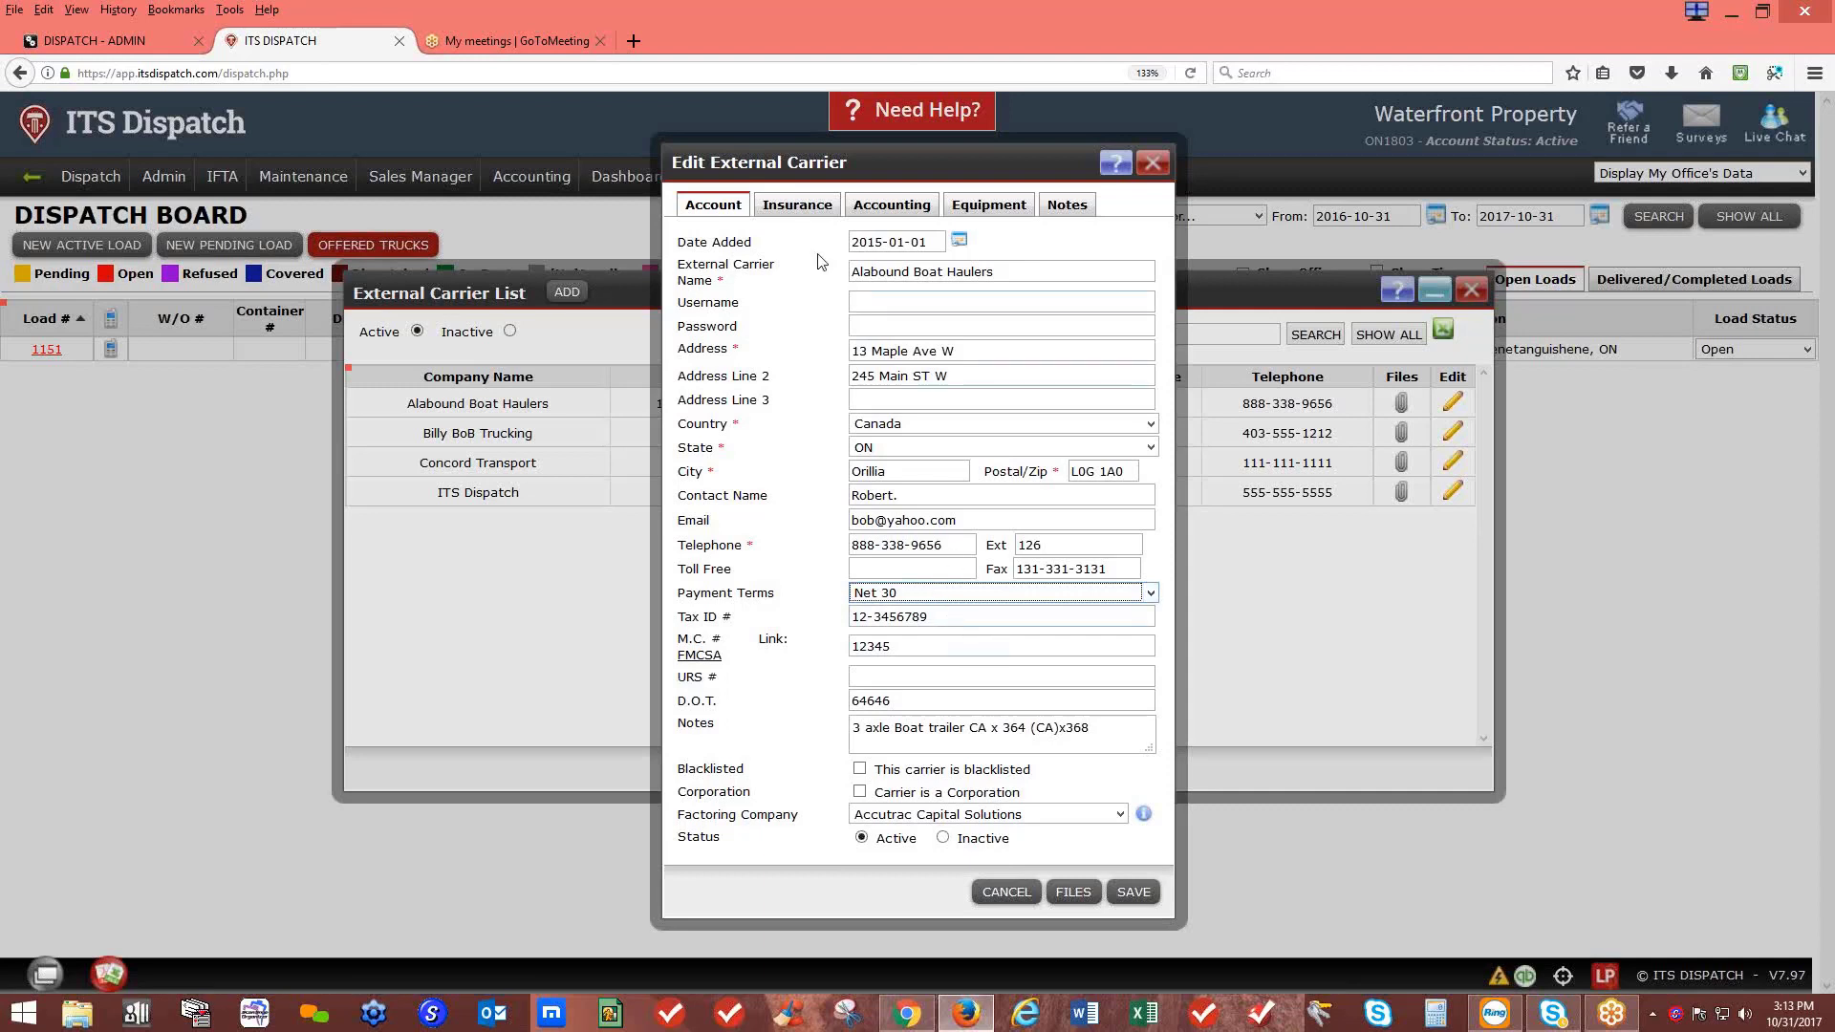
Step: Examine the carrier's insurance details, and close the record and the external carrier list without saving
left_click(806, 209)
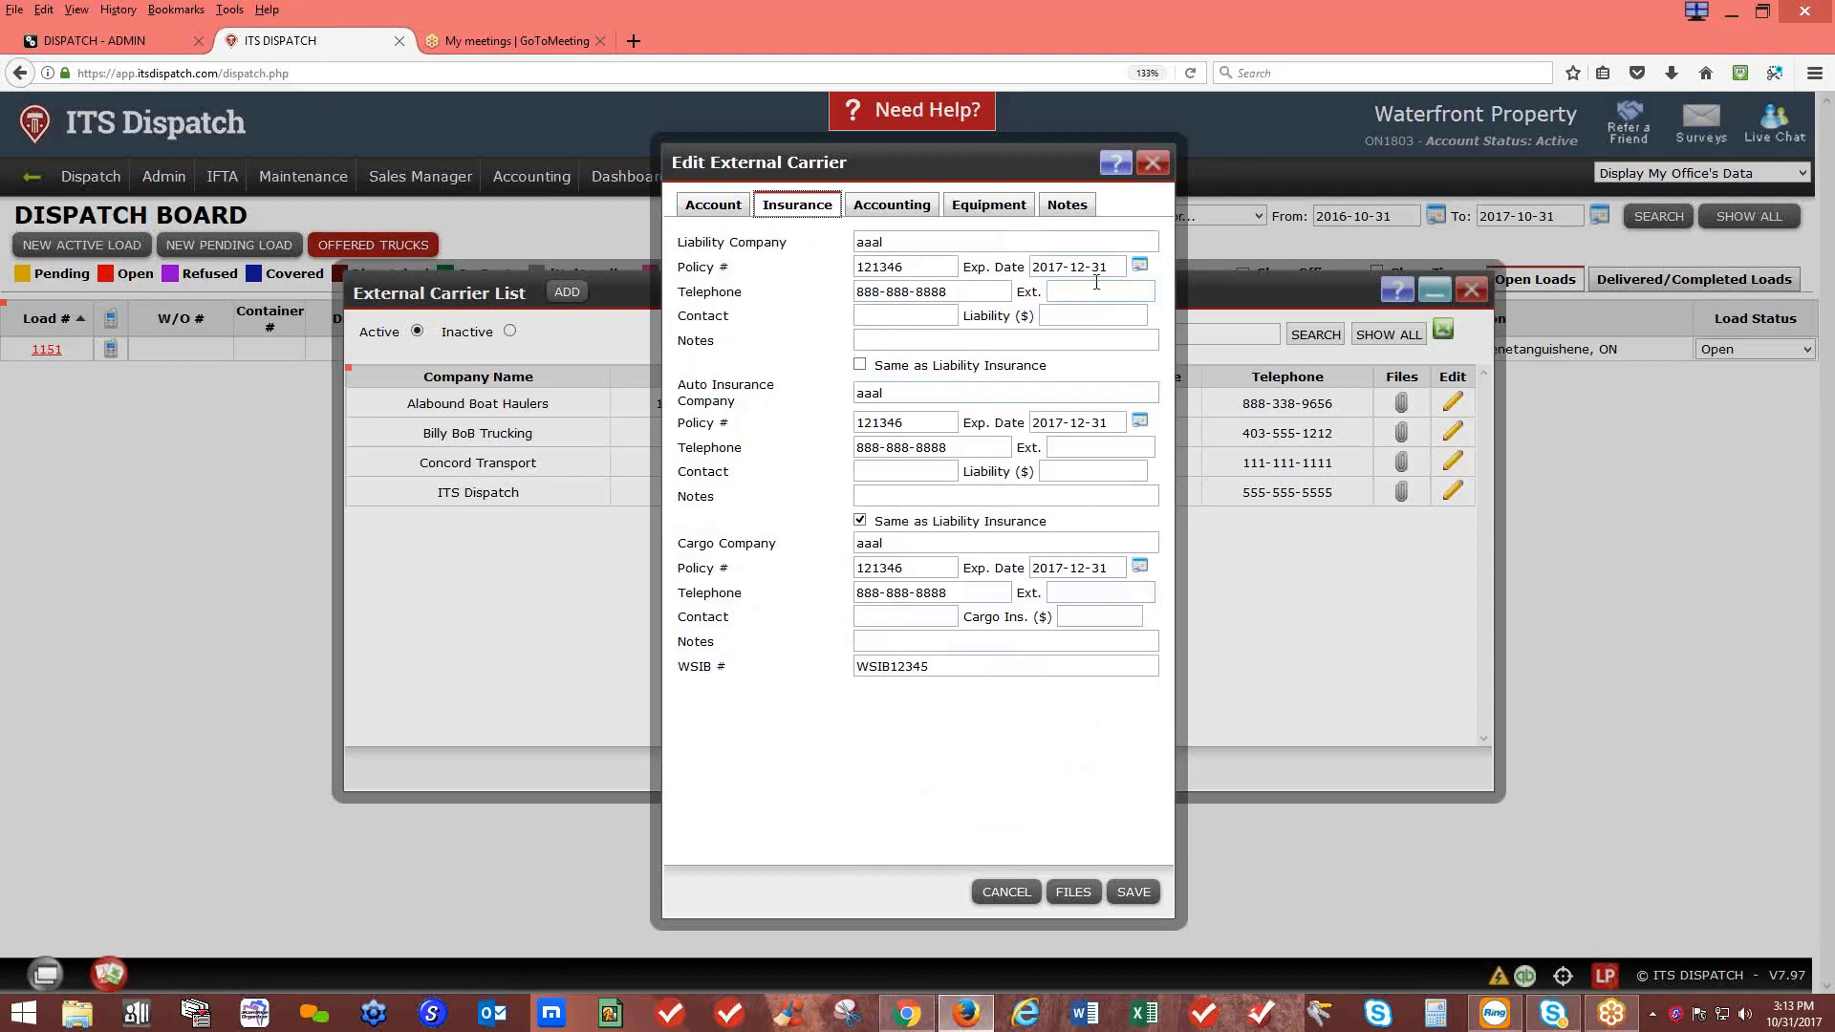
left_click(1151, 162)
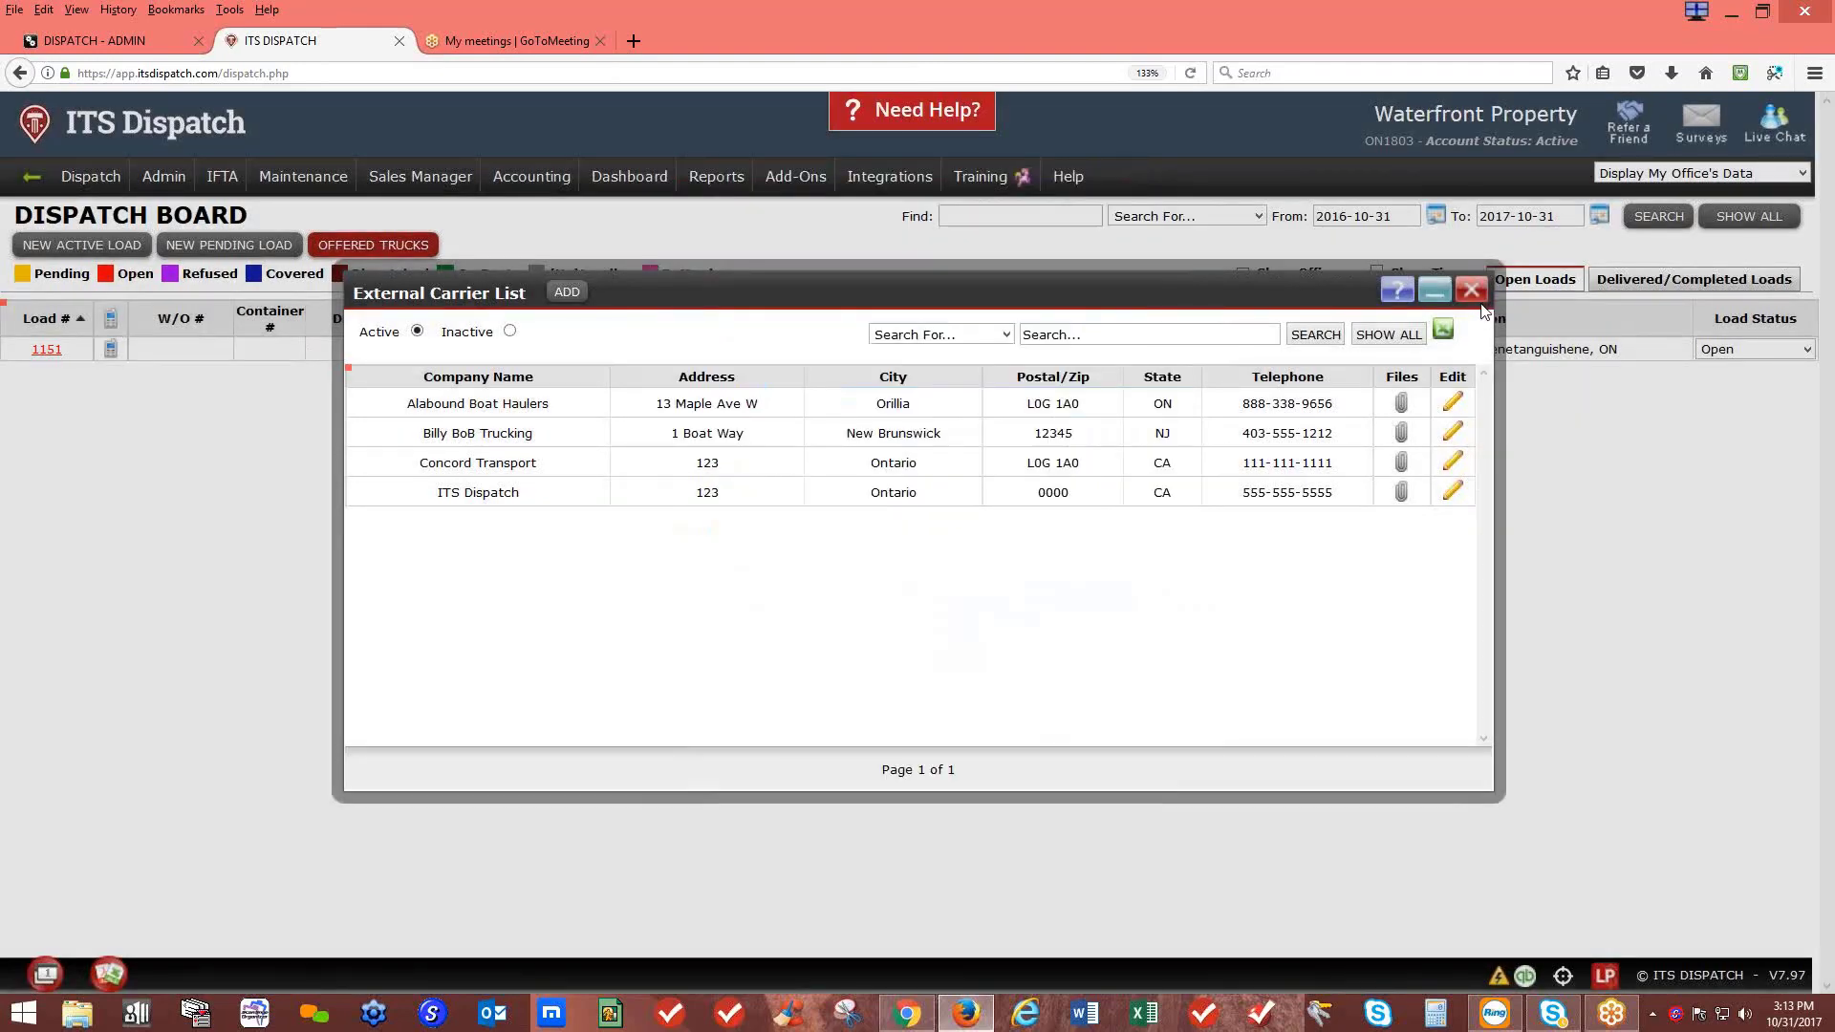
left_click(1479, 299)
Step: Open the customs broker list and examine a blank form for a new broker, closing both without saving
mouse_move(270, 182)
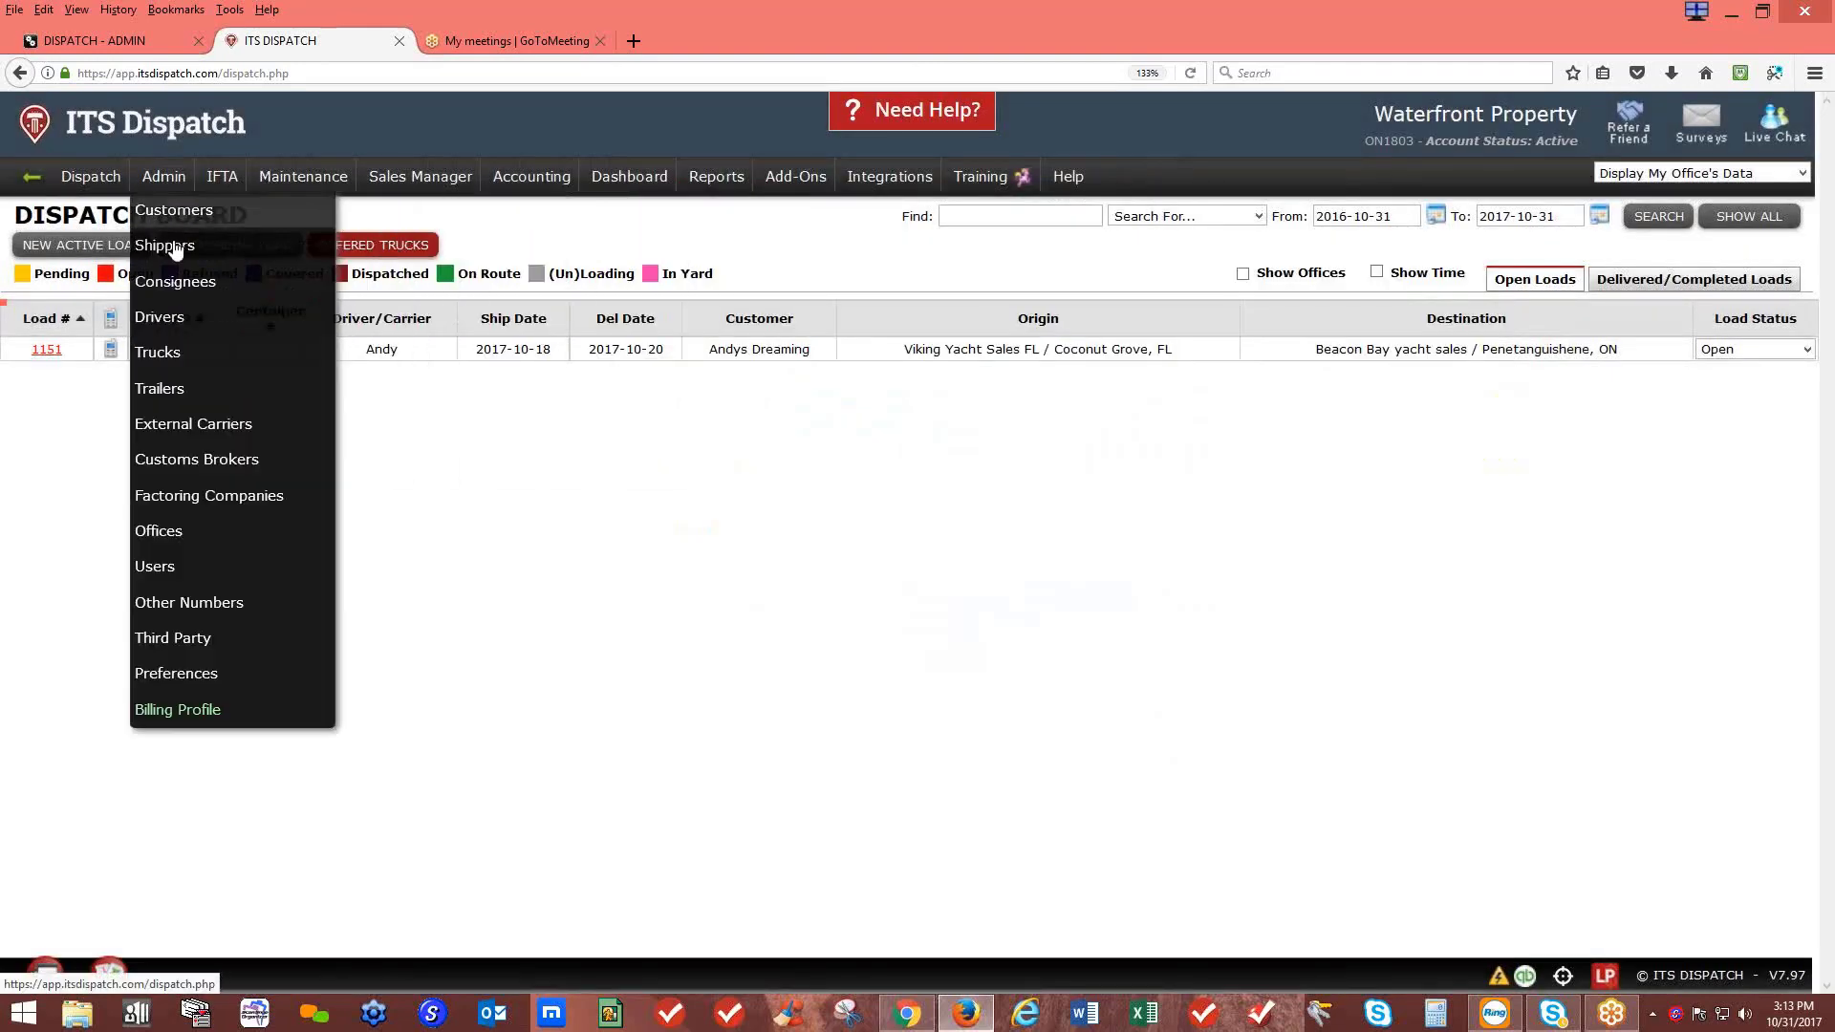
left_click(185, 463)
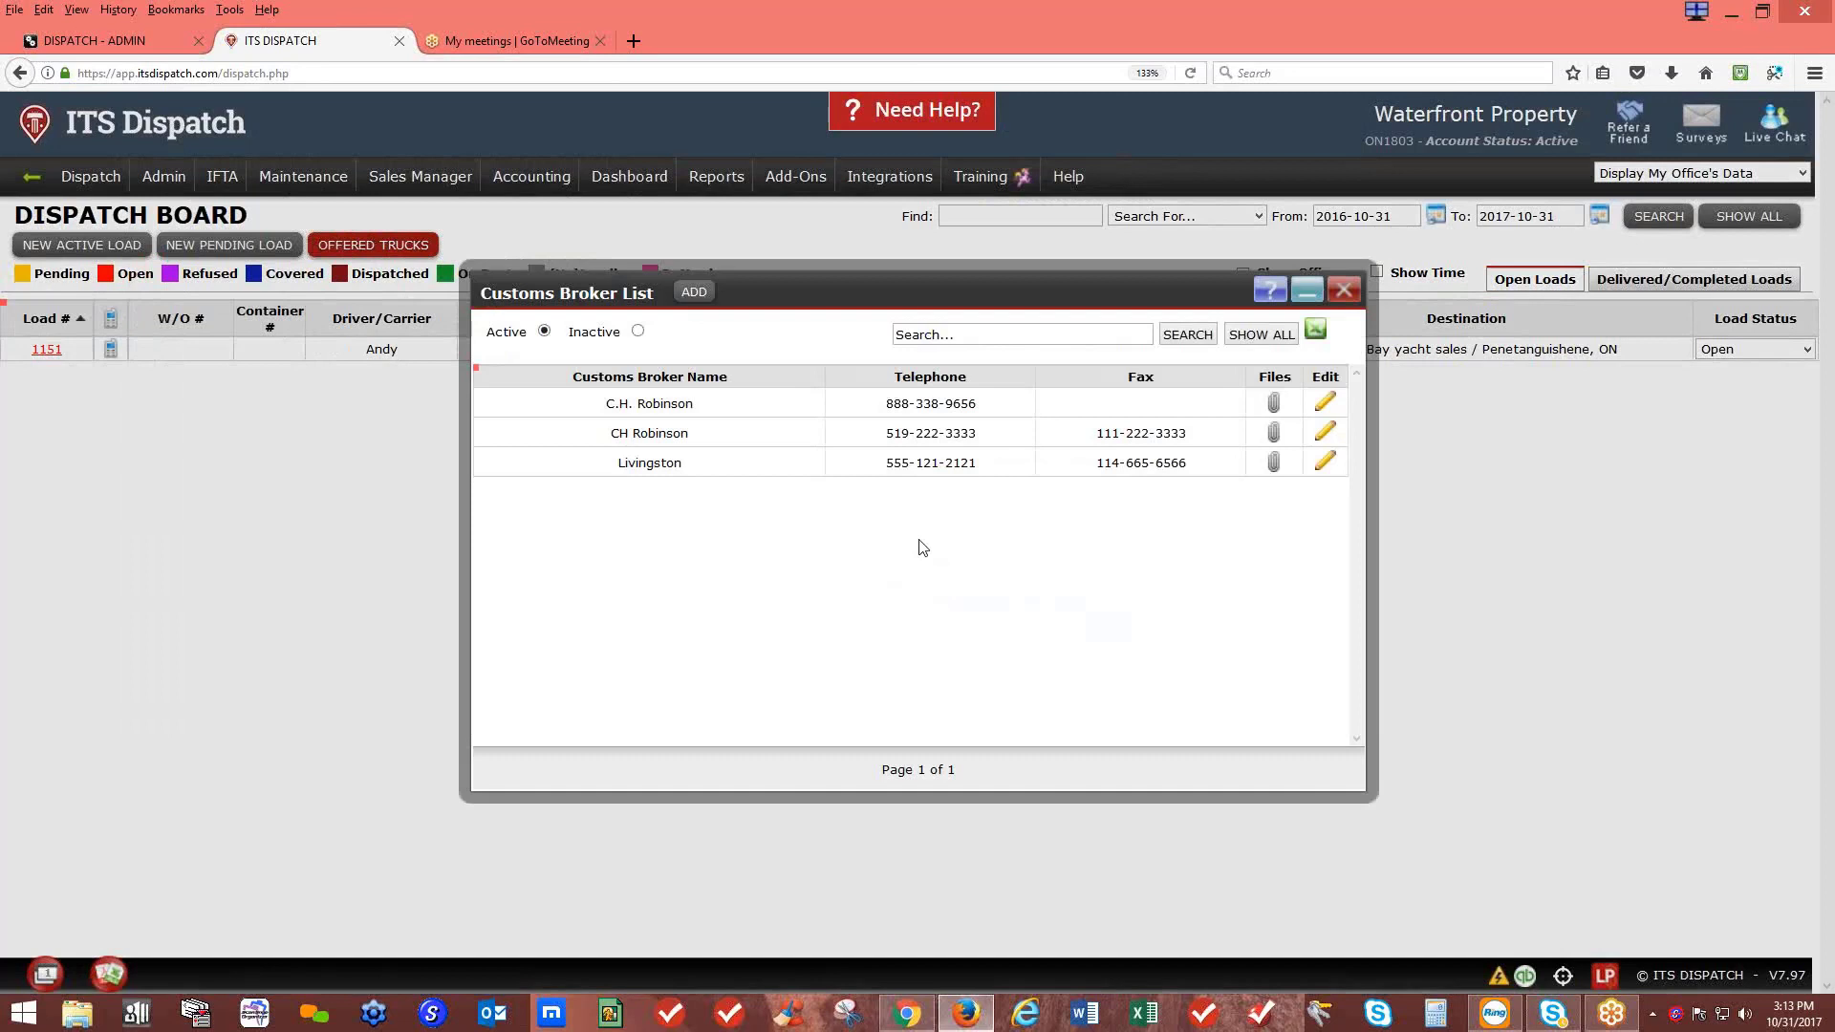
left_click(699, 296)
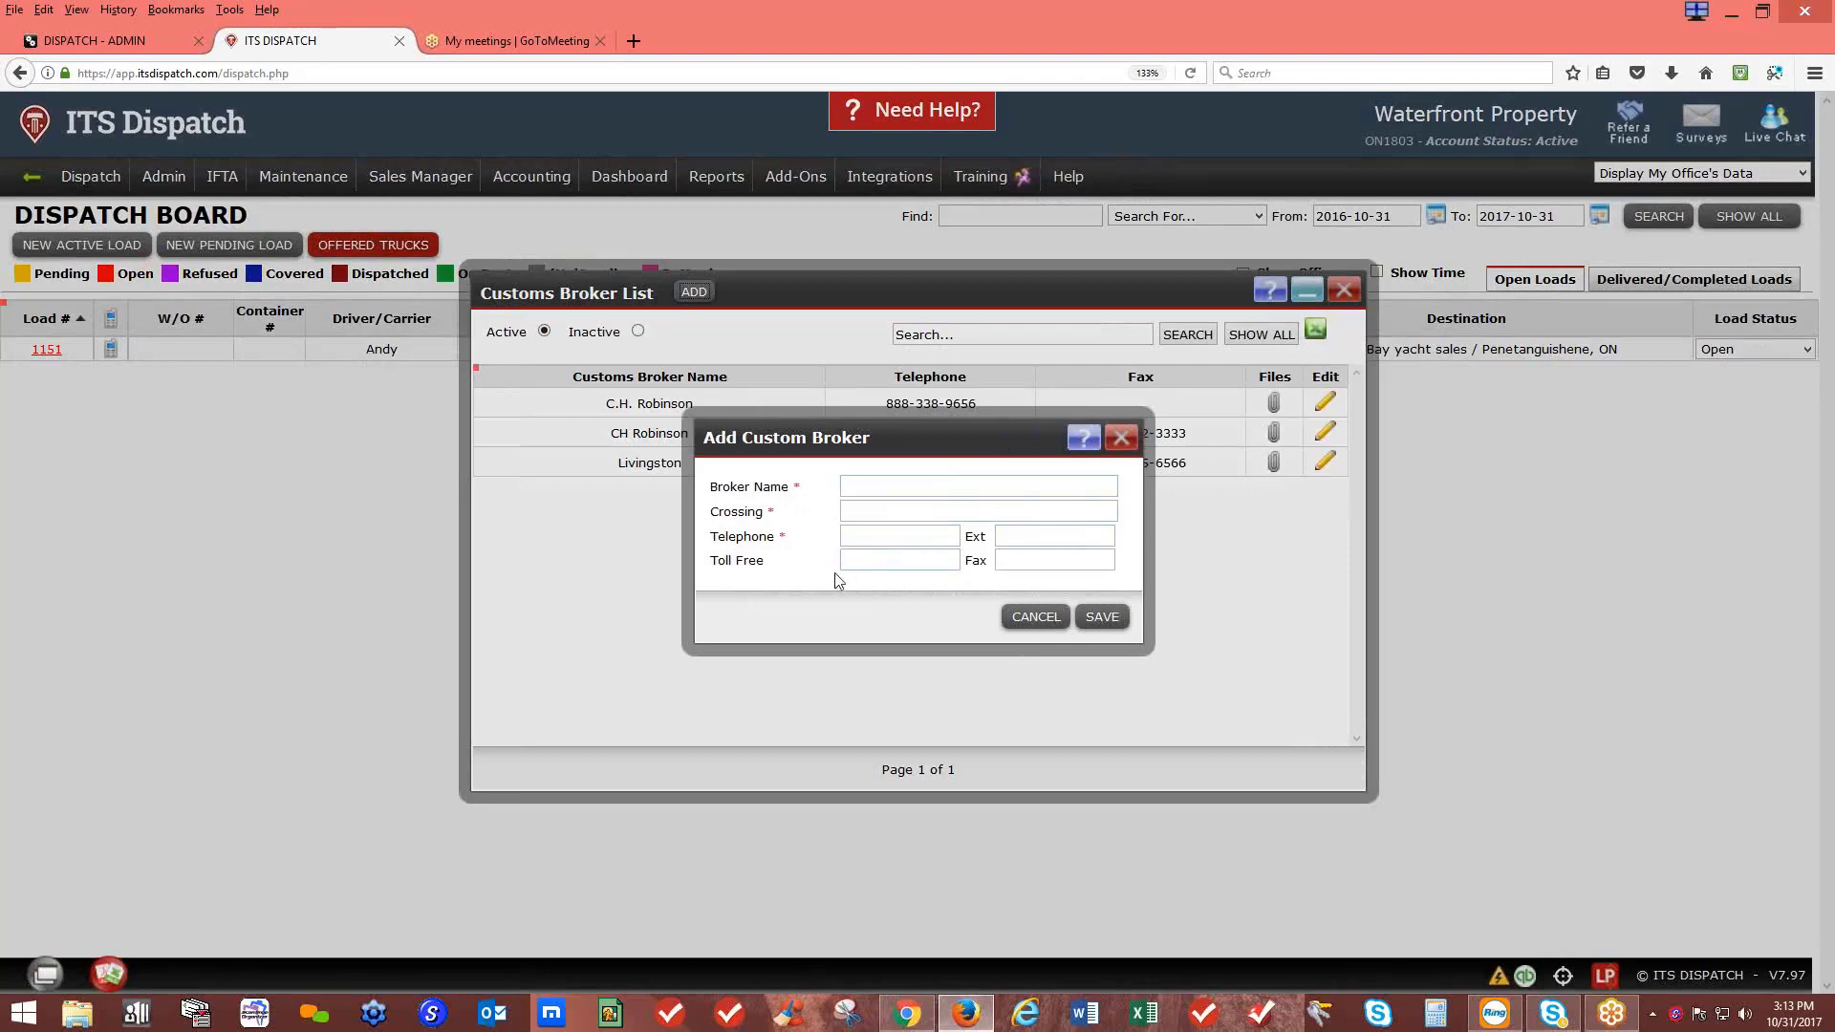
left_click(1120, 437)
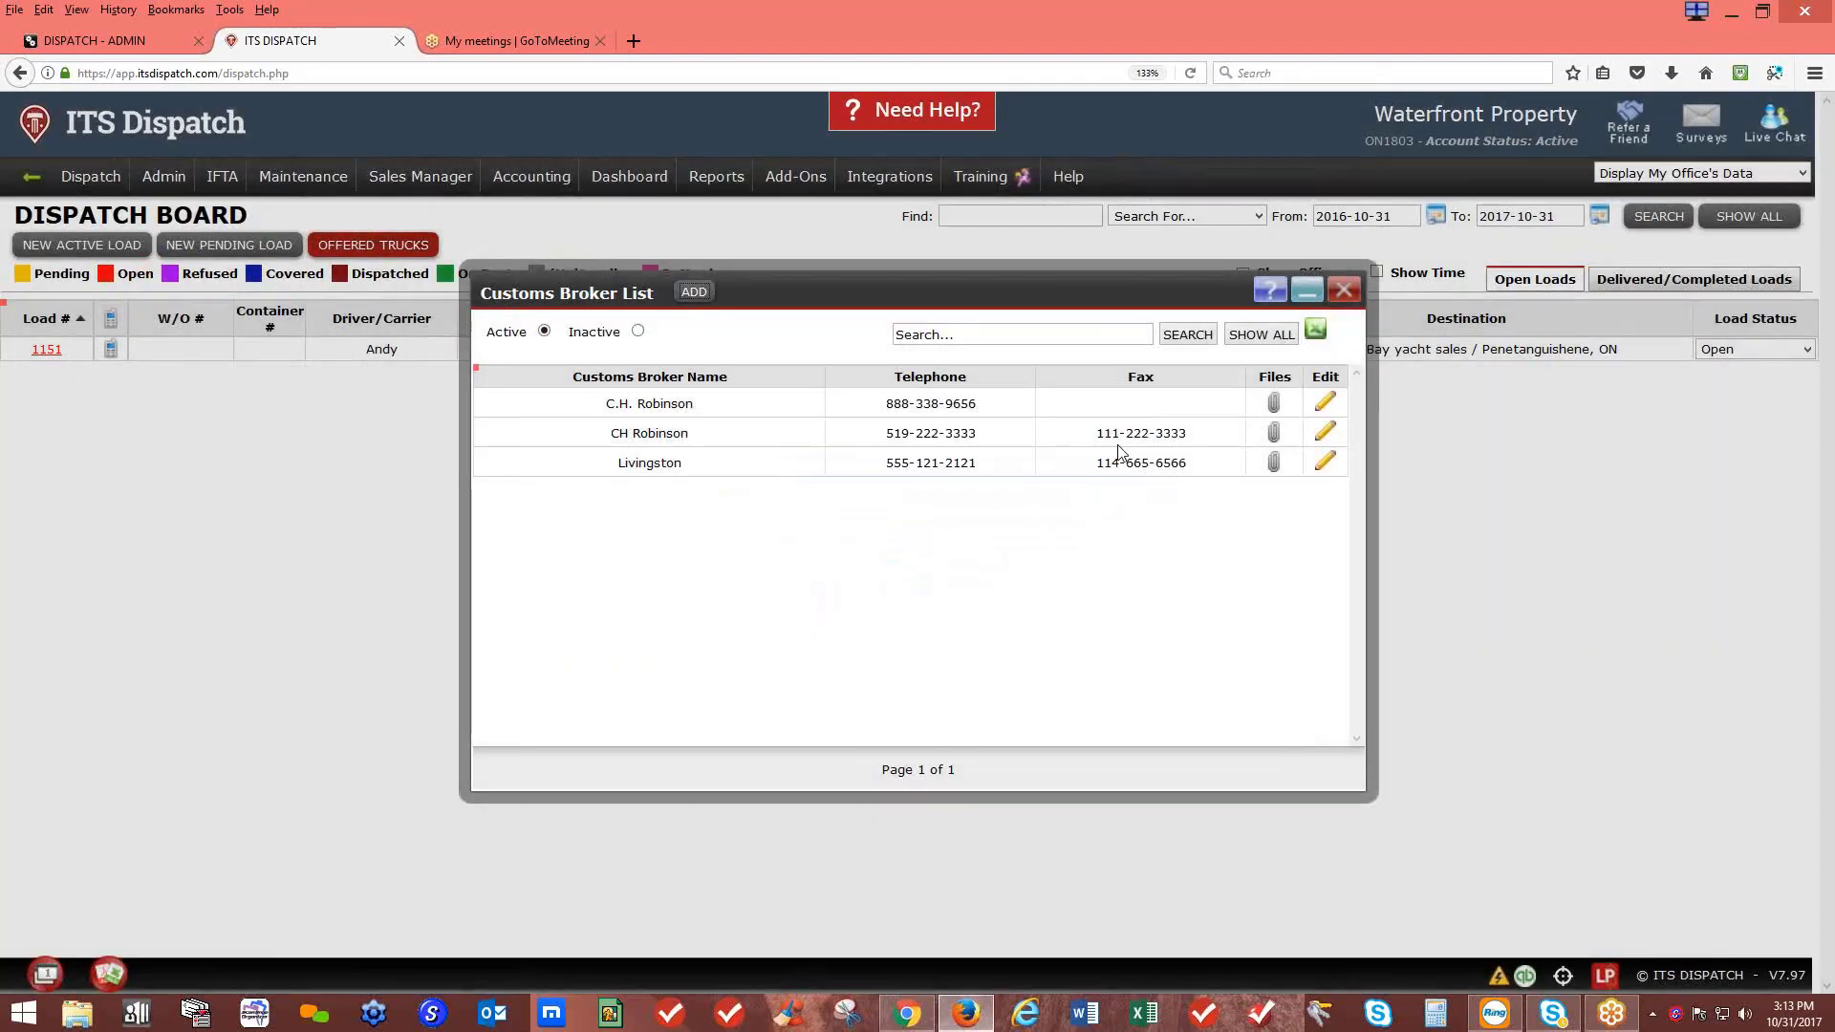
left_click(1344, 290)
Step: Open the list of factoring companies, examine its entries and the option for adding one, and close it
mouse_move(178, 191)
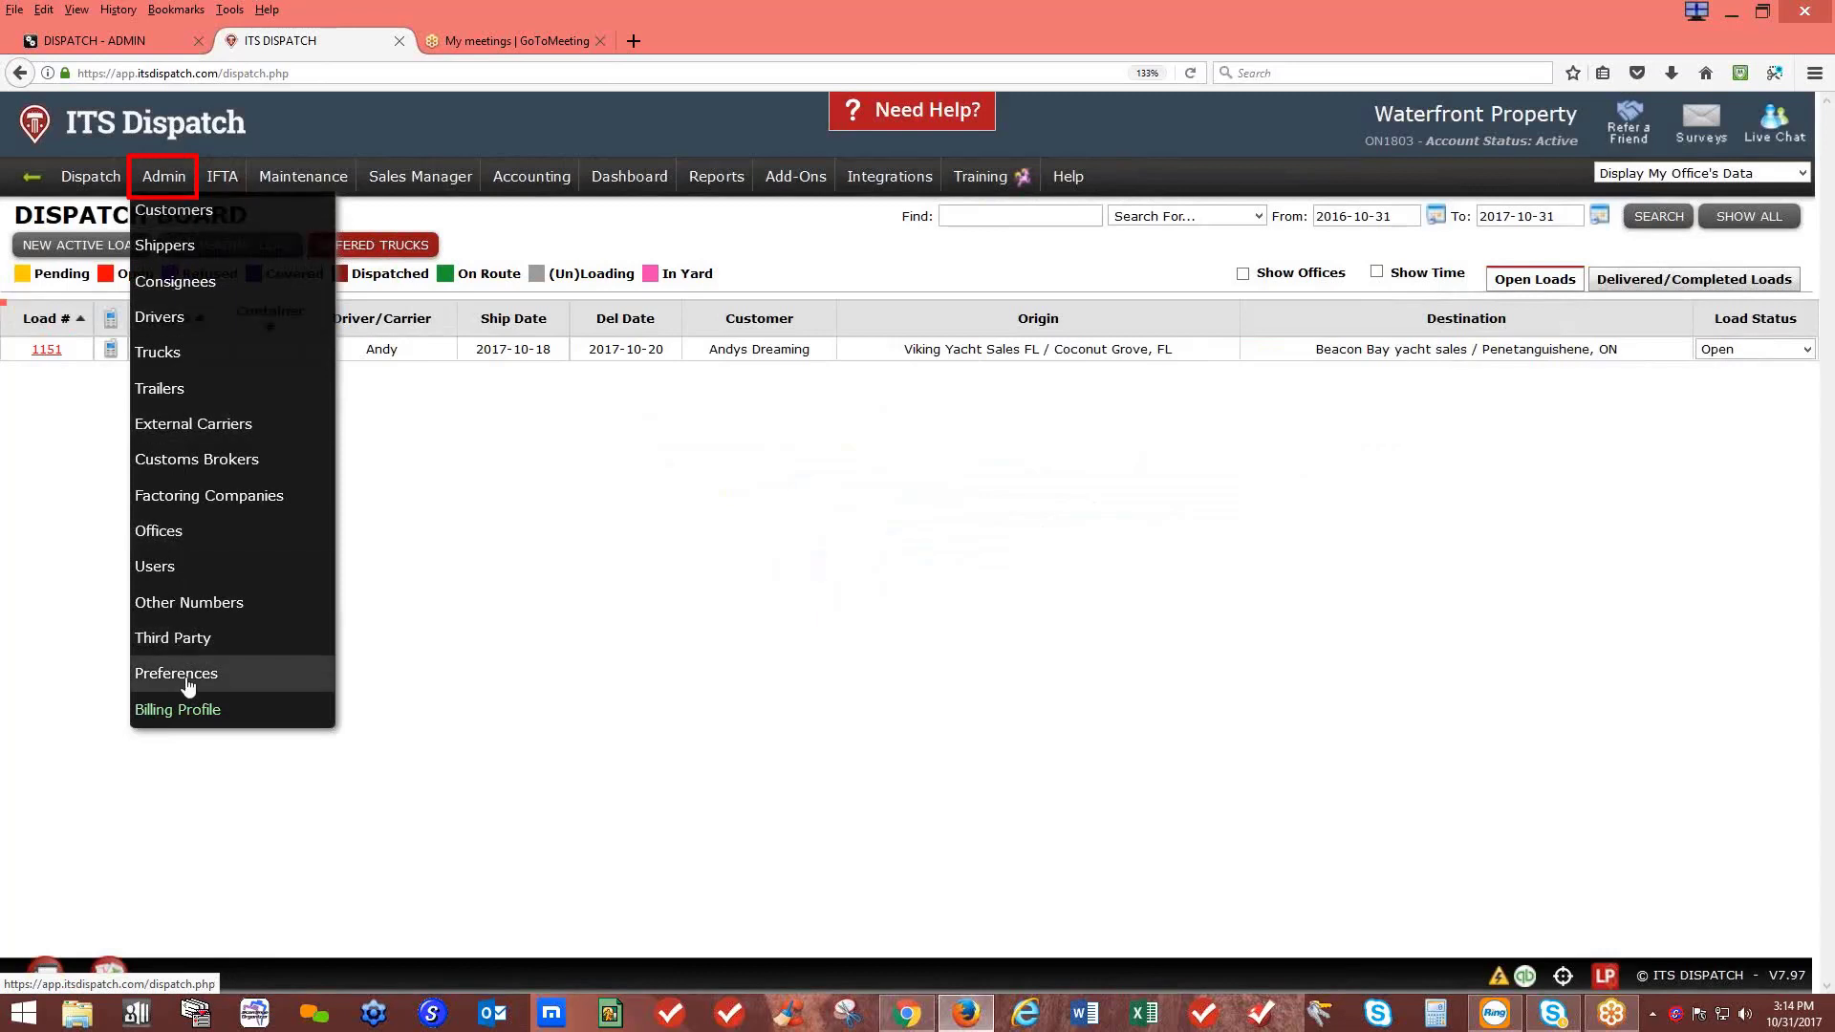
left_click(191, 503)
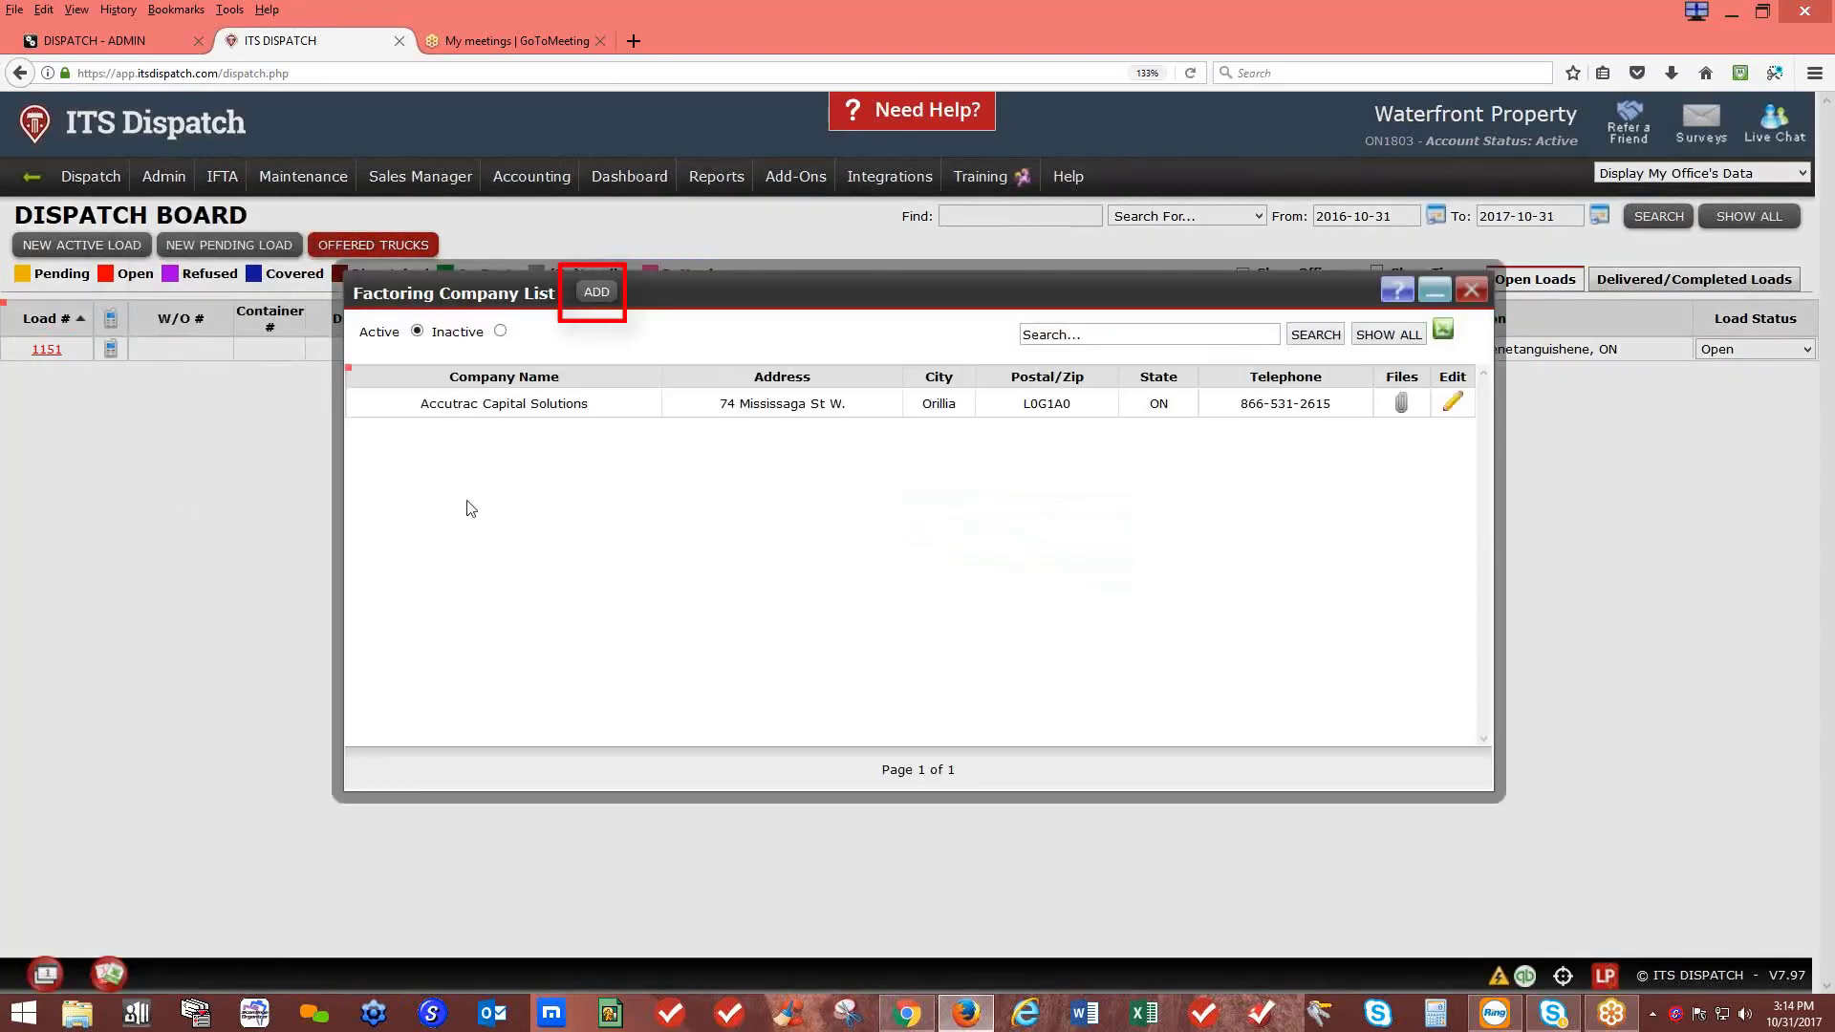
left_click(1472, 303)
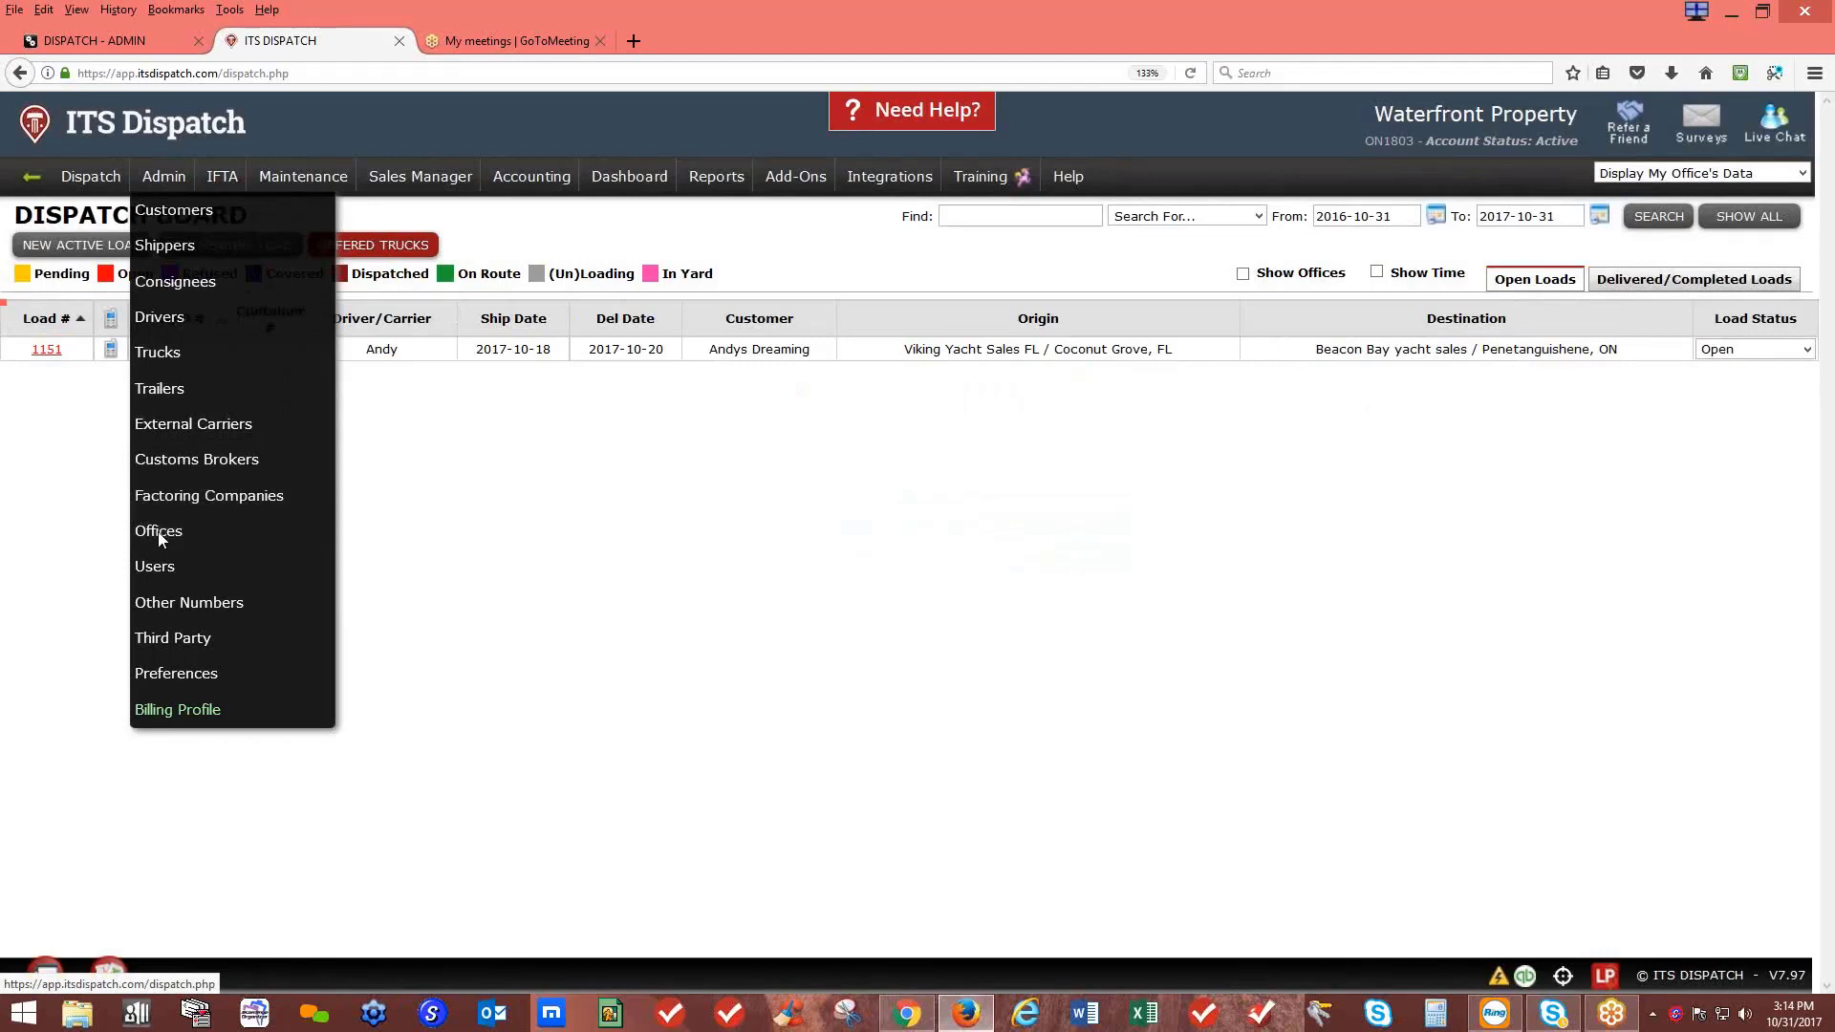
Step: In the user list, set the Ocean Front Property user's permissions to Dispatcher and Sales Rep., and review the saved permissions
mouse_move(161, 191)
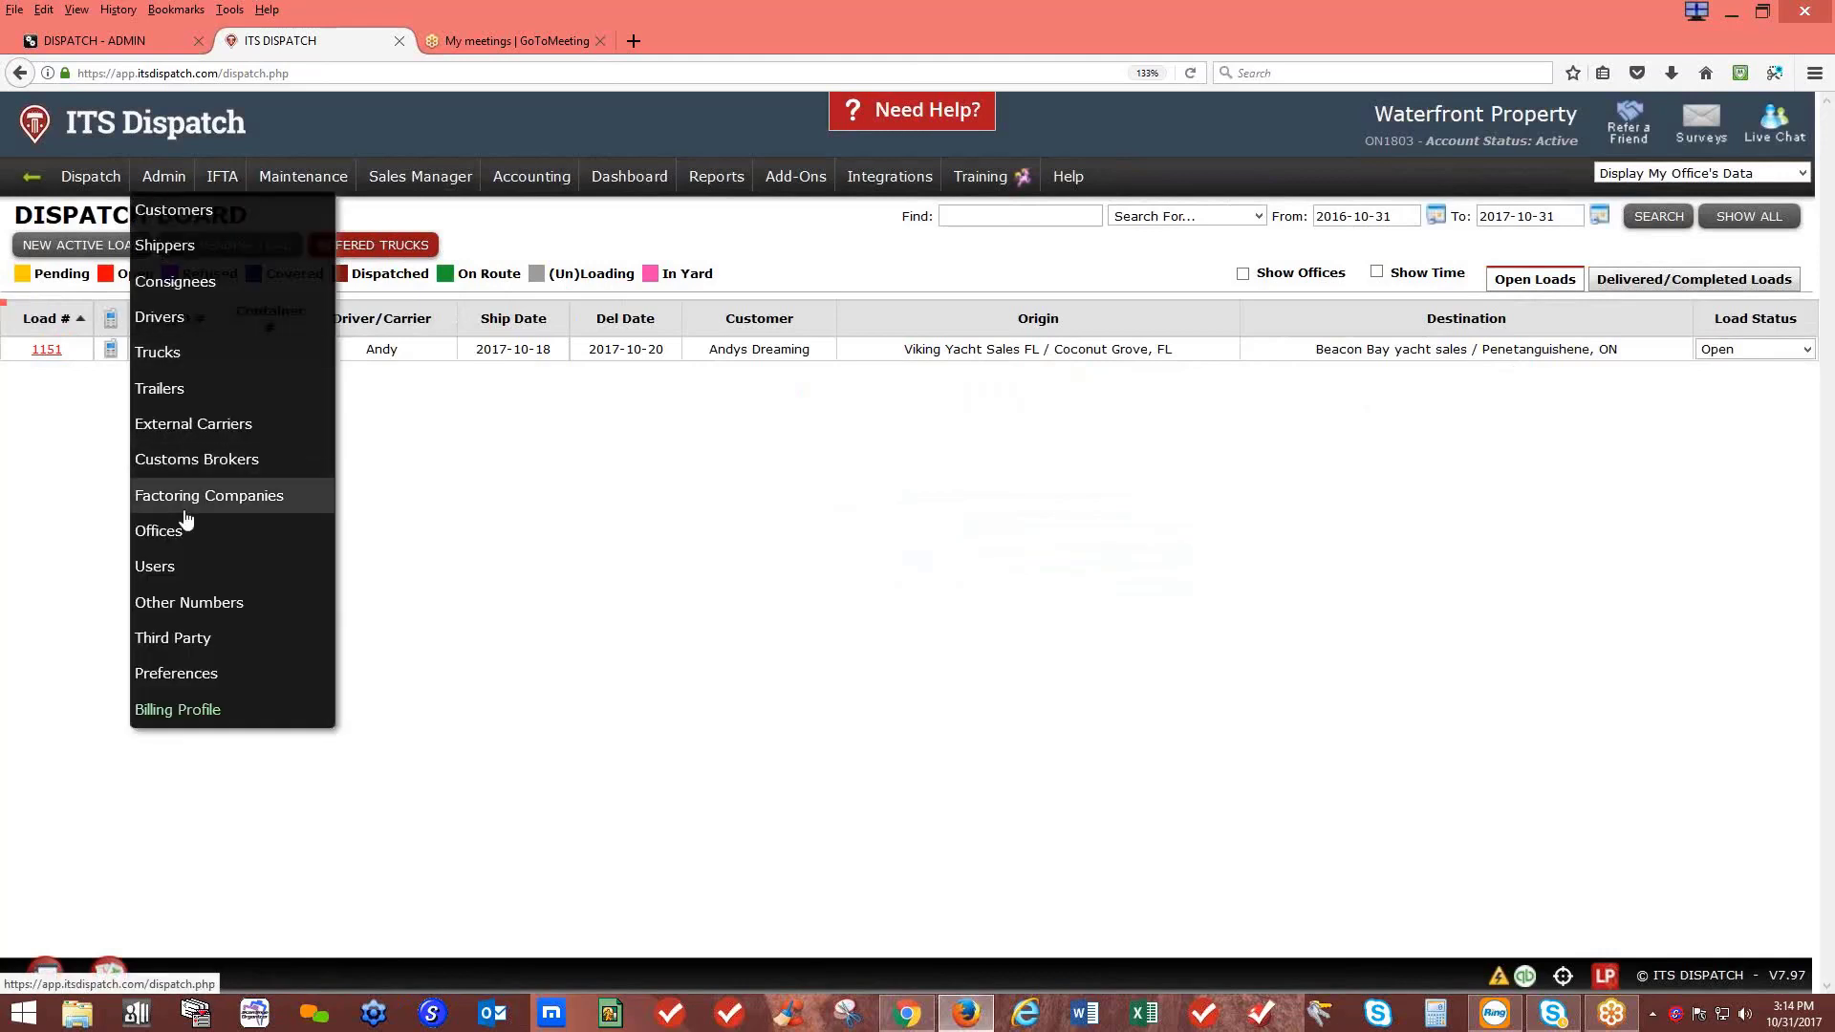
left_click(170, 572)
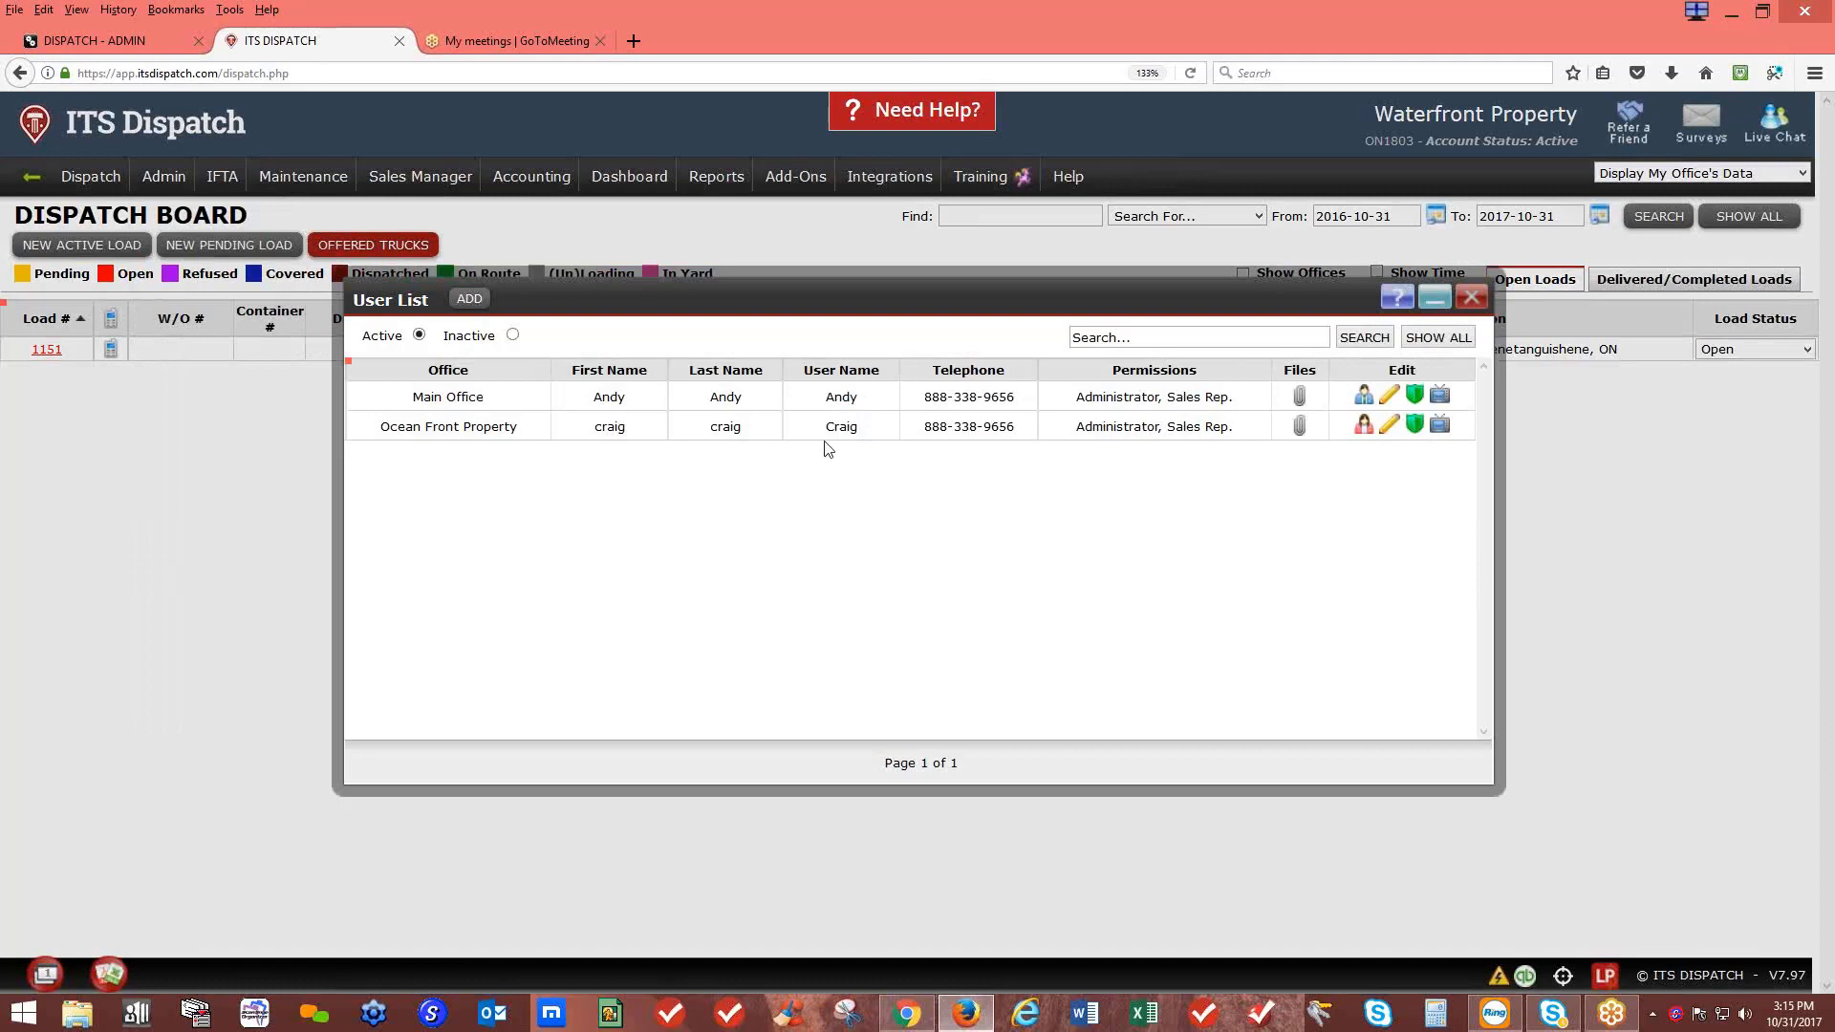
left_click(1417, 428)
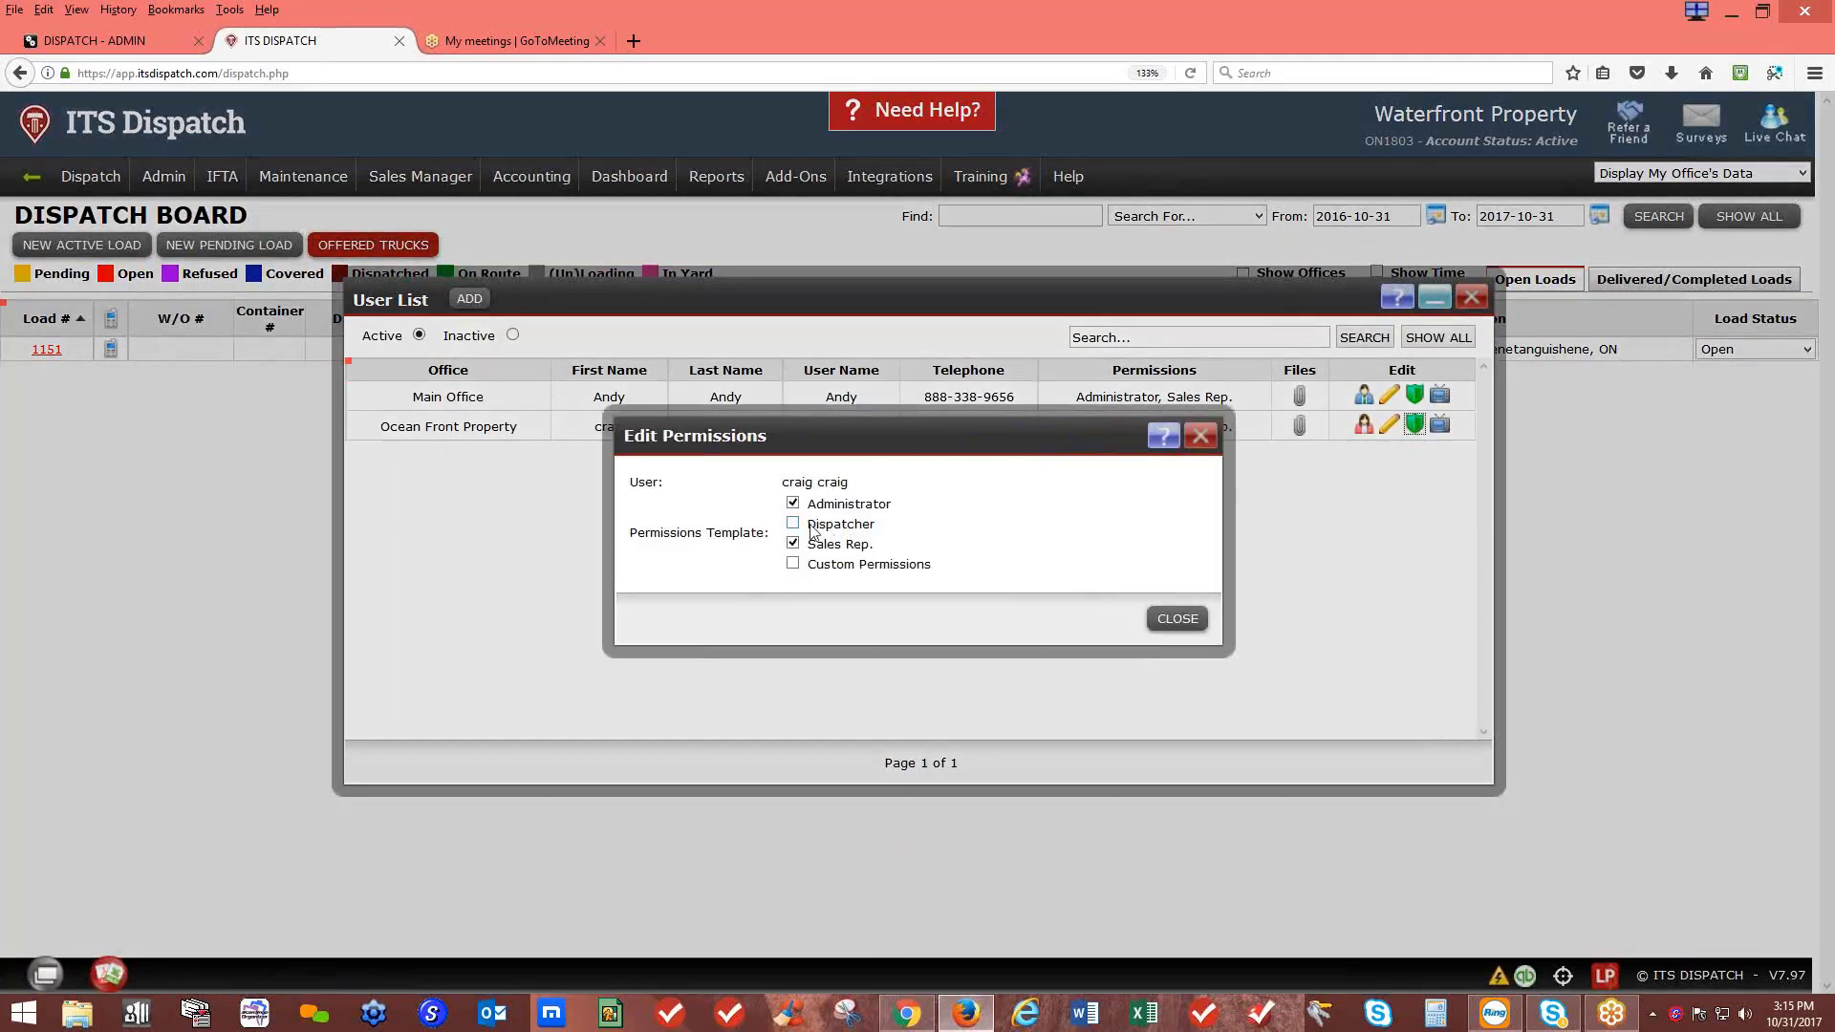
left_click(793, 524)
left_click(1180, 621)
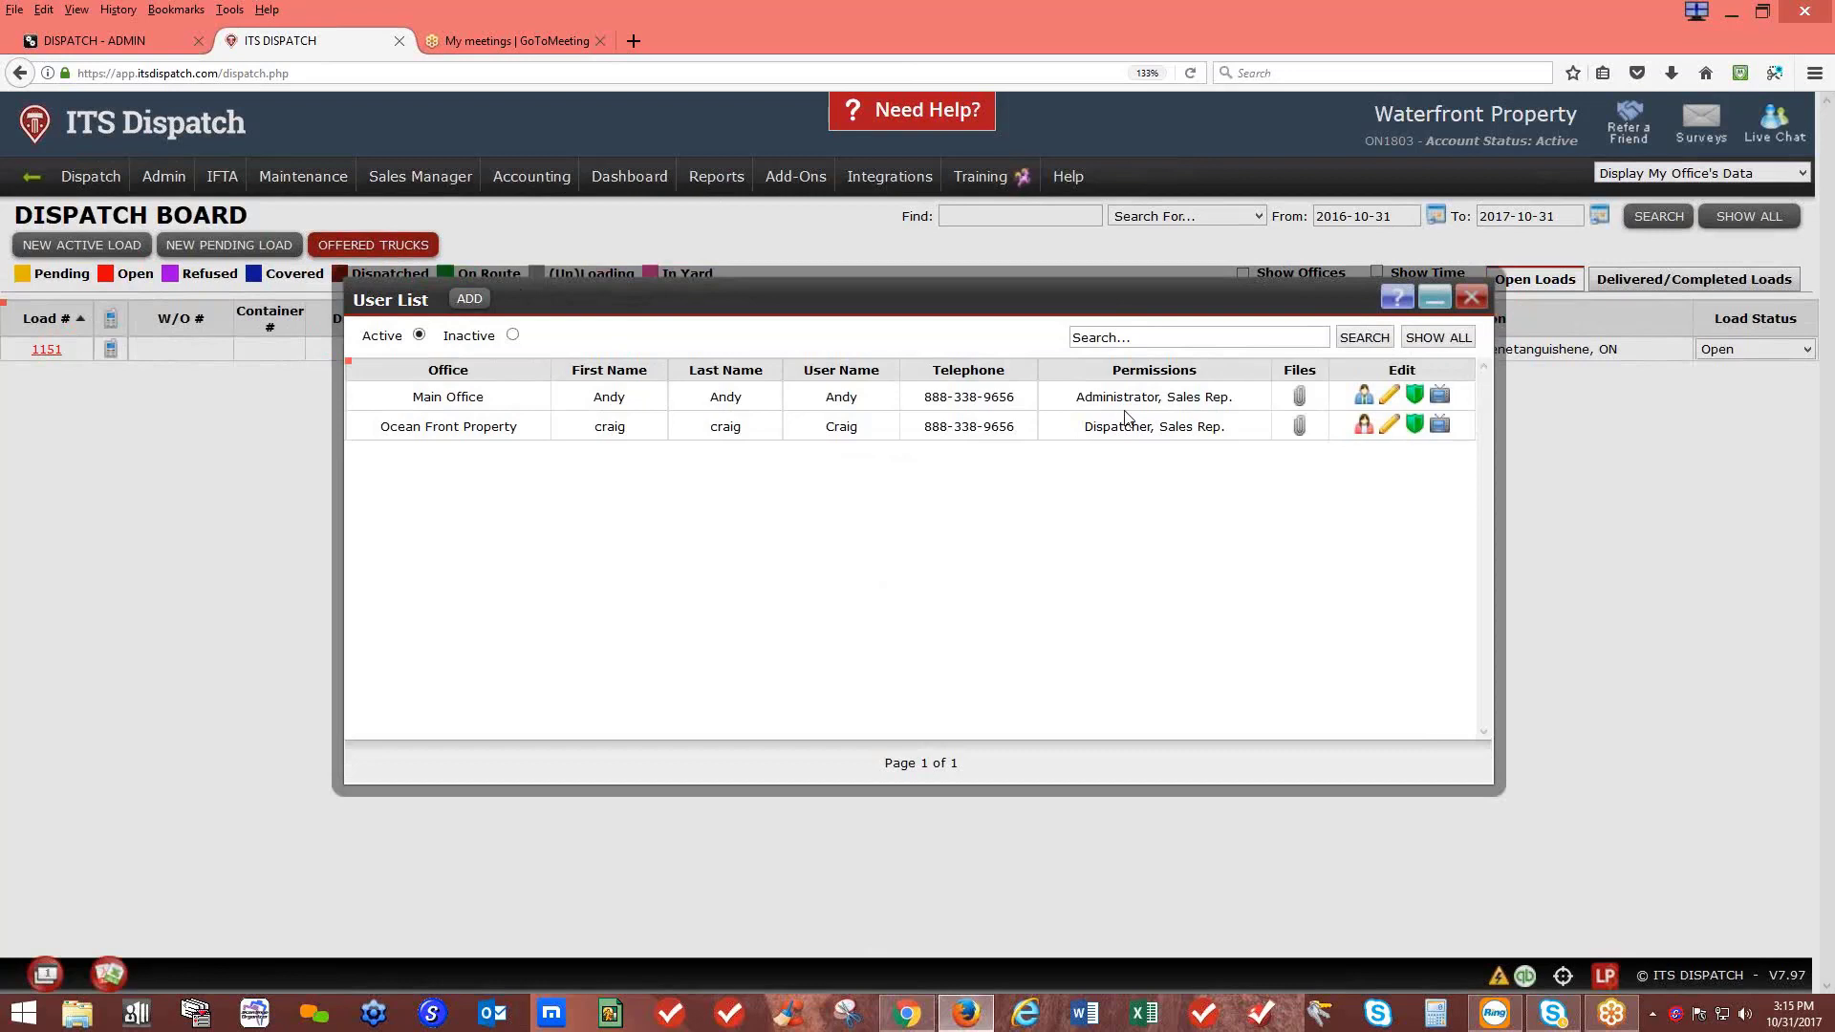
left_click(1415, 424)
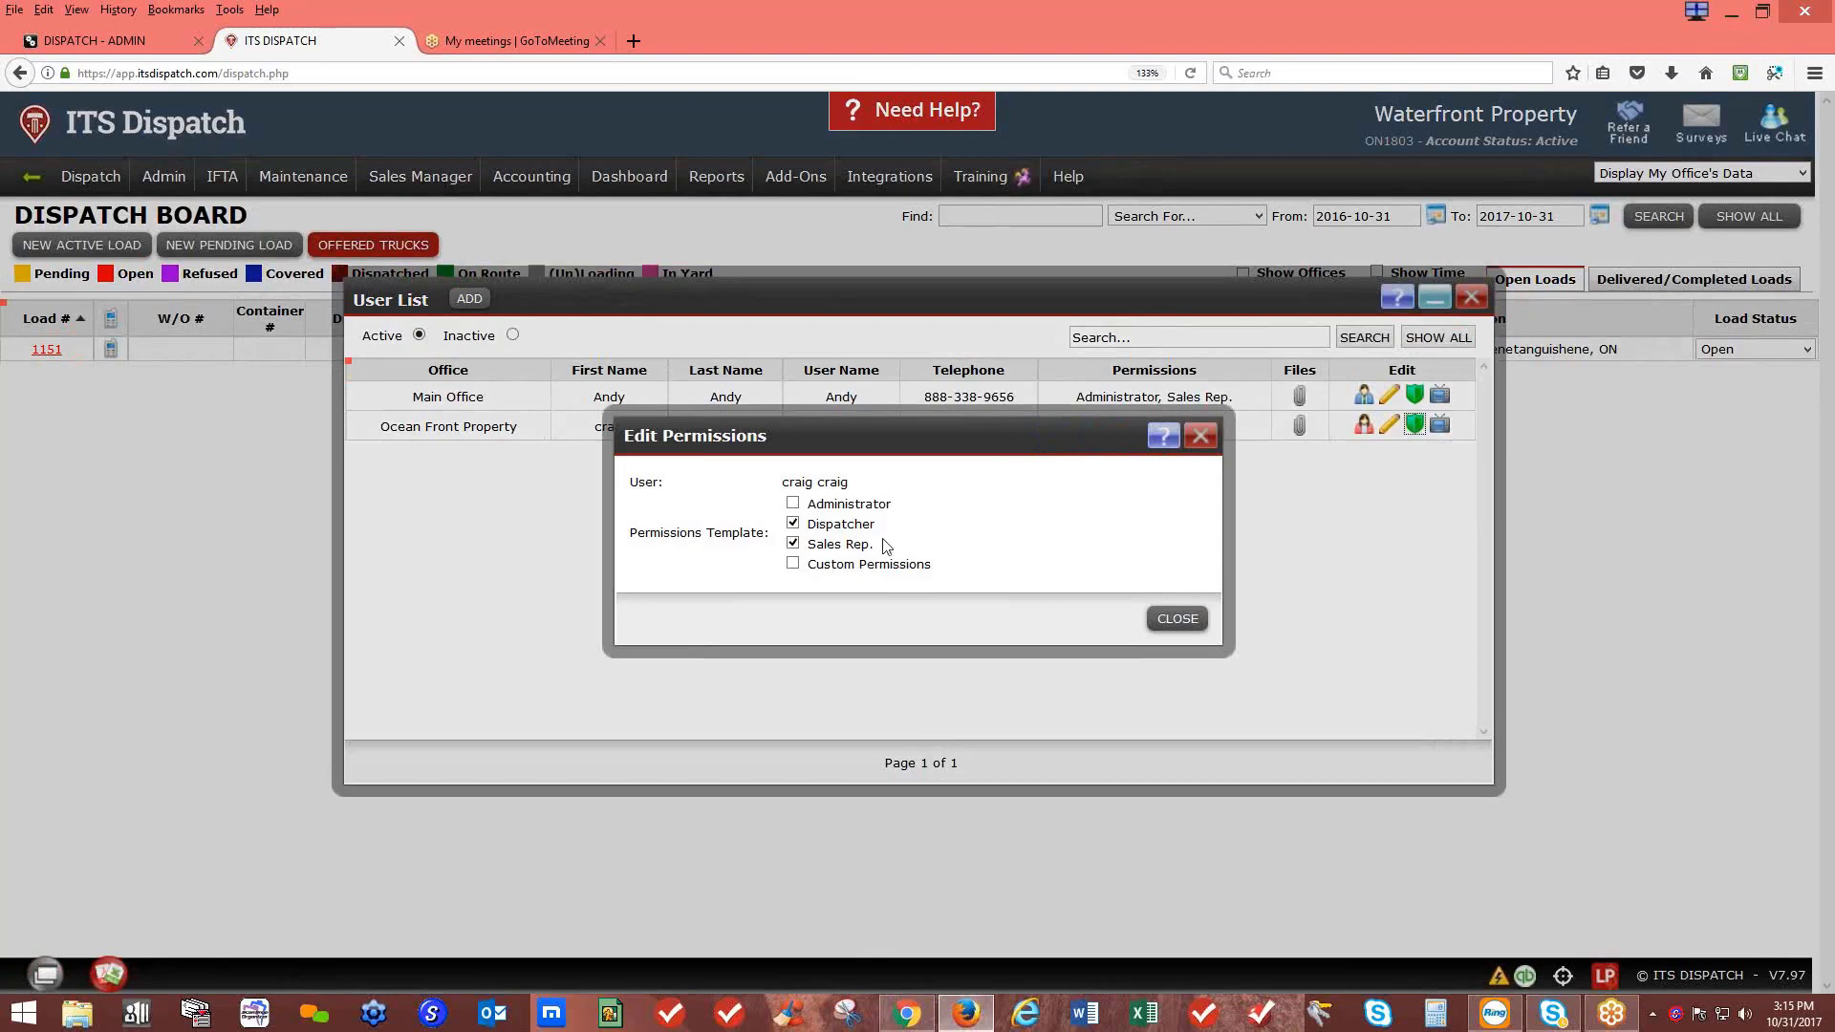
left_click(1200, 437)
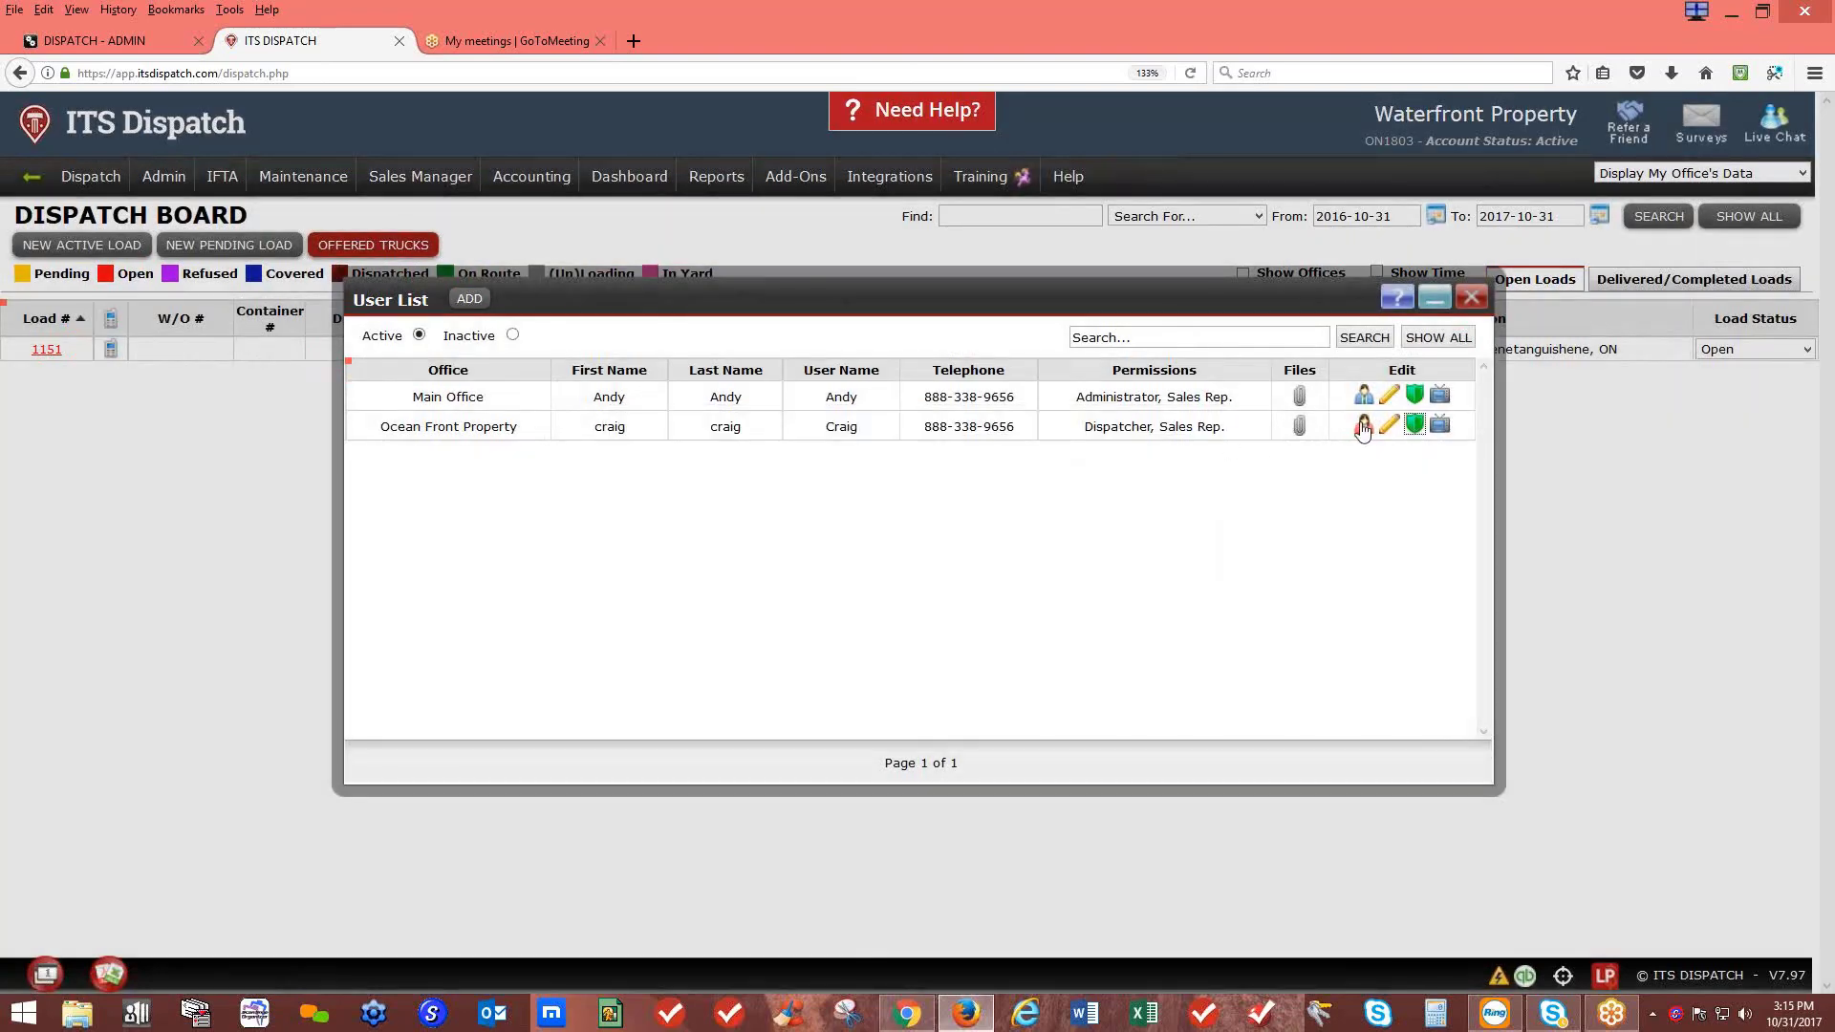
Step: Display commission pay schedule 1 (M50.00) for the Ocean Front Property user, and close the record and user list without saving
left_click(1390, 423)
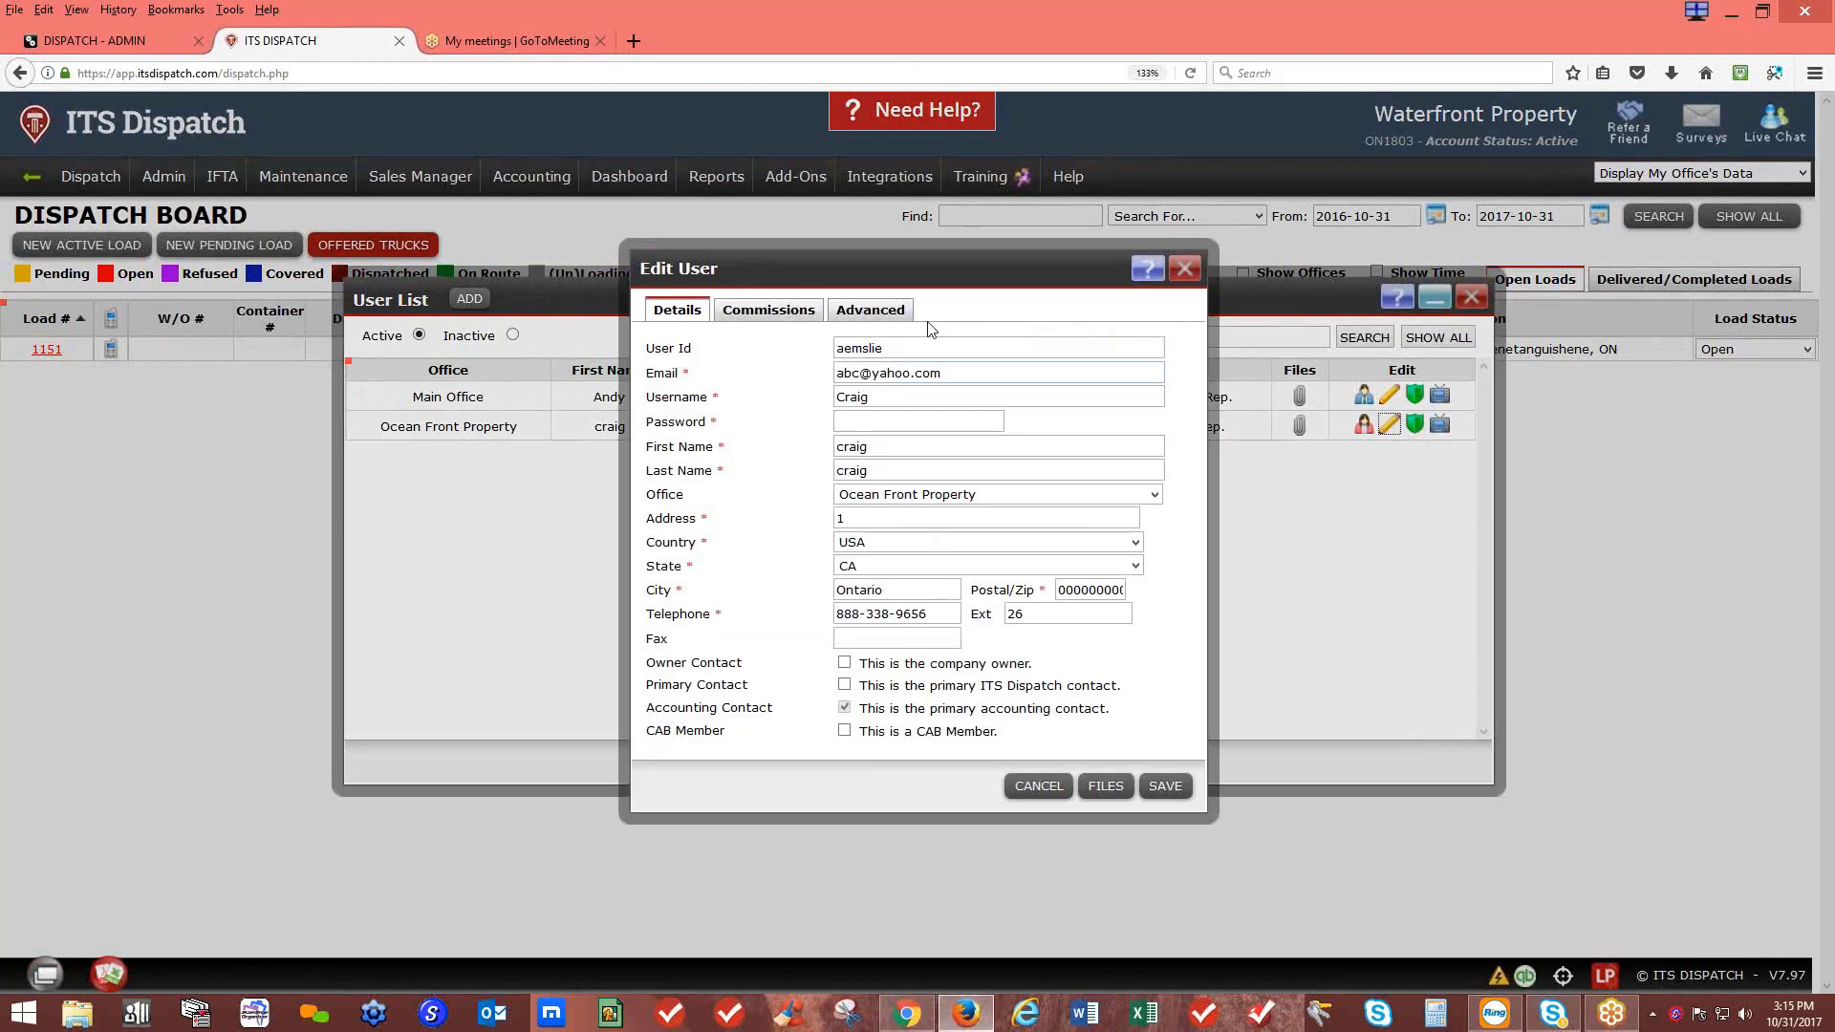
left_click(801, 313)
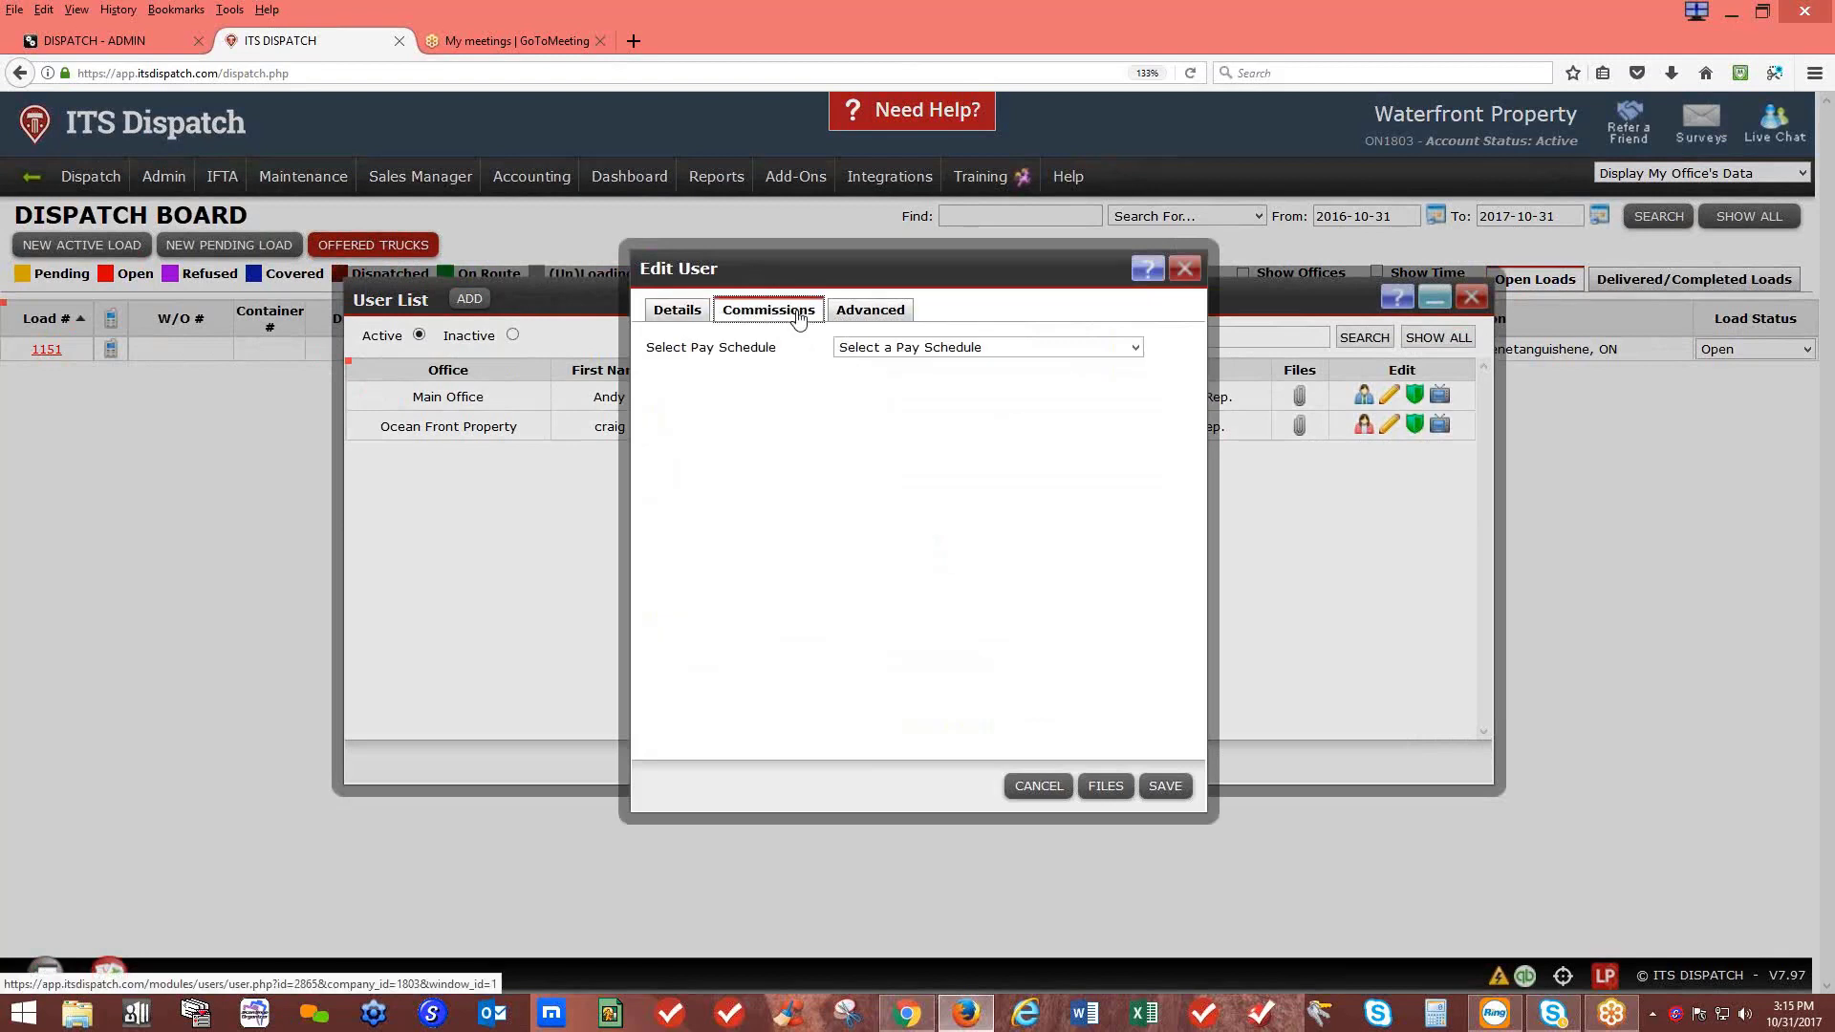
left_click(861, 348)
left_click(943, 461)
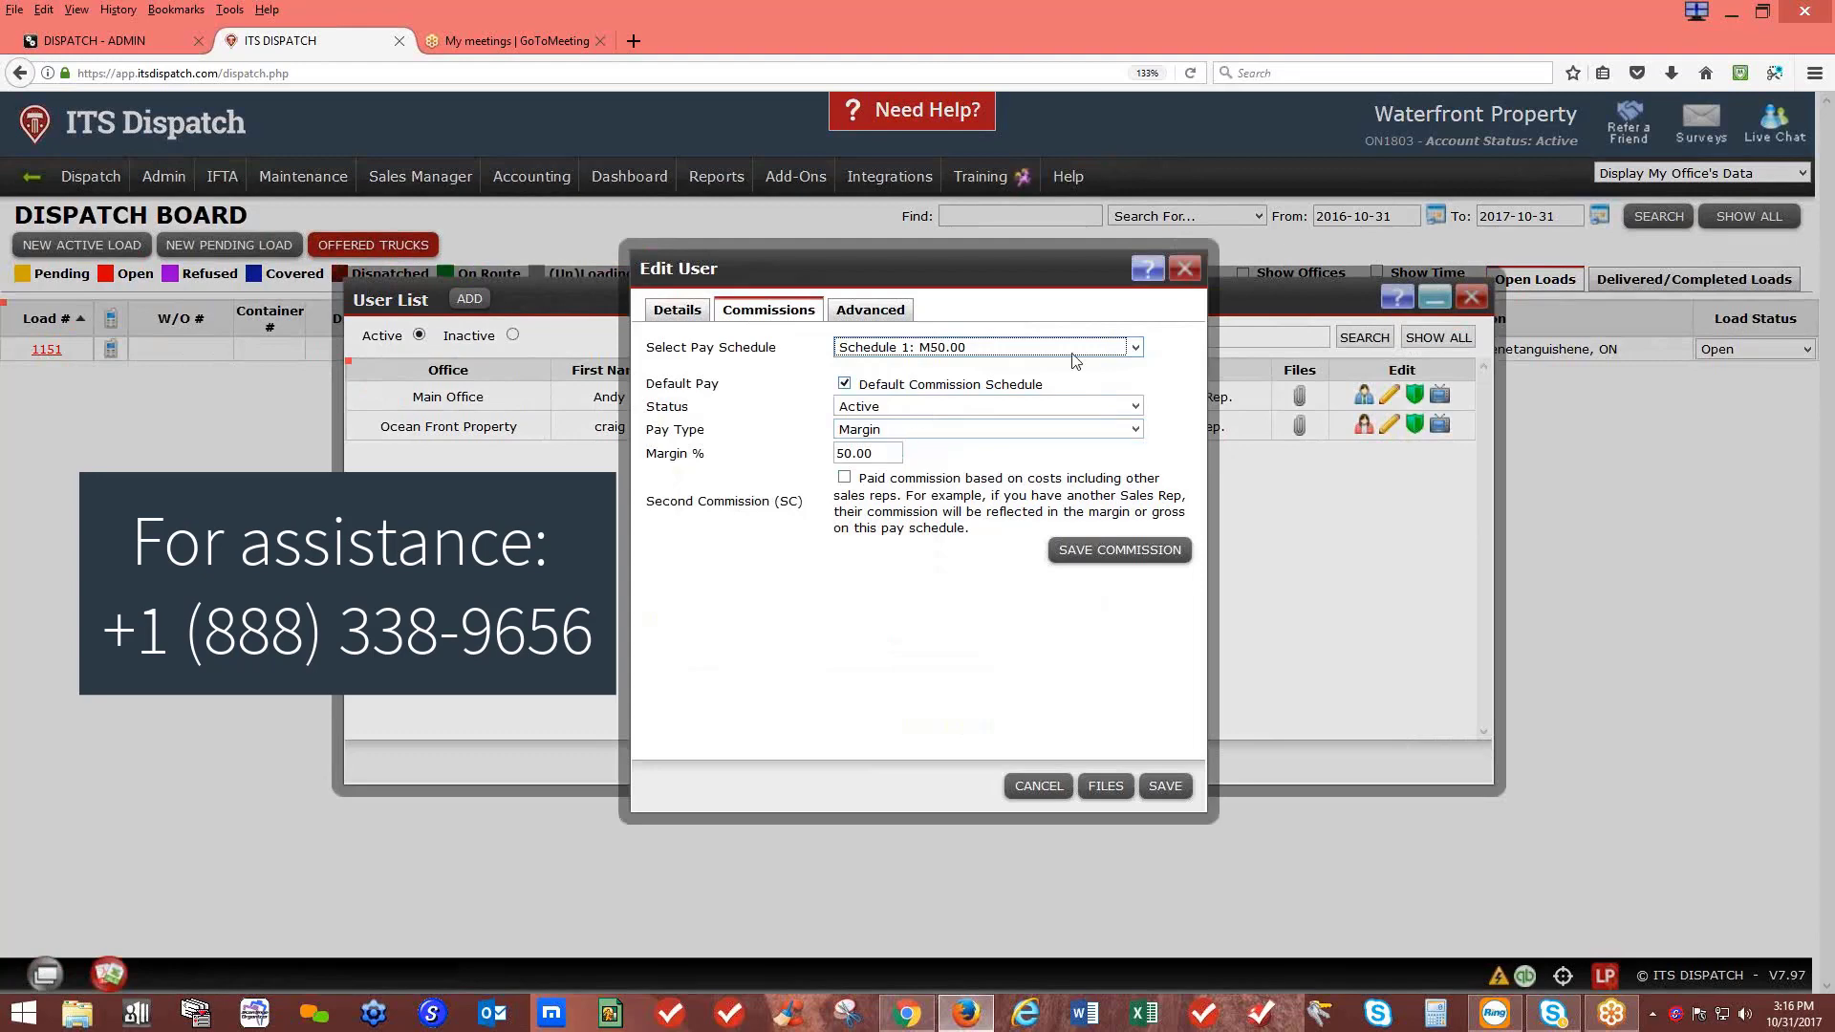
left_click(1183, 270)
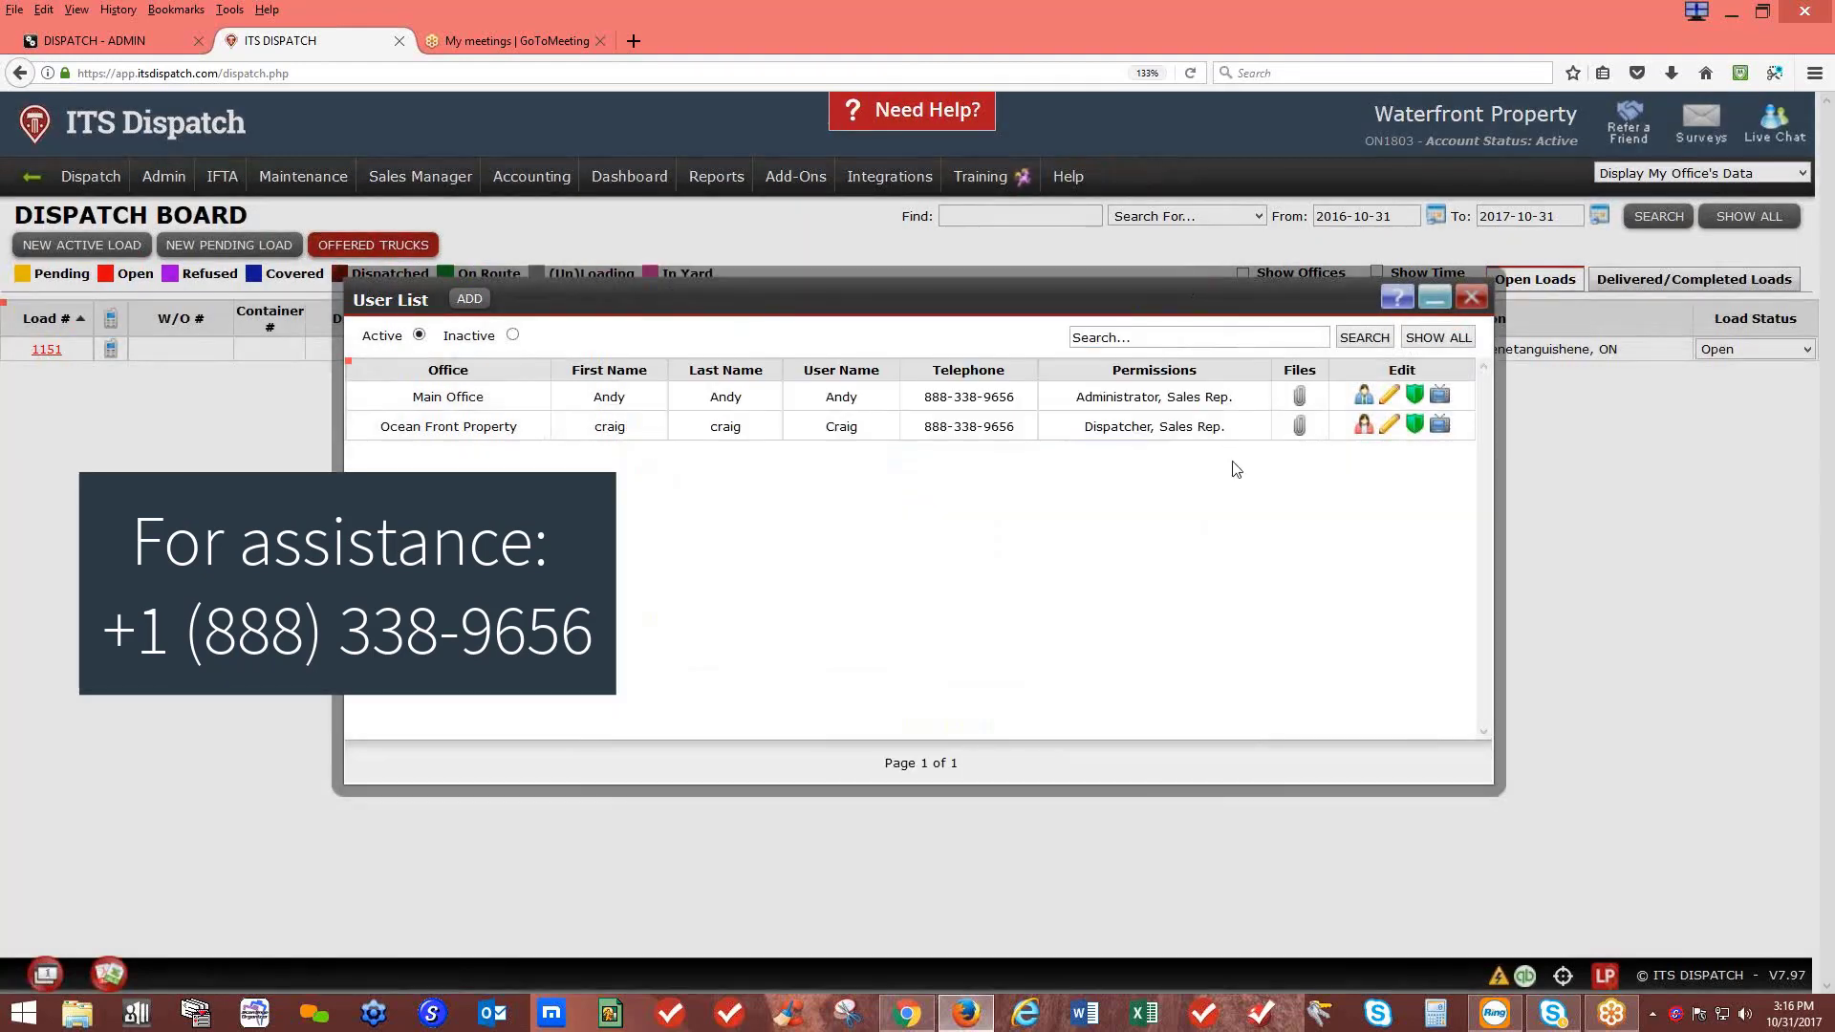
left_click(1477, 296)
Step: Examine the blank form for adding an other number and the list of existing other numbers, and close both
mouse_move(112, 169)
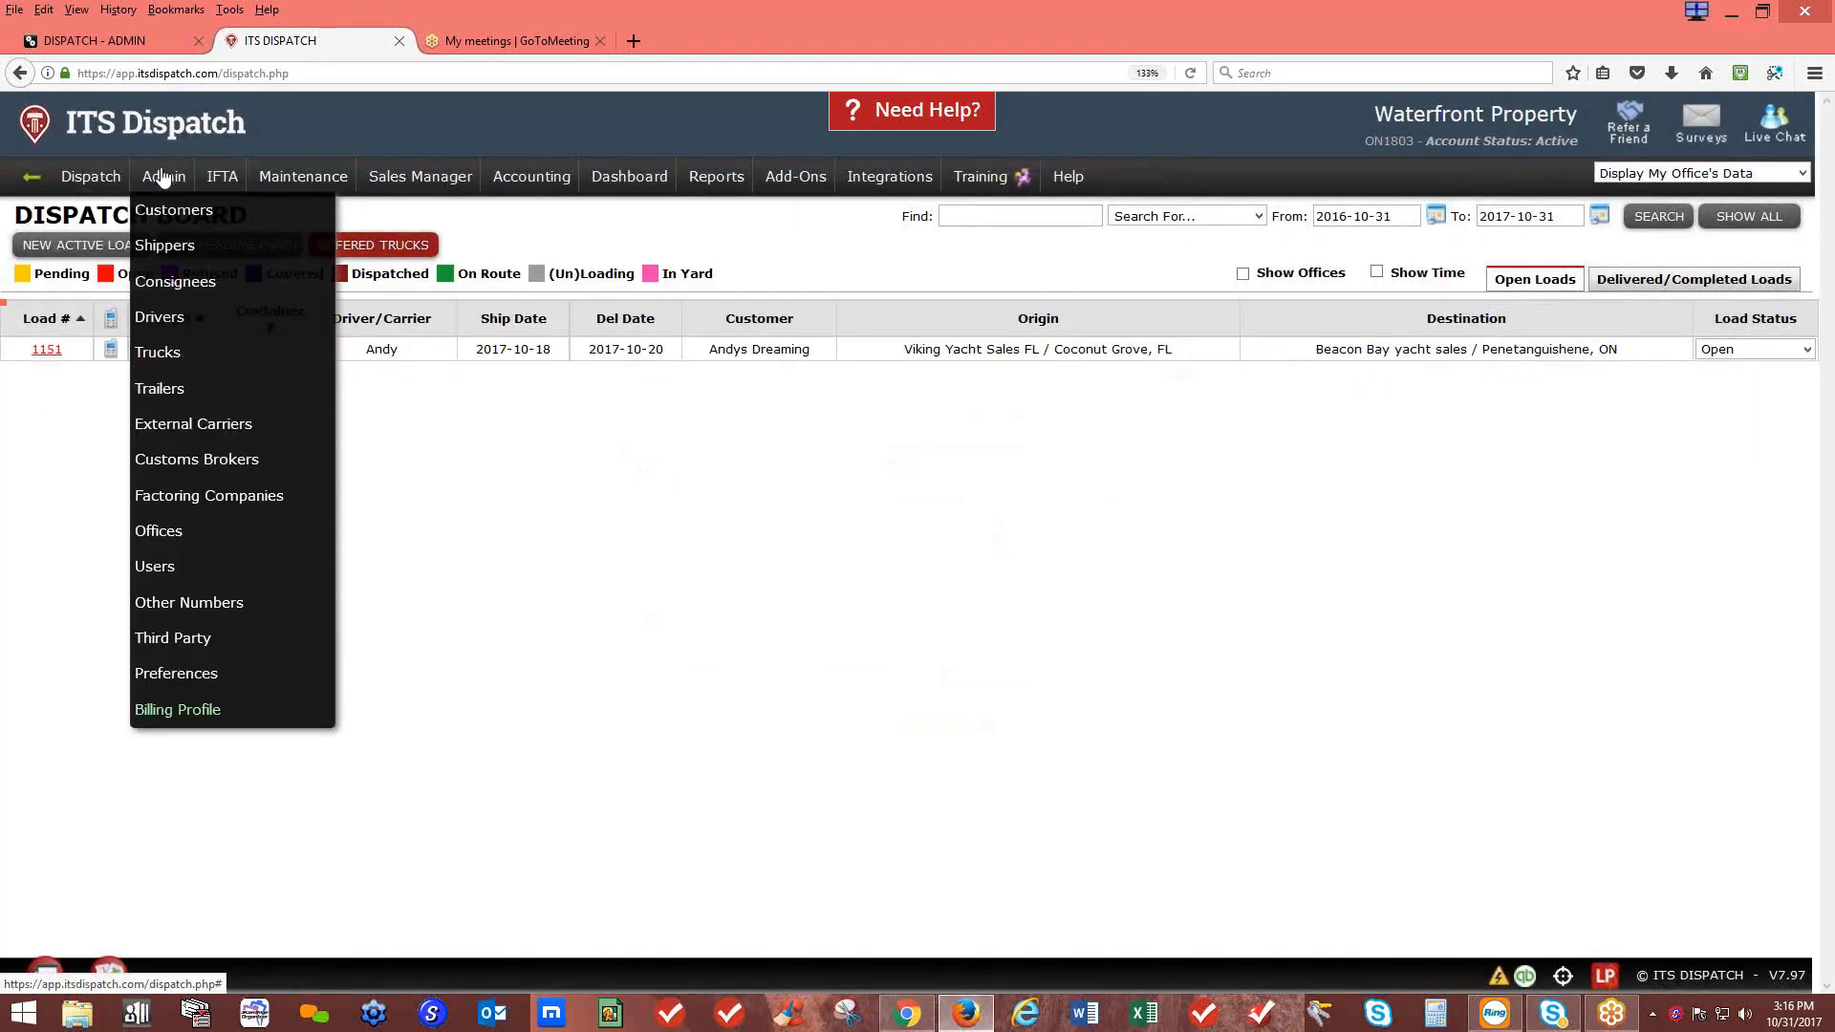
left_click(187, 604)
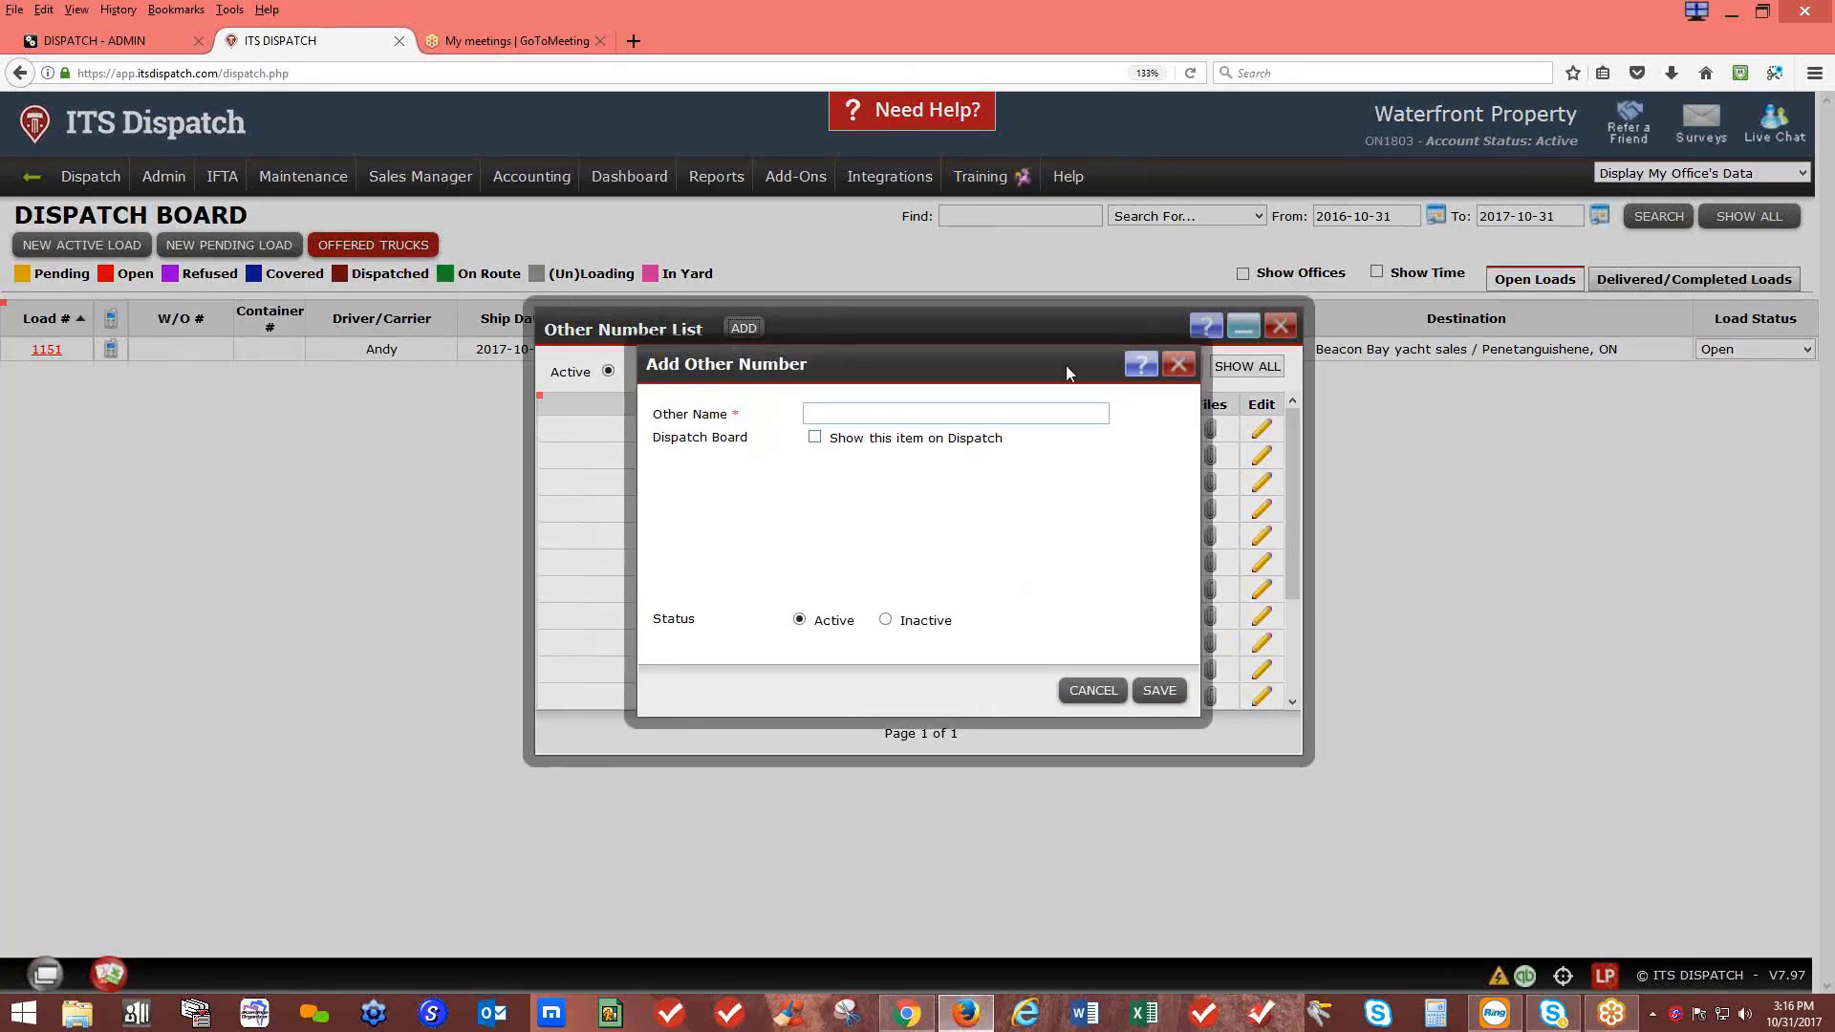
left_click(1179, 365)
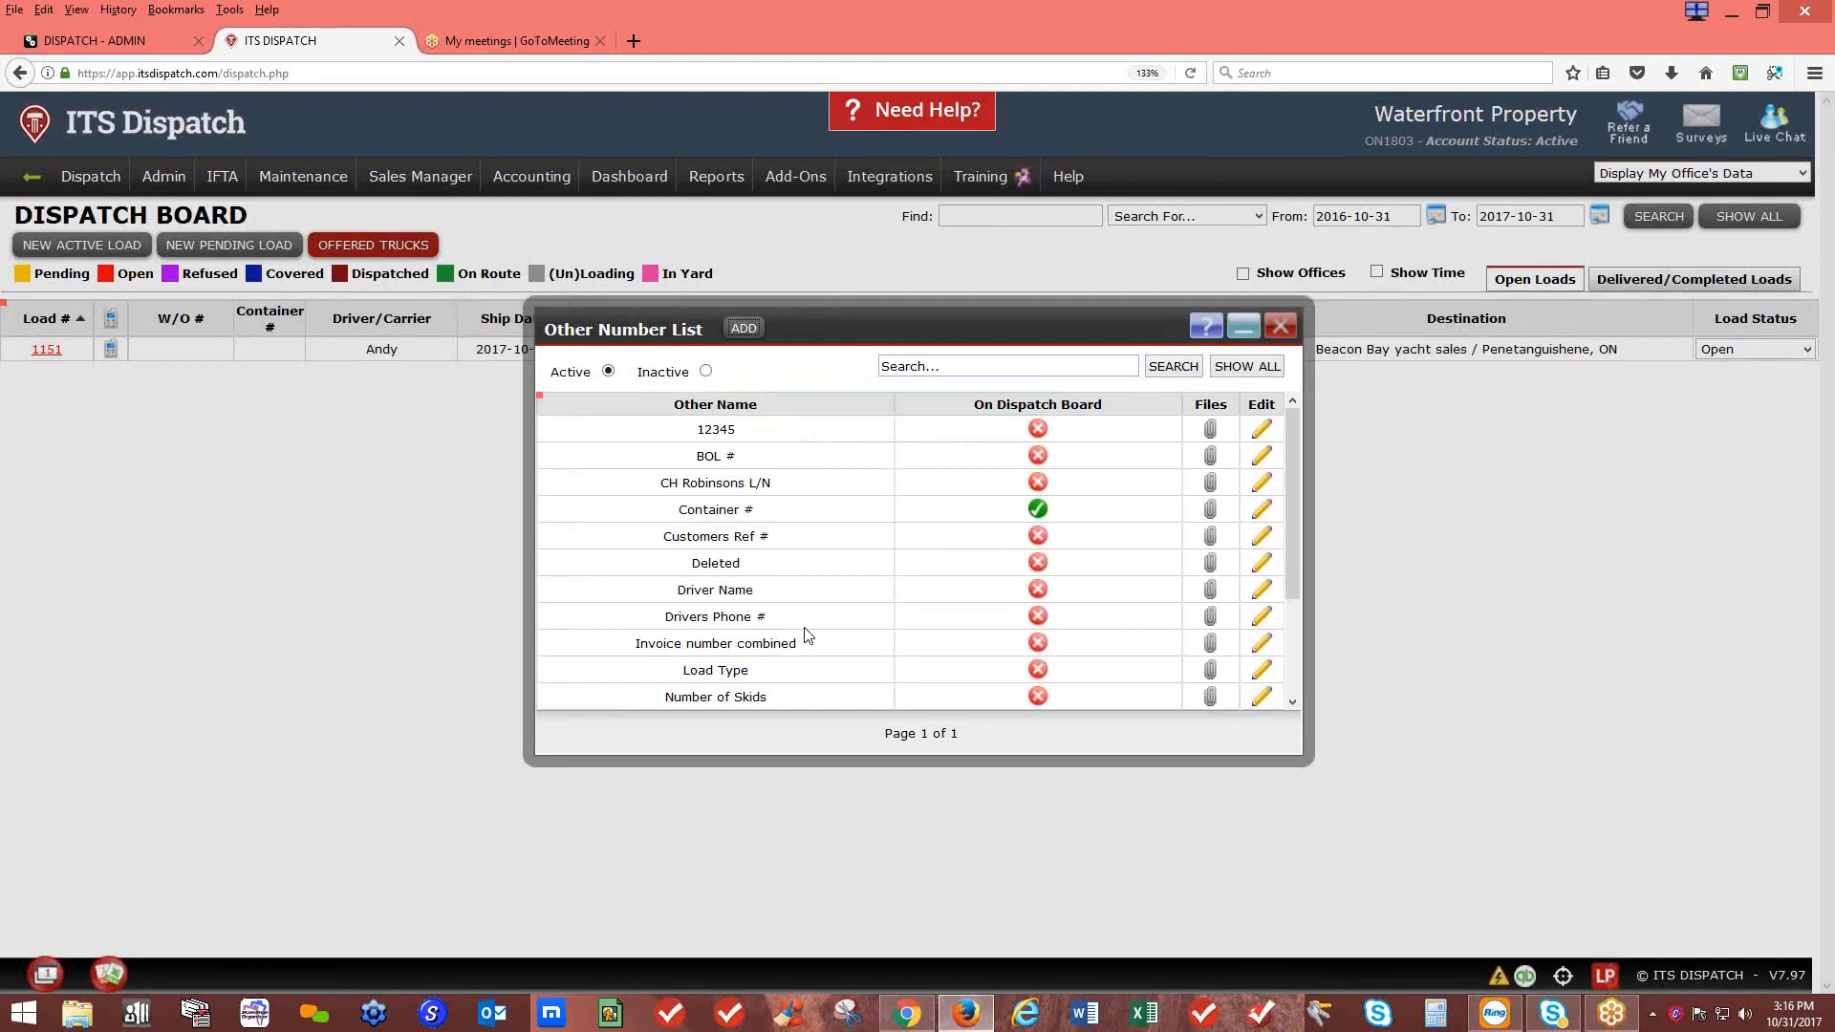
left_click(1295, 325)
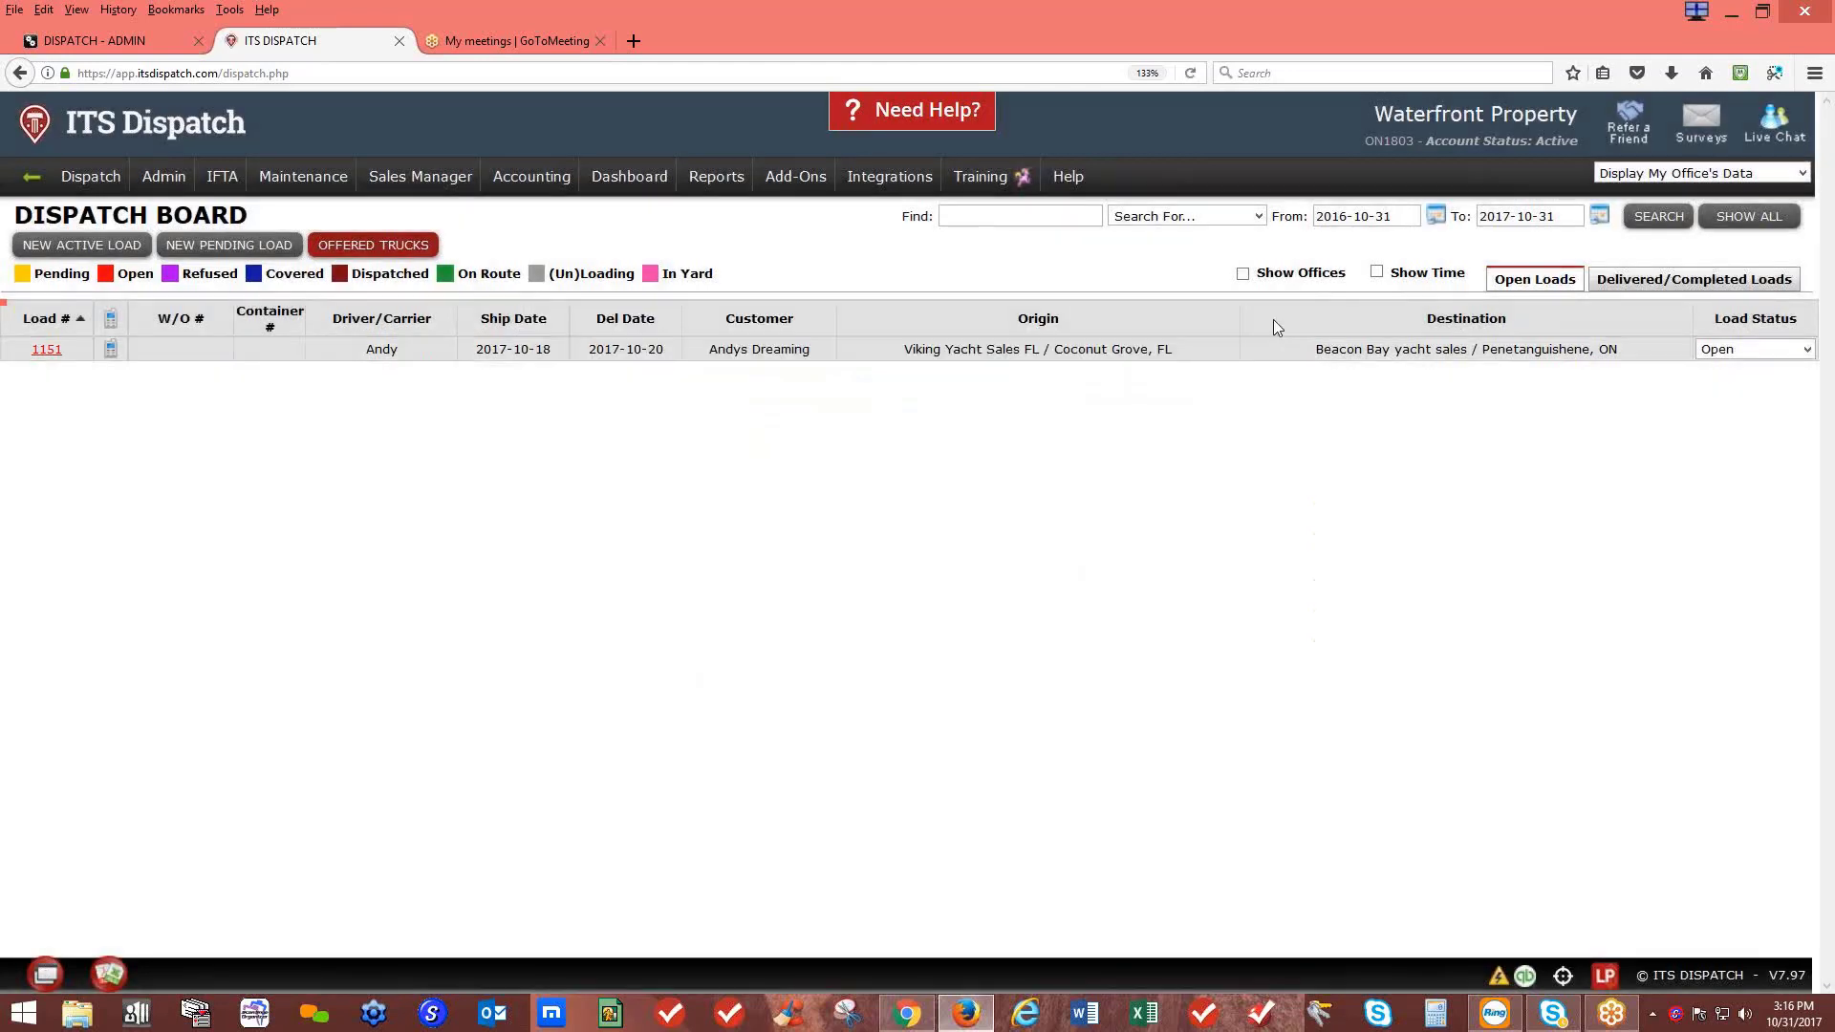
Step: Open the third party billing list, examine its columns, and close it
mouse_move(164, 188)
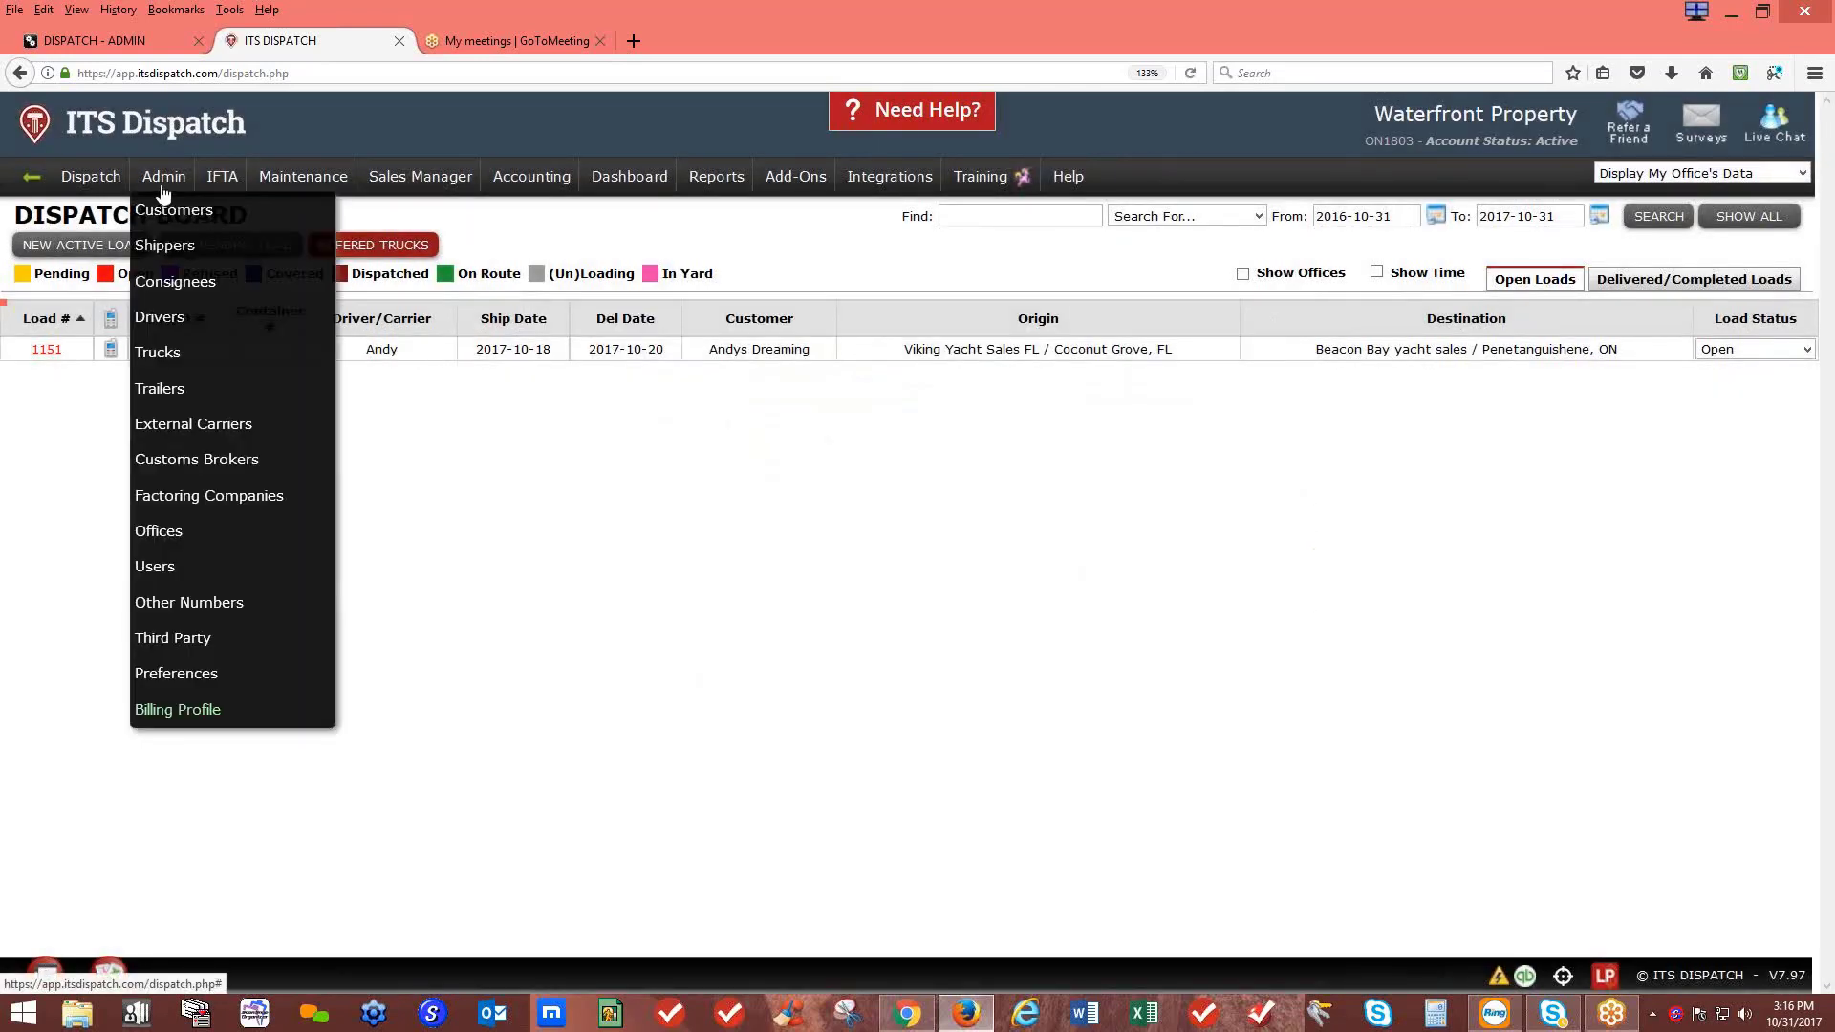
left_click(186, 638)
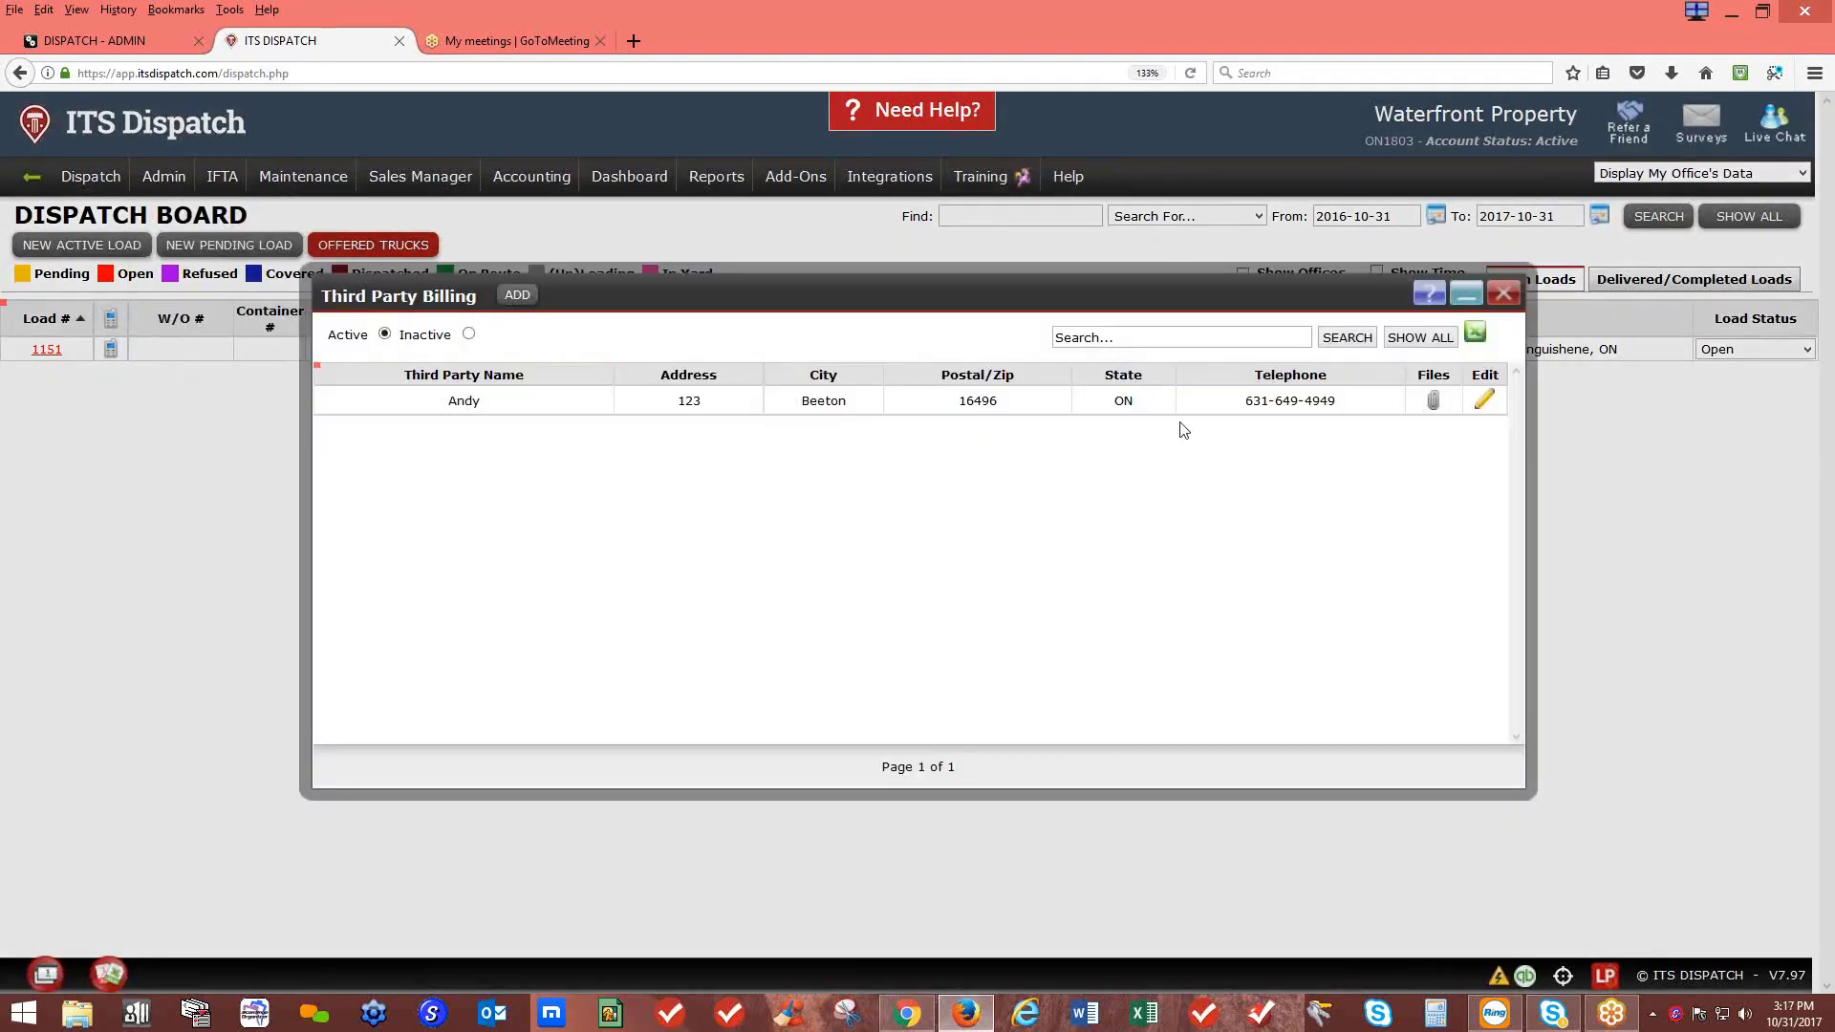
left_click(1506, 296)
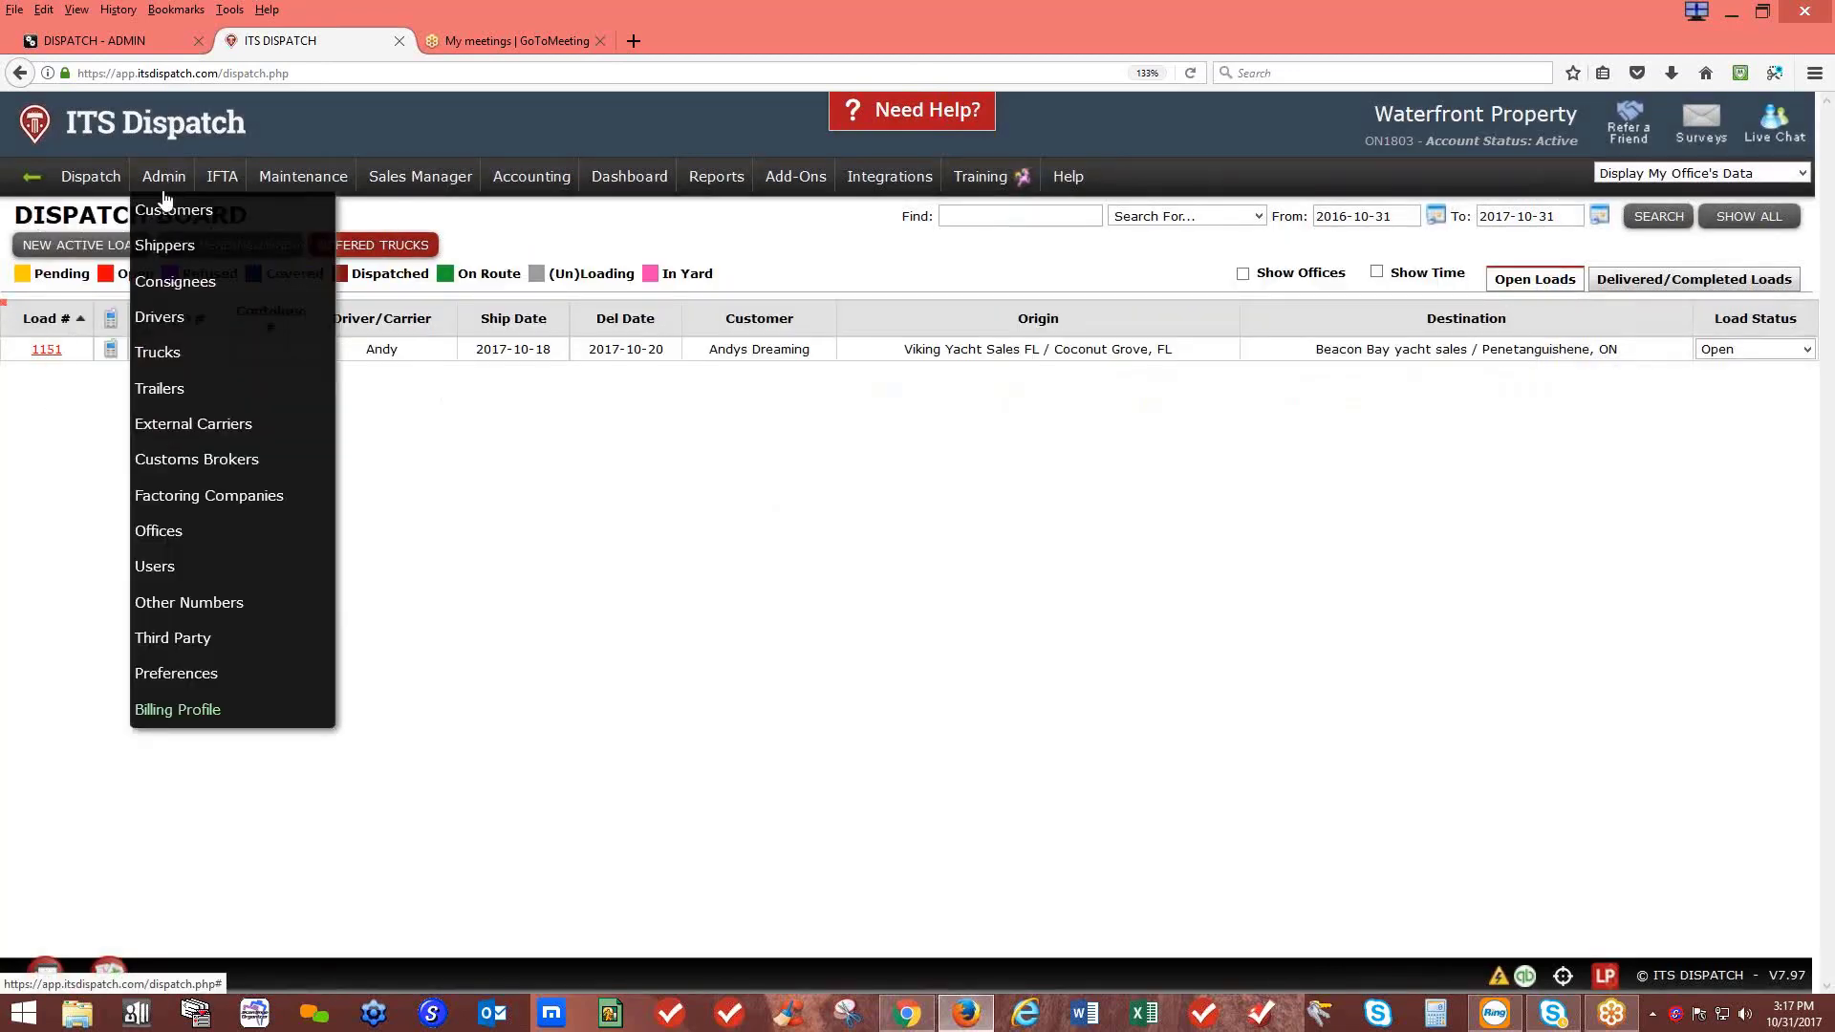
Step: Open the company preferences and examine the account details, including the available currencies and date formats, moving the dialog aside
left_click(145, 673)
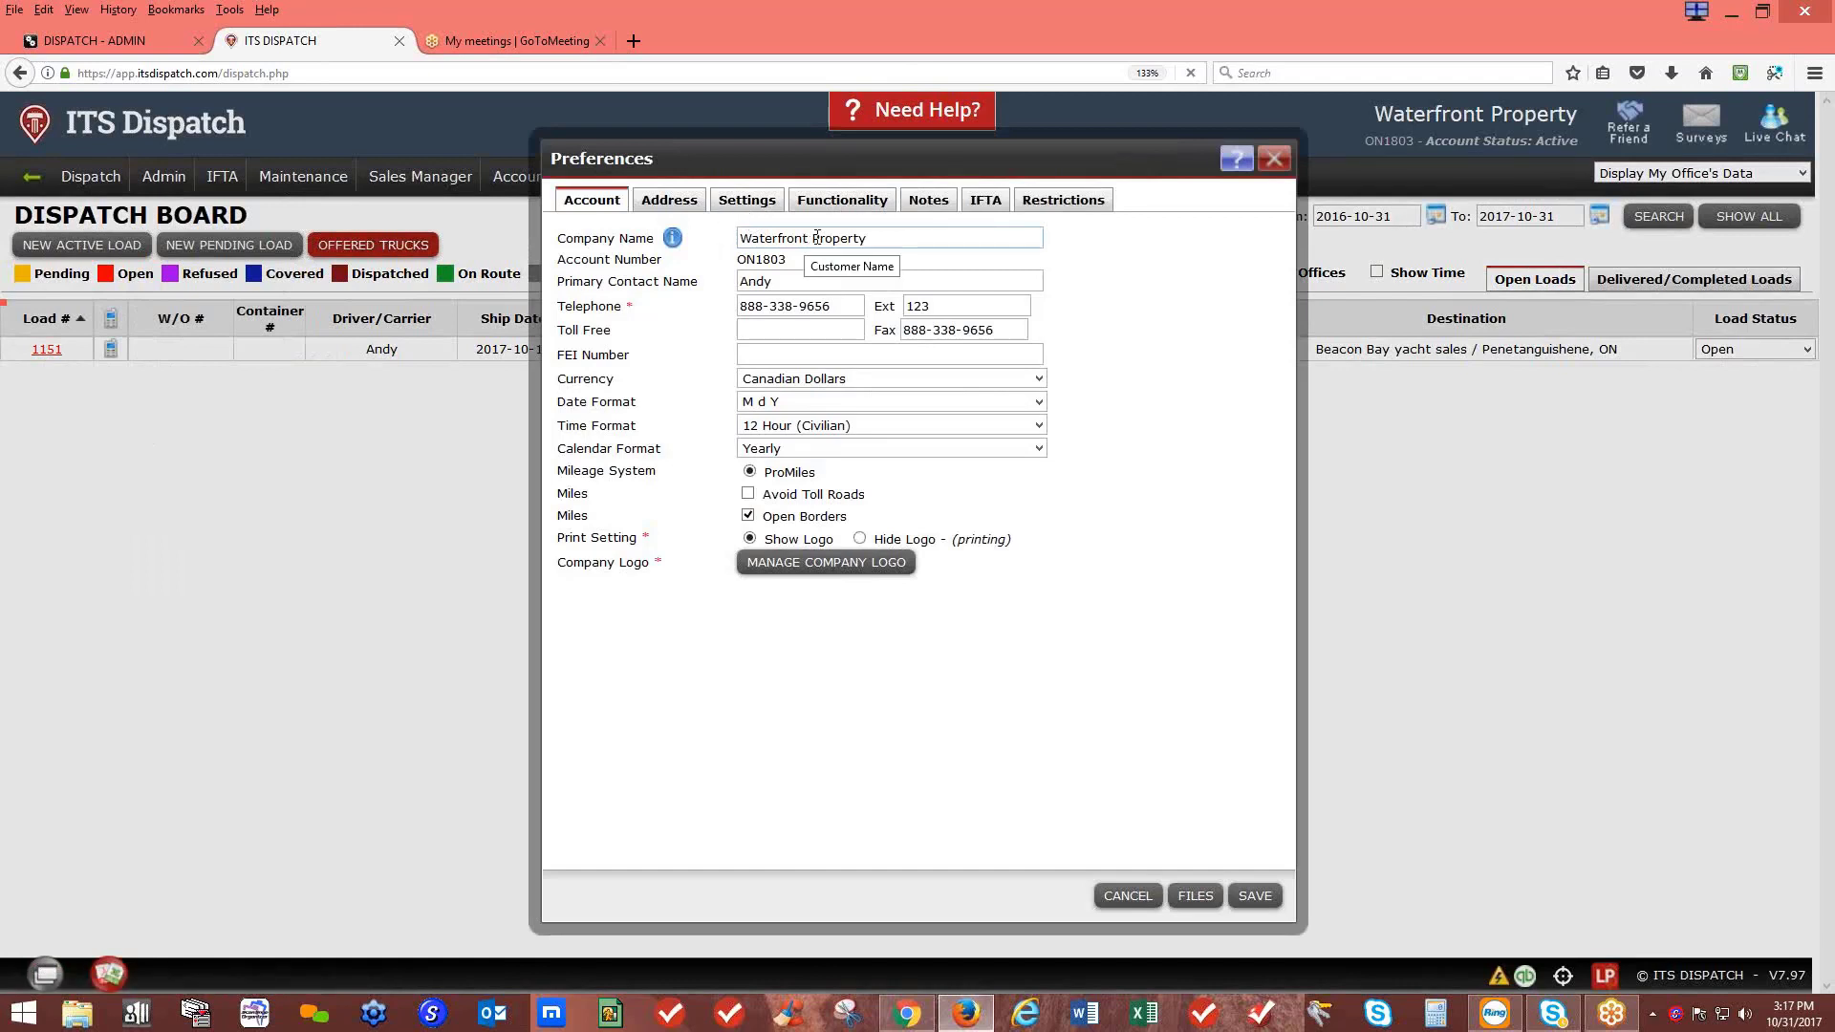
left_click_drag(865, 239, 731, 256)
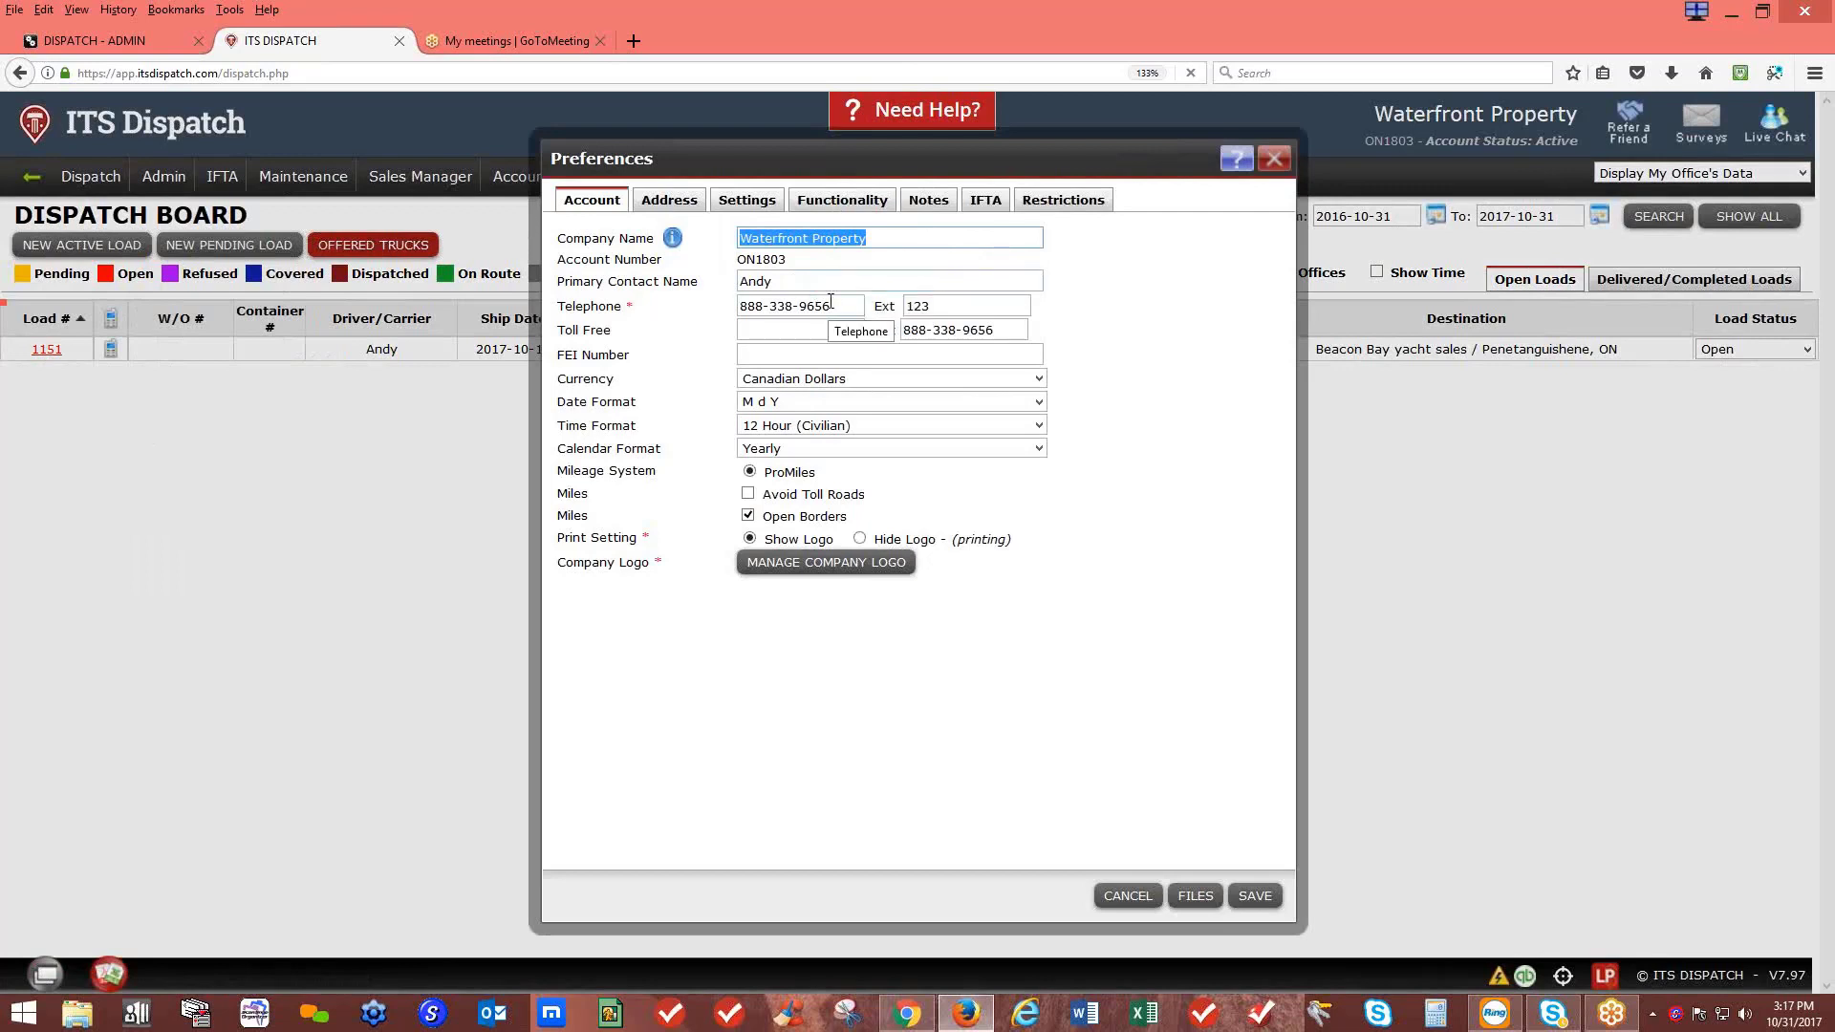
left_click(774, 379)
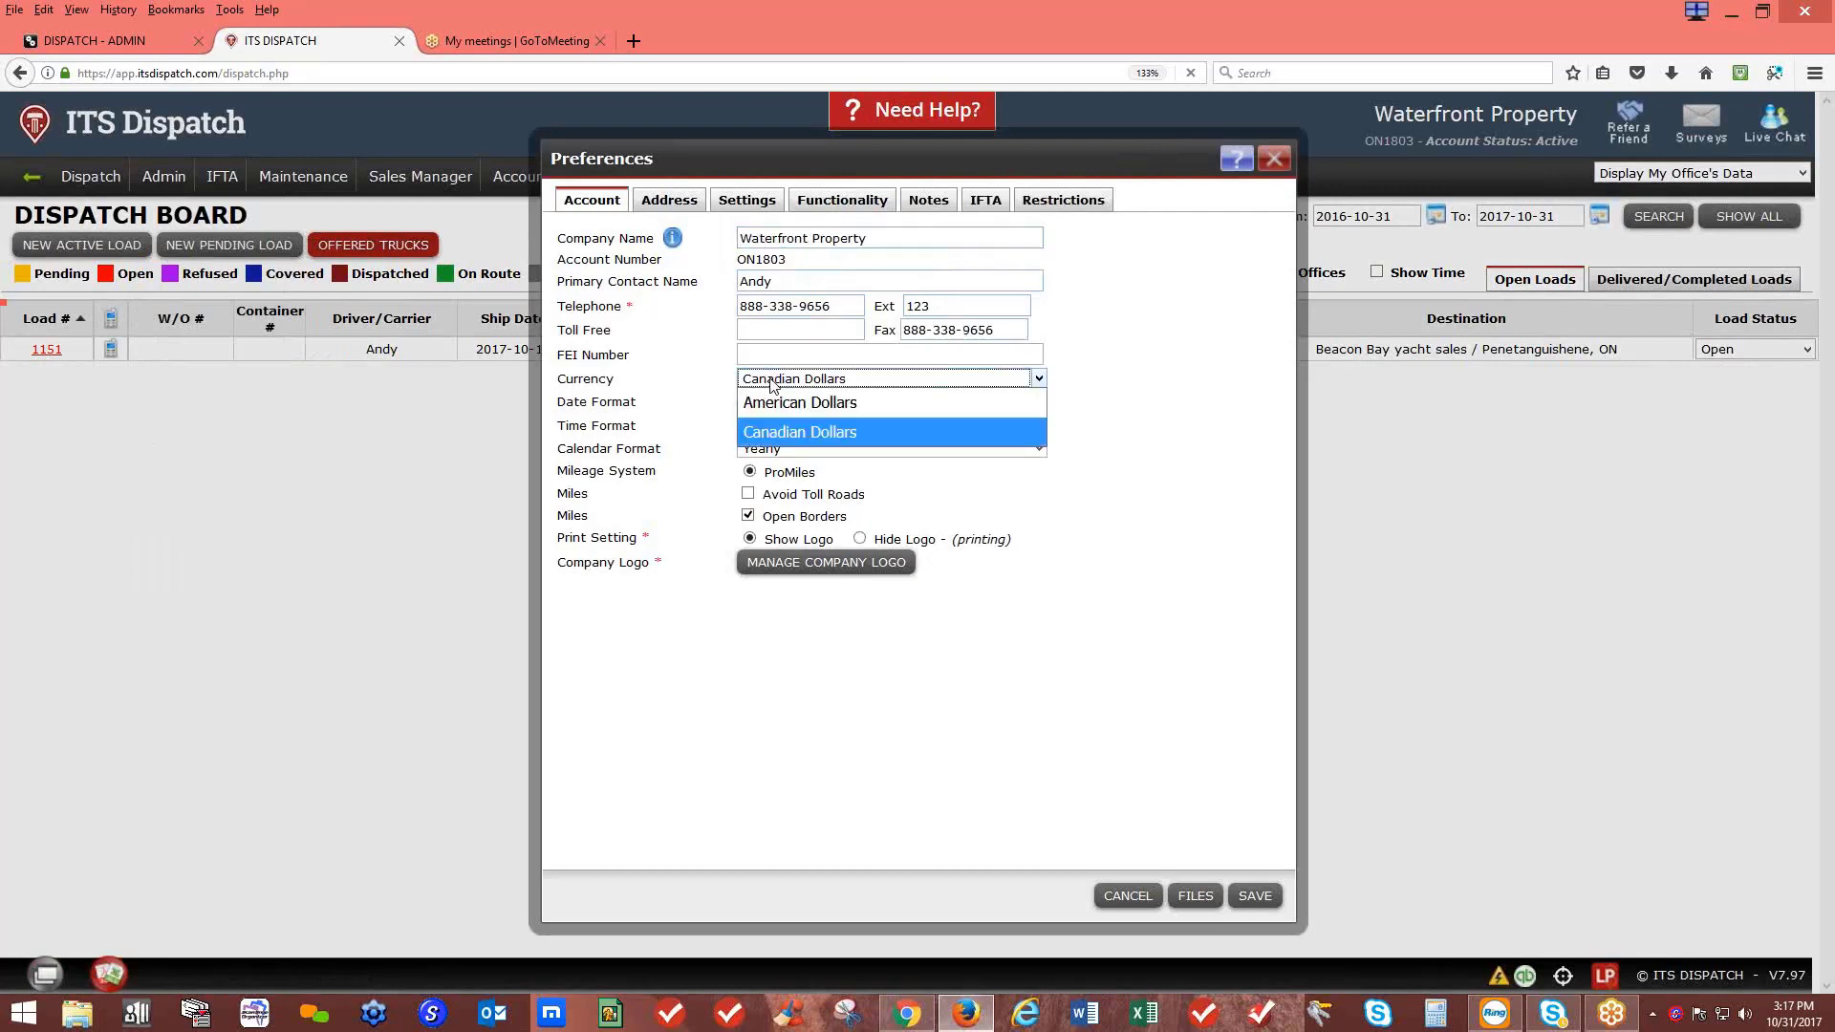
left_click(774, 383)
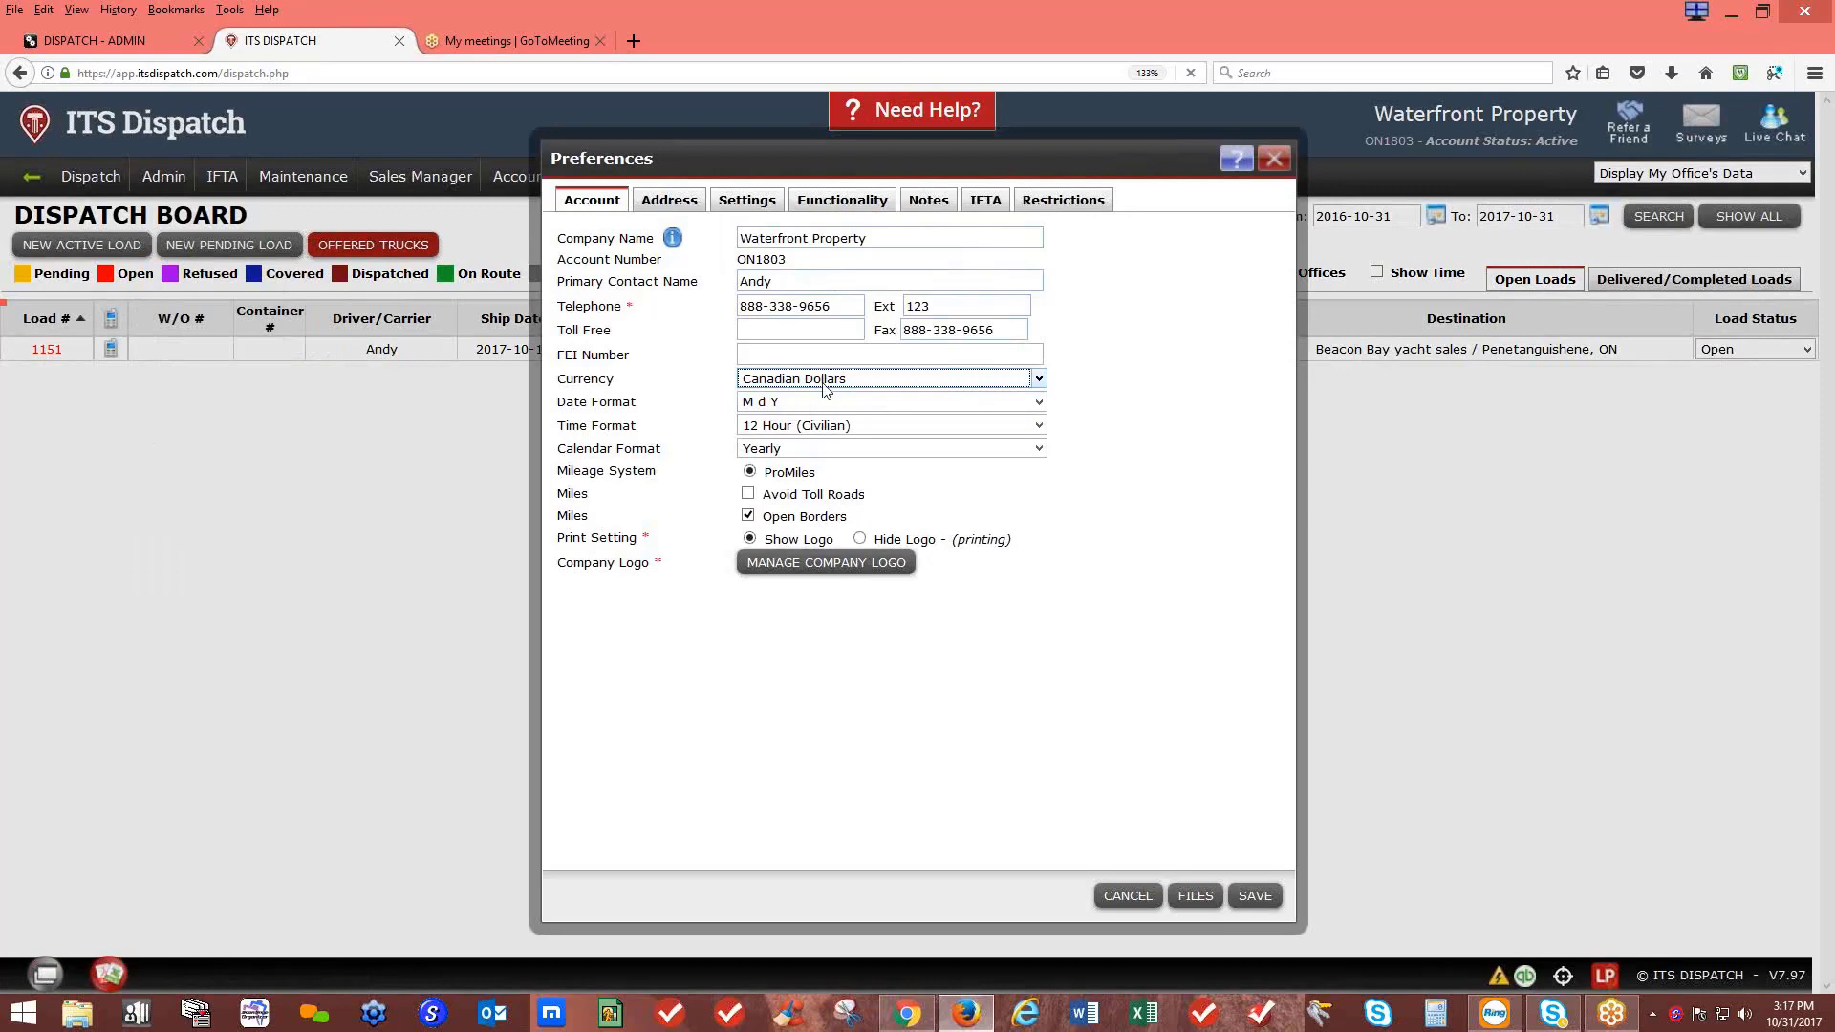
left_click(820, 403)
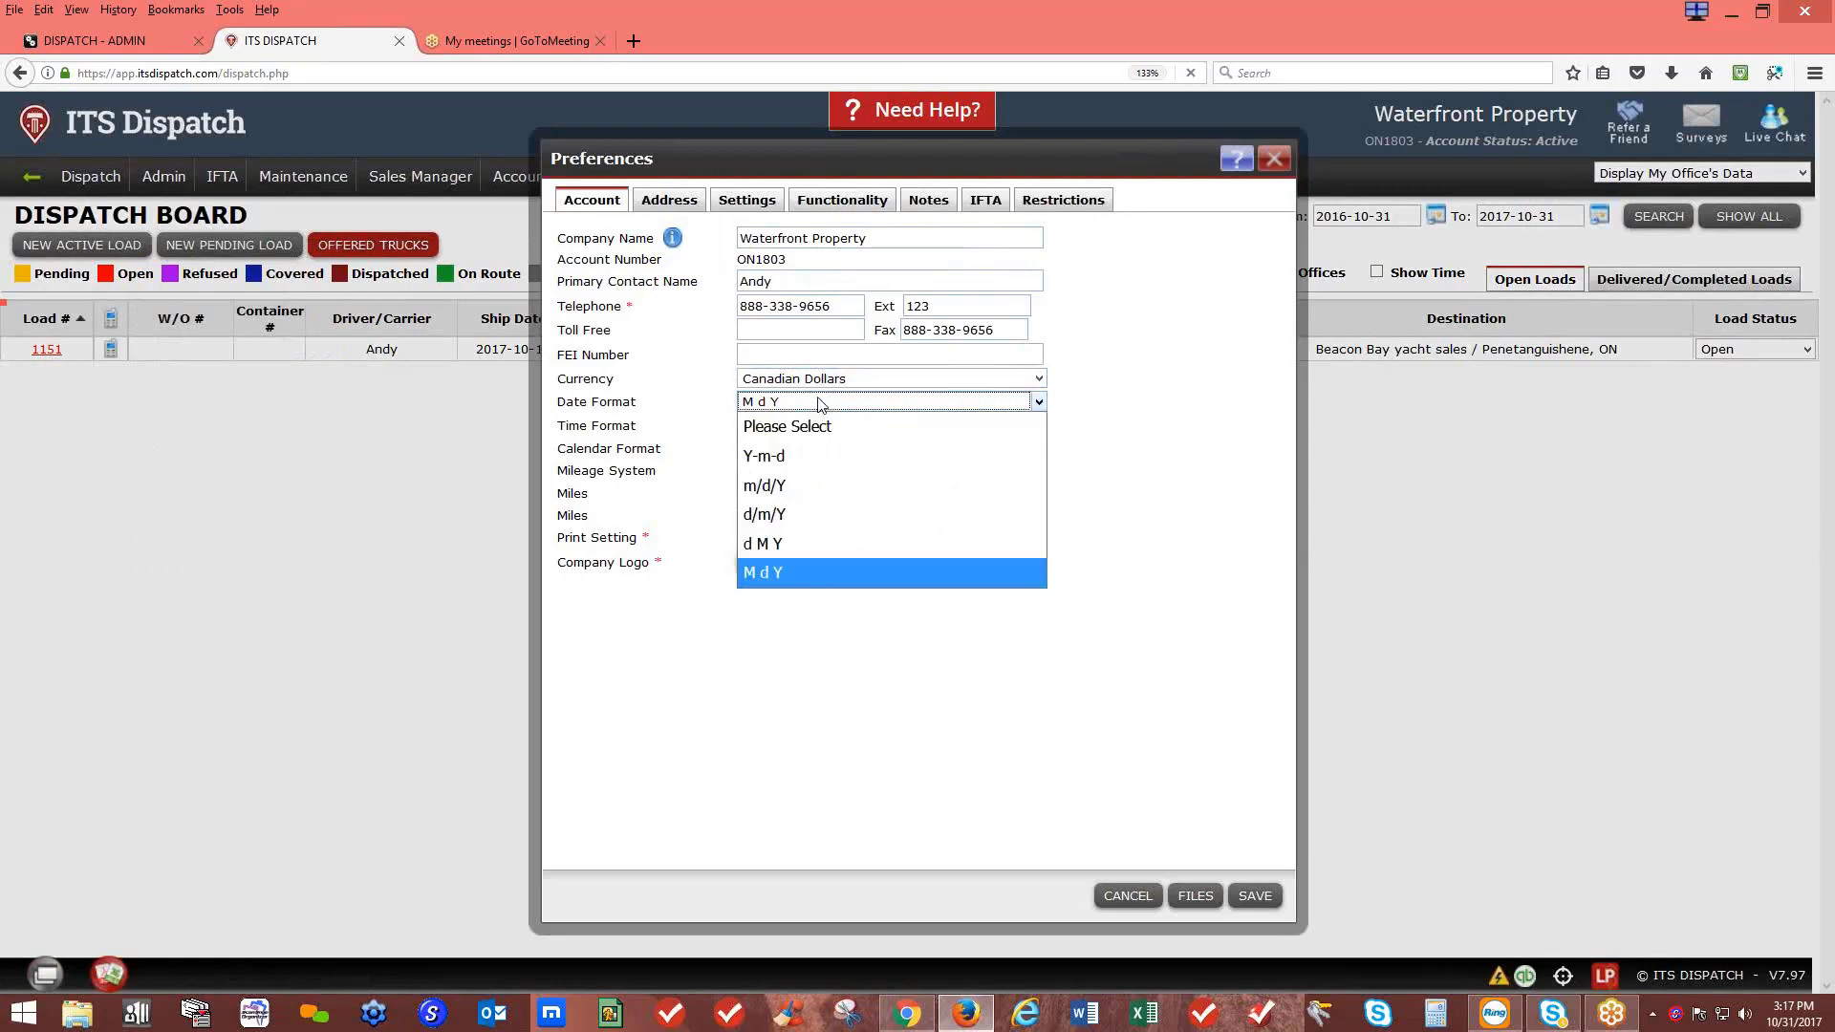
left_click(753, 156)
left_click_drag(753, 157, 925, 173)
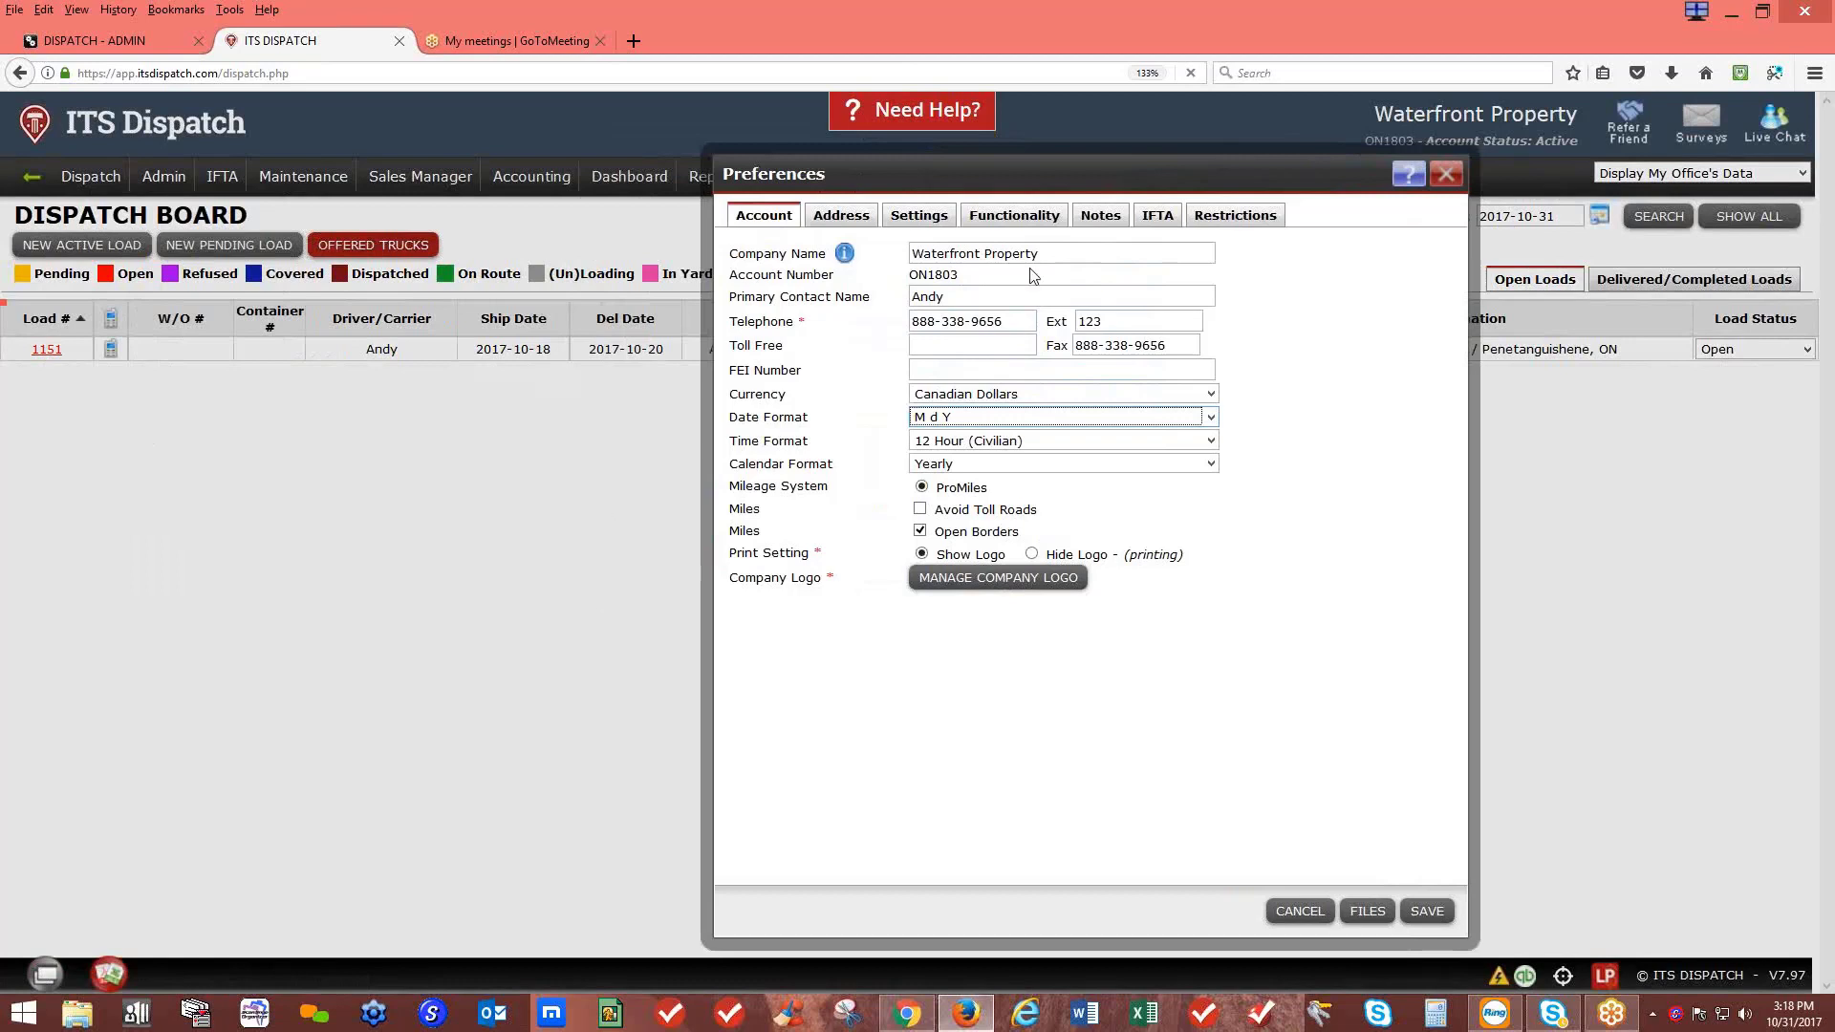
Step: Review the company's address, general settings and functionality options in the preferences
left_click(863, 217)
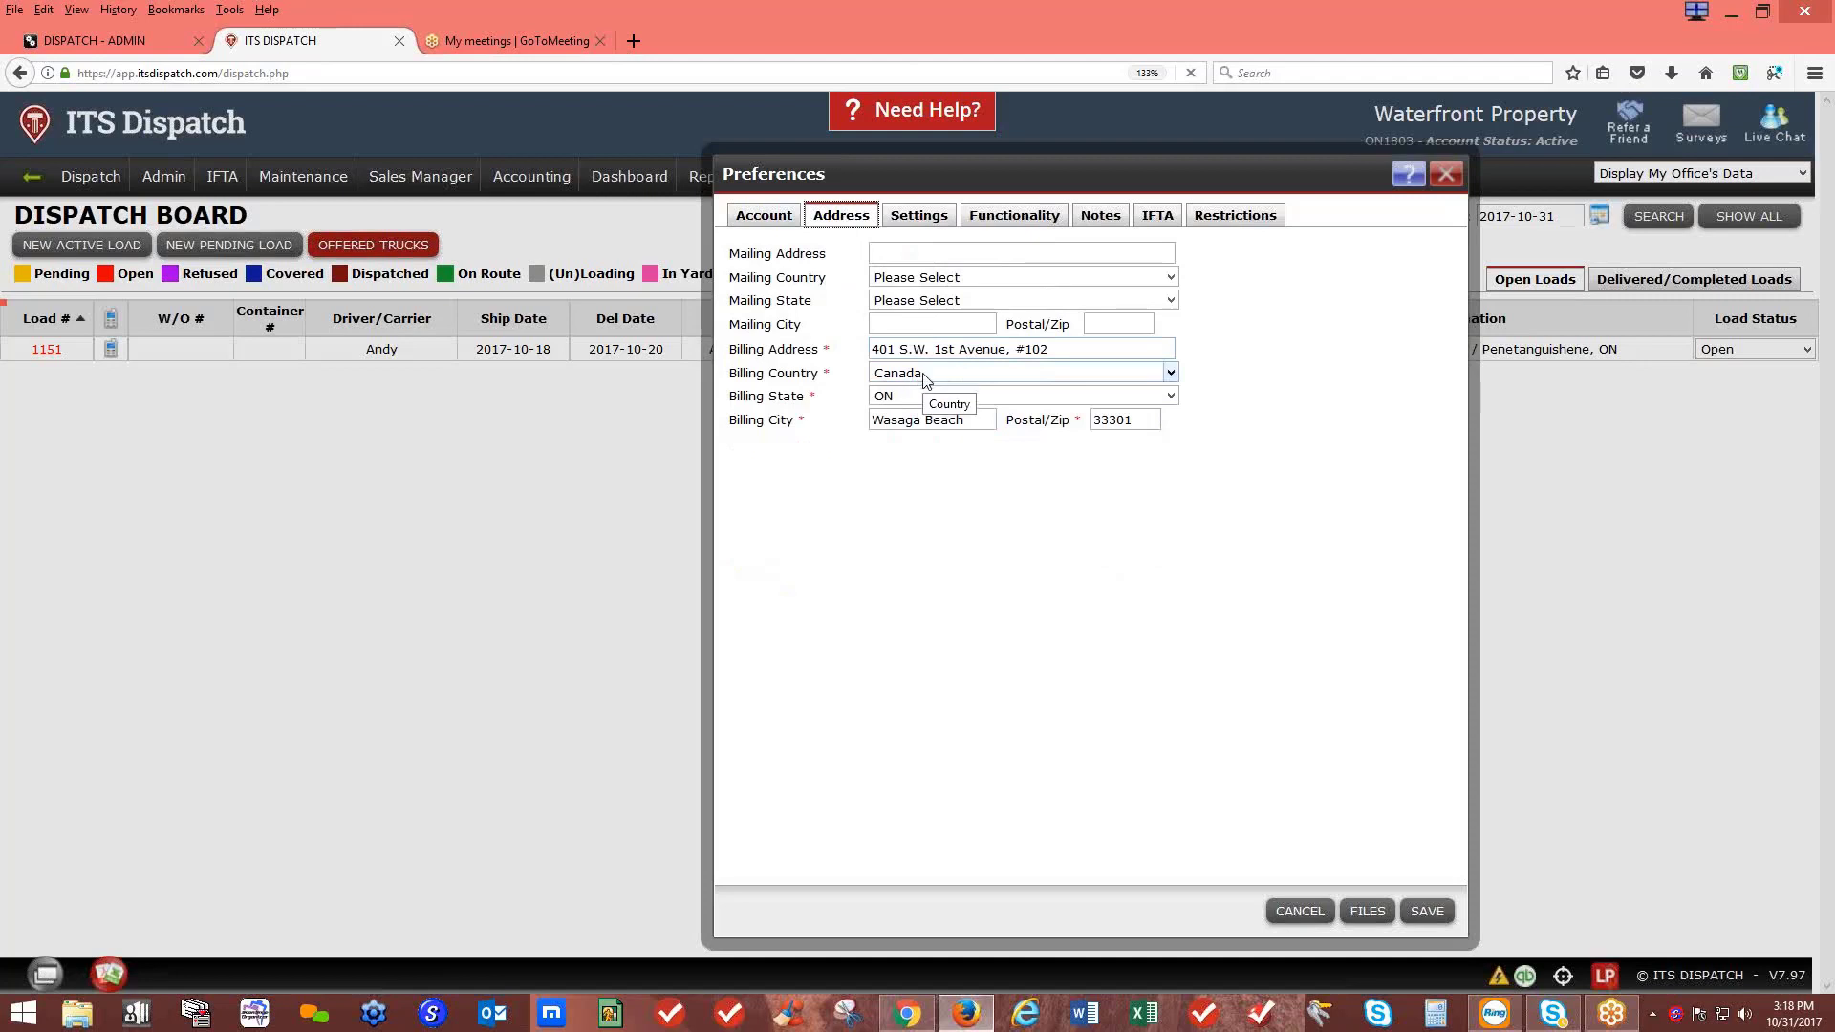
left_click(916, 231)
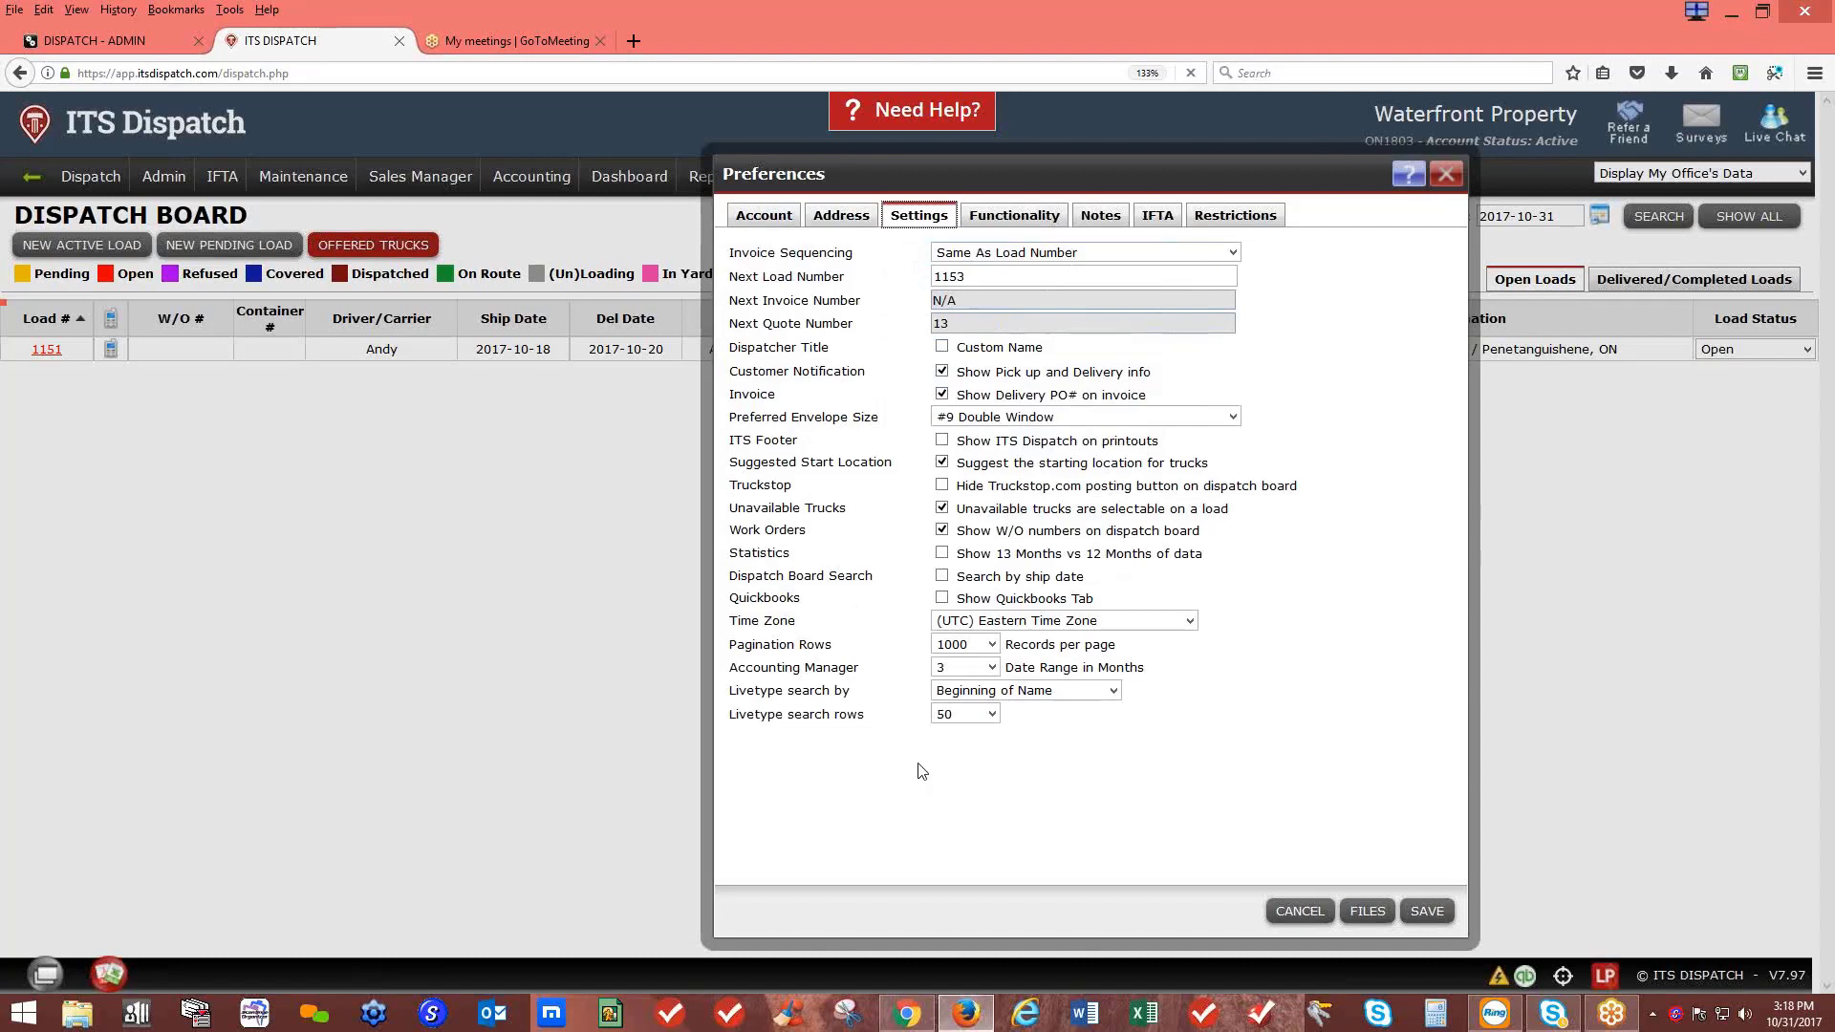
left_click(1036, 209)
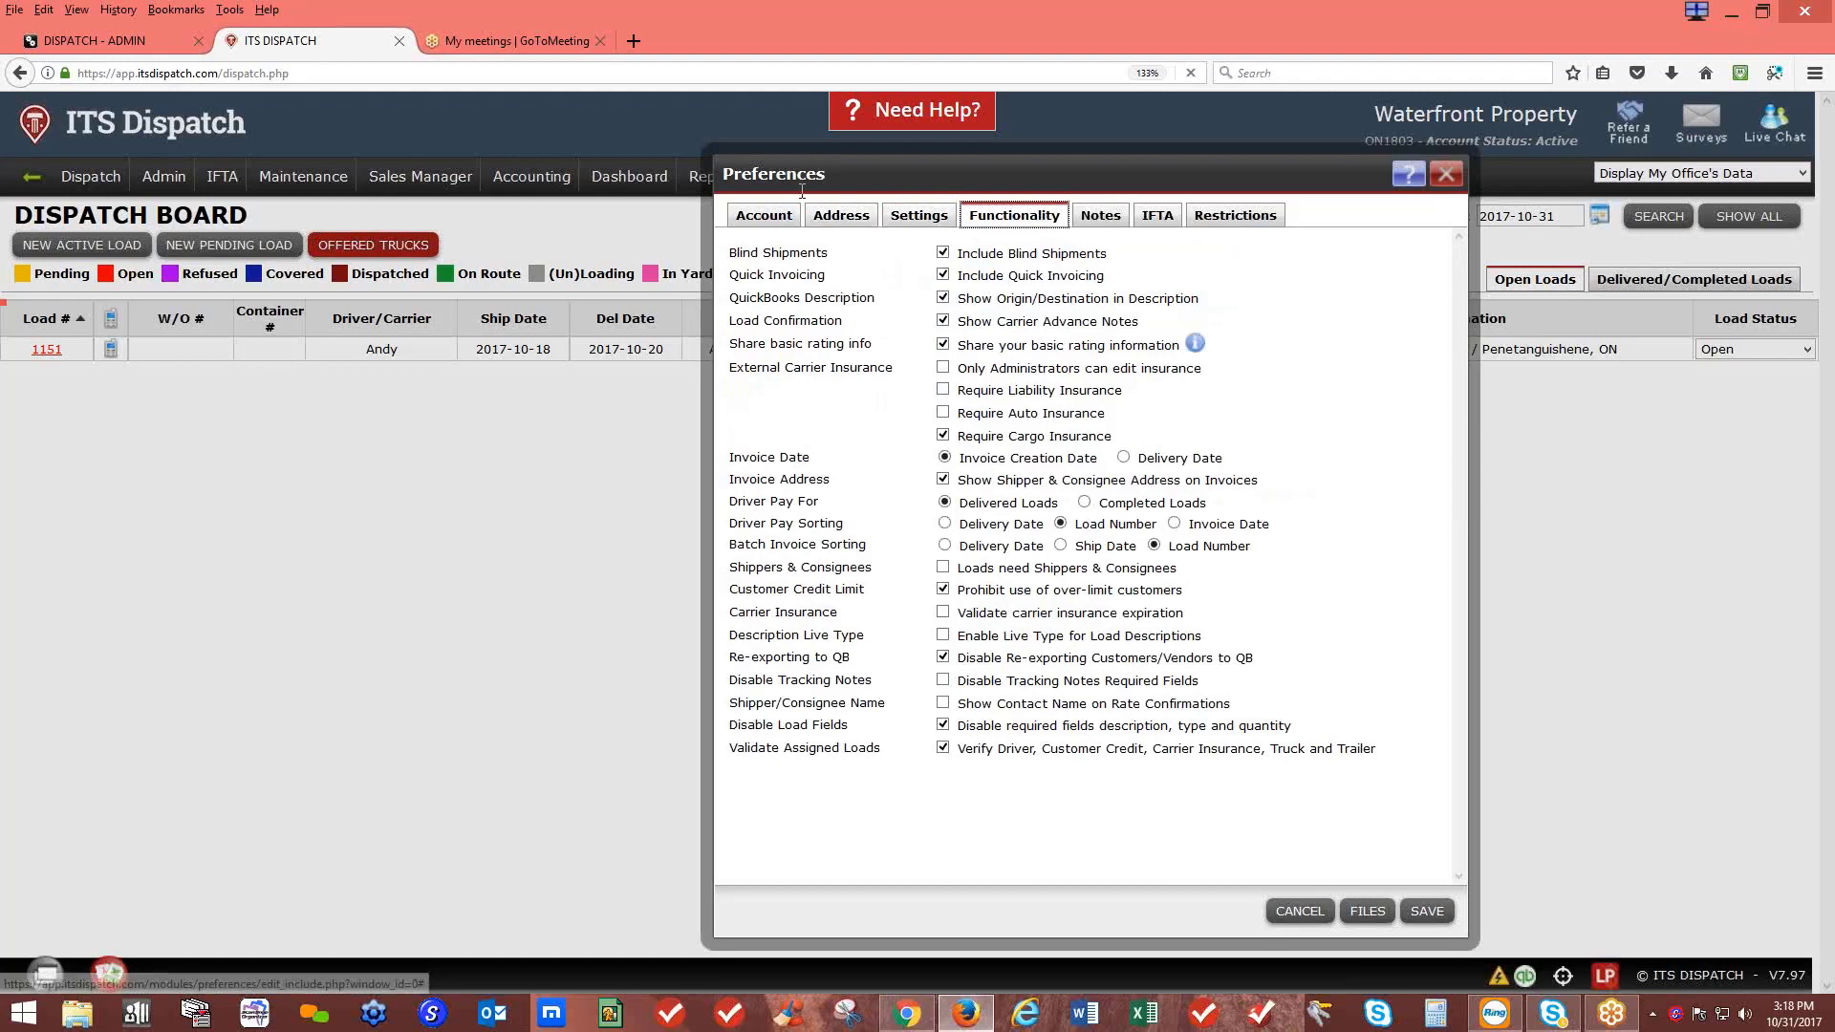
Step: Display the Standard Load Sheet Notes in the preferences, and close the preferences without saving
left_click(1103, 220)
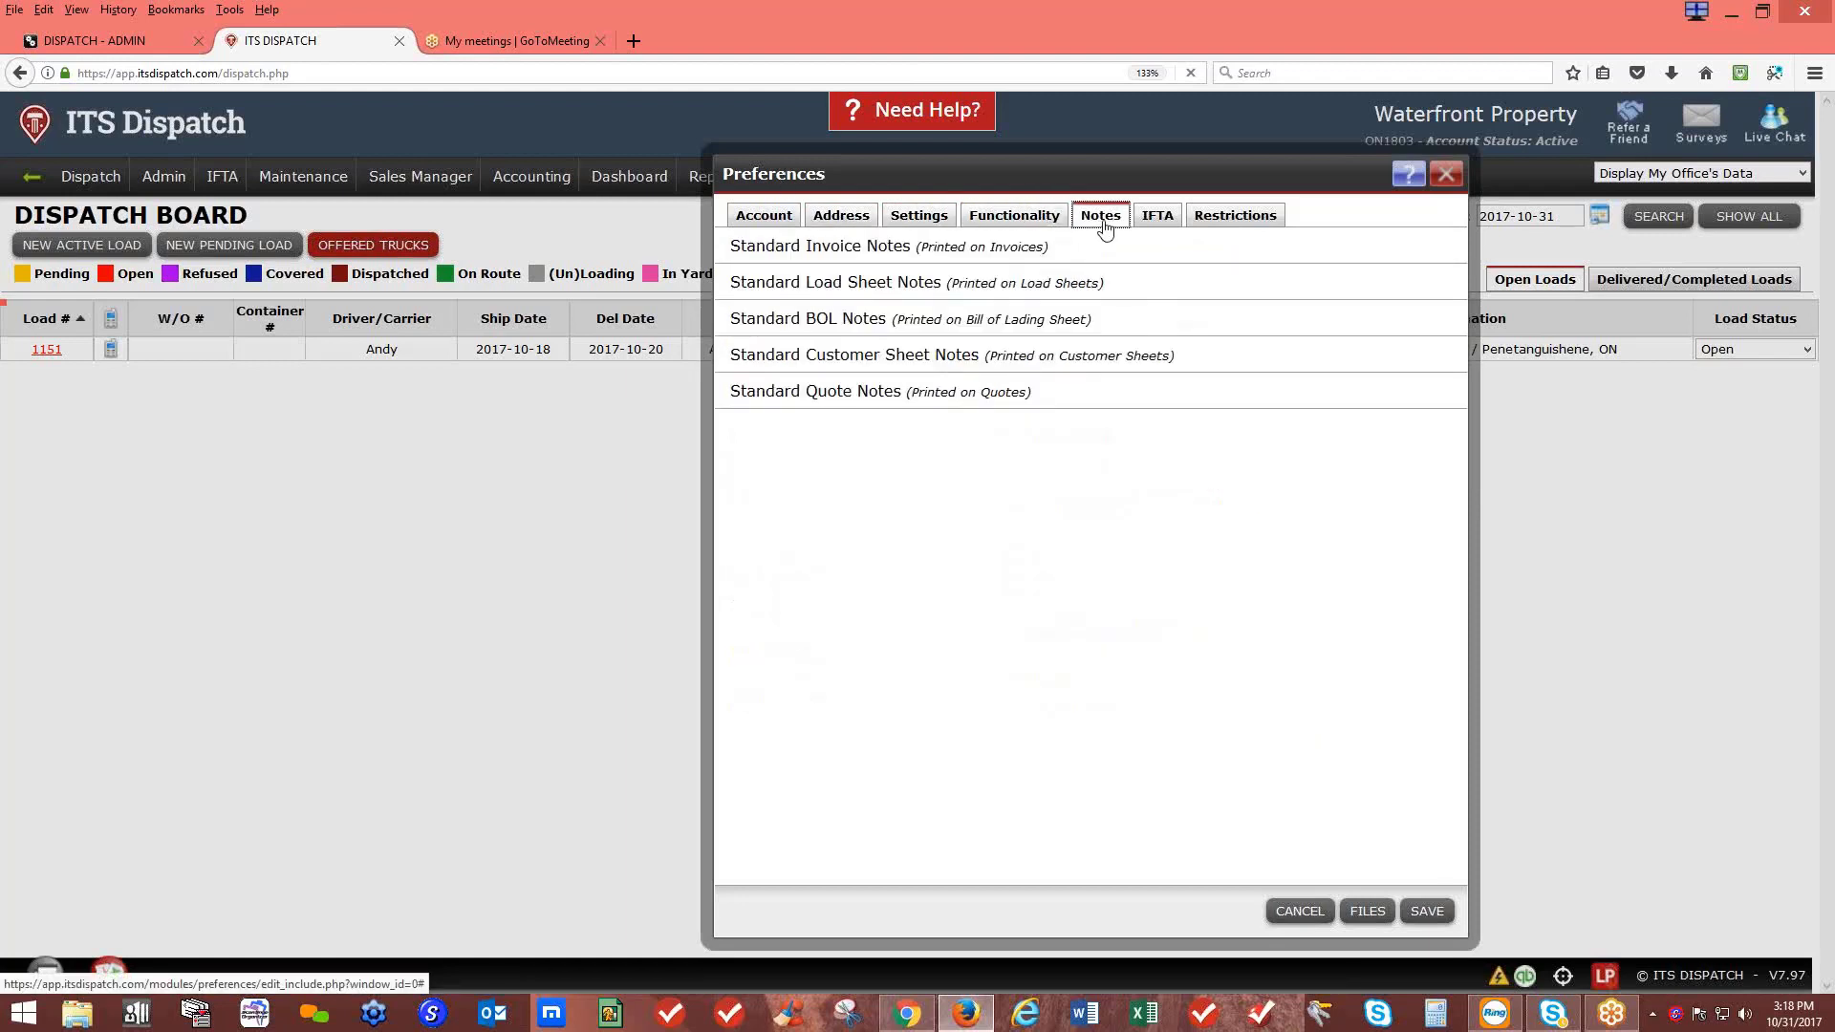
left_click(899, 287)
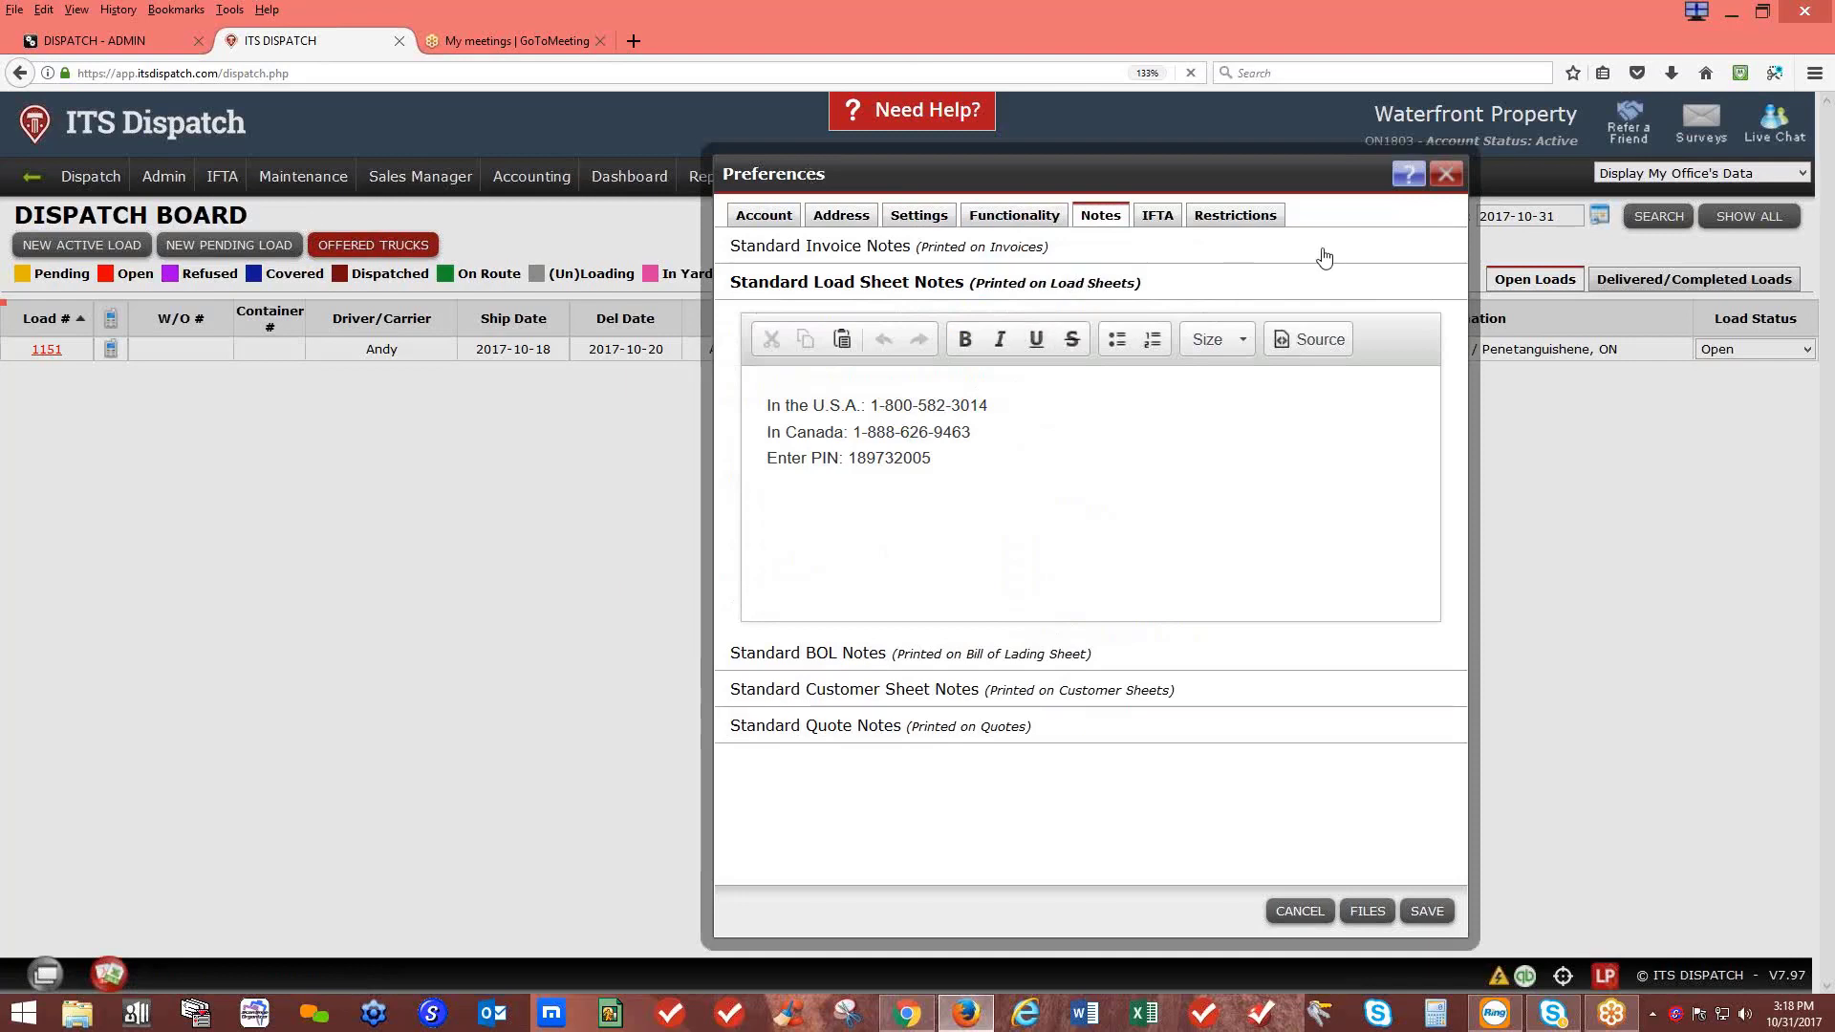
left_click(1449, 176)
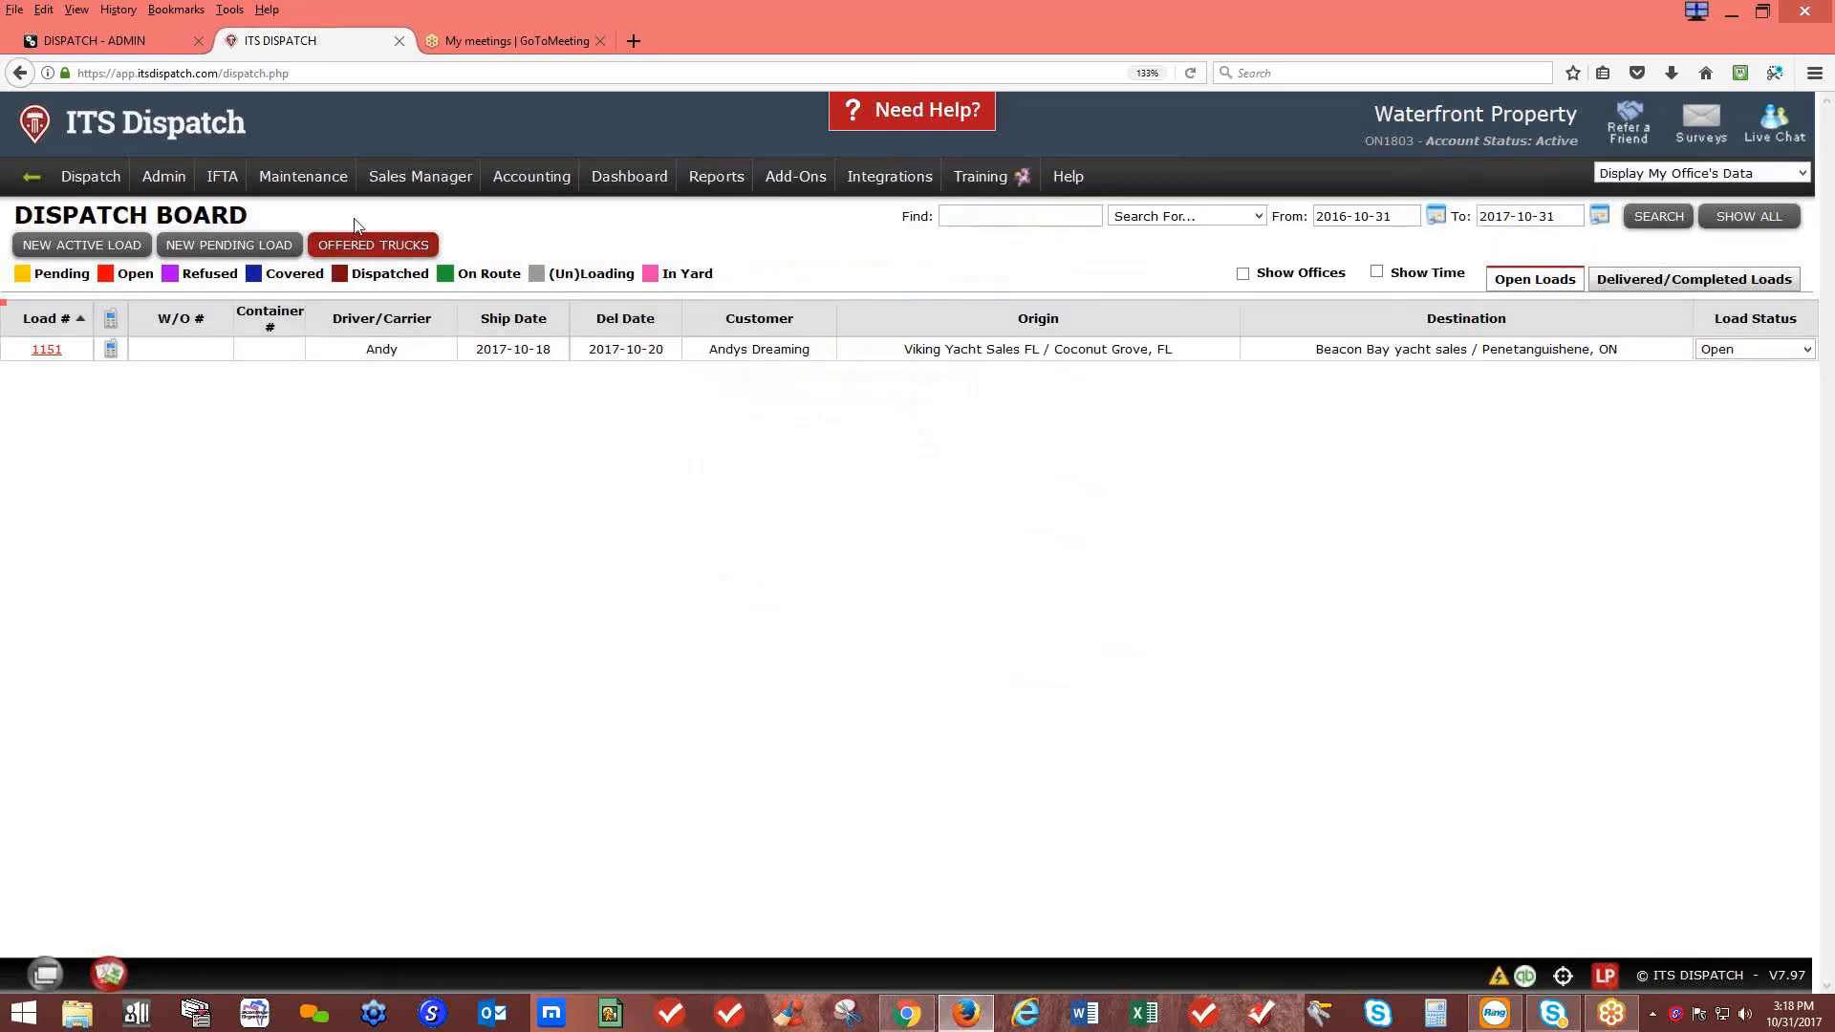
mouse_move(175, 185)
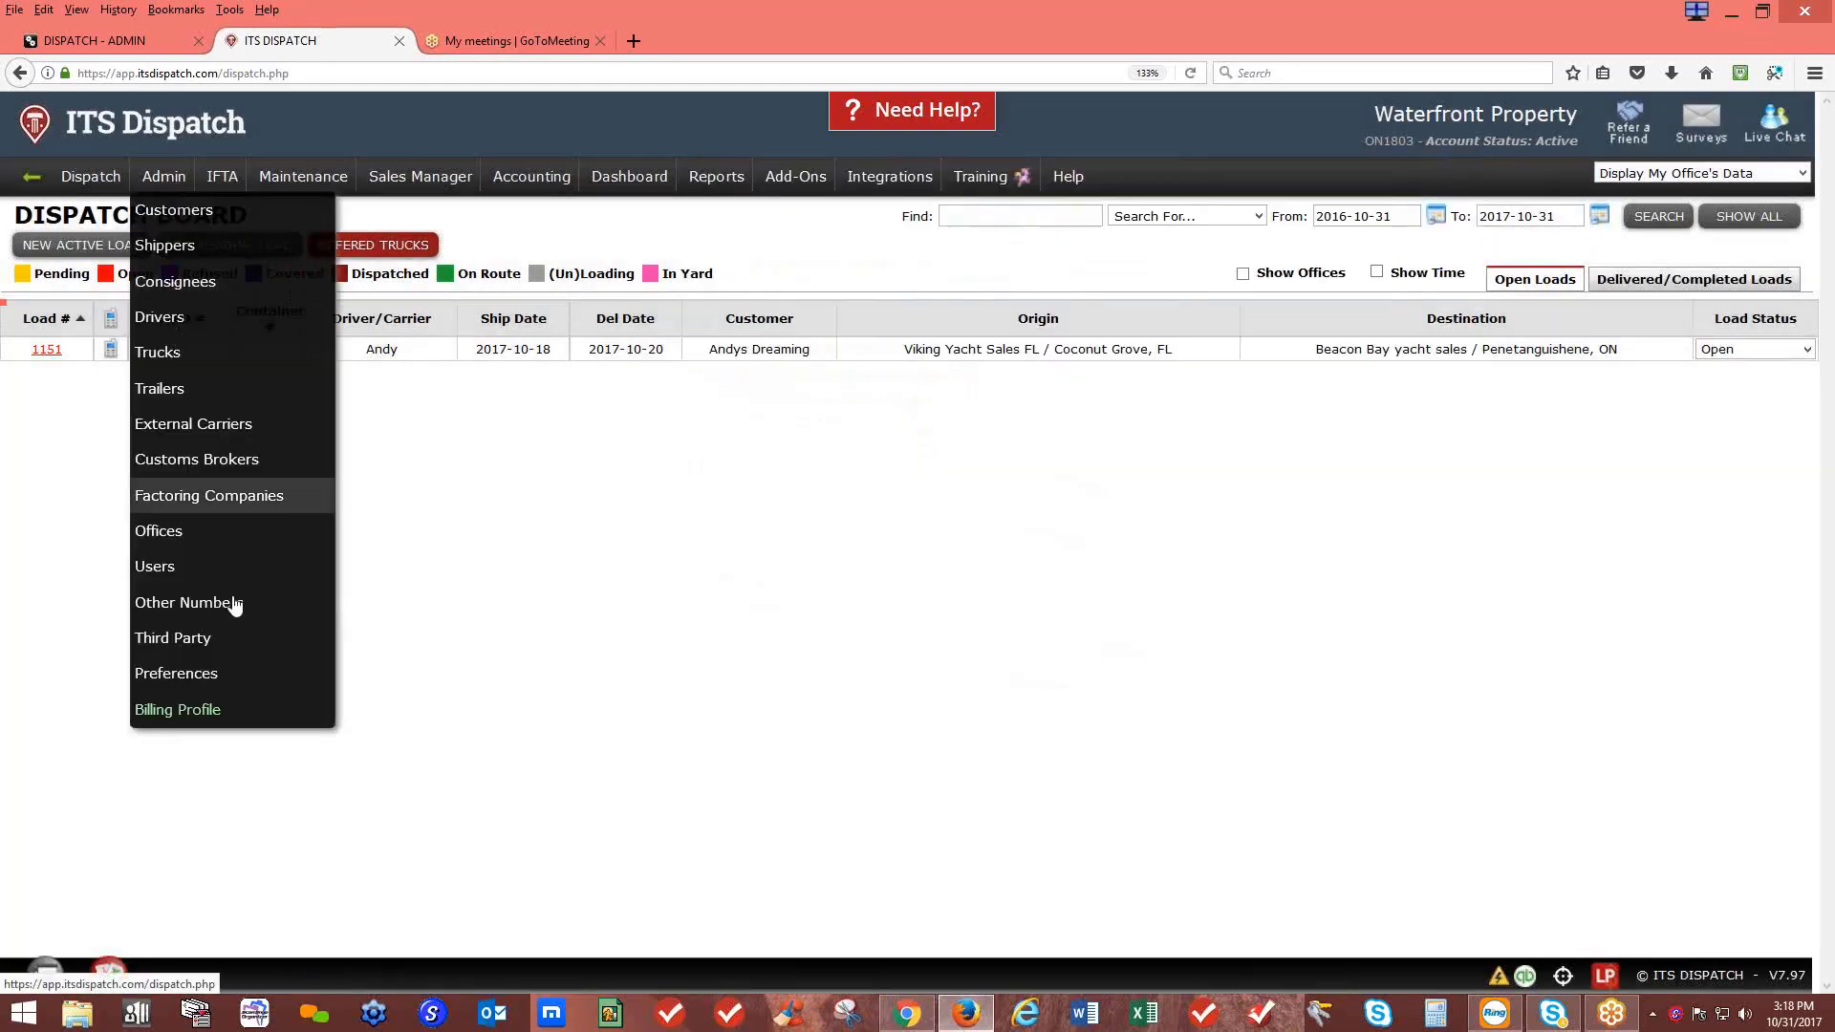